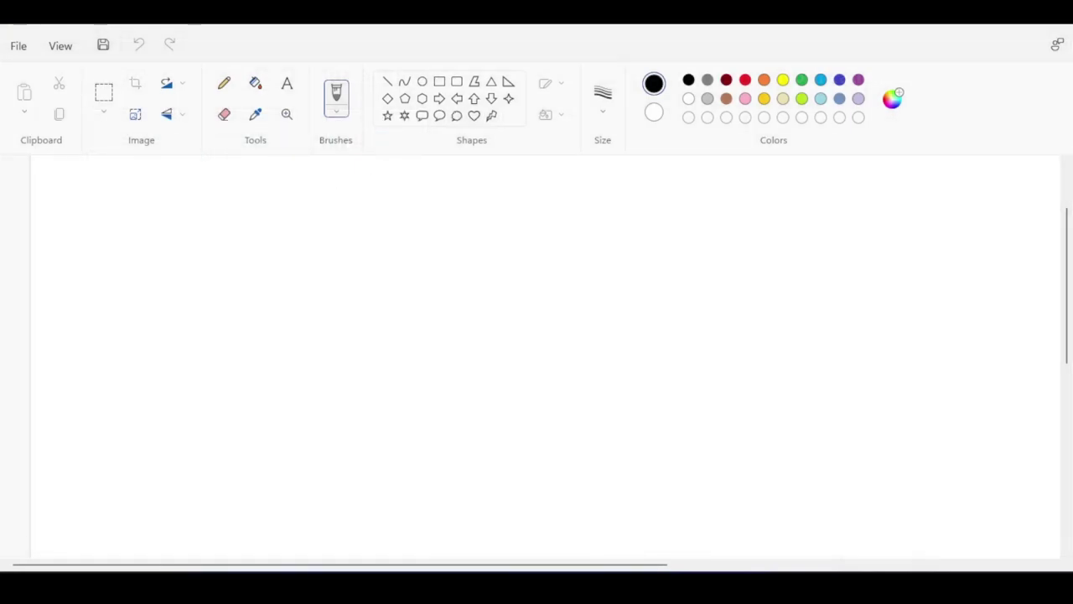
Add the text headings "Retaining Wall", "Shear Wall" and "Basement" in a row across the canvas.
{"action": "left_click", "coordinate": [286, 83]}
{"action": "left_click", "coordinate": [104, 201]}
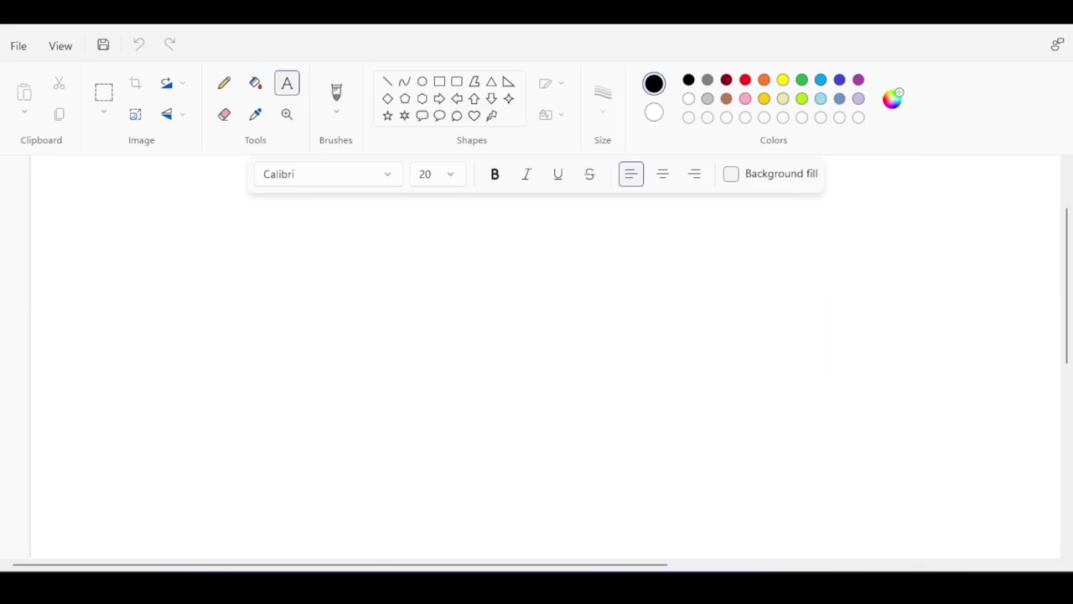
{"action": "type", "text": "Retaining Wall"}
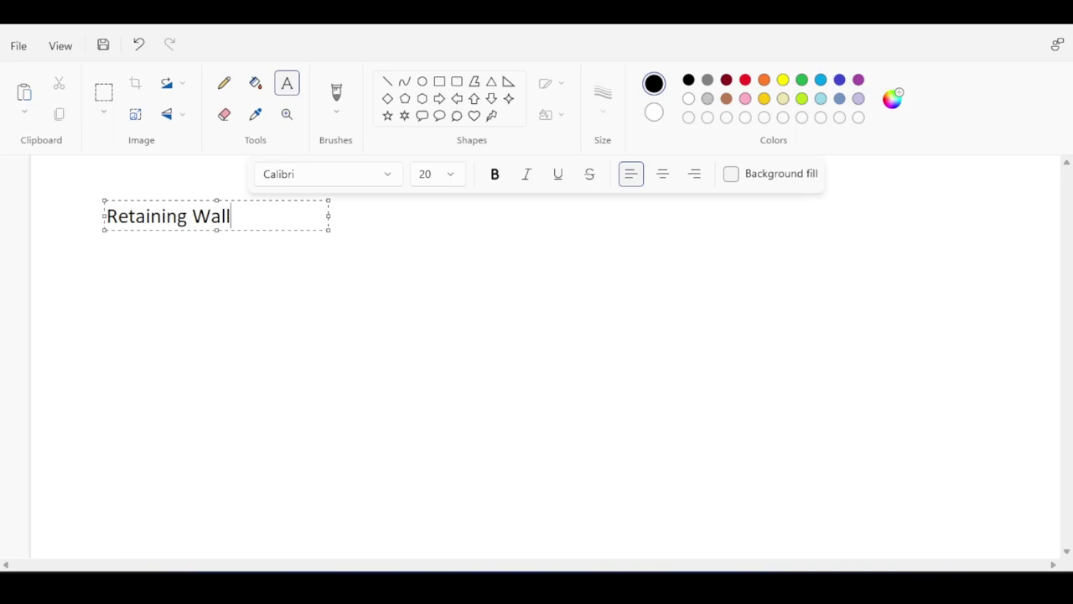
{"action": "key", "text": "Escape"}
{"action": "left_click", "coordinate": [409, 205]}
{"action": "type", "text": "Shear"}
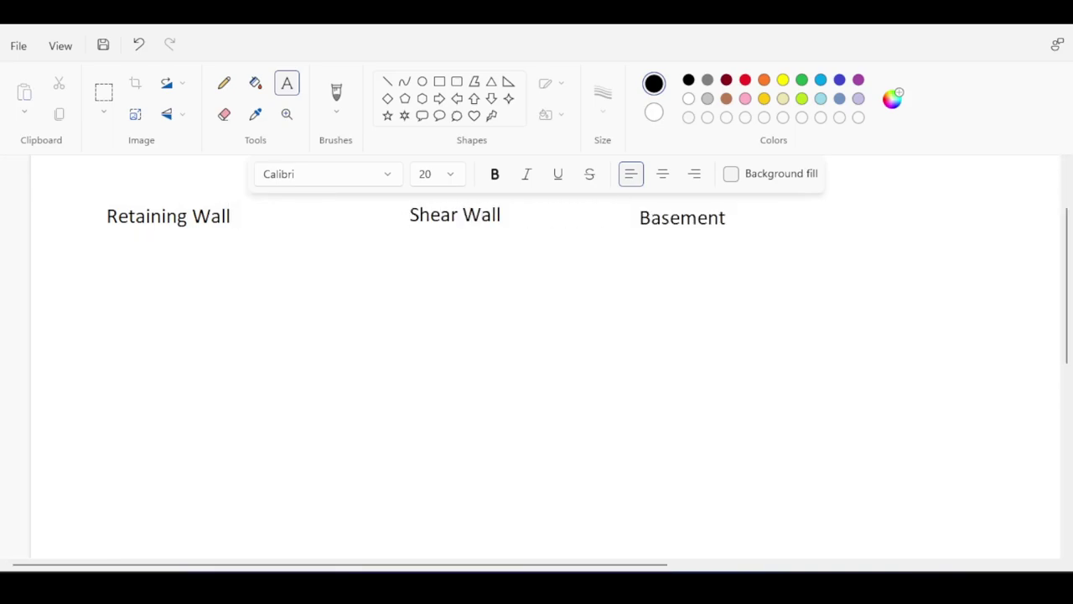
{"action": "left_click", "coordinate": [423, 252]}
{"action": "key", "text": "Escape"}
Handwrite "Retaining Soil" beneath the Retaining Wall heading and "Retains Soil" beneath the Basement heading in red with the brush.
{"action": "left_click", "coordinate": [336, 92]}
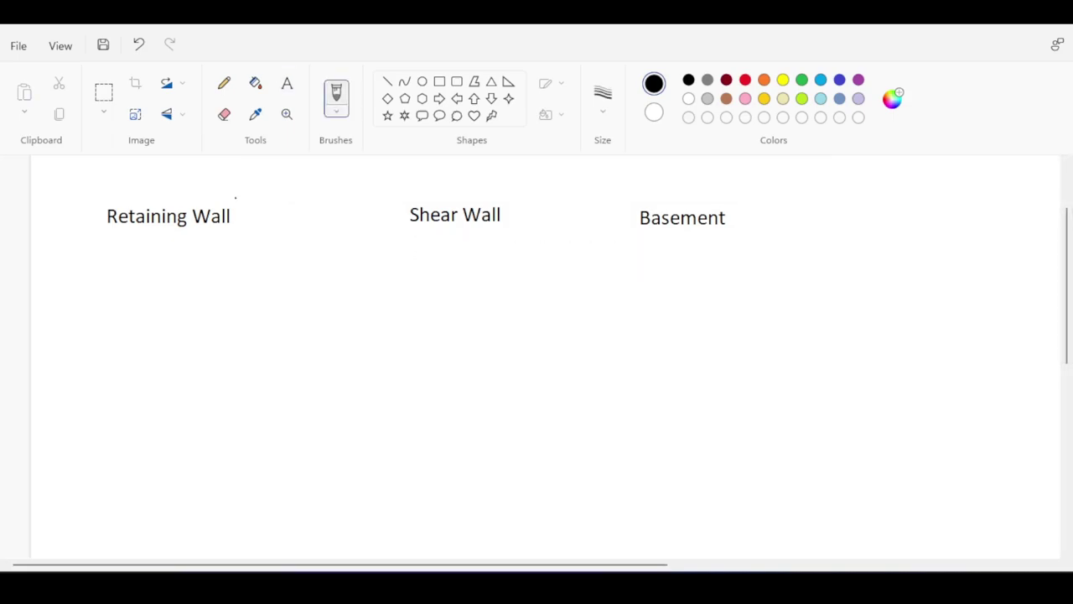
{"action": "left_click", "coordinate": [746, 80]}
{"action": "left_click_drag", "start_coordinate": [106, 239], "coordinate": [115, 264]}
{"action": "left_click_drag", "start_coordinate": [119, 256], "coordinate": [128, 260]}
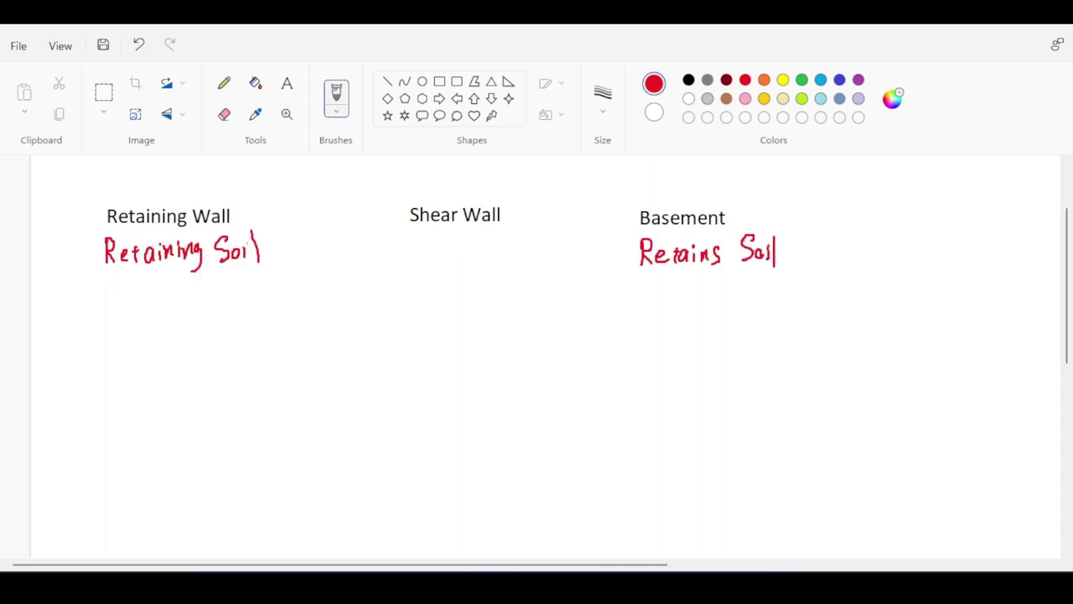
Handwrite "Standalone Str" in indigo blue below the "Retaining Soil" note.
{"action": "left_click", "coordinate": [839, 79]}
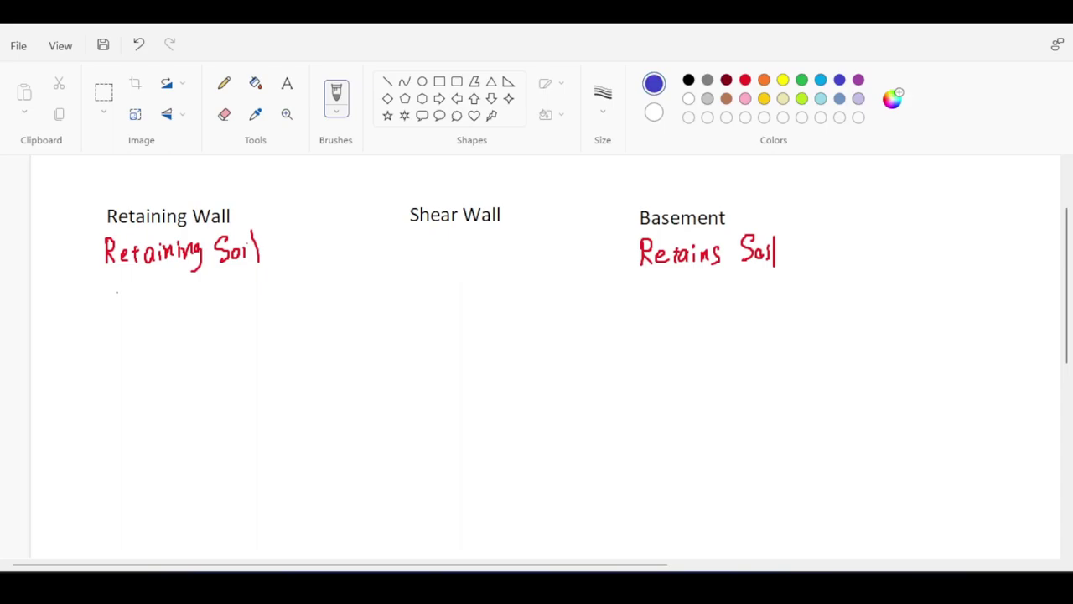
{"action": "left_click_drag", "start_coordinate": [115, 291], "coordinate": [101, 312]}
{"action": "mouse_move", "coordinate": [113, 300]}
{"action": "left_mouse_down"}
{"action": "mouse_move", "coordinate": [117, 313]}
{"action": "mouse_move", "coordinate": [193, 308]}
{"action": "left_mouse_up"}
{"action": "left_click_drag", "start_coordinate": [193, 302], "coordinate": [249, 310]}
{"action": "left_click_drag", "start_coordinate": [245, 300], "coordinate": [254, 300]}
{"action": "left_click_drag", "start_coordinate": [255, 302], "coordinate": [260, 304]}
{"action": "left_click", "coordinate": [260, 307]}
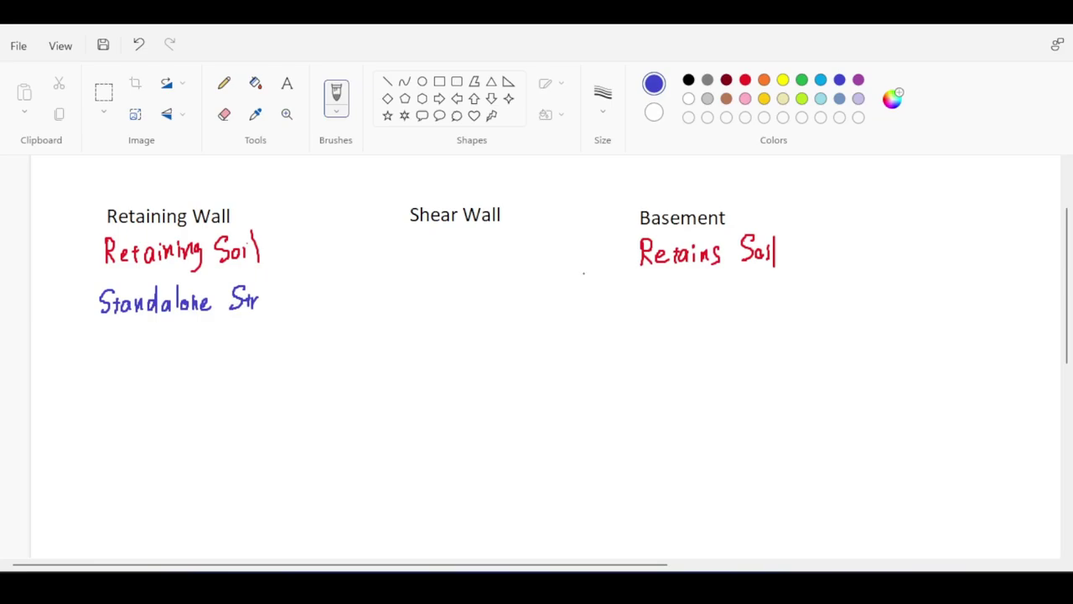
Handwrite "Integrated" in indigo blue below the Basement column's "Retains Soil" note.
{"action": "mouse_move", "coordinate": [635, 280]}
{"action": "left_mouse_down"}
{"action": "mouse_move", "coordinate": [651, 279]}
{"action": "mouse_move", "coordinate": [643, 306]}
{"action": "left_mouse_up"}
{"action": "left_click_drag", "start_coordinate": [636, 305], "coordinate": [663, 302]}
{"action": "left_click_drag", "start_coordinate": [658, 294], "coordinate": [667, 294]}
{"action": "mouse_move", "coordinate": [668, 295]}
{"action": "left_mouse_down"}
{"action": "mouse_move", "coordinate": [681, 303]}
{"action": "mouse_move", "coordinate": [677, 319]}
{"action": "mouse_move", "coordinate": [694, 295]}
{"action": "left_mouse_up"}
{"action": "left_click_drag", "start_coordinate": [703, 295], "coordinate": [706, 304]}
{"action": "left_click_drag", "start_coordinate": [709, 294], "coordinate": [723, 302]}
{"action": "left_click_drag", "start_coordinate": [731, 295], "coordinate": [732, 277]}
{"action": "left_click", "coordinate": [735, 299]}
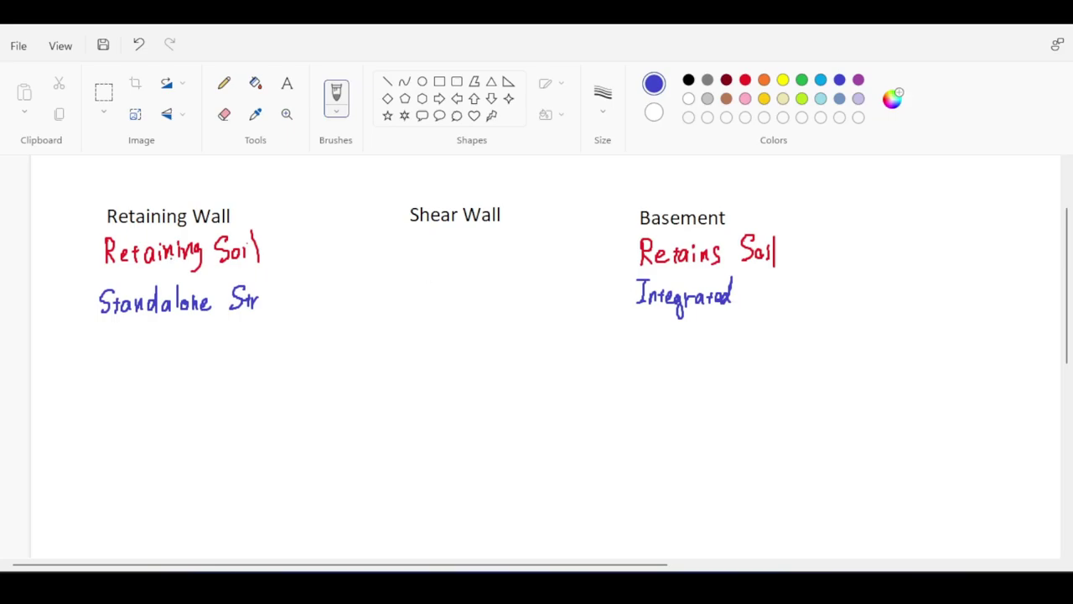
Handwrite "Checks" in indigo blue below the "Standalone Str" note.
{"action": "mouse_move", "coordinate": [115, 334]}
{"action": "left_mouse_down"}
{"action": "mouse_move", "coordinate": [99, 337]}
{"action": "mouse_move", "coordinate": [115, 363]}
{"action": "mouse_move", "coordinate": [146, 359]}
{"action": "left_mouse_up"}
{"action": "mouse_move", "coordinate": [164, 344]}
{"action": "left_mouse_down"}
{"action": "mouse_move", "coordinate": [154, 349]}
{"action": "mouse_move", "coordinate": [163, 355]}
{"action": "left_mouse_up"}
{"action": "mouse_move", "coordinate": [169, 325]}
{"action": "left_mouse_down"}
{"action": "mouse_move", "coordinate": [171, 358]}
{"action": "mouse_move", "coordinate": [190, 354]}
{"action": "left_mouse_up"}
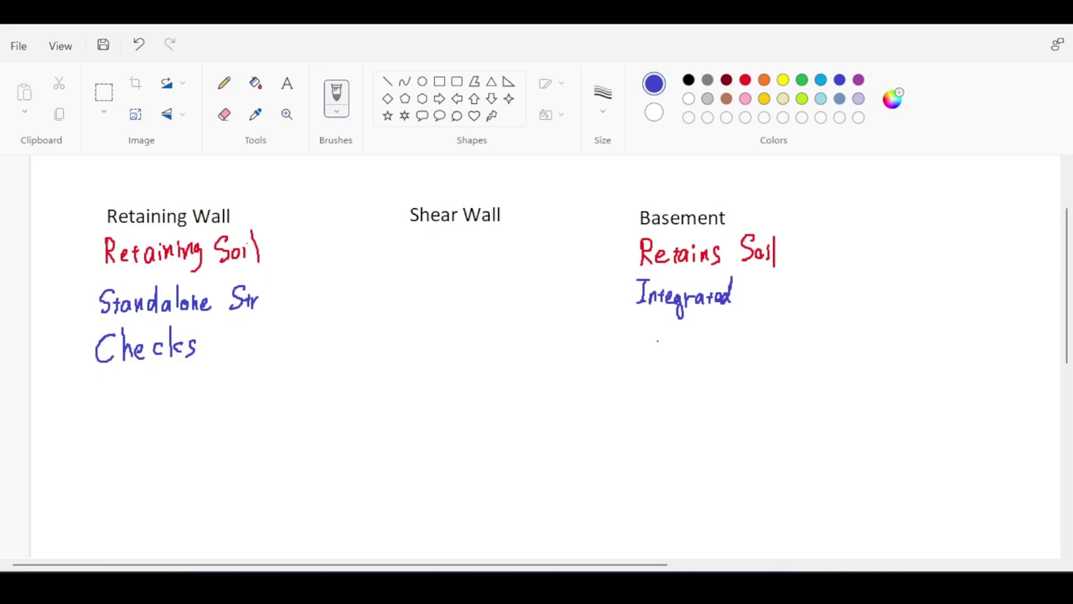
Sketch a three-dimensional box in indigo blue below the "Integrated" note in the Basement column.
{"action": "mouse_move", "coordinate": [762, 343]}
{"action": "left_mouse_down"}
{"action": "mouse_move", "coordinate": [701, 343]}
{"action": "mouse_move", "coordinate": [659, 384]}
{"action": "mouse_move", "coordinate": [748, 389]}
{"action": "mouse_move", "coordinate": [771, 361]}
{"action": "mouse_move", "coordinate": [763, 344]}
{"action": "left_mouse_up"}
{"action": "left_click_drag", "start_coordinate": [745, 387], "coordinate": [747, 455]}
{"action": "left_click_drag", "start_coordinate": [785, 350], "coordinate": [786, 423]}
{"action": "mouse_move", "coordinate": [790, 421]}
{"action": "left_mouse_down"}
{"action": "mouse_move", "coordinate": [723, 455]}
{"action": "mouse_move", "coordinate": [667, 451]}
{"action": "left_mouse_up"}
{"action": "left_click_drag", "start_coordinate": [667, 391], "coordinate": [664, 451]}
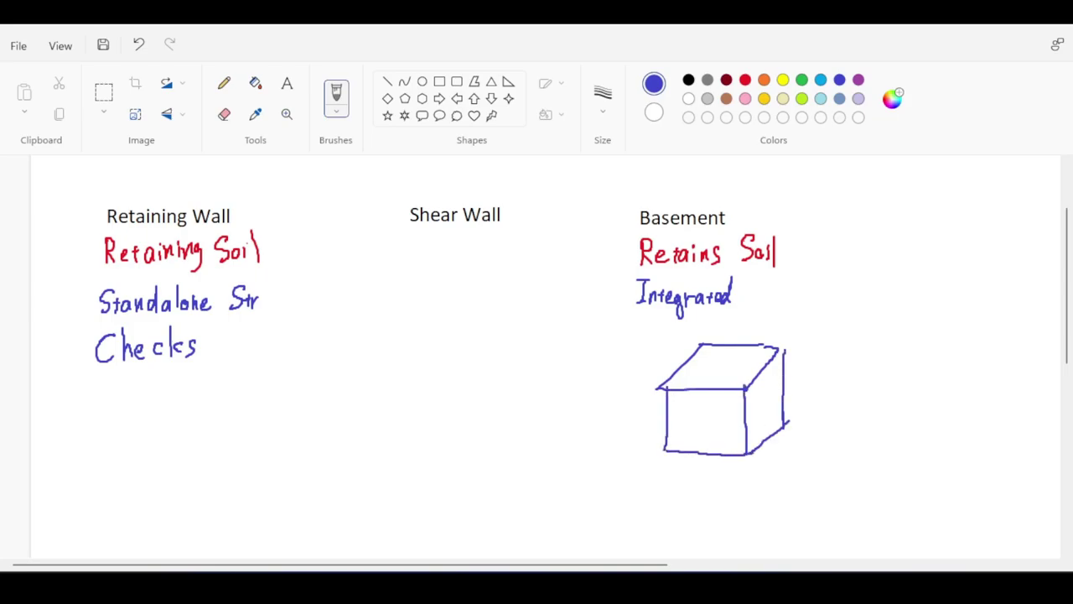
Draw indigo blue arrows pointing inward at the sides and base edges of the basement box.
{"action": "mouse_move", "coordinate": [813, 412]}
{"action": "left_mouse_down"}
{"action": "mouse_move", "coordinate": [822, 413]}
{"action": "mouse_move", "coordinate": [771, 429]}
{"action": "left_mouse_up"}
{"action": "left_click_drag", "start_coordinate": [681, 474], "coordinate": [699, 452]}
{"action": "left_click_drag", "start_coordinate": [640, 426], "coordinate": [664, 434]}
{"action": "left_click_drag", "start_coordinate": [658, 430], "coordinate": [659, 442]}
{"action": "left_click_drag", "start_coordinate": [797, 374], "coordinate": [785, 401]}
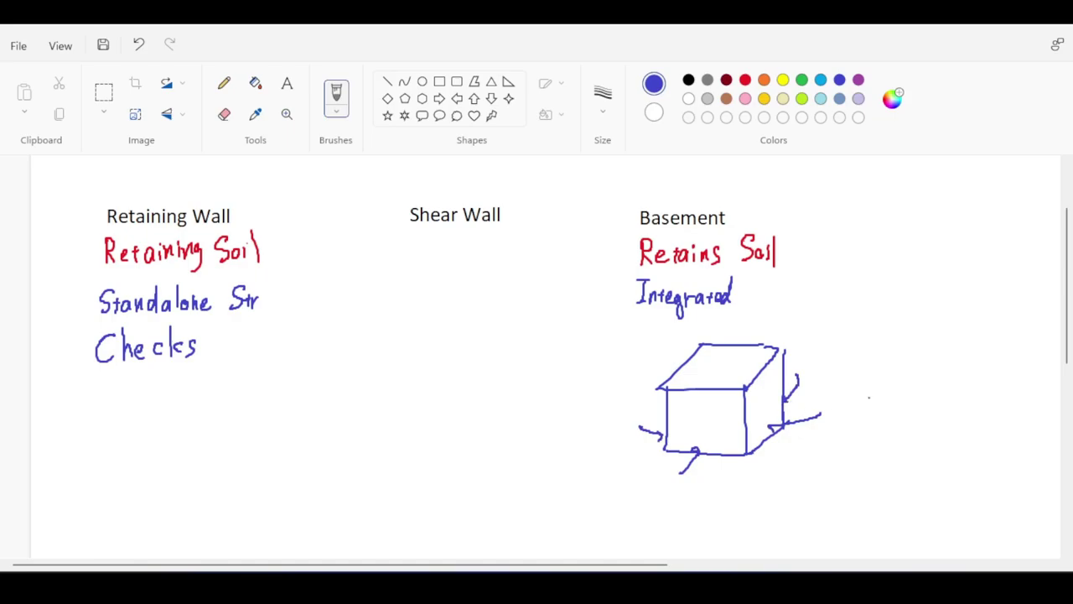
Draw indigo blue ground lines sloping across the basement box and an arrow pointing toward its top.
{"action": "mouse_move", "coordinate": [890, 379]}
{"action": "left_mouse_down"}
{"action": "mouse_move", "coordinate": [807, 388]}
{"action": "mouse_move", "coordinate": [746, 428]}
{"action": "mouse_move", "coordinate": [847, 414]}
{"action": "left_mouse_up"}
{"action": "left_click_drag", "start_coordinate": [748, 424], "coordinate": [604, 451]}
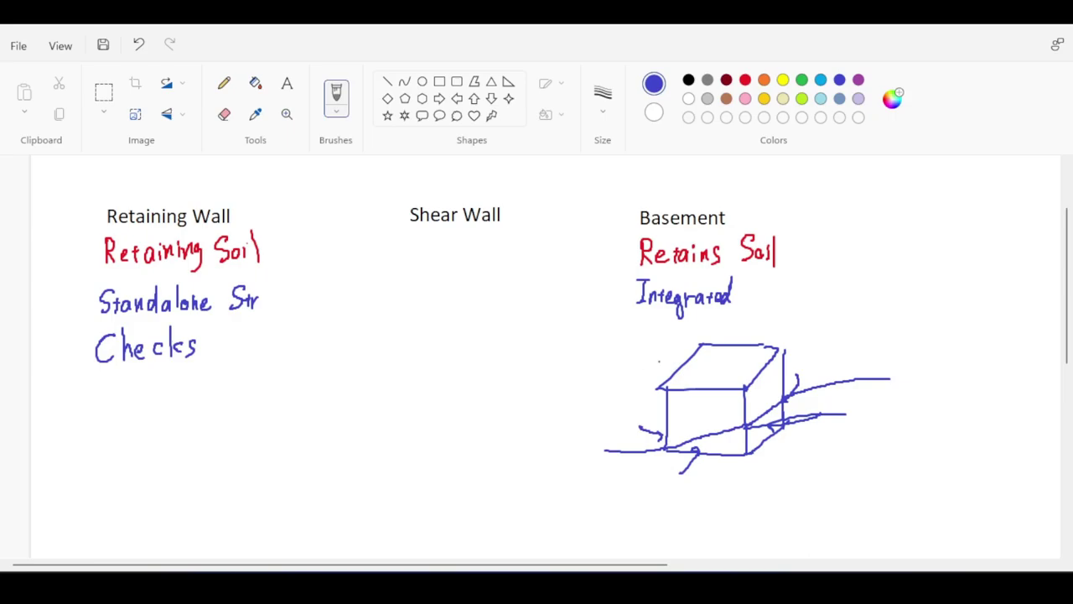
{"action": "mouse_move", "coordinate": [823, 296]}
{"action": "left_mouse_down"}
{"action": "mouse_move", "coordinate": [808, 332]}
{"action": "mouse_move", "coordinate": [816, 325]}
{"action": "left_mouse_up"}
Handwrite and circle "Process" in dark red below "Checks", and draw a curved dark red arrow around the basement box's lower corner.
{"action": "left_click", "coordinate": [726, 79]}
{"action": "mouse_move", "coordinate": [103, 385]}
{"action": "left_mouse_down"}
{"action": "mouse_move", "coordinate": [103, 412]}
{"action": "mouse_move", "coordinate": [114, 392]}
{"action": "mouse_move", "coordinate": [103, 397]}
{"action": "left_mouse_up"}
{"action": "mouse_move", "coordinate": [112, 395]}
{"action": "left_mouse_down"}
{"action": "mouse_move", "coordinate": [114, 408]}
{"action": "mouse_move", "coordinate": [121, 398]}
{"action": "mouse_move", "coordinate": [157, 411]}
{"action": "left_mouse_up"}
{"action": "left_click_drag", "start_coordinate": [165, 398], "coordinate": [158, 411]}
{"action": "left_click_drag", "start_coordinate": [175, 398], "coordinate": [168, 411]}
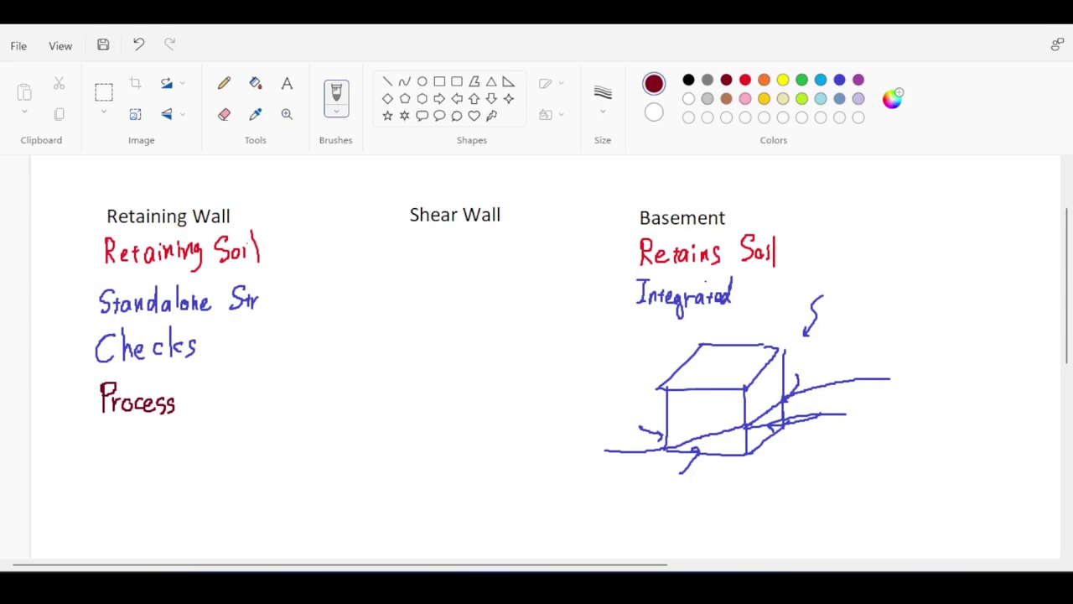
{"action": "left_click_drag", "start_coordinate": [179, 379], "coordinate": [187, 384]}
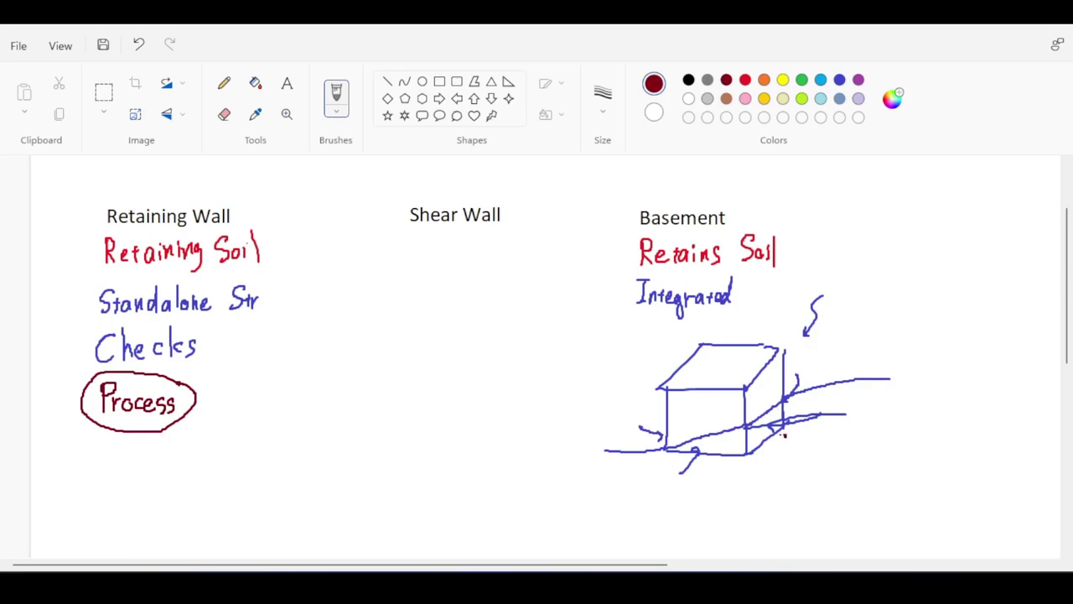
{"action": "mouse_move", "coordinate": [785, 430]}
{"action": "left_mouse_down"}
{"action": "mouse_move", "coordinate": [756, 426]}
{"action": "mouse_move", "coordinate": [779, 460]}
{"action": "mouse_move", "coordinate": [721, 445]}
{"action": "mouse_move", "coordinate": [735, 451]}
{"action": "left_mouse_up"}
Sketch a tall, narrow three-dimensional wall in red below the Shear Wall heading.
{"action": "left_click", "coordinate": [746, 80]}
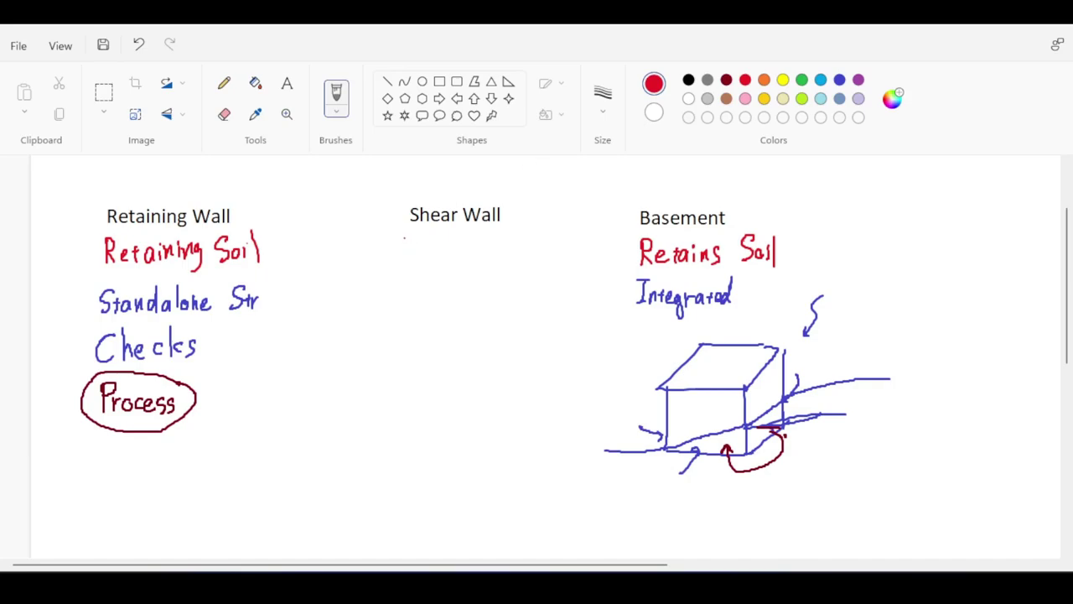
{"action": "mouse_move", "coordinate": [485, 260]}
{"action": "left_mouse_down"}
{"action": "mouse_move", "coordinate": [420, 268]}
{"action": "mouse_move", "coordinate": [483, 259]}
{"action": "mouse_move", "coordinate": [473, 364]}
{"action": "mouse_move", "coordinate": [485, 310]}
{"action": "mouse_move", "coordinate": [486, 388]}
{"action": "mouse_move", "coordinate": [474, 363]}
{"action": "left_mouse_up"}
{"action": "mouse_move", "coordinate": [423, 270]}
{"action": "left_mouse_down"}
{"action": "mouse_move", "coordinate": [420, 385]}
{"action": "mouse_move", "coordinate": [477, 388]}
{"action": "left_mouse_up"}
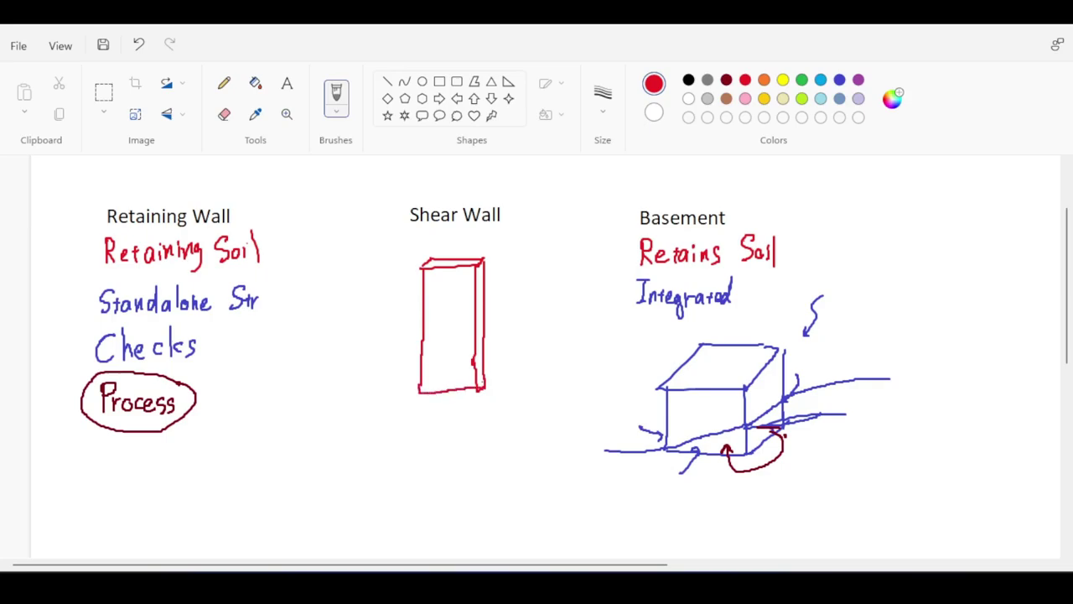
Add dark red lateral load arrows with the label "EQ/WL" to the shear wall sketch and hatch its base as a support.
{"action": "left_click", "coordinate": [726, 79]}
{"action": "left_click_drag", "start_coordinate": [540, 262], "coordinate": [497, 268]}
{"action": "left_click_drag", "start_coordinate": [546, 237], "coordinate": [539, 255]}
{"action": "left_click_drag", "start_coordinate": [532, 246], "coordinate": [553, 246]}
{"action": "mouse_move", "coordinate": [549, 250]}
{"action": "left_mouse_down"}
{"action": "mouse_move", "coordinate": [560, 265]}
{"action": "mouse_move", "coordinate": [580, 253]}
{"action": "mouse_move", "coordinate": [593, 261]}
{"action": "mouse_move", "coordinate": [586, 239]}
{"action": "left_mouse_up"}
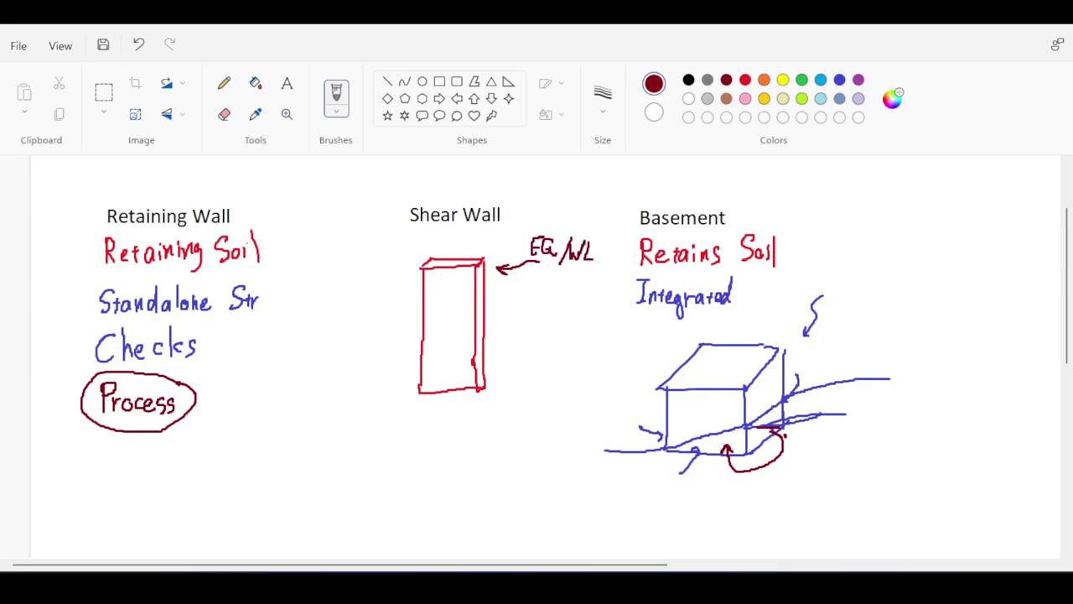
{"action": "mouse_move", "coordinate": [519, 294]}
{"action": "left_mouse_down"}
{"action": "mouse_move", "coordinate": [487, 300]}
{"action": "mouse_move", "coordinate": [480, 392]}
{"action": "mouse_move", "coordinate": [411, 392]}
{"action": "left_mouse_up"}
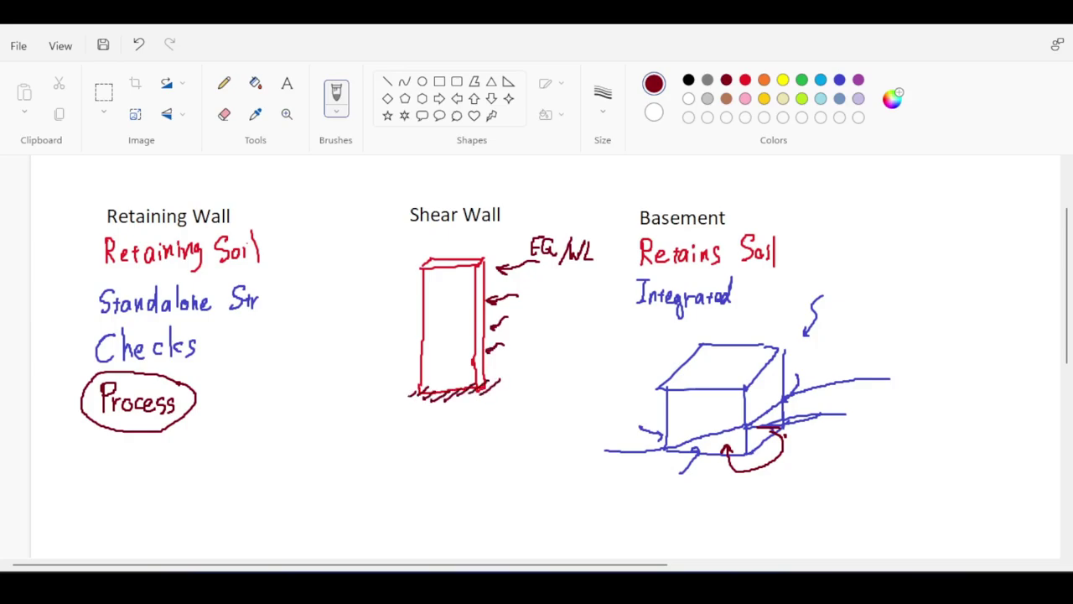
Draw a dark red curved arrow from the shear wall to the basement box and circle the Shear Wall heading.
{"action": "mouse_move", "coordinate": [425, 329]}
{"action": "left_mouse_down"}
{"action": "mouse_move", "coordinate": [624, 343]}
{"action": "mouse_move", "coordinate": [665, 381]}
{"action": "left_mouse_up"}
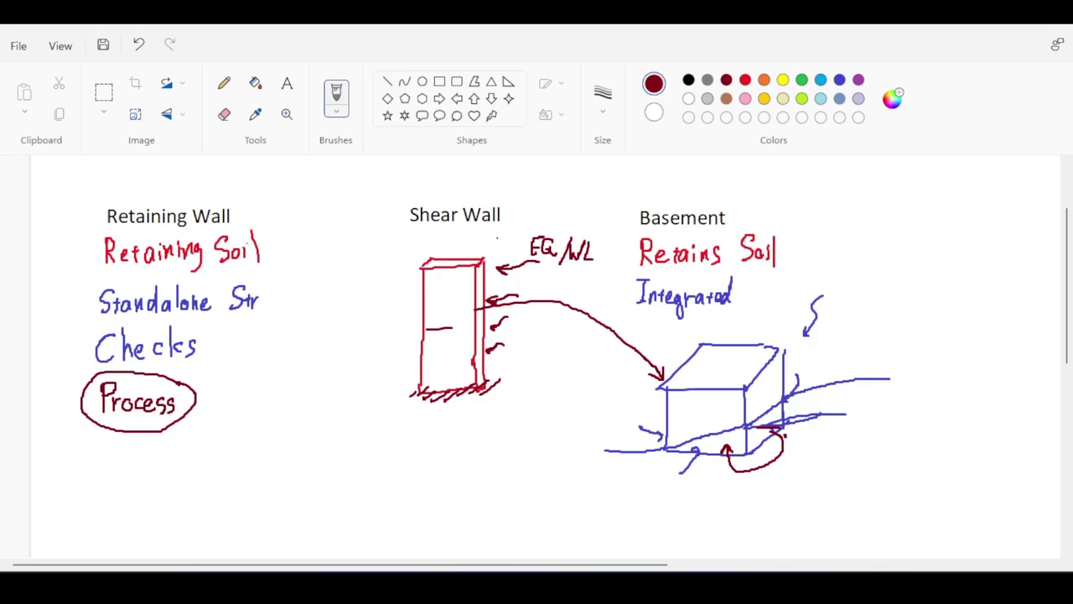
{"action": "mouse_move", "coordinate": [510, 194]}
{"action": "left_mouse_down"}
{"action": "mouse_move", "coordinate": [417, 202]}
{"action": "mouse_move", "coordinate": [404, 227]}
{"action": "mouse_move", "coordinate": [503, 237]}
{"action": "mouse_move", "coordinate": [483, 198]}
{"action": "left_mouse_up"}
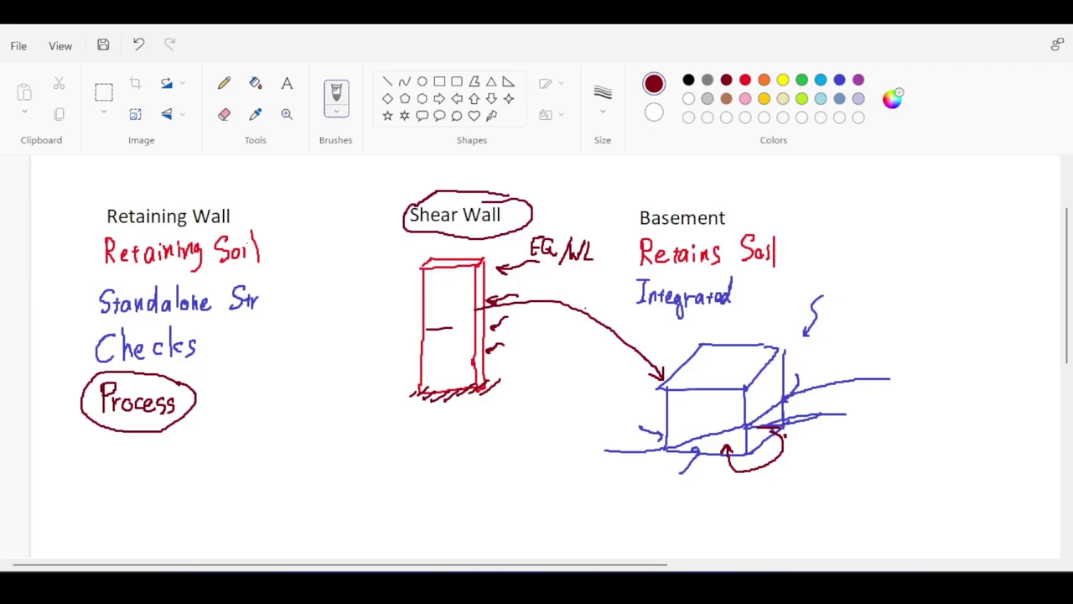
Sketch a black perspective wall panel with a base footing outline in the empty area below "Process".
{"action": "scroll", "coordinate": [439, 303], "scroll_direction": "down", "scroll_amount": 5}
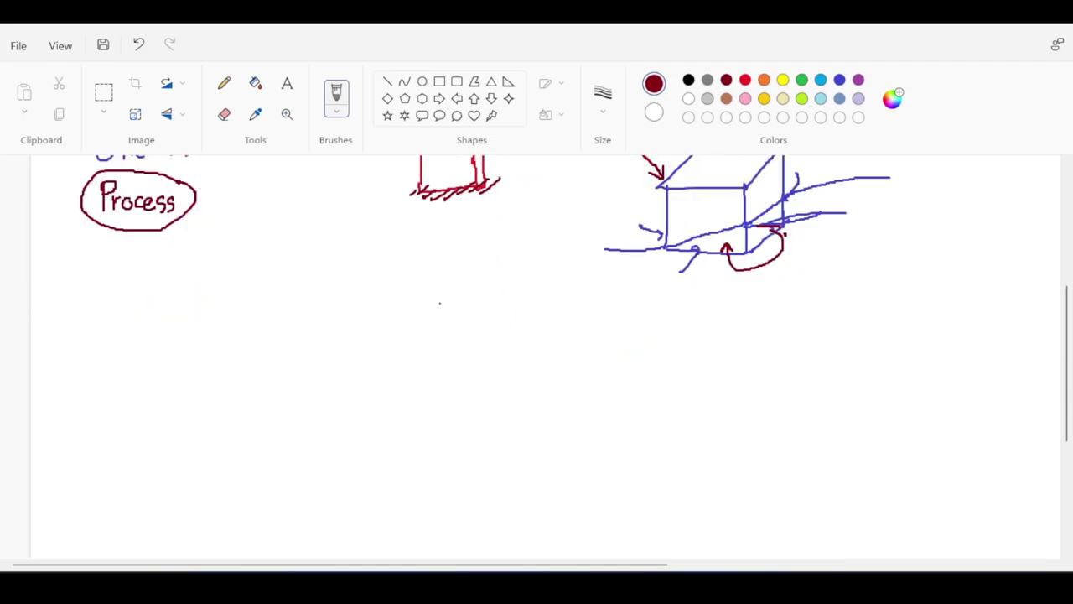
{"action": "left_click", "coordinate": [688, 79]}
{"action": "mouse_move", "coordinate": [256, 309]}
{"action": "left_mouse_down"}
{"action": "mouse_move", "coordinate": [180, 374]}
{"action": "mouse_move", "coordinate": [255, 310]}
{"action": "mouse_move", "coordinate": [259, 397]}
{"action": "left_mouse_up"}
{"action": "mouse_move", "coordinate": [188, 374]}
{"action": "left_mouse_down"}
{"action": "mouse_move", "coordinate": [203, 456]}
{"action": "mouse_move", "coordinate": [264, 401]}
{"action": "left_mouse_up"}
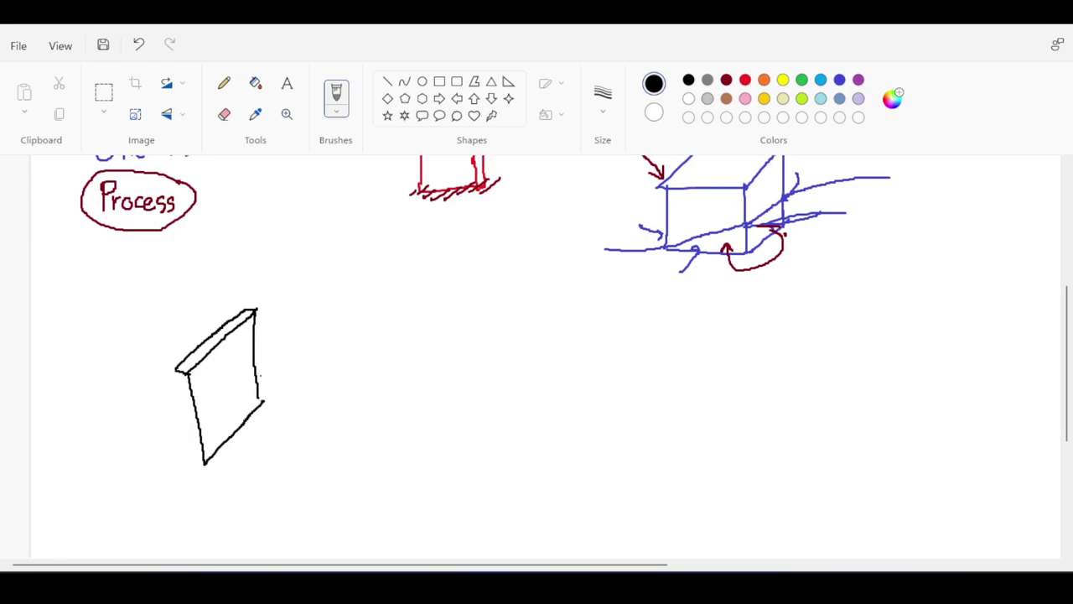
{"action": "mouse_move", "coordinate": [259, 374]}
{"action": "left_mouse_down"}
{"action": "mouse_move", "coordinate": [308, 386]}
{"action": "mouse_move", "coordinate": [188, 525]}
{"action": "left_mouse_up"}
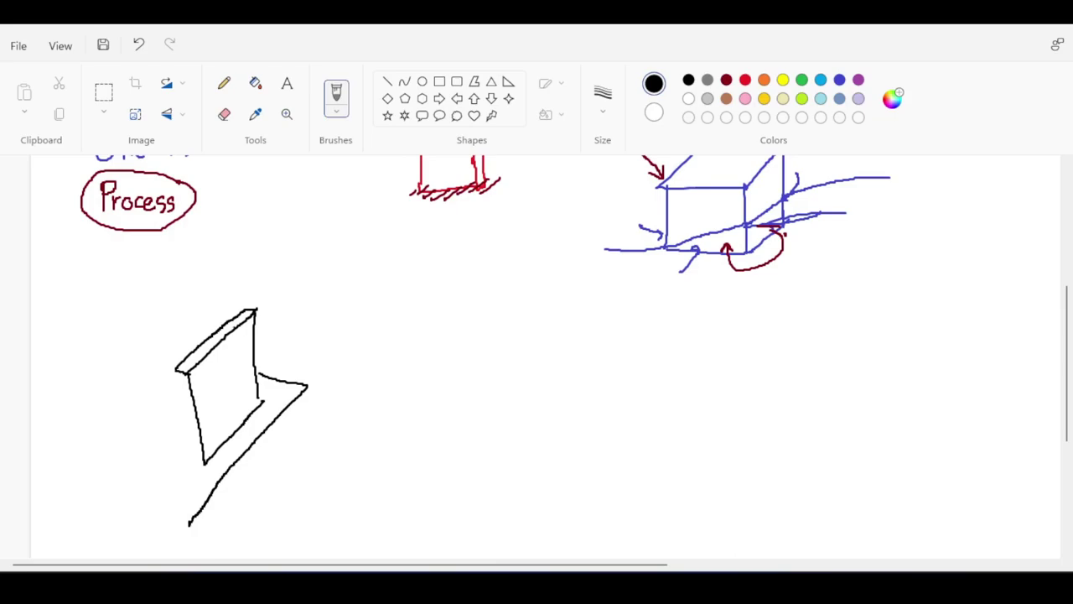
Draw the wall panel's thickness along its near edge and add an adjoining perpendicular wall behind it in black.
{"action": "mouse_move", "coordinate": [251, 315]}
{"action": "left_mouse_down"}
{"action": "mouse_move", "coordinate": [220, 316]}
{"action": "mouse_move", "coordinate": [187, 309]}
{"action": "mouse_move", "coordinate": [209, 301]}
{"action": "mouse_move", "coordinate": [184, 299]}
{"action": "mouse_move", "coordinate": [184, 436]}
{"action": "left_mouse_up"}
{"action": "mouse_move", "coordinate": [177, 386]}
{"action": "left_mouse_down"}
{"action": "mouse_move", "coordinate": [189, 466]}
{"action": "mouse_move", "coordinate": [213, 467]}
{"action": "left_mouse_up"}
{"action": "left_click_drag", "start_coordinate": [185, 333], "coordinate": [187, 354]}
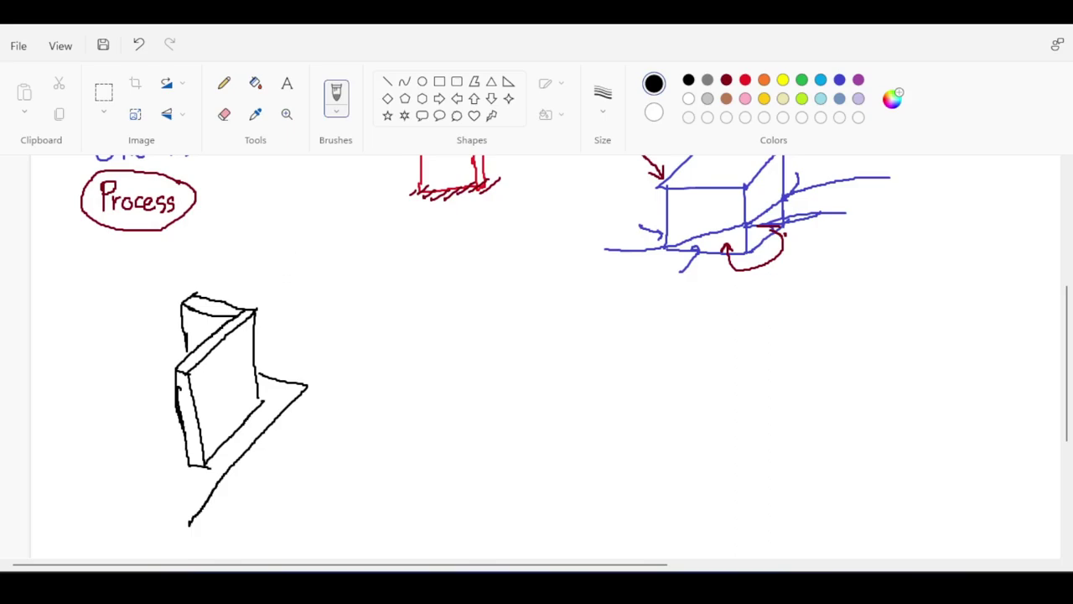
Draw a red slab-edge outline above the wall corner, and mark the wall with an indigo blue arrow and small corner block.
{"action": "left_click", "coordinate": [746, 81]}
{"action": "left_click_drag", "start_coordinate": [255, 266], "coordinate": [138, 361]}
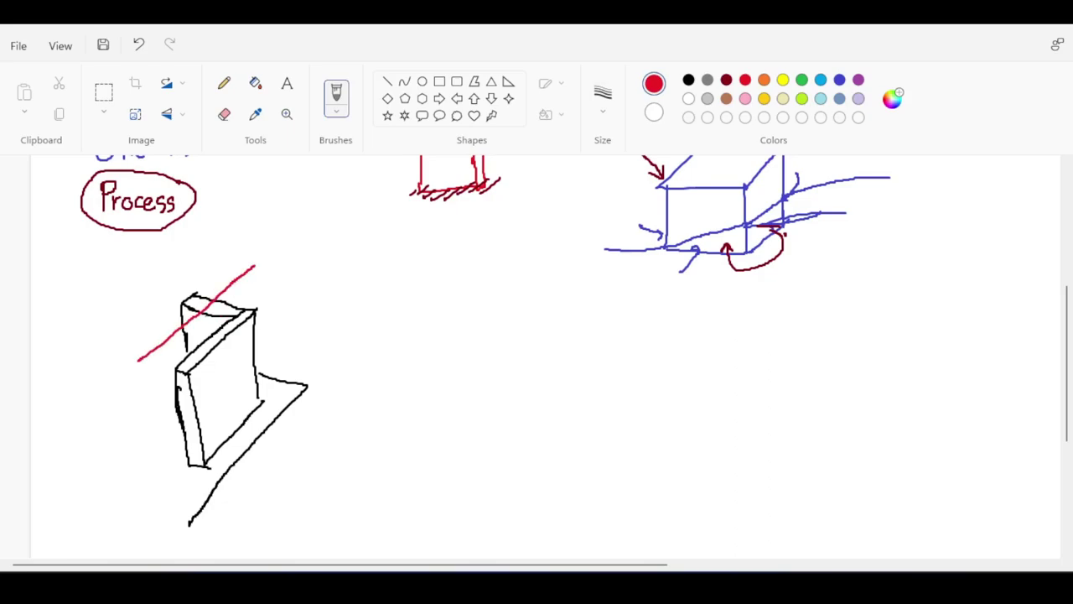
{"action": "mouse_move", "coordinate": [255, 265]}
{"action": "left_mouse_down"}
{"action": "mouse_move", "coordinate": [255, 251]}
{"action": "mouse_move", "coordinate": [131, 349]}
{"action": "left_mouse_up"}
{"action": "mouse_move", "coordinate": [255, 254]}
{"action": "left_mouse_down"}
{"action": "mouse_move", "coordinate": [217, 259]}
{"action": "mouse_move", "coordinate": [246, 254]}
{"action": "mouse_move", "coordinate": [166, 244]}
{"action": "left_mouse_up"}
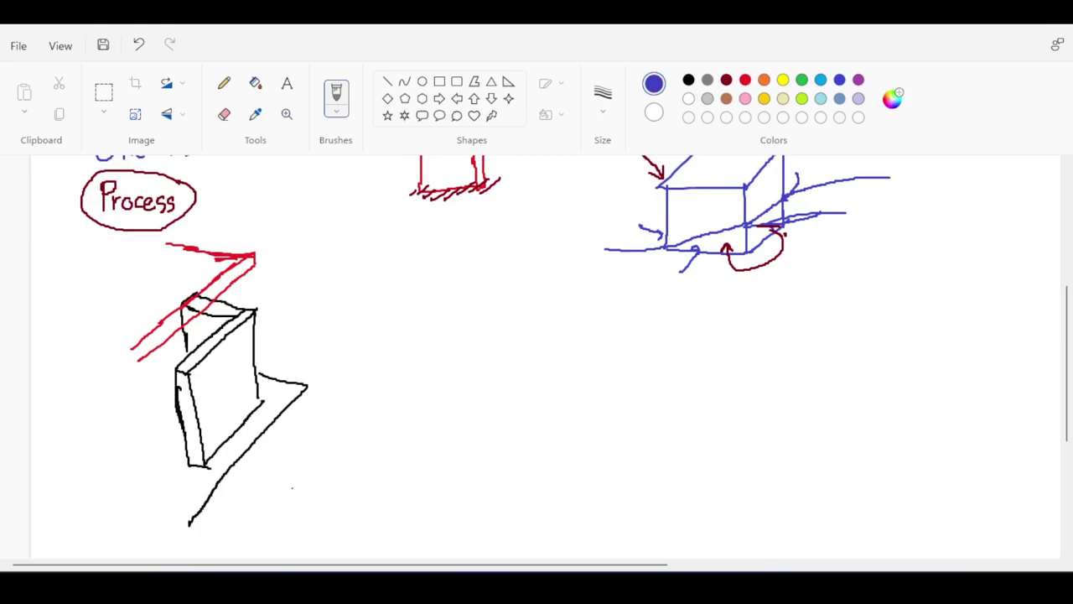
{"action": "left_click_drag", "start_coordinate": [146, 453], "coordinate": [176, 433]}
{"action": "mouse_move", "coordinate": [256, 311]}
{"action": "left_mouse_down"}
{"action": "mouse_move", "coordinate": [257, 297]}
{"action": "mouse_move", "coordinate": [240, 305]}
{"action": "mouse_move", "coordinate": [260, 294]}
{"action": "mouse_move", "coordinate": [249, 294]}
{"action": "left_mouse_up"}
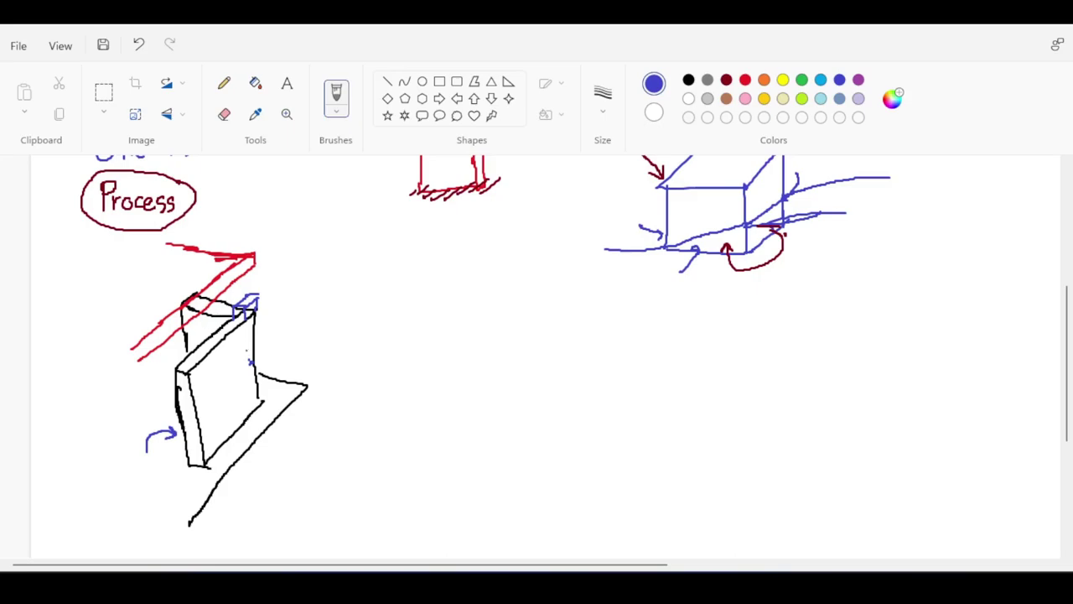
Sketch a second black wall panel beside the first, with a slab edge and dashed lines at its top.
{"action": "left_click", "coordinate": [688, 79]}
{"action": "mouse_move", "coordinate": [407, 374]}
{"action": "left_mouse_down"}
{"action": "mouse_move", "coordinate": [474, 383]}
{"action": "mouse_move", "coordinate": [401, 441]}
{"action": "left_mouse_up"}
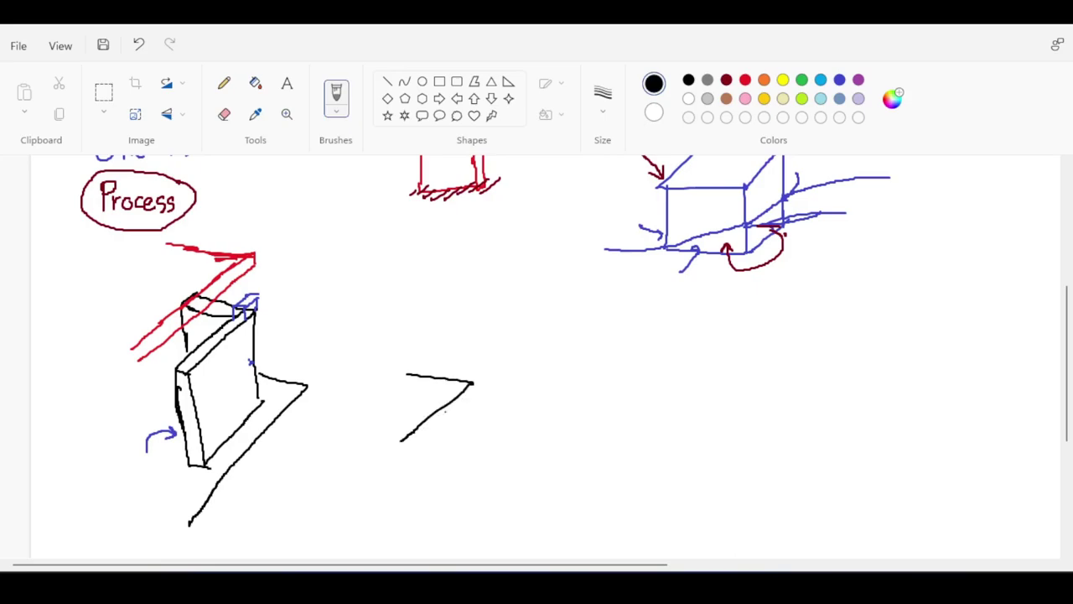
{"action": "mouse_move", "coordinate": [471, 384]}
{"action": "left_mouse_down"}
{"action": "mouse_move", "coordinate": [471, 403]}
{"action": "mouse_move", "coordinate": [406, 457]}
{"action": "mouse_move", "coordinate": [472, 428]}
{"action": "mouse_move", "coordinate": [475, 488]}
{"action": "mouse_move", "coordinate": [415, 542]}
{"action": "left_mouse_up"}
{"action": "mouse_move", "coordinate": [404, 447]}
{"action": "left_mouse_down"}
{"action": "mouse_move", "coordinate": [415, 541]}
{"action": "mouse_move", "coordinate": [405, 542]}
{"action": "left_mouse_up"}
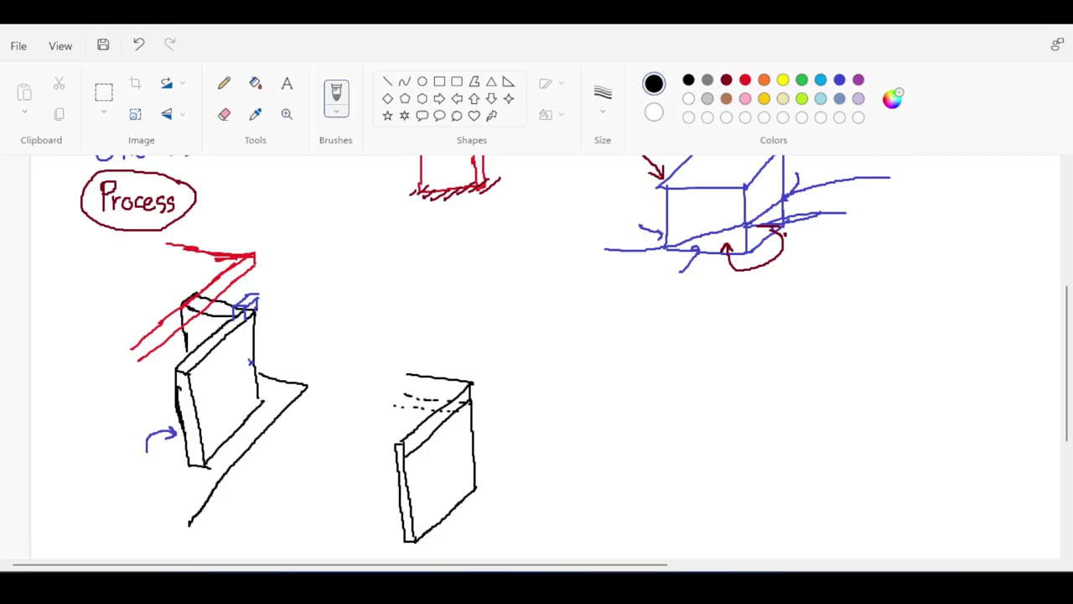
{"action": "left_click_drag", "start_coordinate": [433, 415], "coordinate": [411, 432]}
Mark the second wall's top and bottom edges with red points and draw a red pinned-fixed beam diagram beside it.
{"action": "left_click", "coordinate": [746, 80]}
{"action": "left_click_drag", "start_coordinate": [435, 525], "coordinate": [439, 528]}
{"action": "left_click_drag", "start_coordinate": [423, 434], "coordinate": [422, 444]}
{"action": "mouse_move", "coordinate": [645, 356]}
{"action": "left_mouse_down"}
{"action": "mouse_move", "coordinate": [651, 398]}
{"action": "mouse_move", "coordinate": [568, 376]}
{"action": "left_mouse_up"}
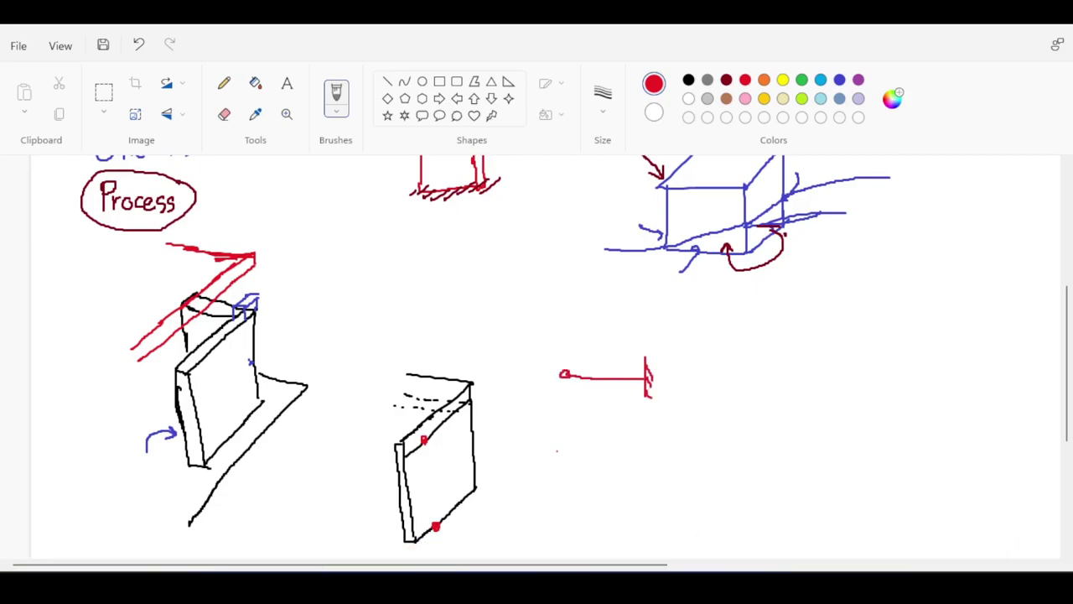
Link the second wall's red points to the beam diagram's supports with red arrows and outline a red footing at the base.
{"action": "mouse_move", "coordinate": [436, 526]}
{"action": "left_mouse_down"}
{"action": "mouse_move", "coordinate": [589, 475]}
{"action": "mouse_move", "coordinate": [642, 418]}
{"action": "mouse_move", "coordinate": [638, 427]}
{"action": "left_mouse_up"}
{"action": "left_click_drag", "start_coordinate": [426, 439], "coordinate": [555, 384]}
{"action": "mouse_move", "coordinate": [544, 384]}
{"action": "left_mouse_down"}
{"action": "mouse_move", "coordinate": [556, 382]}
{"action": "mouse_move", "coordinate": [555, 394]}
{"action": "left_mouse_up"}
{"action": "left_click_drag", "start_coordinate": [642, 418], "coordinate": [643, 434]}
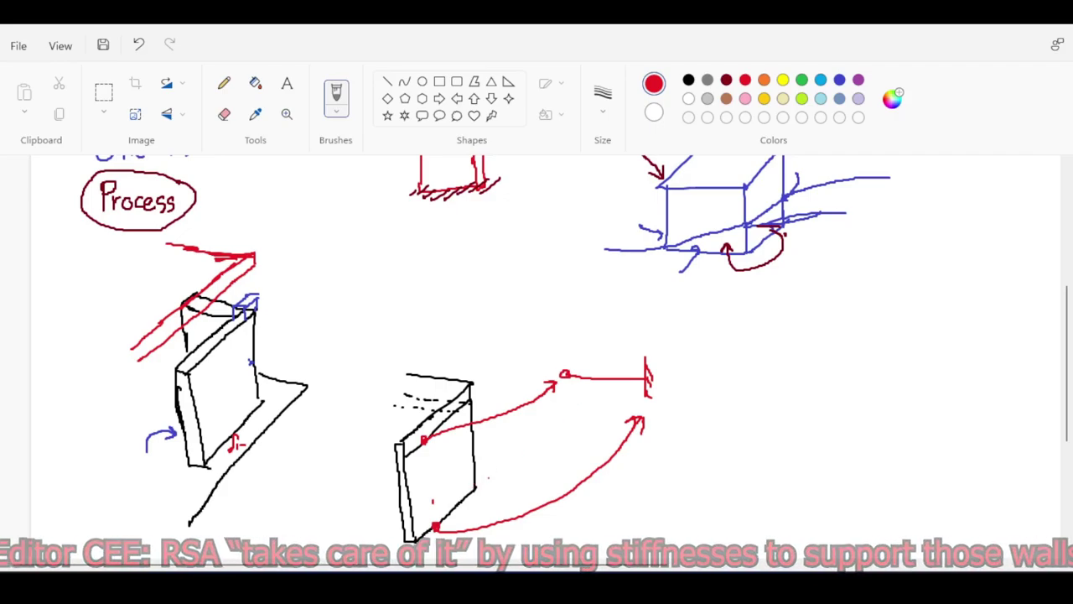
{"action": "mouse_move", "coordinate": [476, 460]}
{"action": "left_mouse_down"}
{"action": "mouse_move", "coordinate": [545, 467]}
{"action": "mouse_move", "coordinate": [432, 551]}
{"action": "left_mouse_up"}
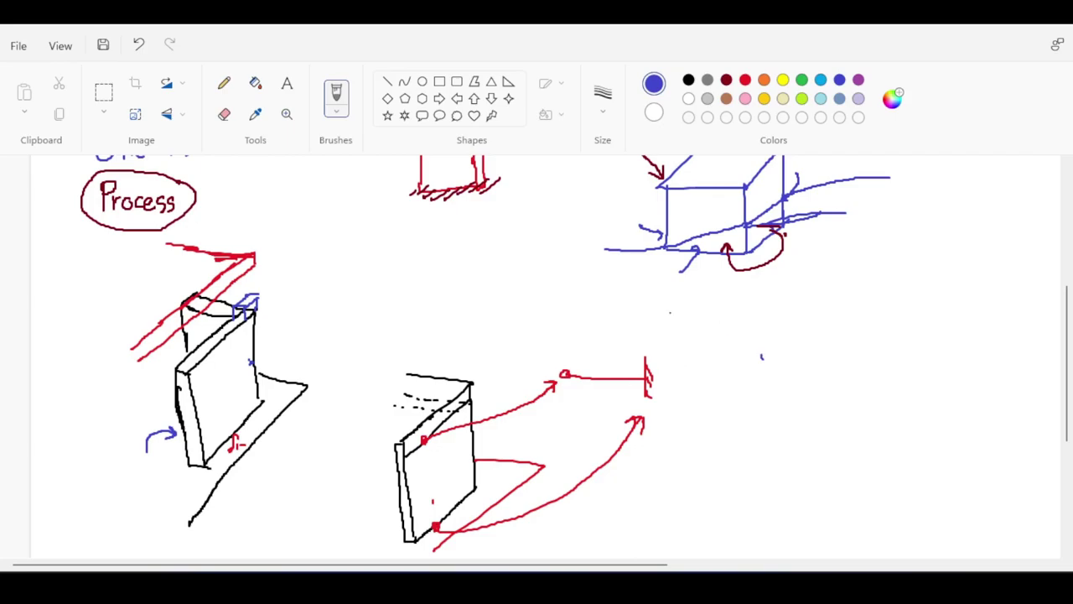
Sketch a third three-dimensional wall panel in black beyond the beam diagram.
{"action": "left_click", "coordinate": [688, 80]}
{"action": "left_click_drag", "start_coordinate": [813, 349], "coordinate": [714, 453]}
{"action": "mouse_move", "coordinate": [825, 356]}
{"action": "left_mouse_down"}
{"action": "mouse_move", "coordinate": [717, 476]}
{"action": "mouse_move", "coordinate": [698, 474]}
{"action": "mouse_move", "coordinate": [727, 474]}
{"action": "left_mouse_up"}
{"action": "mouse_move", "coordinate": [810, 349]}
{"action": "left_mouse_down"}
{"action": "mouse_move", "coordinate": [827, 356]}
{"action": "mouse_move", "coordinate": [829, 478]}
{"action": "mouse_move", "coordinate": [756, 555]}
{"action": "left_mouse_up"}
{"action": "mouse_move", "coordinate": [726, 476]}
{"action": "left_mouse_down"}
{"action": "mouse_move", "coordinate": [741, 556]}
{"action": "mouse_move", "coordinate": [717, 544]}
{"action": "mouse_move", "coordinate": [741, 556]}
{"action": "left_mouse_up"}
Outline a section on the third wall's top edge in red and fill it with red dots.
{"action": "left_click", "coordinate": [746, 80]}
{"action": "mouse_move", "coordinate": [759, 408]}
{"action": "left_mouse_down"}
{"action": "mouse_move", "coordinate": [737, 421]}
{"action": "mouse_move", "coordinate": [746, 431]}
{"action": "mouse_move", "coordinate": [775, 419]}
{"action": "mouse_move", "coordinate": [762, 406]}
{"action": "left_mouse_up"}
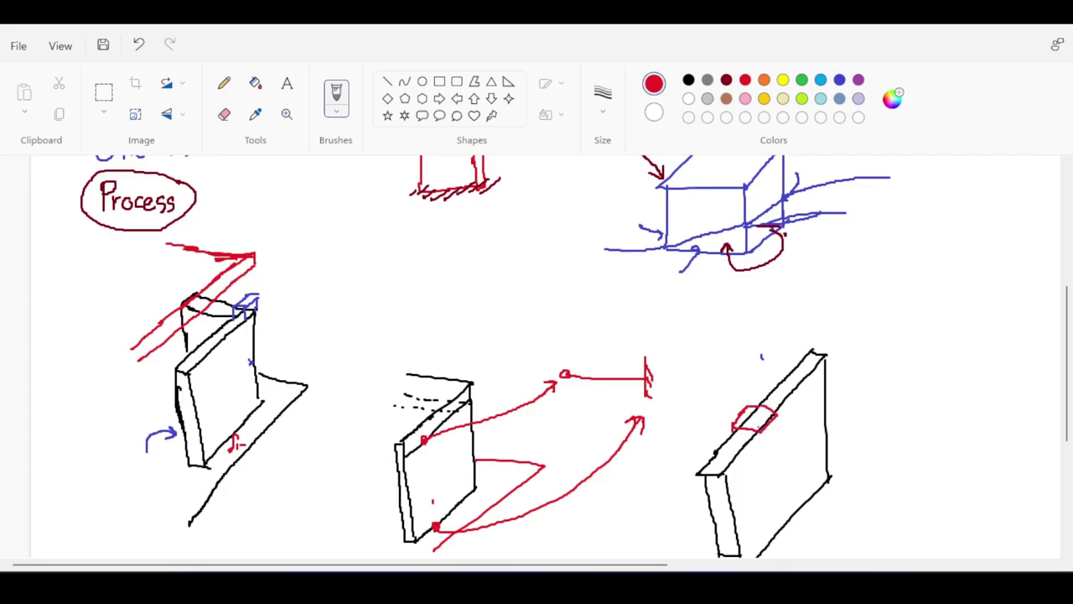
{"action": "mouse_move", "coordinate": [764, 412]}
{"action": "left_mouse_down"}
{"action": "mouse_move", "coordinate": [770, 420]}
{"action": "mouse_move", "coordinate": [760, 414]}
{"action": "left_mouse_up"}
{"action": "left_click", "coordinate": [749, 410]}
{"action": "left_click", "coordinate": [747, 421]}
{"action": "left_click", "coordinate": [753, 425]}
{"action": "left_click", "coordinate": [758, 425]}
Draw light blue vertical lines down the third wall's face from the red section and an arrow pointing at them.
{"action": "left_click", "coordinate": [820, 80]}
{"action": "left_click_drag", "start_coordinate": [775, 415], "coordinate": [788, 515]}
{"action": "left_click_drag", "start_coordinate": [759, 428], "coordinate": [770, 530]}
{"action": "left_click_drag", "start_coordinate": [733, 429], "coordinate": [751, 555]}
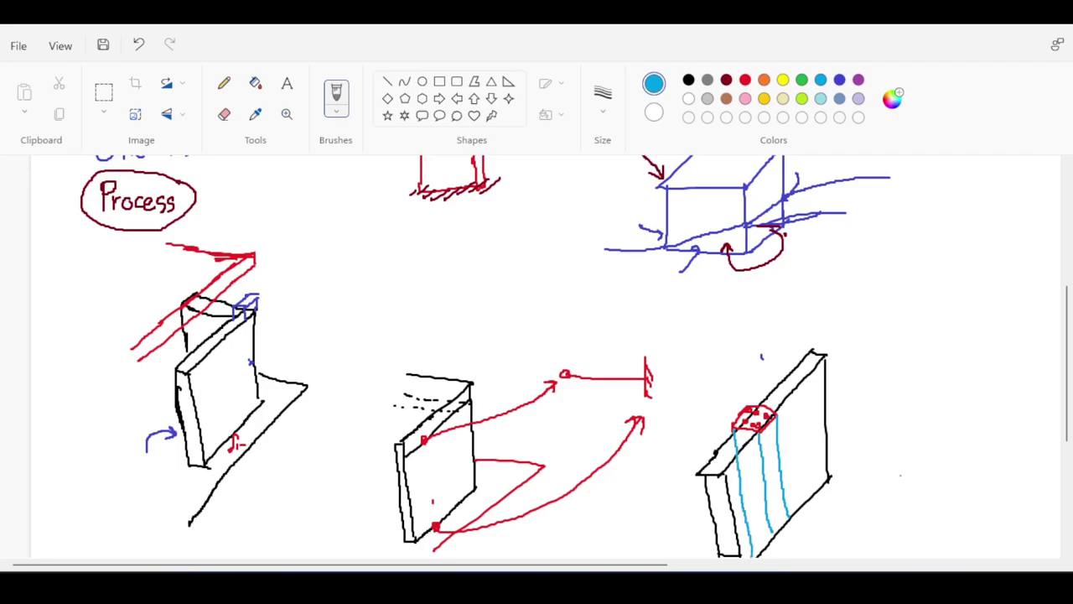
{"action": "mouse_move", "coordinate": [898, 460]}
{"action": "left_mouse_down"}
{"action": "mouse_move", "coordinate": [793, 470]}
{"action": "mouse_move", "coordinate": [796, 479]}
{"action": "mouse_move", "coordinate": [806, 461]}
{"action": "left_mouse_up"}
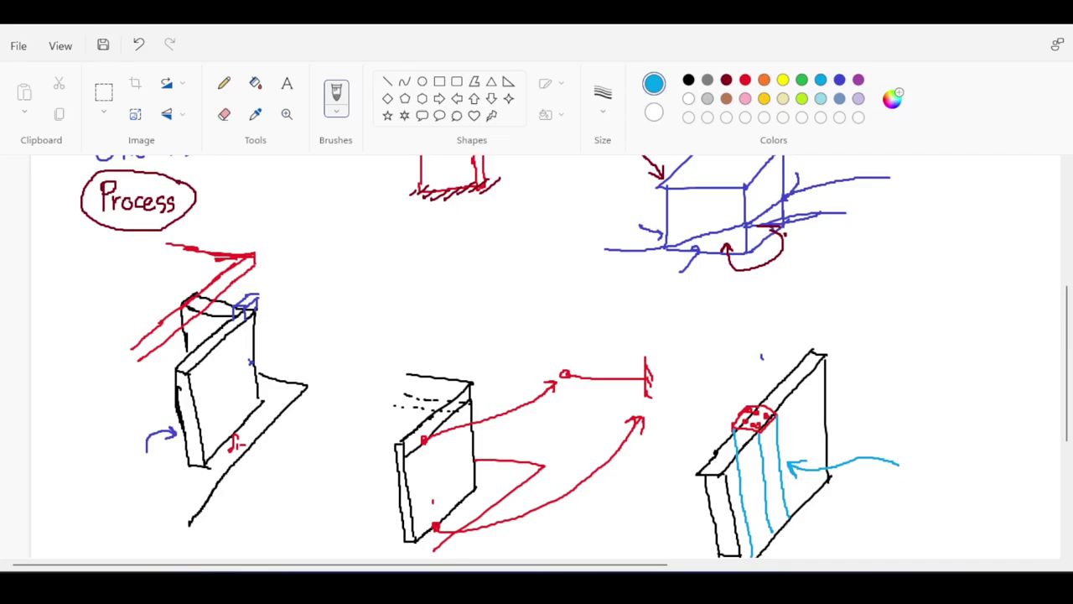
Add light blue curved arrows on the third wall's face and outline the strip below the red section in black, with a black arrow crossing it.
{"action": "mouse_move", "coordinate": [803, 408]}
{"action": "left_mouse_down"}
{"action": "mouse_move", "coordinate": [811, 430]}
{"action": "mouse_move", "coordinate": [782, 447]}
{"action": "mouse_move", "coordinate": [772, 475]}
{"action": "mouse_move", "coordinate": [769, 457]}
{"action": "mouse_move", "coordinate": [776, 465]}
{"action": "left_mouse_up"}
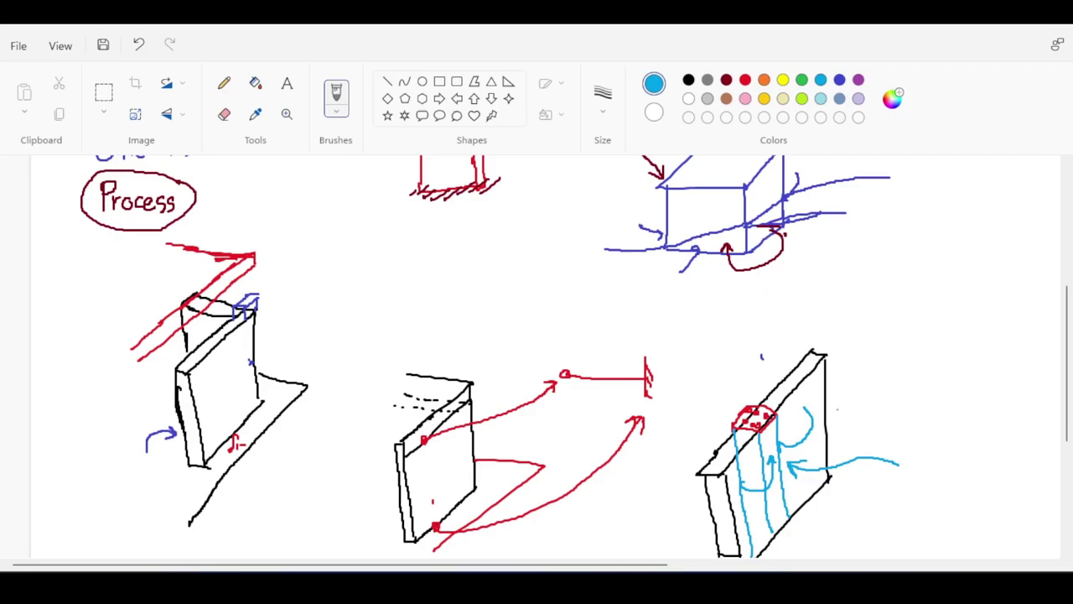
{"action": "left_click", "coordinate": [688, 80]}
{"action": "mouse_move", "coordinate": [780, 403]}
{"action": "left_mouse_down"}
{"action": "mouse_move", "coordinate": [765, 401]}
{"action": "mouse_move", "coordinate": [785, 428]}
{"action": "mouse_move", "coordinate": [787, 501]}
{"action": "left_mouse_up"}
{"action": "left_click_drag", "start_coordinate": [749, 439], "coordinate": [764, 542]}
{"action": "mouse_move", "coordinate": [752, 437]}
{"action": "left_mouse_down"}
{"action": "mouse_move", "coordinate": [729, 441]}
{"action": "mouse_move", "coordinate": [746, 443]}
{"action": "left_mouse_up"}
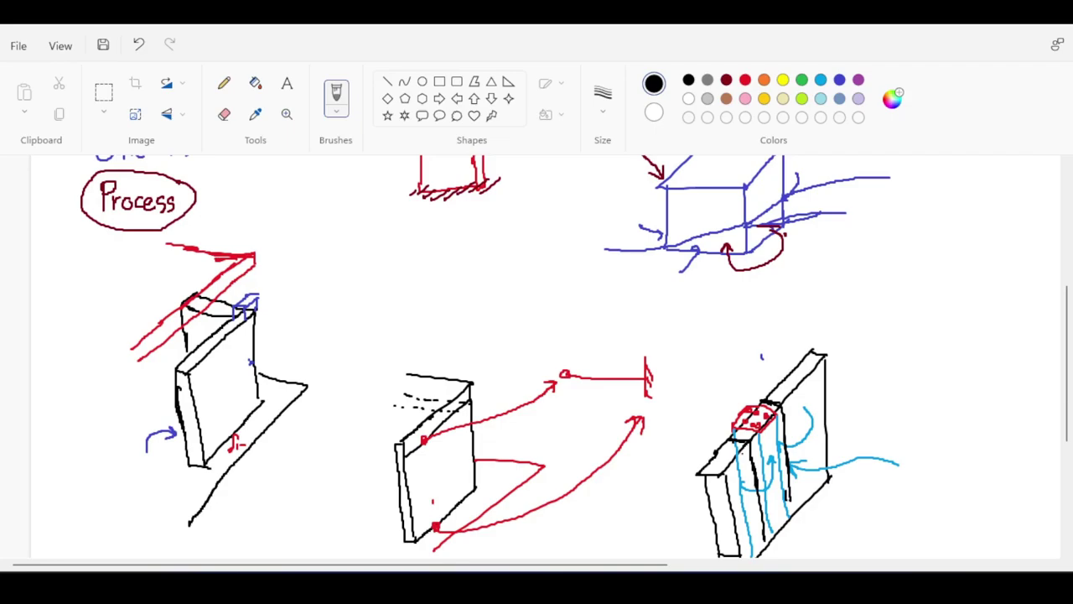
{"action": "mouse_move", "coordinate": [778, 411]}
{"action": "left_mouse_down"}
{"action": "mouse_move", "coordinate": [792, 507]}
{"action": "mouse_move", "coordinate": [768, 525]}
{"action": "mouse_move", "coordinate": [754, 441]}
{"action": "mouse_move", "coordinate": [734, 436]}
{"action": "left_mouse_up"}
{"action": "mouse_move", "coordinate": [830, 441]}
{"action": "left_mouse_down"}
{"action": "mouse_move", "coordinate": [694, 412]}
{"action": "mouse_move", "coordinate": [695, 424]}
{"action": "left_mouse_up"}
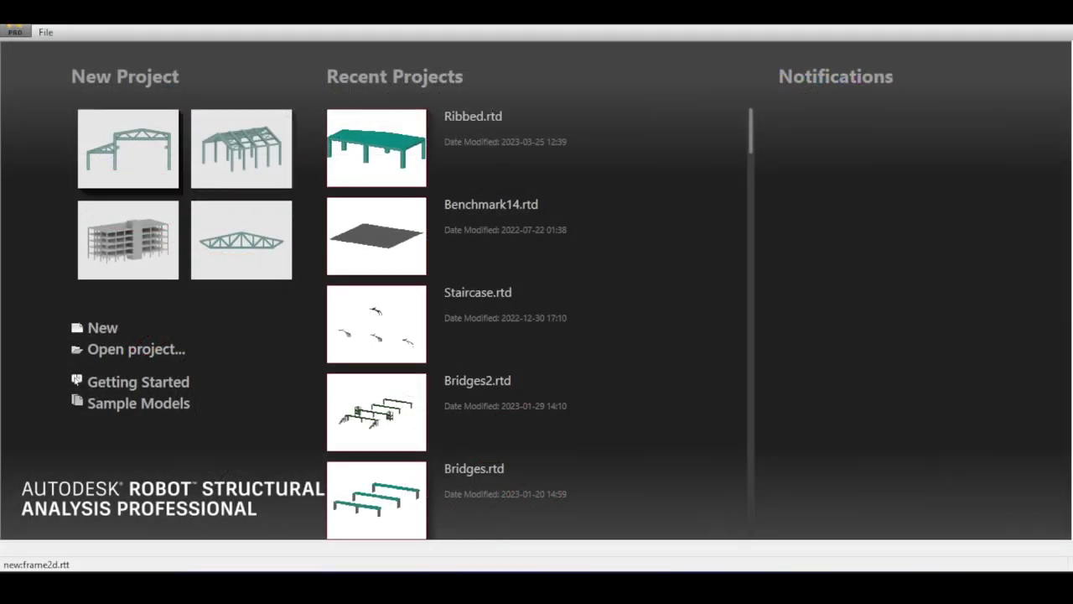
Switch to Robot Structural Analysis, create a new building project and add X axes starting at 0.00 with 3 repetitions at 5 m.
{"action": "left_click", "coordinate": [128, 240]}
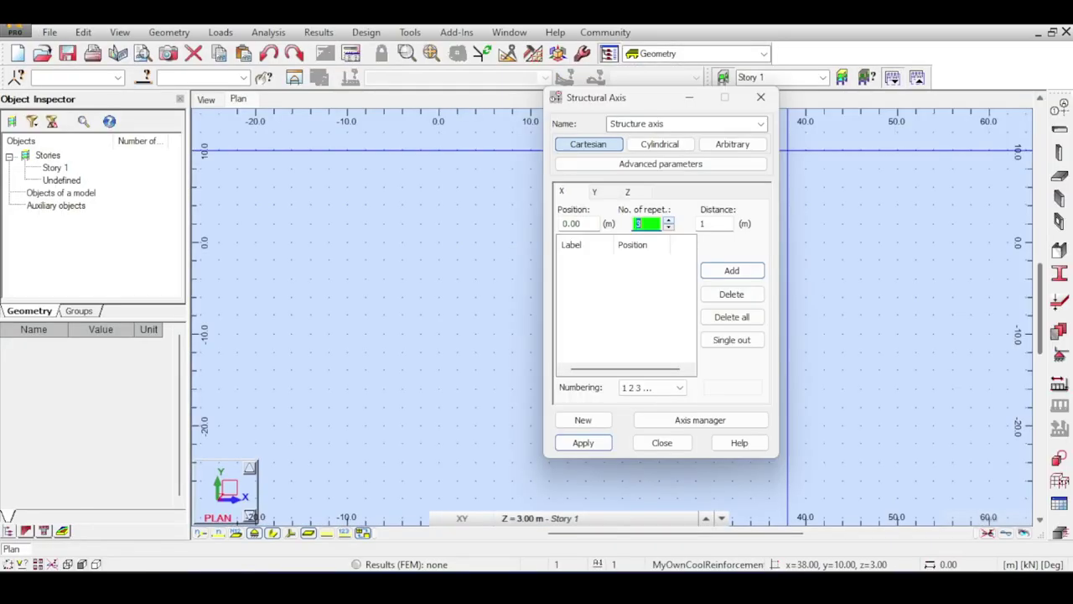
{"action": "key", "text": "Tab"}
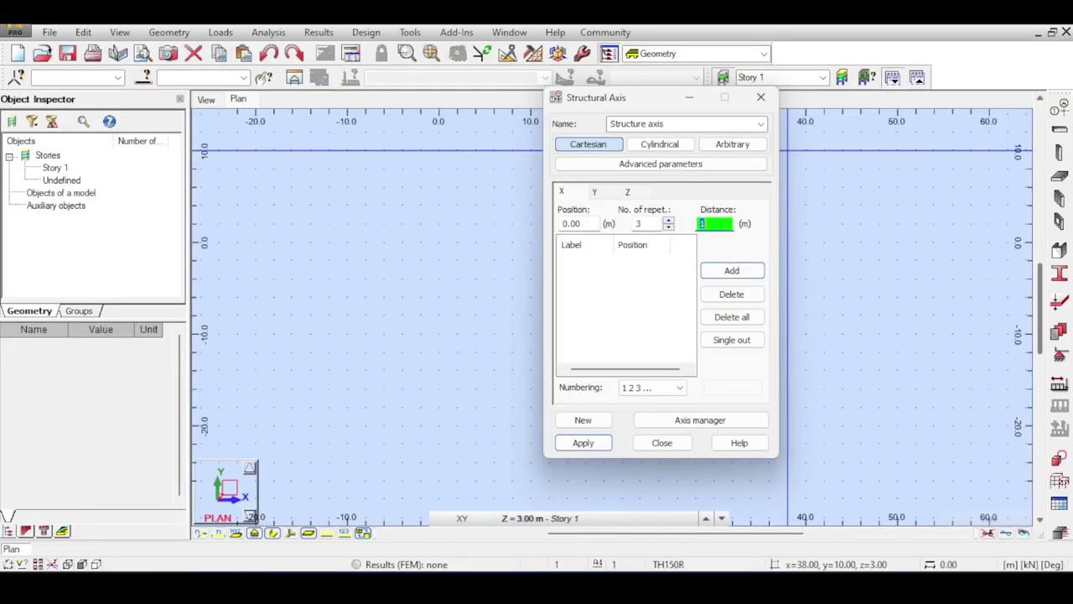
{"action": "type", "text": "5"}
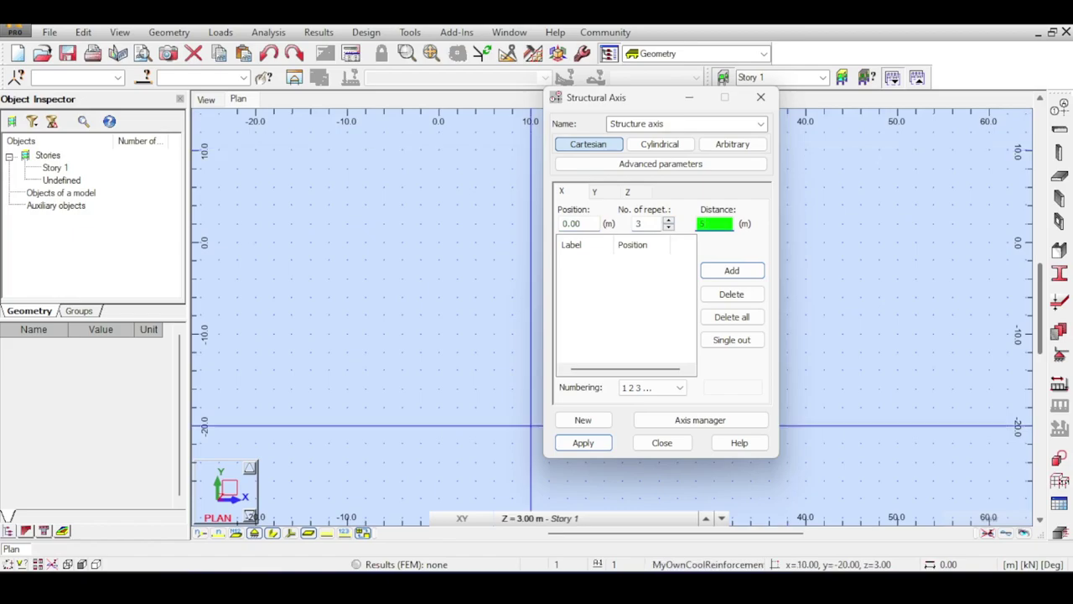
{"action": "key", "text": "Return"}
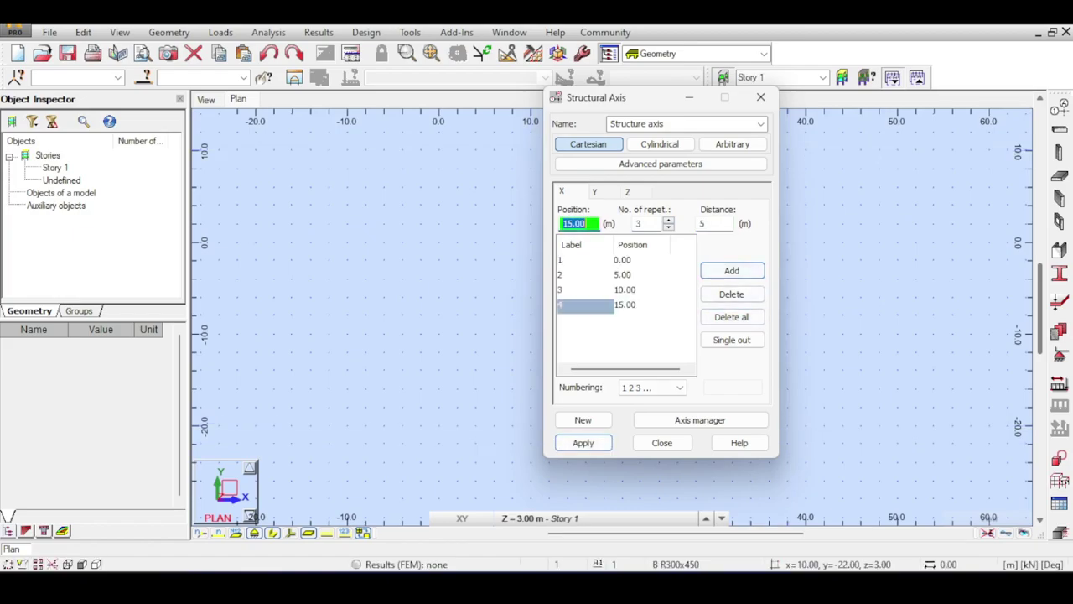
Add Y axes starting at 0.00 with 3 repetitions at 4 m and bring up the Z axis definition.
{"action": "left_click", "coordinate": [595, 192]}
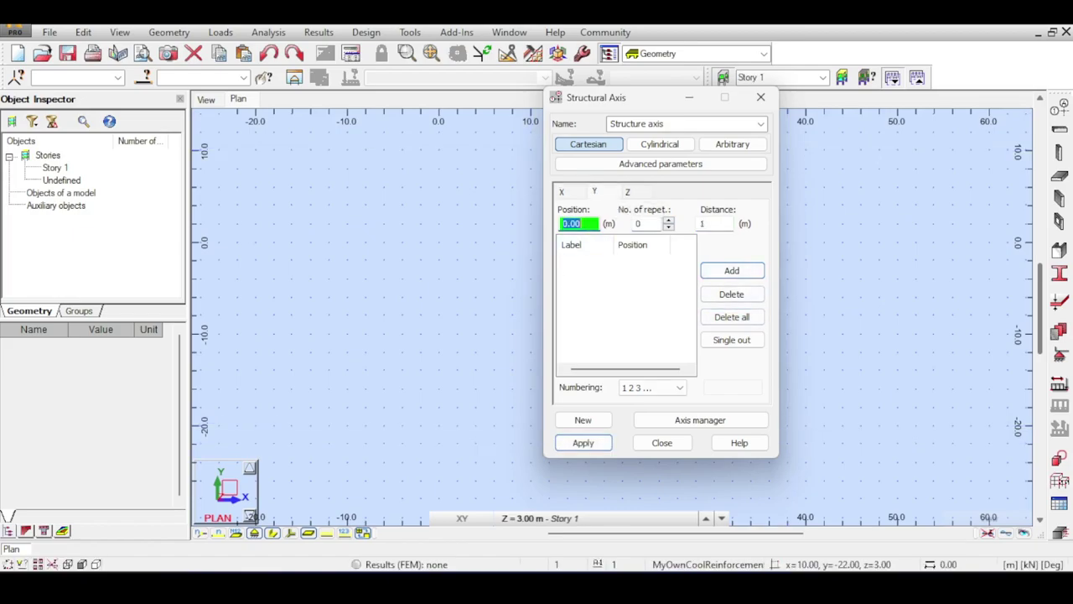
{"action": "key", "text": "Tab"}
{"action": "key", "text": "Up"}
{"action": "key", "text": "Up"}
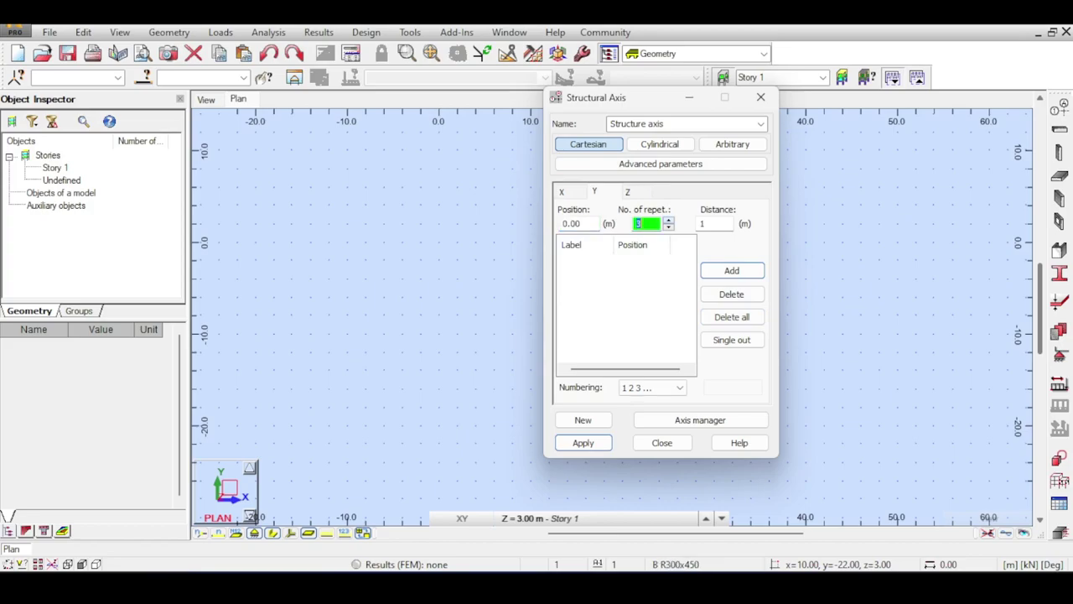
{"action": "key", "text": "Tab"}
{"action": "type", "text": "4"}
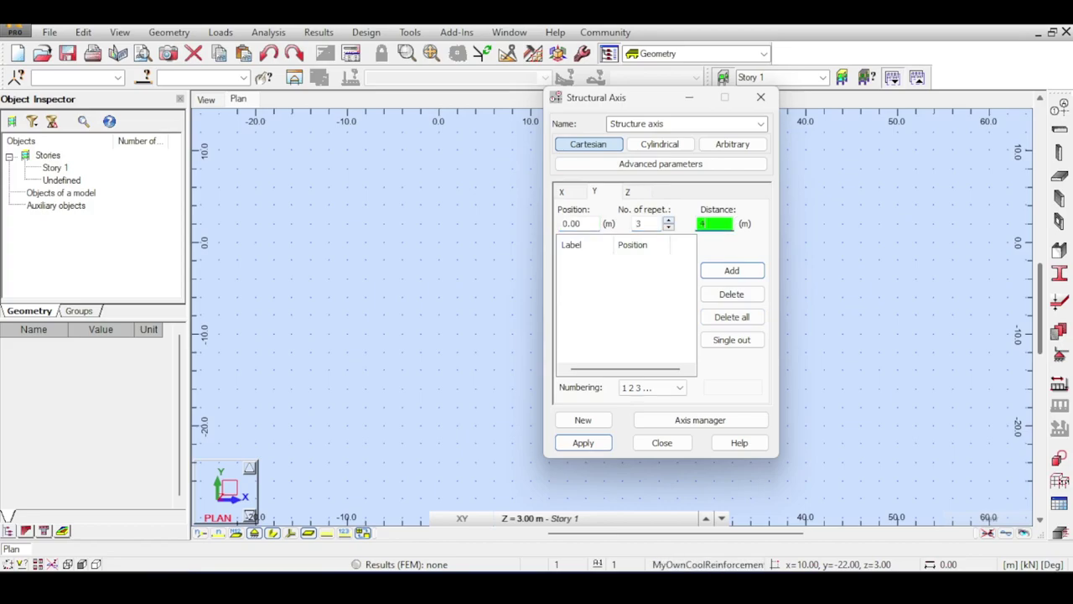
{"action": "left_click", "coordinate": [584, 443]}
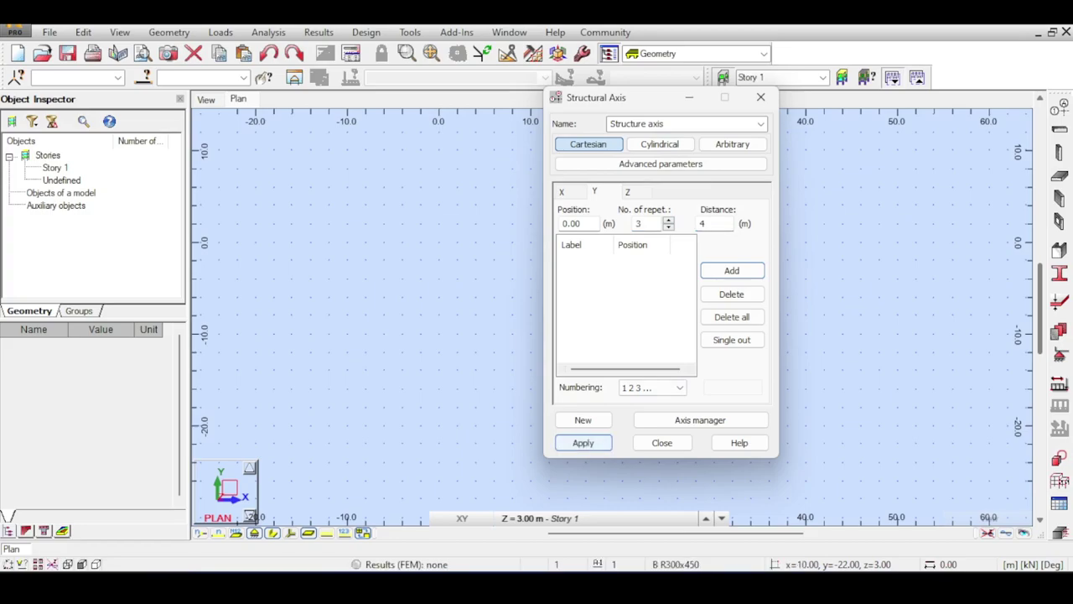
{"action": "left_click", "coordinate": [733, 271]}
{"action": "left_click", "coordinate": [628, 192]}
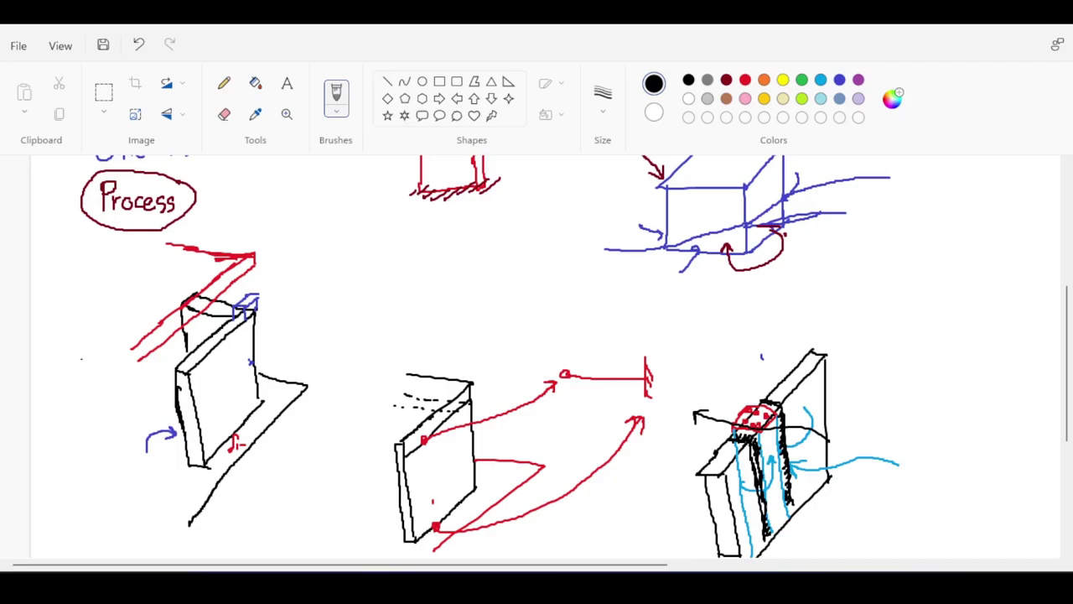
Switch to Paint and sketch two black horizontal lines behind the first wall, crossed by a short vertical line with small end marks.
{"action": "mouse_move", "coordinate": [159, 342]}
{"action": "left_mouse_down"}
{"action": "mouse_move", "coordinate": [134, 361]}
{"action": "mouse_move", "coordinate": [69, 347]}
{"action": "left_mouse_up"}
{"action": "mouse_move", "coordinate": [163, 379]}
{"action": "left_mouse_down"}
{"action": "mouse_move", "coordinate": [79, 380]}
{"action": "mouse_move", "coordinate": [176, 384]}
{"action": "left_mouse_up"}
{"action": "left_click_drag", "start_coordinate": [152, 336], "coordinate": [124, 330]}
{"action": "mouse_move", "coordinate": [123, 331]}
{"action": "left_mouse_down"}
{"action": "mouse_move", "coordinate": [129, 392]}
{"action": "mouse_move", "coordinate": [137, 389]}
{"action": "left_mouse_up"}
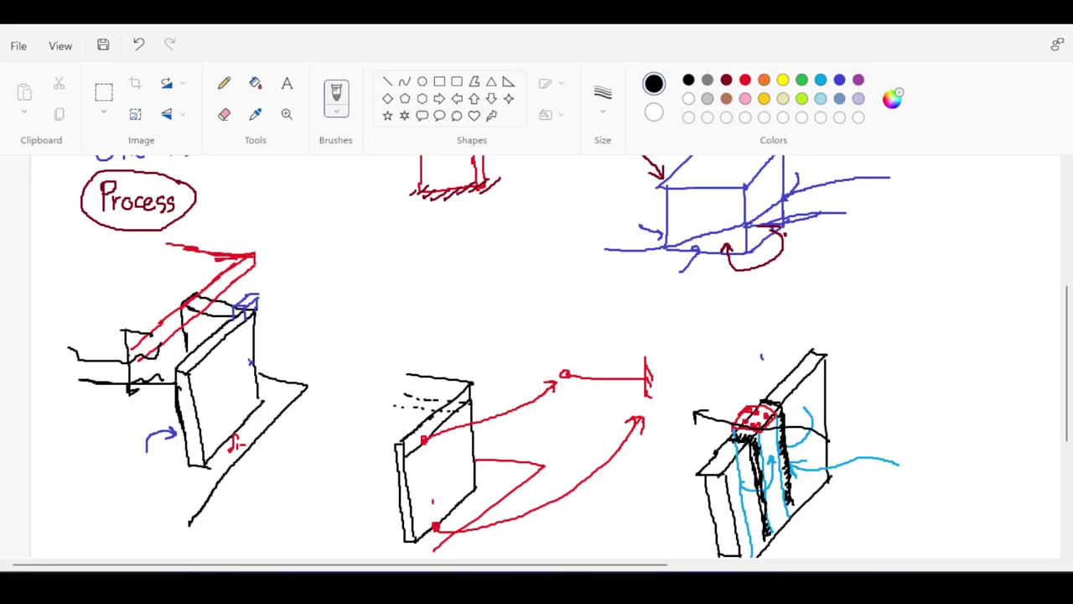
{"action": "left_click_drag", "start_coordinate": [136, 344], "coordinate": [148, 353]}
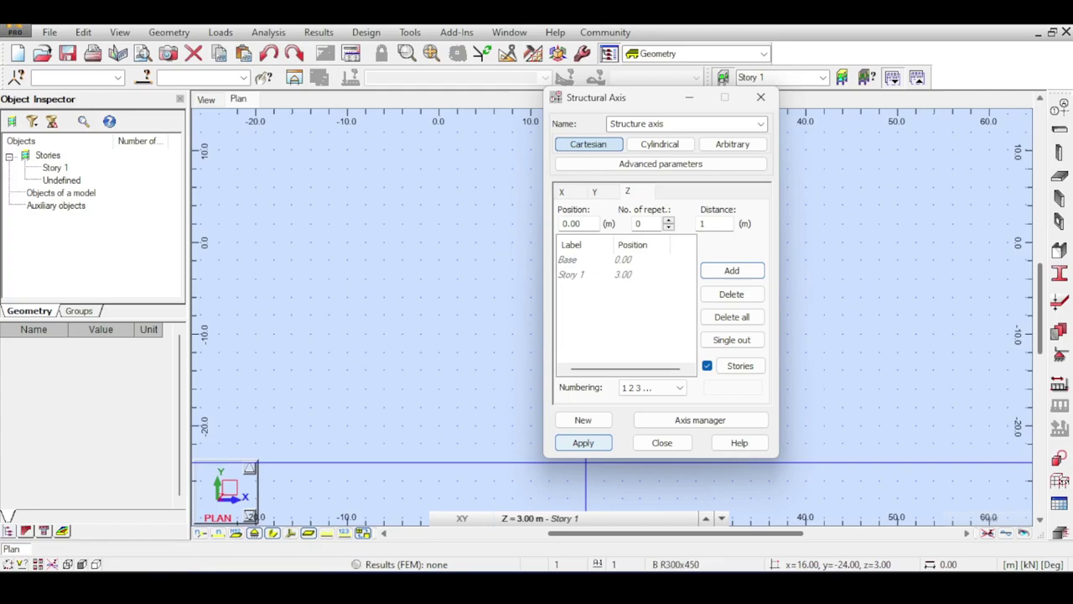
Switch back to Robot Structural Analysis, apply the structural axes and display the grid in the 3D view.
{"action": "left_click", "coordinate": [582, 442]}
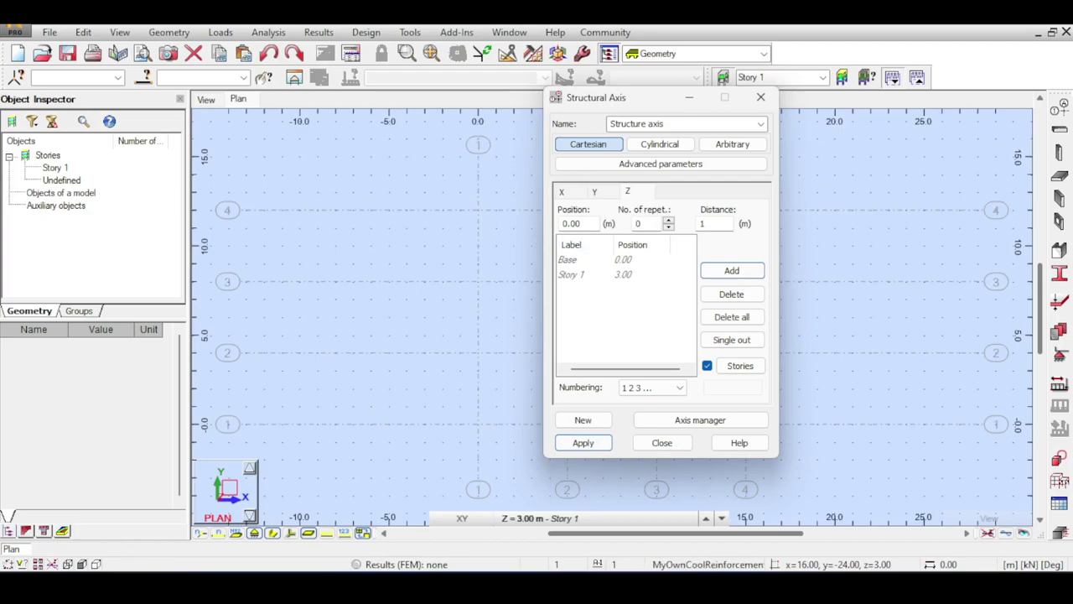
{"action": "left_click", "coordinate": [661, 443]}
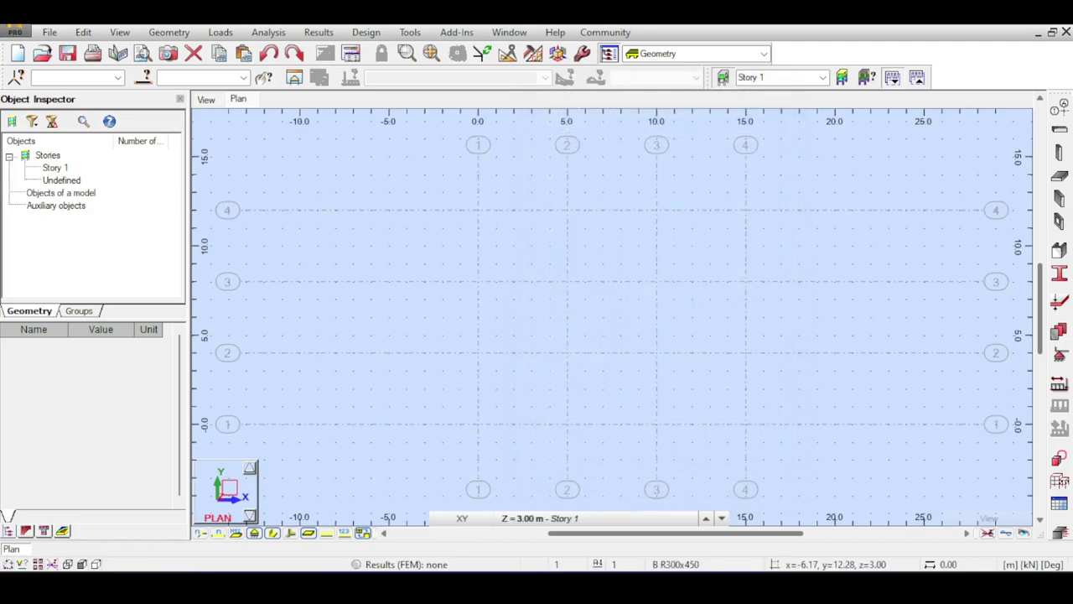
{"action": "left_click", "coordinate": [207, 100]}
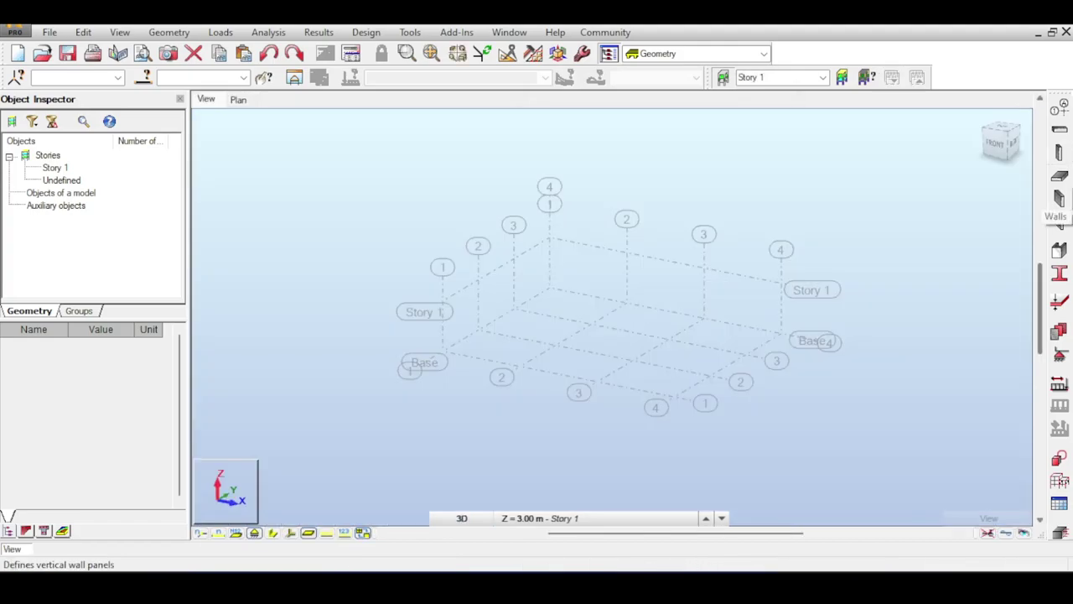
{"action": "left_click", "coordinate": [1059, 199]}
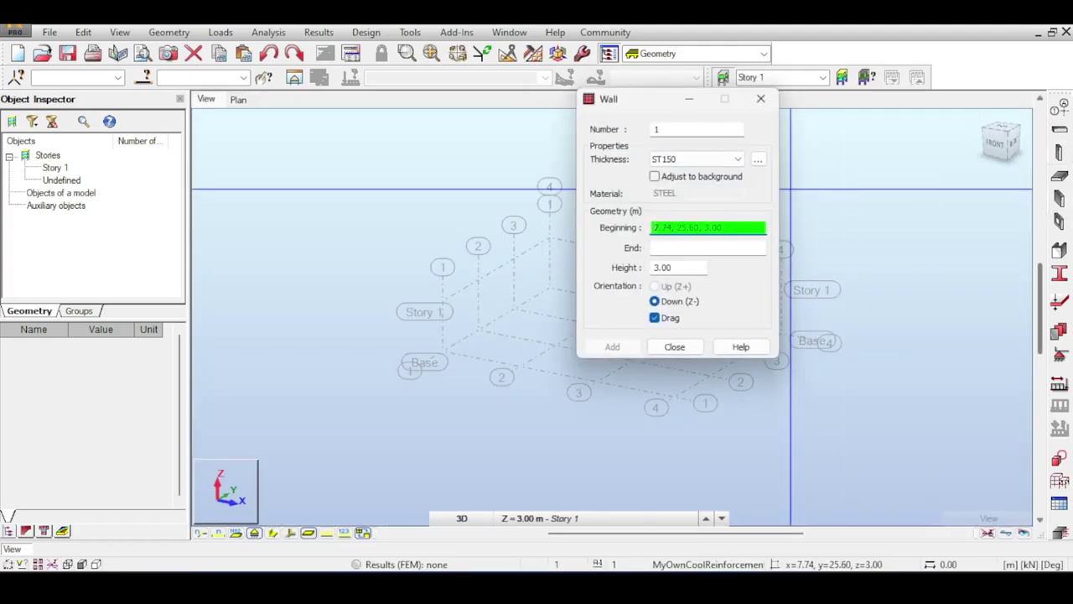
{"action": "left_click", "coordinate": [761, 99]}
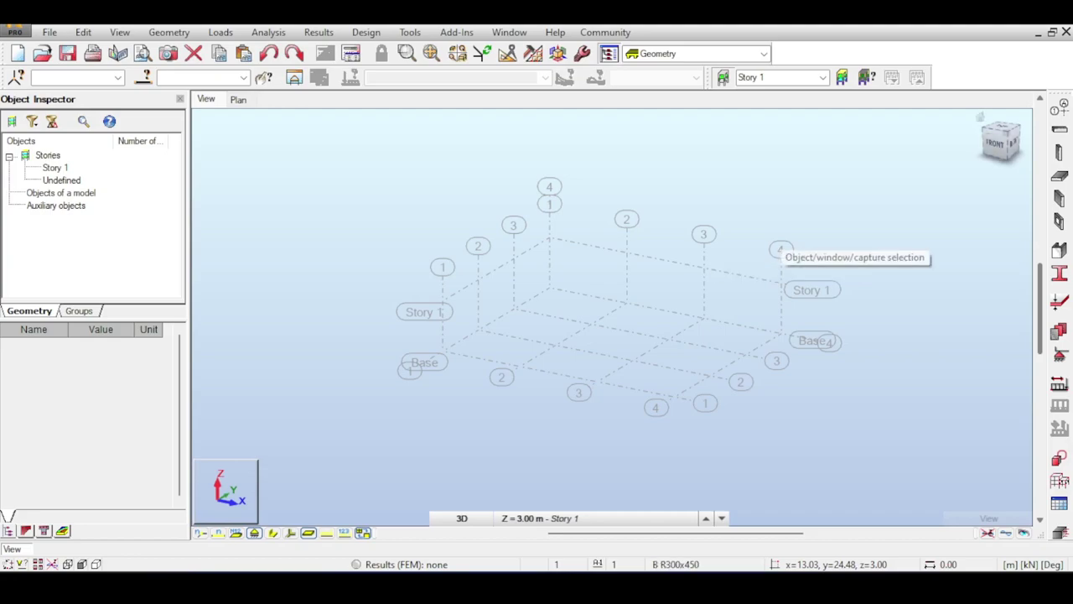
Reopen the structural axis definition and add X axes at -1 m and 16 m.
{"action": "left_click", "coordinate": [1062, 109]}
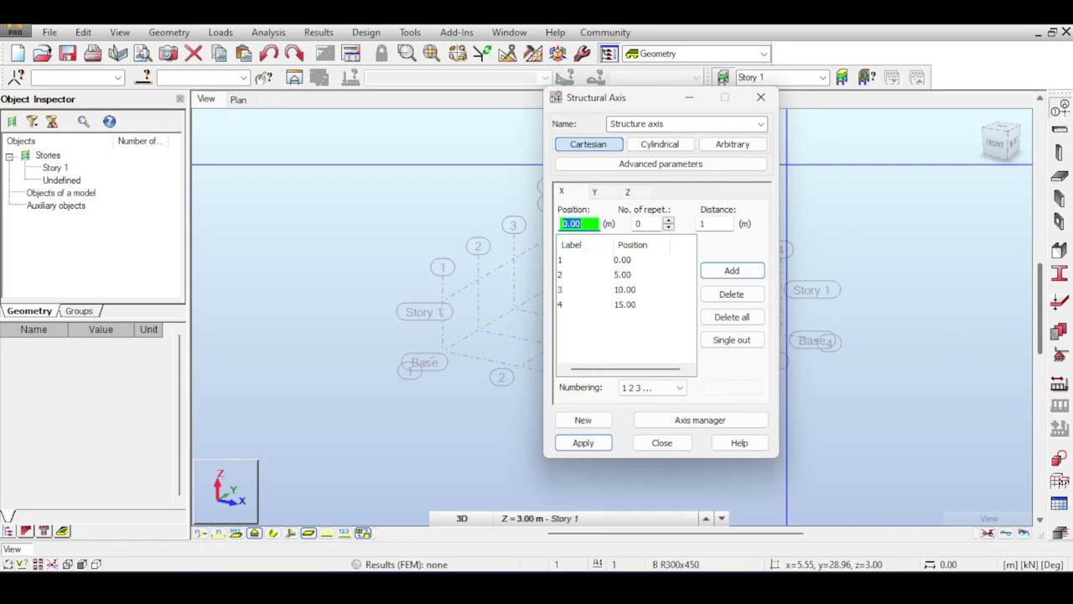
{"action": "type", "text": "-1"}
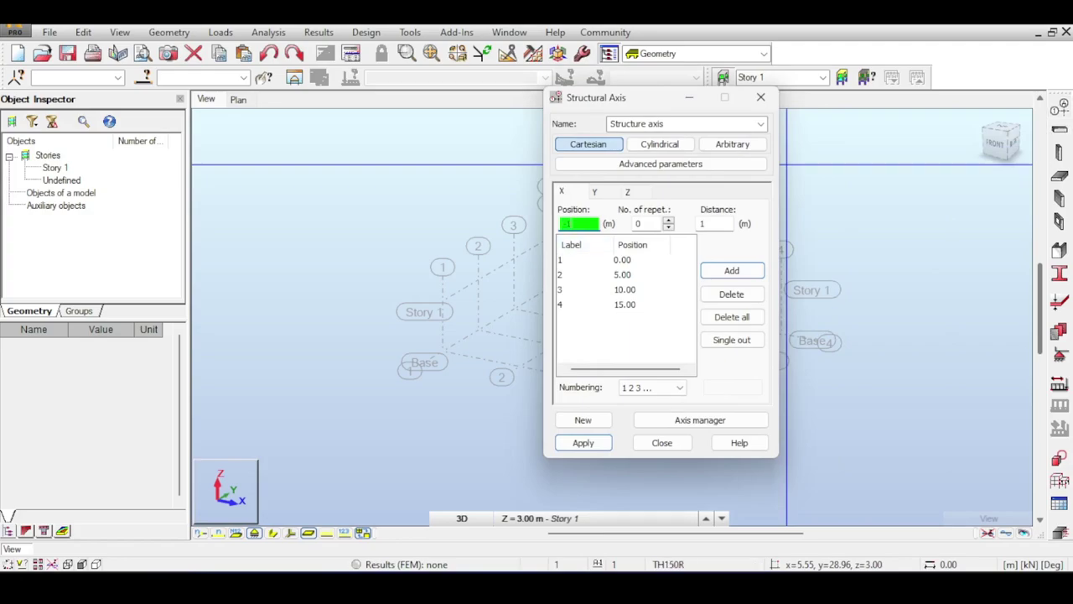
{"action": "key", "text": "Return"}
{"action": "type", "text": "16"}
{"action": "key", "text": "Return"}
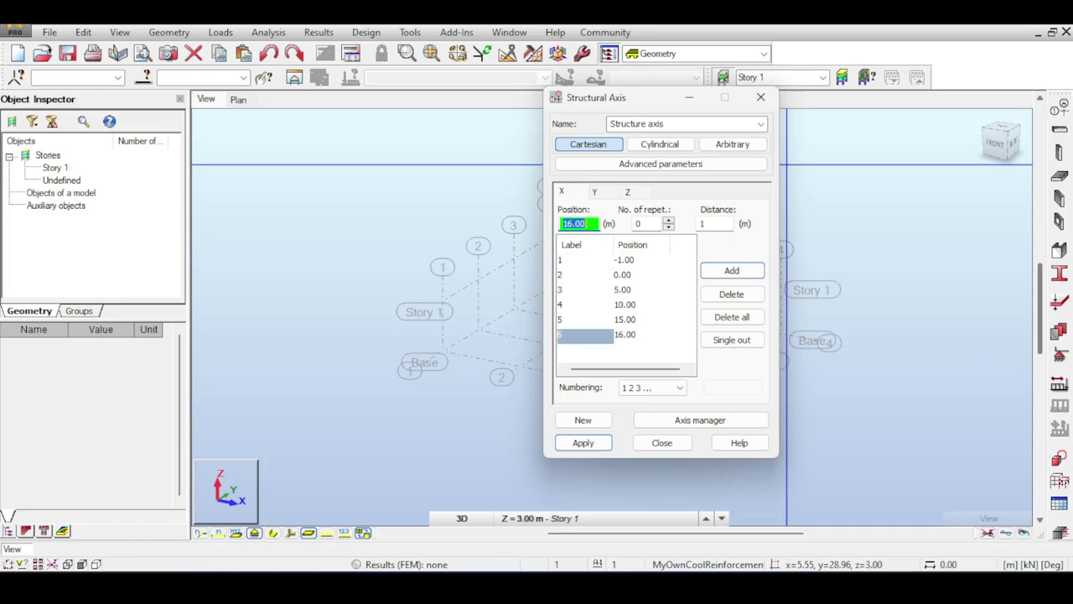
Add Y axes at -1 m and 13 m and apply the extended grid.
{"action": "left_click", "coordinate": [595, 192]}
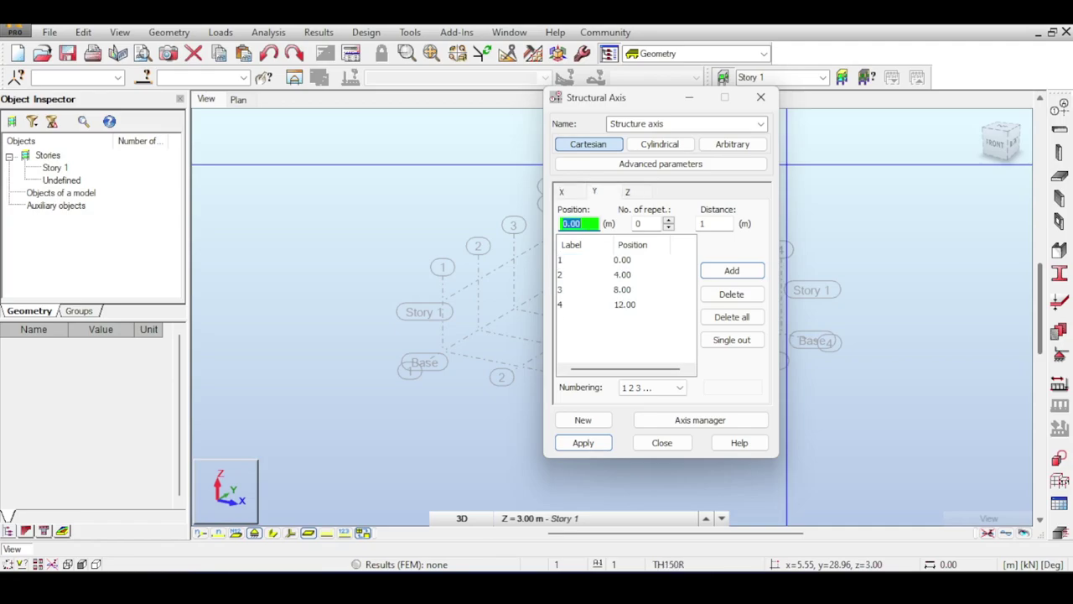
{"action": "type", "text": "-1"}
{"action": "key", "text": "Return"}
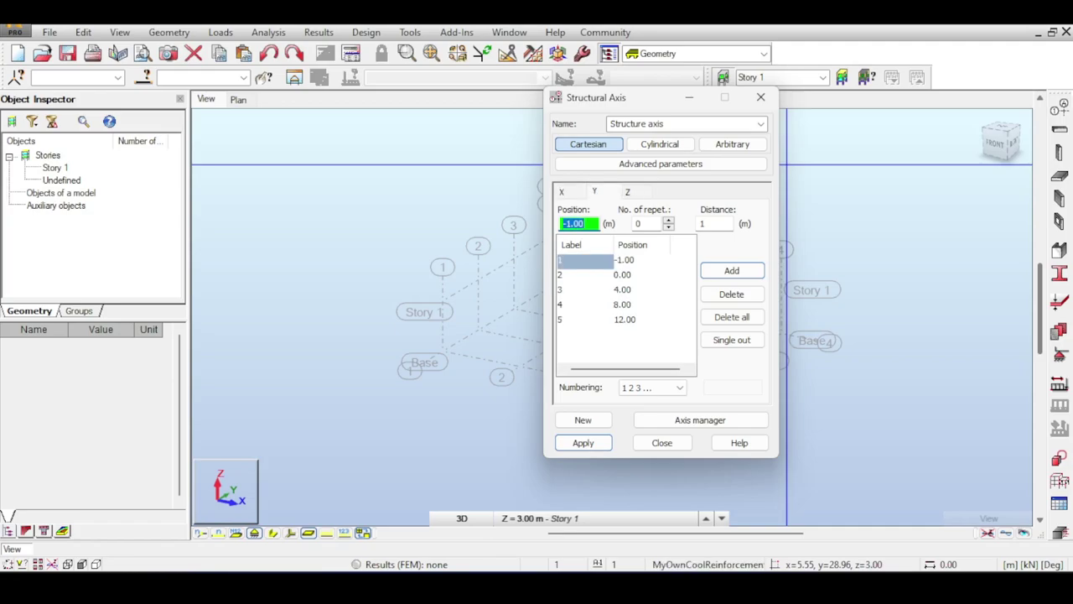
{"action": "type", "text": "13"}
{"action": "key", "text": "Return"}
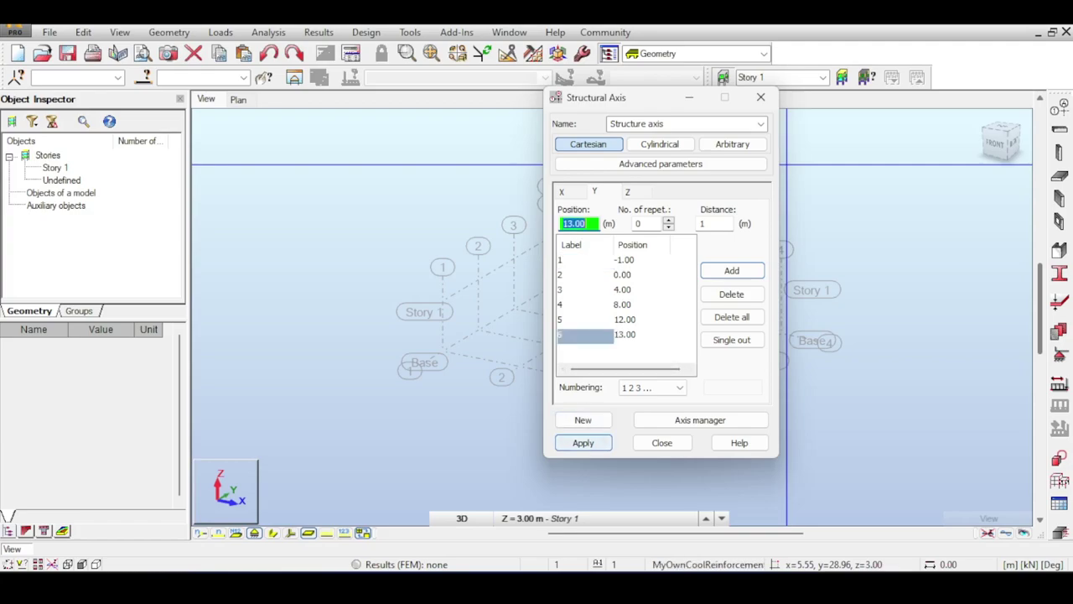
{"action": "left_click", "coordinate": [583, 443]}
{"action": "left_click", "coordinate": [661, 443]}
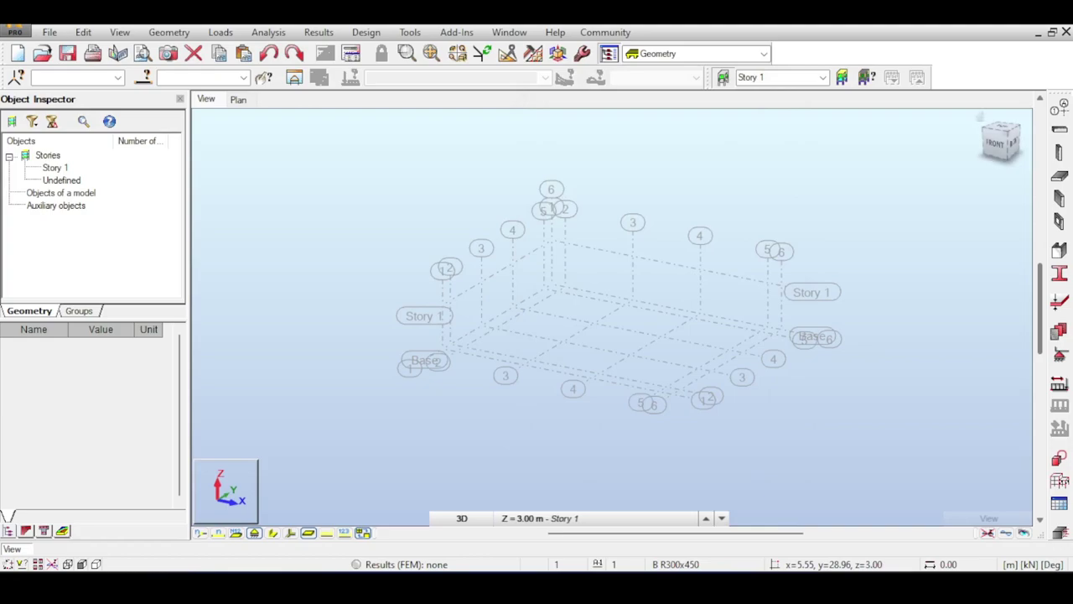
Start a floor definition and enter a new constant thickness of 400 mm labelled TH400R.
{"action": "left_click", "coordinate": [1059, 176]}
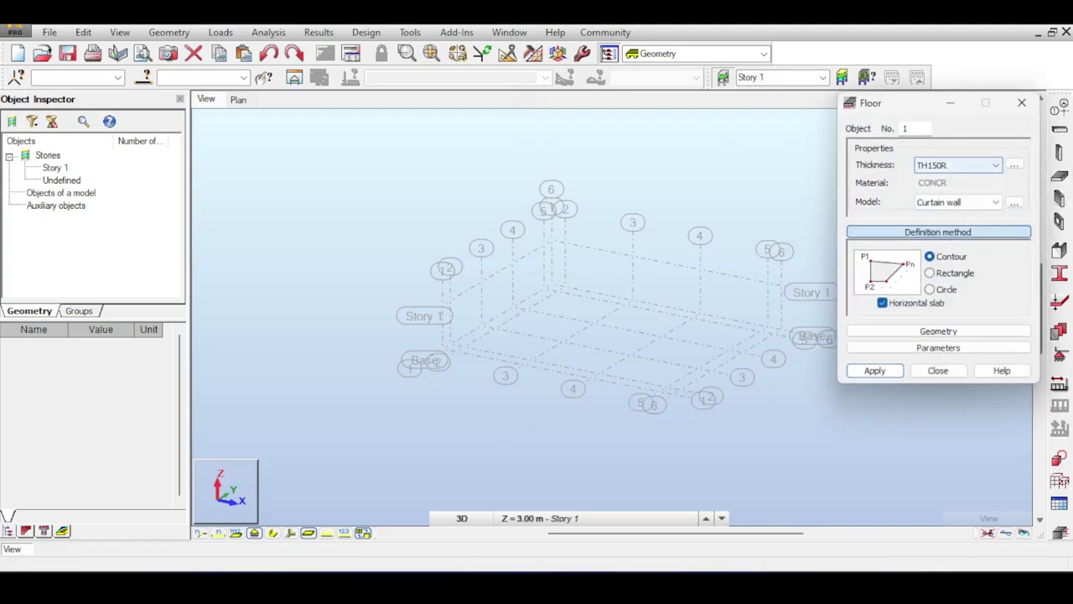
{"action": "left_click", "coordinate": [973, 165]}
{"action": "left_click", "coordinate": [956, 178]}
{"action": "left_click", "coordinate": [1014, 165]}
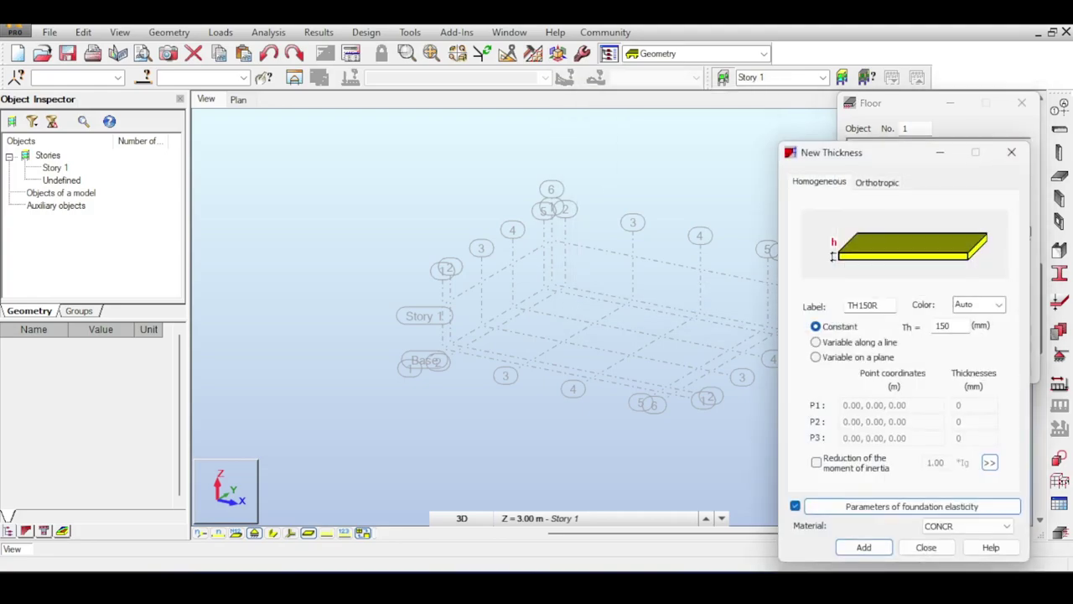
{"action": "left_click_drag", "start_coordinate": [889, 163], "coordinate": [820, 146]}
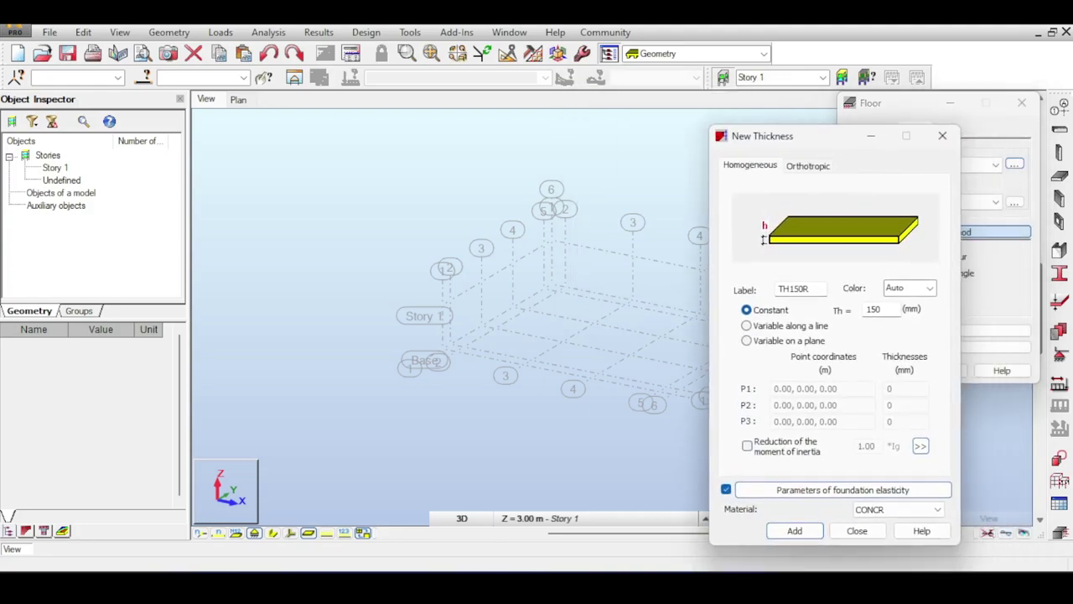
{"action": "left_click_drag", "start_coordinate": [822, 151], "coordinate": [641, 126]}
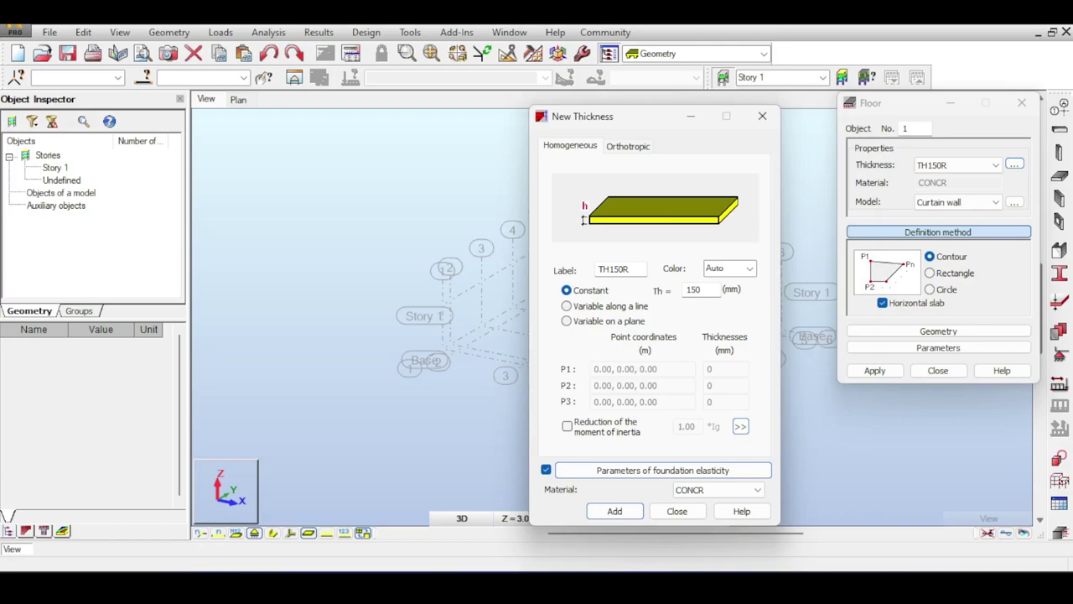
{"action": "double_click", "coordinate": [694, 289]}
{"action": "type", "text": "400"}
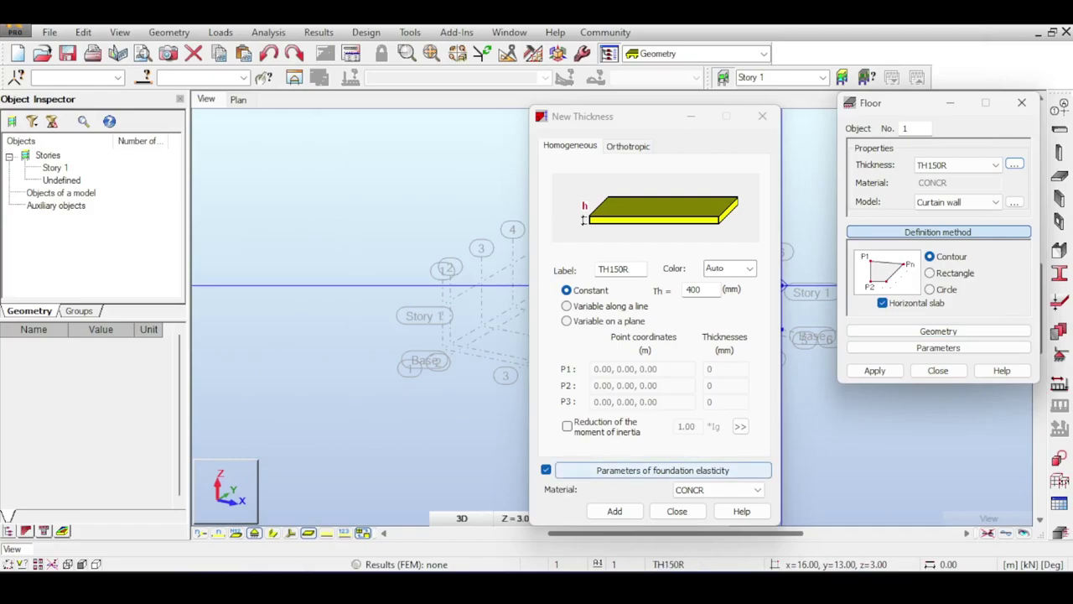
{"action": "double_click", "coordinate": [615, 269]}
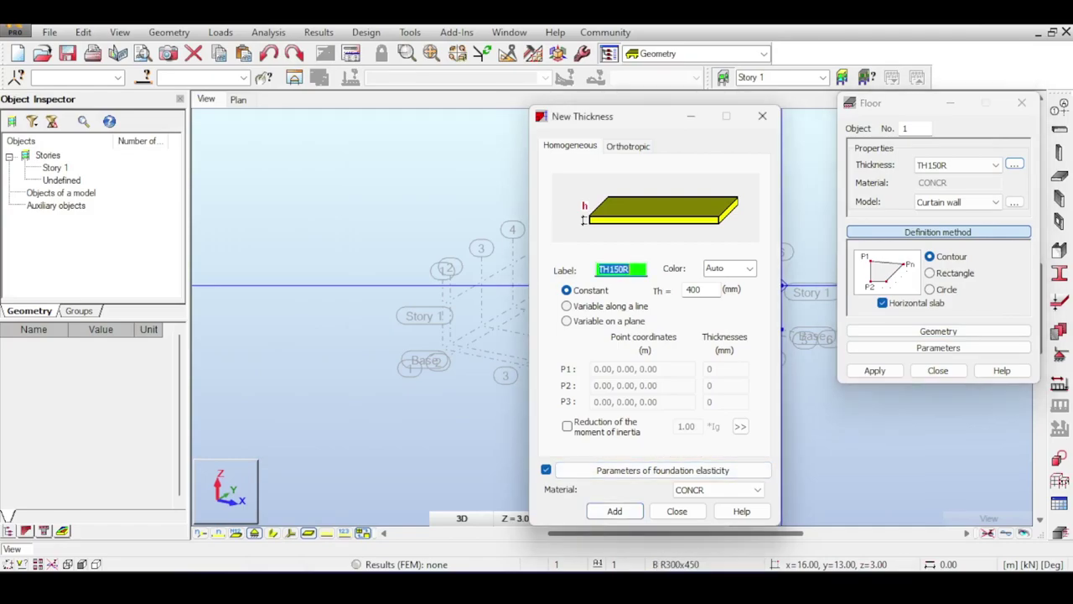
{"action": "type", "text": "TH400"}
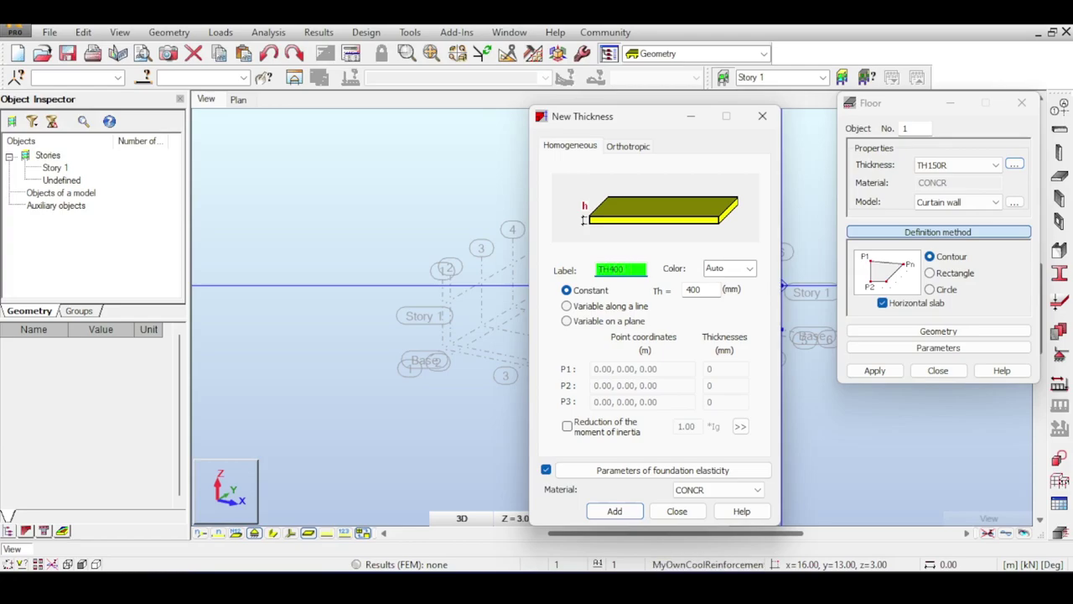
{"action": "type", "text": "R"}
Start the elastic foundation coefficient calculation for the TH400R thickness and assign clayey fine sand as the first soil layer.
{"action": "left_click", "coordinate": [663, 470]}
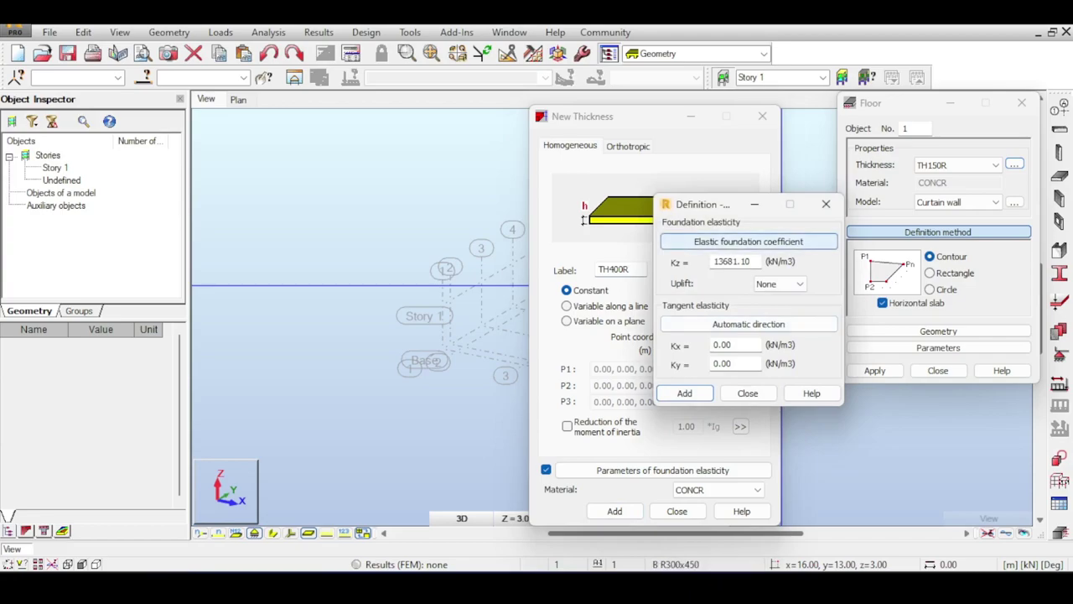
{"action": "left_click", "coordinate": [749, 241]}
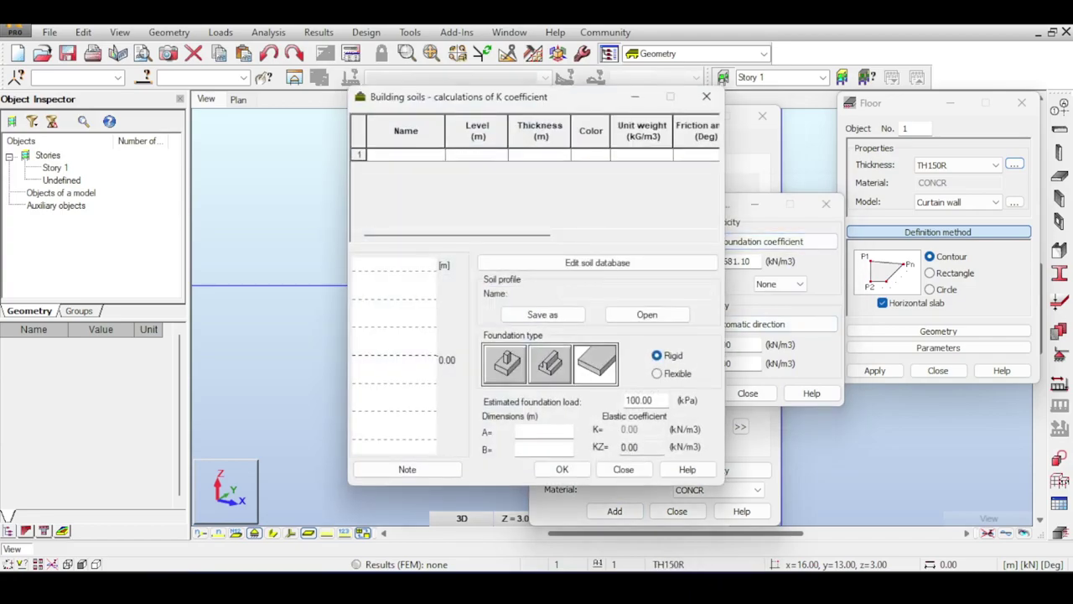
{"action": "left_click", "coordinate": [437, 155]}
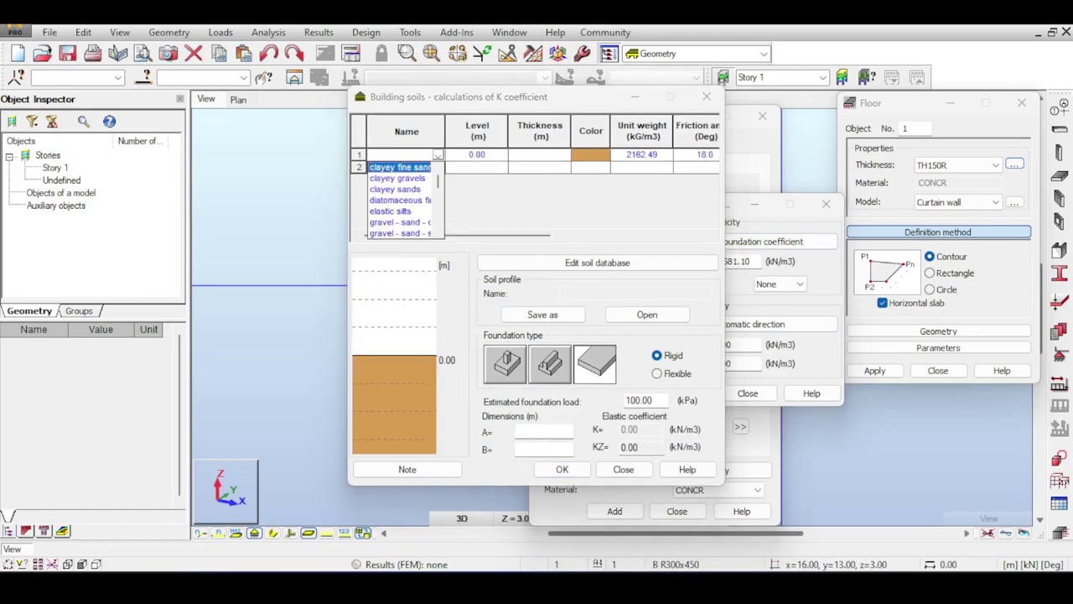
{"action": "left_click", "coordinate": [401, 167]}
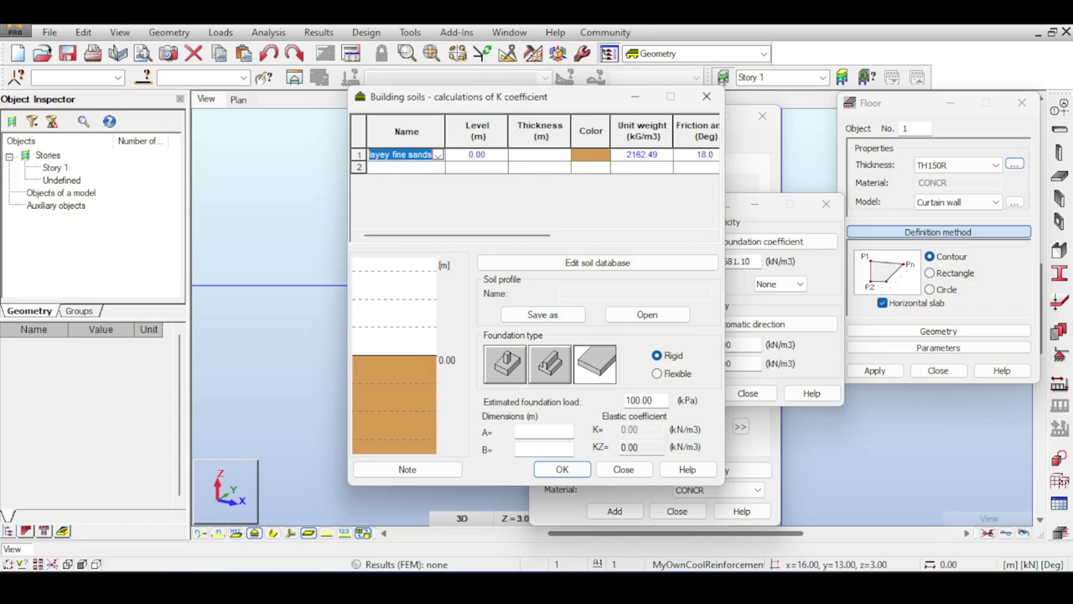
Set the slab foundation dimensions to A = 17 m and B = 14 m in the soil calculation.
{"action": "left_click", "coordinate": [544, 432]}
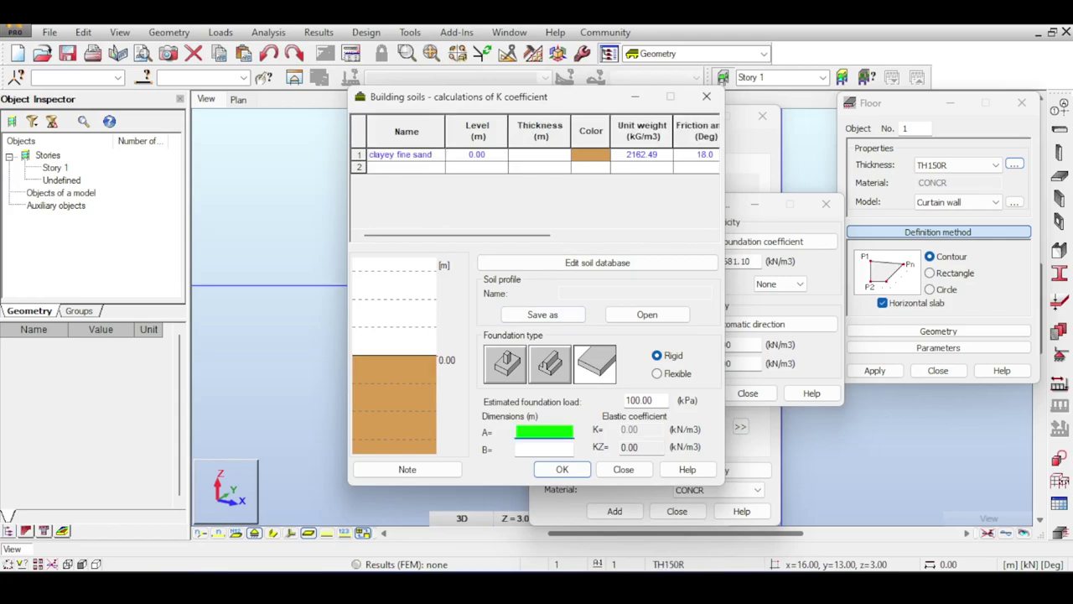
{"action": "type", "text": "16"}
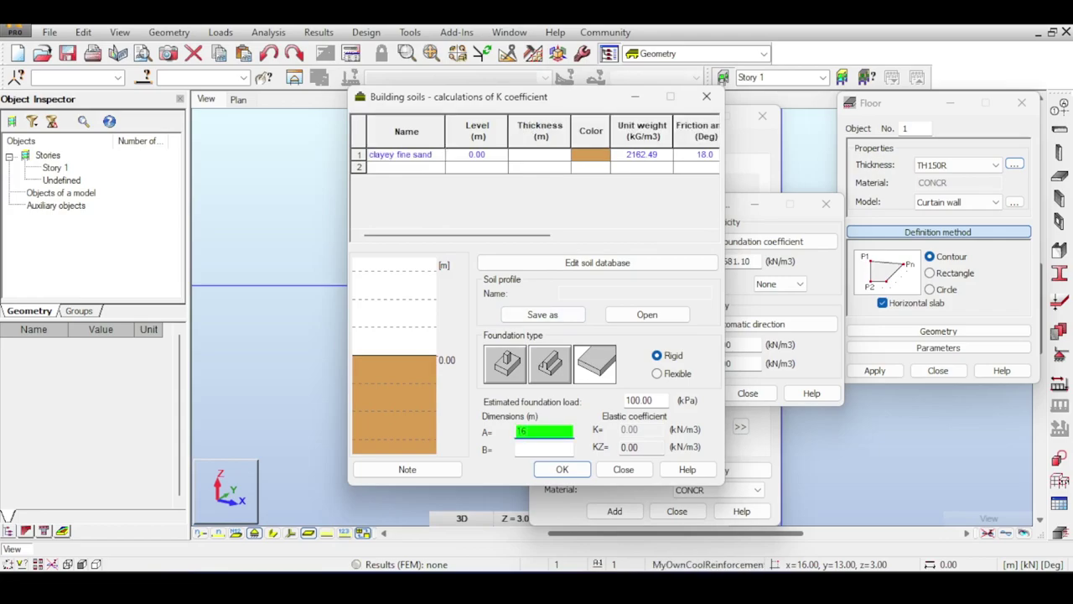
{"action": "key", "text": "Tab"}
{"action": "key", "text": "shift+Tab"}
{"action": "type", "text": "17"}
{"action": "key", "text": "Tab"}
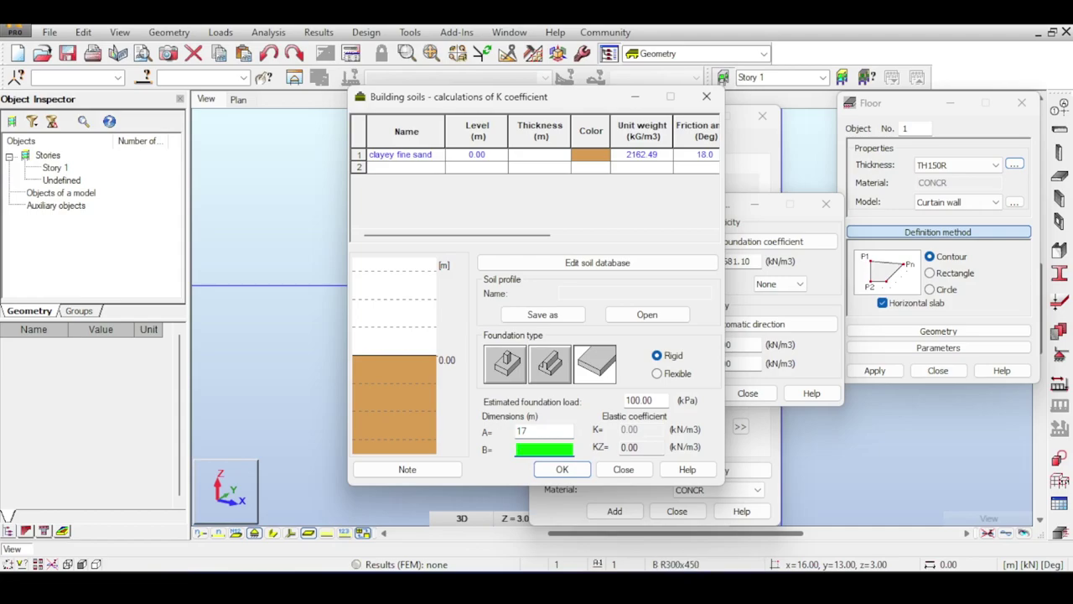
{"action": "type", "text": "14"}
{"action": "key", "text": "Tab"}
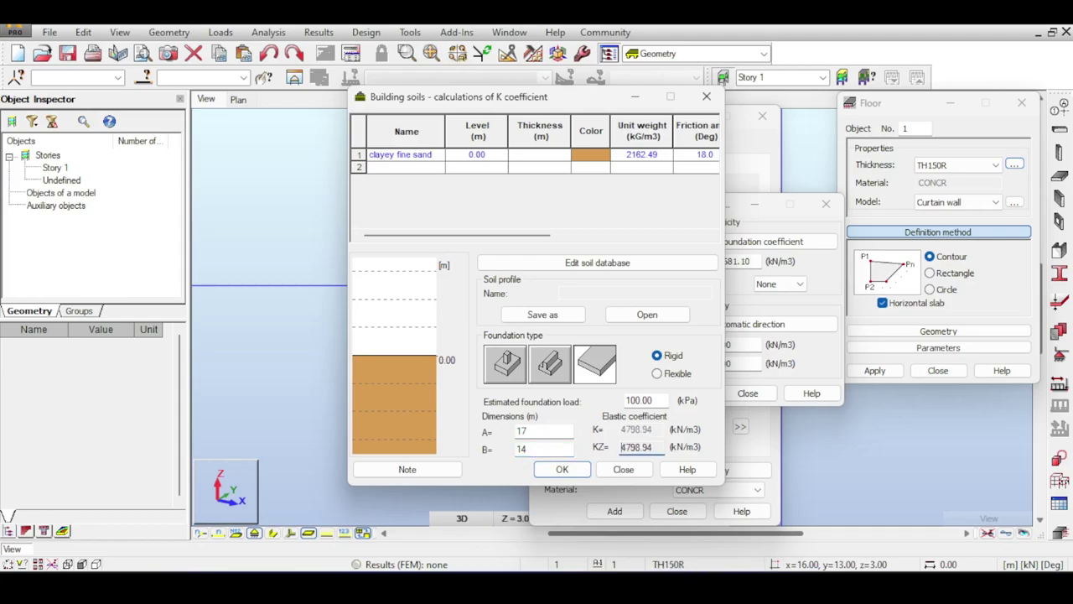
{"action": "key", "text": "Tab"}
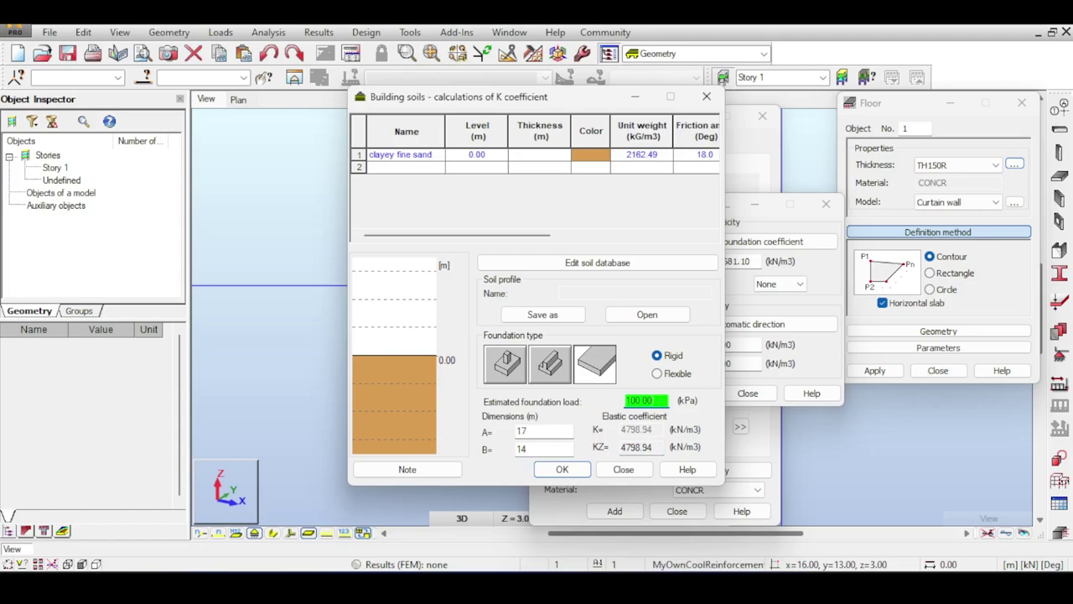
Switch to Calculator and work out the foundation load as 15 × 12 × 15 × 4, divided by 15 and 12.
{"action": "key", "text": "alt+Tab"}
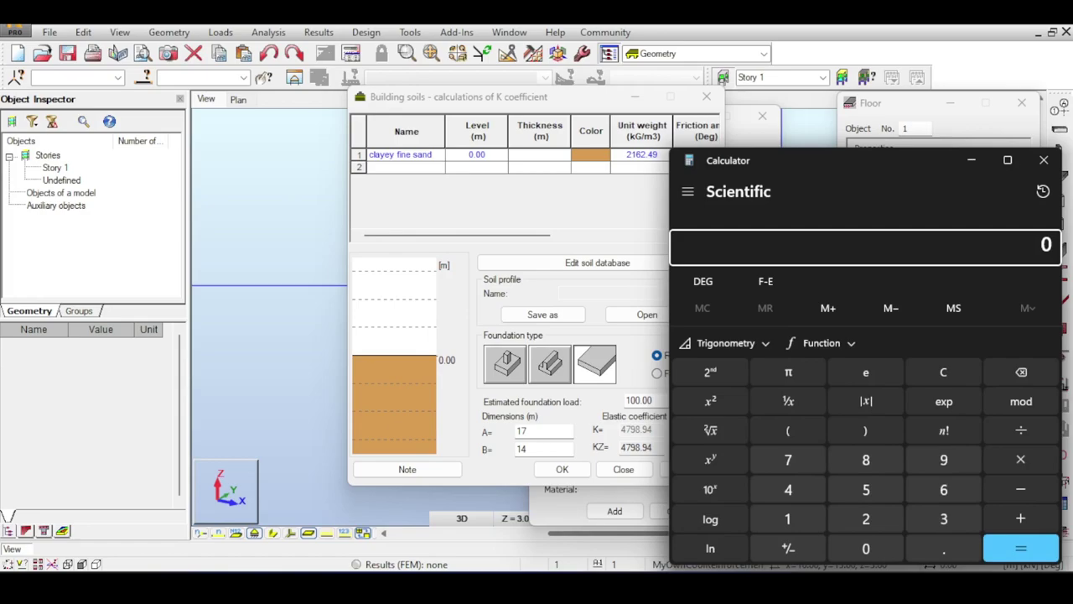
{"action": "type", "text": "15"}
{"action": "key", "text": "asterisk"}
{"action": "type", "text": "12"}
{"action": "key", "text": "Return"}
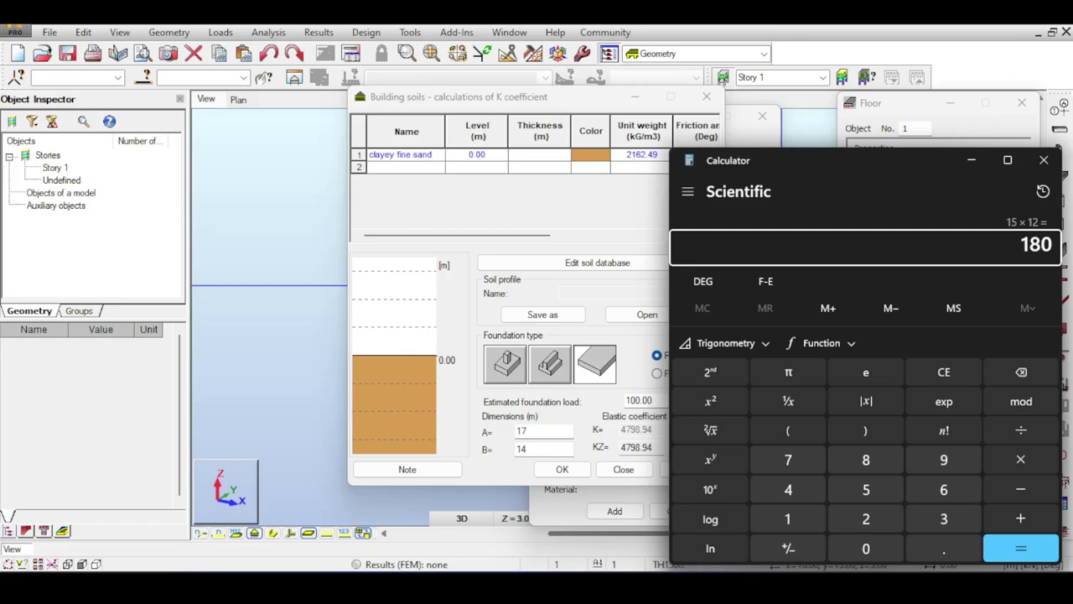
{"action": "key", "text": "asterisk"}
{"action": "type", "text": "15"}
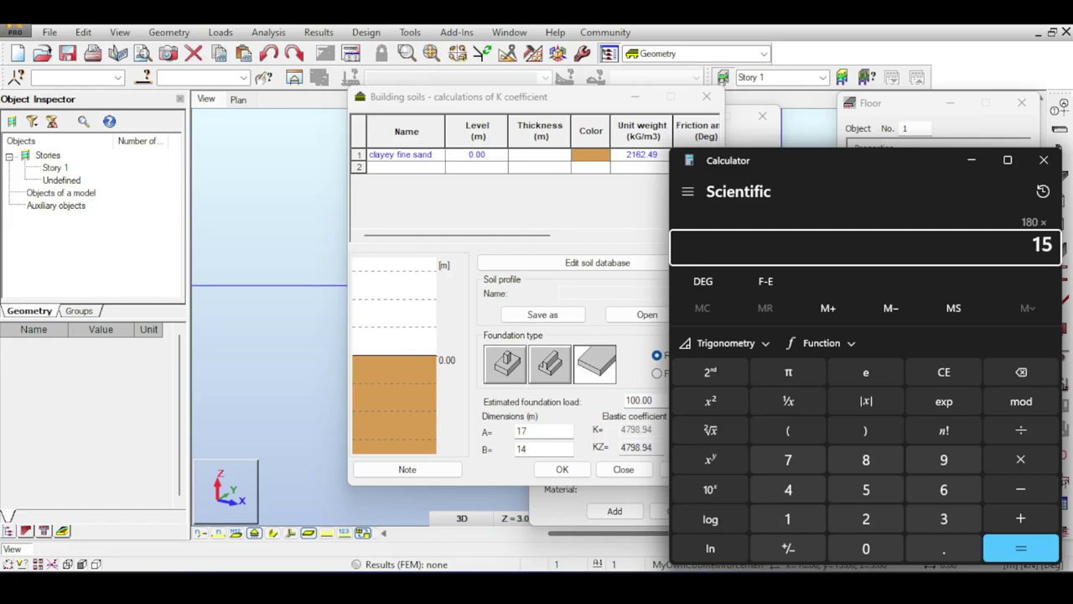
{"action": "key", "text": "Return"}
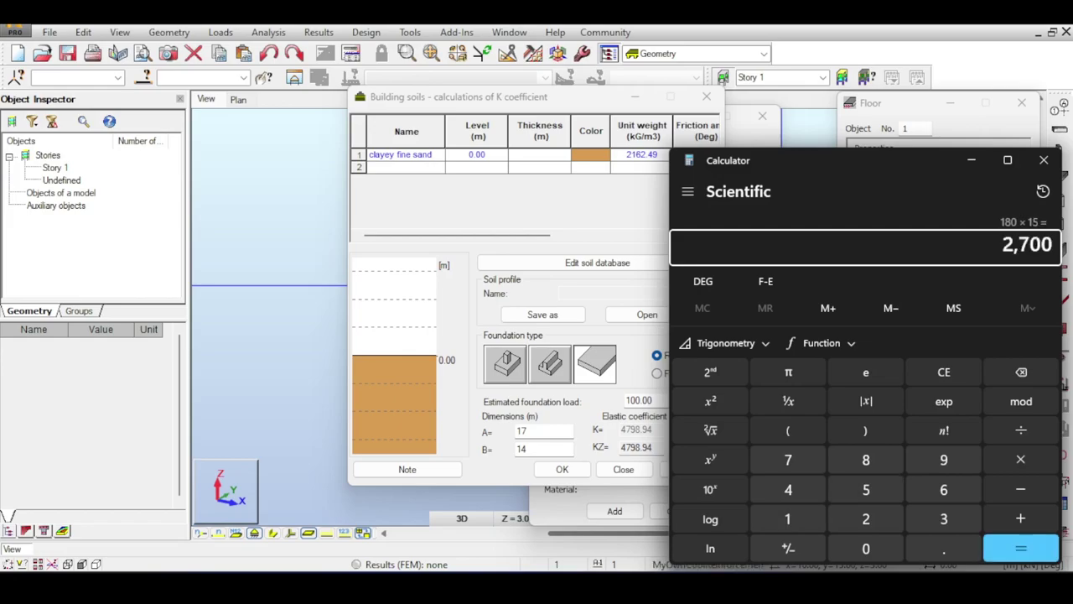
{"action": "type", "text": "*4"}
{"action": "key", "text": "Return"}
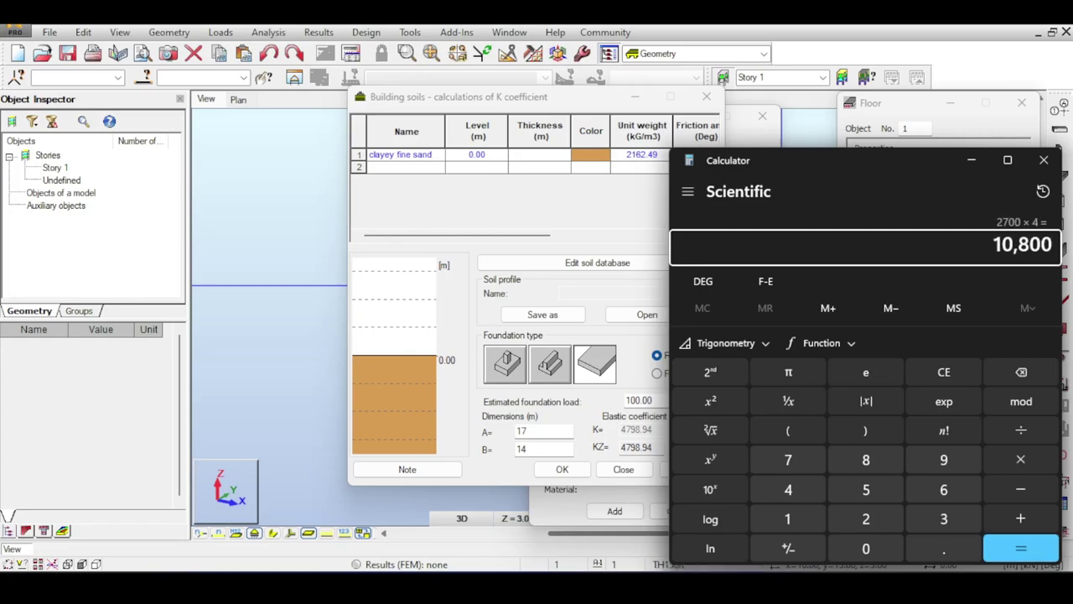
{"action": "type", "text": "/"}
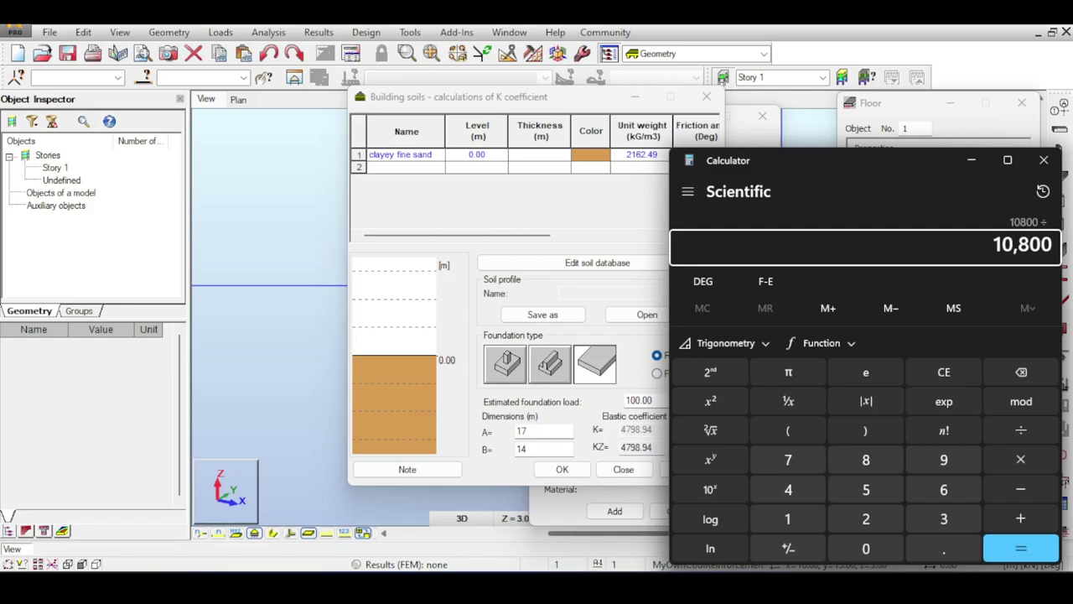
{"action": "type", "text": "15/12"}
{"action": "key", "text": "Return"}
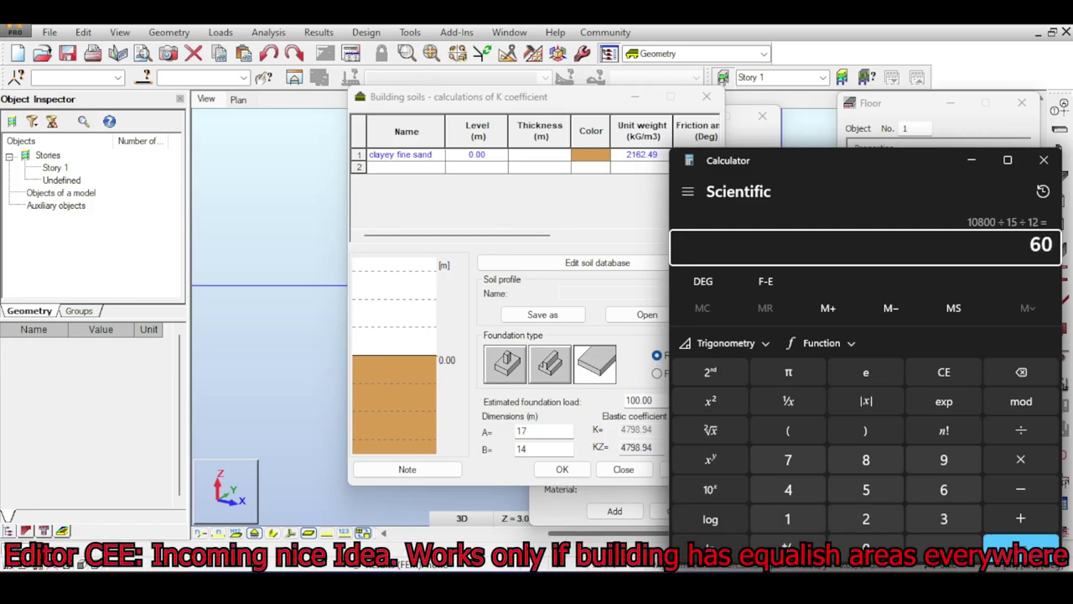
Cross-check the foundation load by calculating 15 × 4 directly.
{"action": "type", "text": "15"}
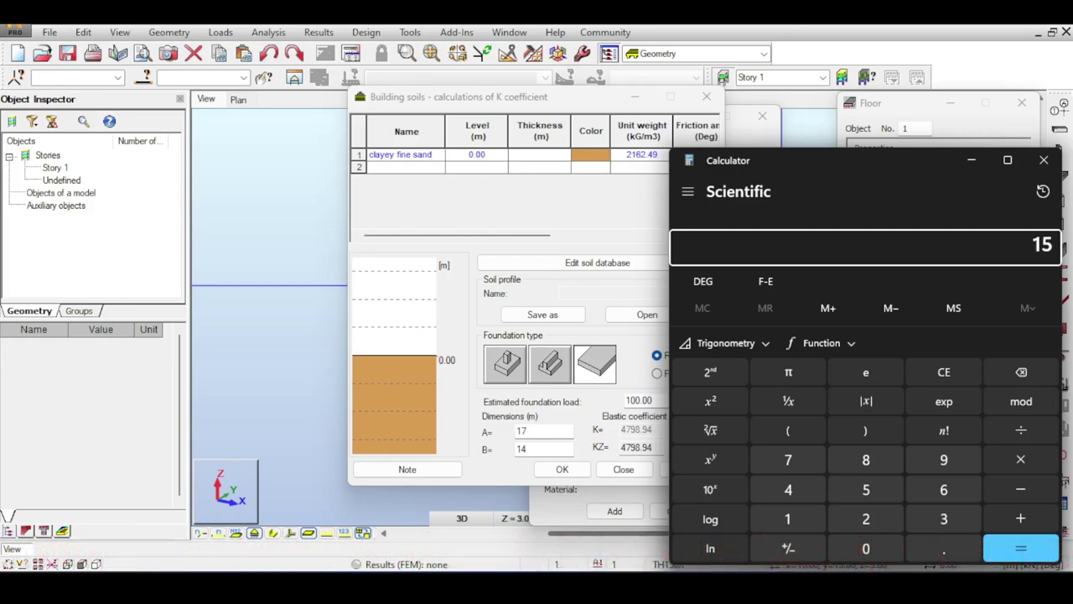
{"action": "type", "text": "*4"}
{"action": "key", "text": "Return"}
Return to Robot Structural Analysis, set the estimated foundation load to 60 kPa and add the calculated Kz to the foundation elasticity.
{"action": "key", "text": "alt+Tab"}
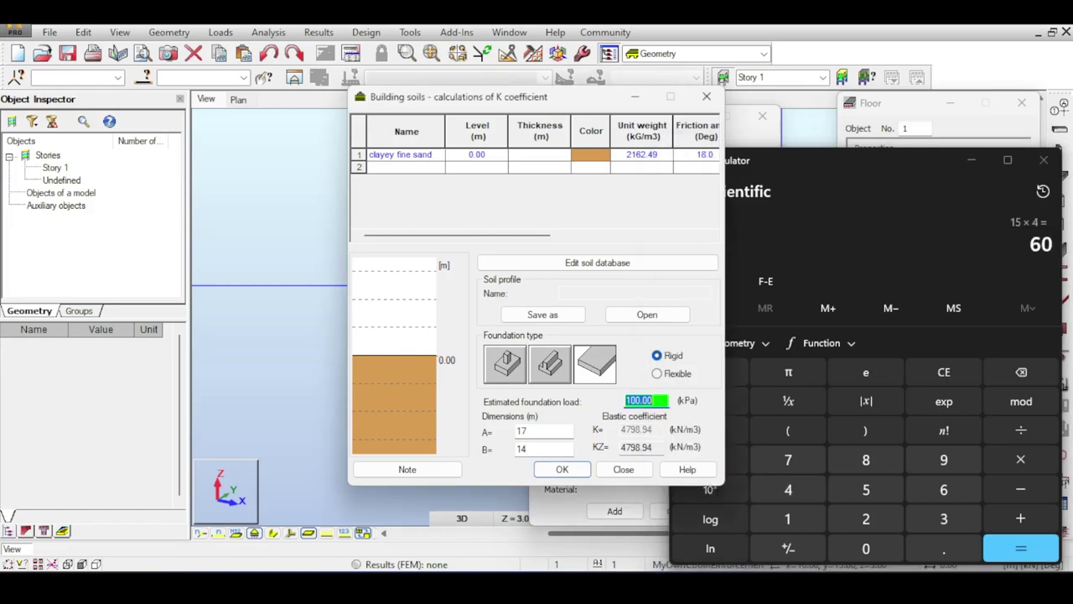
{"action": "type", "text": "60"}
{"action": "key", "text": "Tab"}
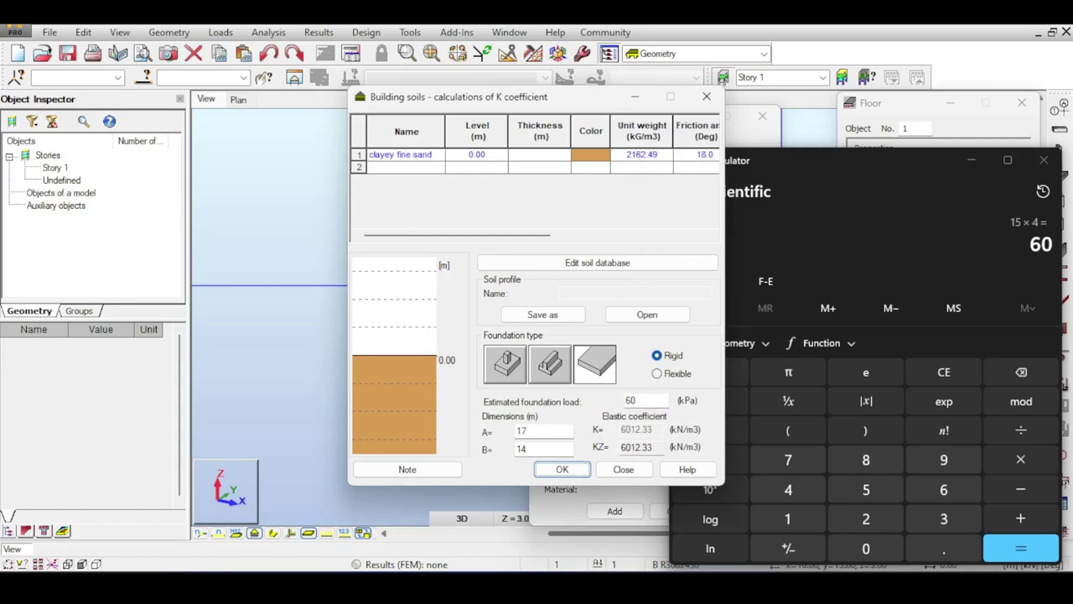
{"action": "key", "text": "Return"}
{"action": "key", "text": "alt+Tab"}
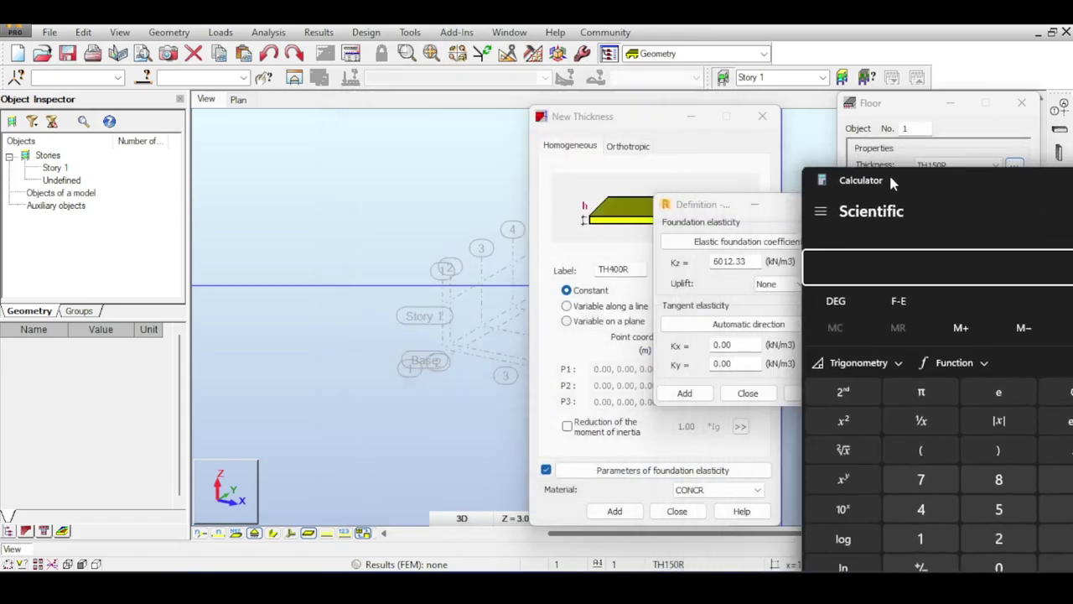
{"action": "left_click_drag", "start_coordinate": [709, 204], "coordinate": [674, 187]}
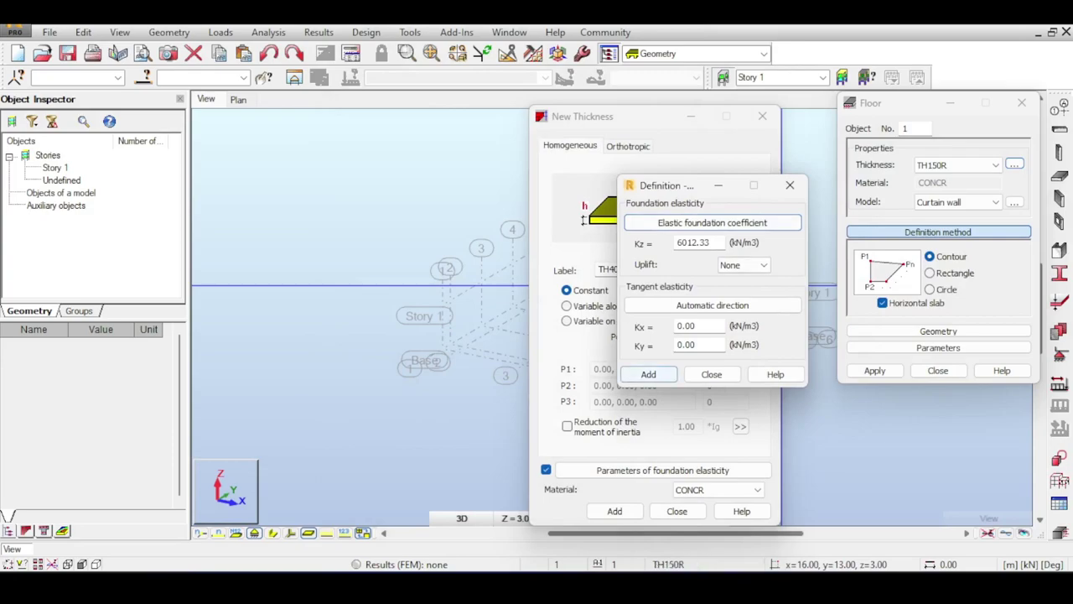
{"action": "left_click", "coordinate": [648, 374]}
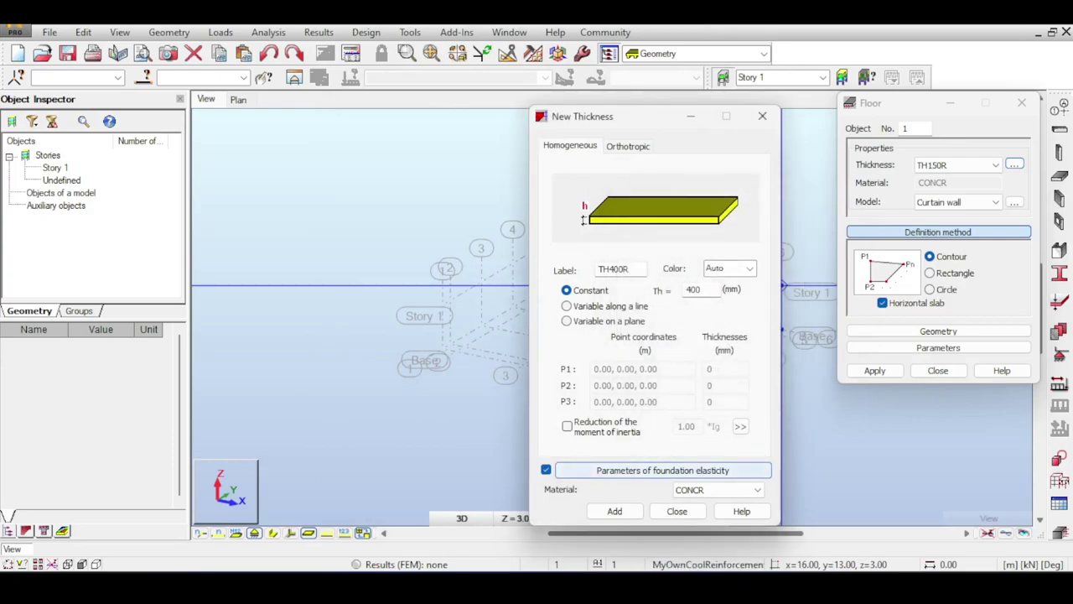
Set the tangent elasticity Kx and Ky to 1 kN/m3 and add the TH400R thickness.
{"action": "left_click", "coordinate": [663, 470]}
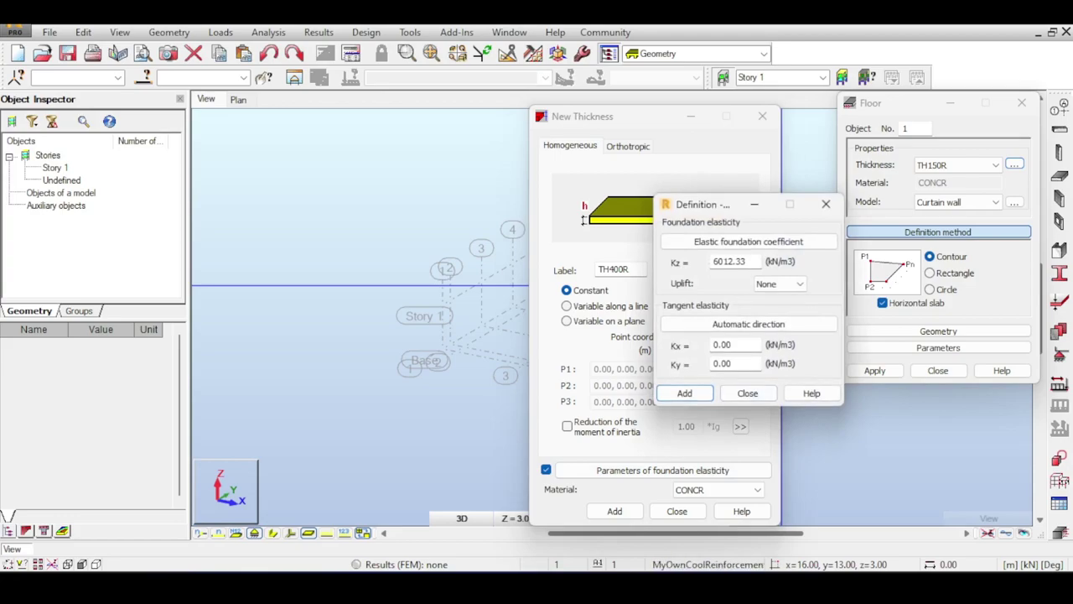
{"action": "double_click", "coordinate": [724, 344]}
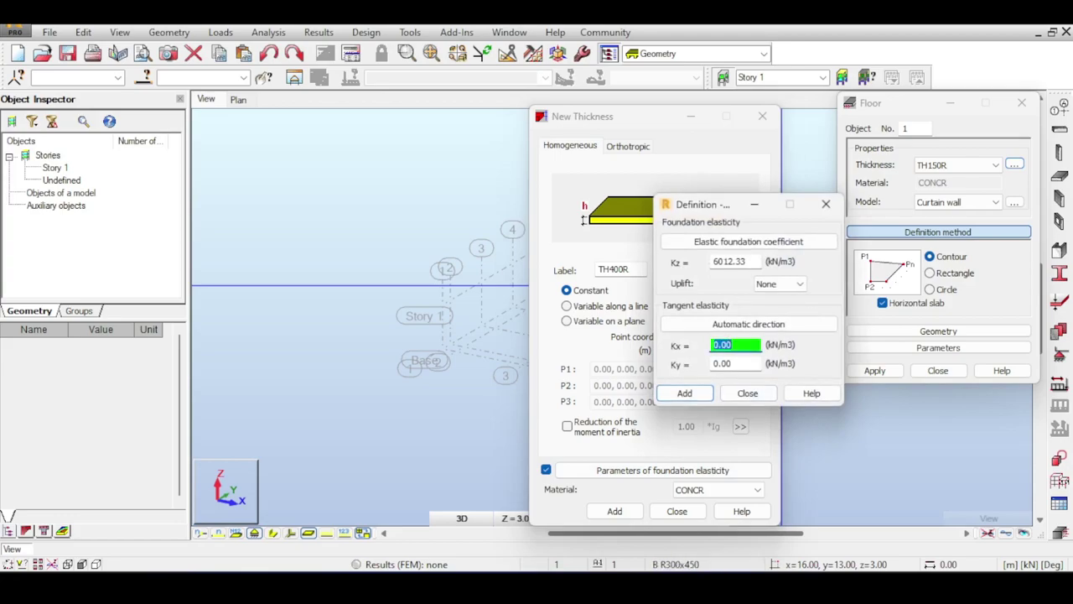
{"action": "type", "text": "1"}
{"action": "key", "text": "Tab"}
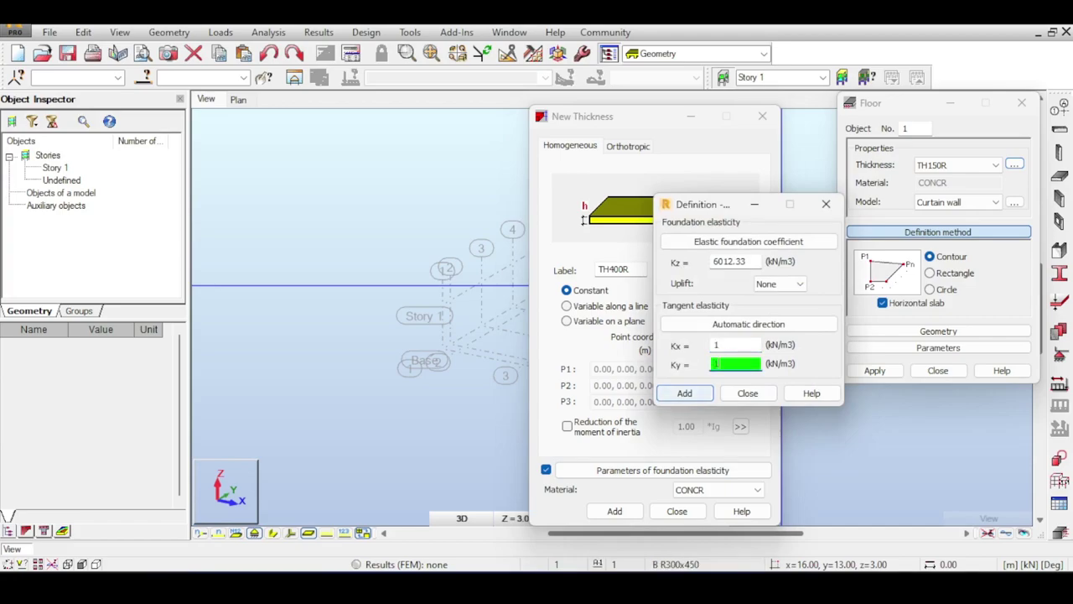
{"action": "left_click", "coordinate": [685, 394]}
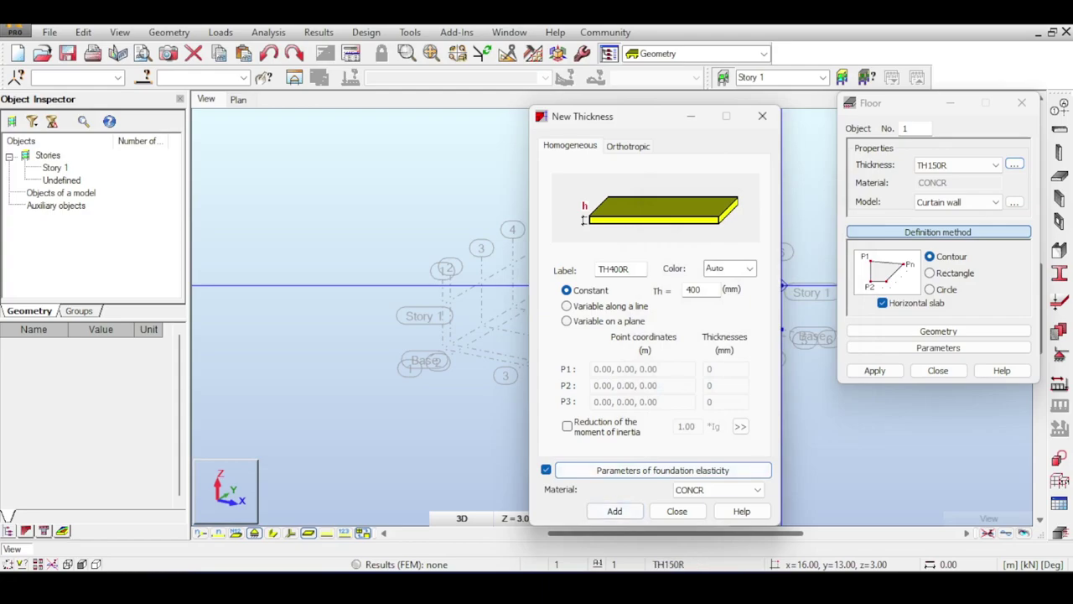
{"action": "left_click", "coordinate": [615, 510]}
{"action": "left_click", "coordinate": [677, 511]}
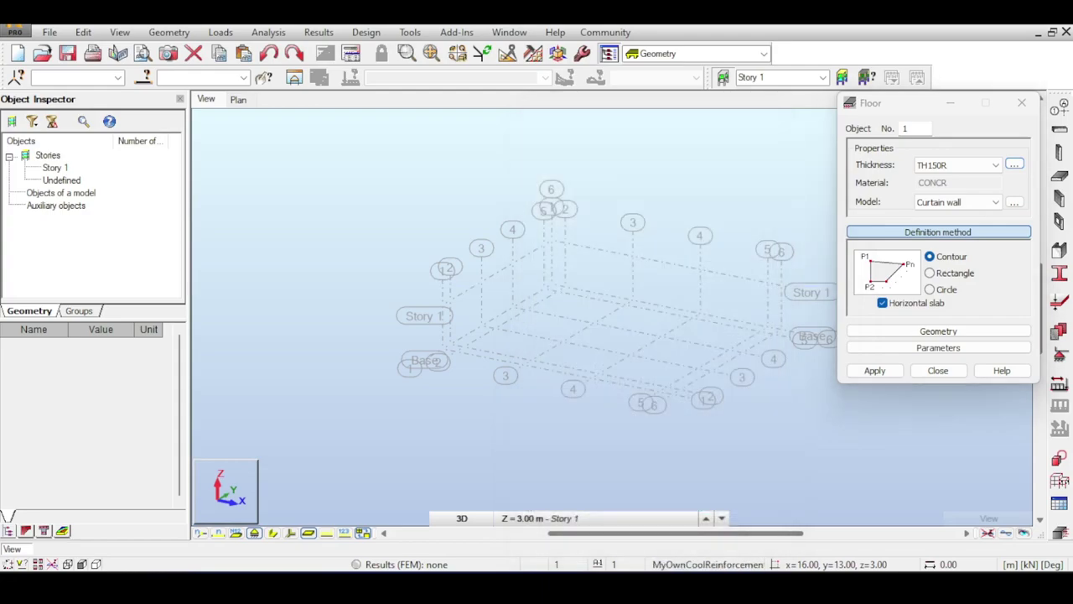
Draw a trial rectangular floor over the outermost base-level axes and delete it.
{"action": "left_click", "coordinate": [929, 273]}
{"action": "left_click", "coordinate": [442, 348]}
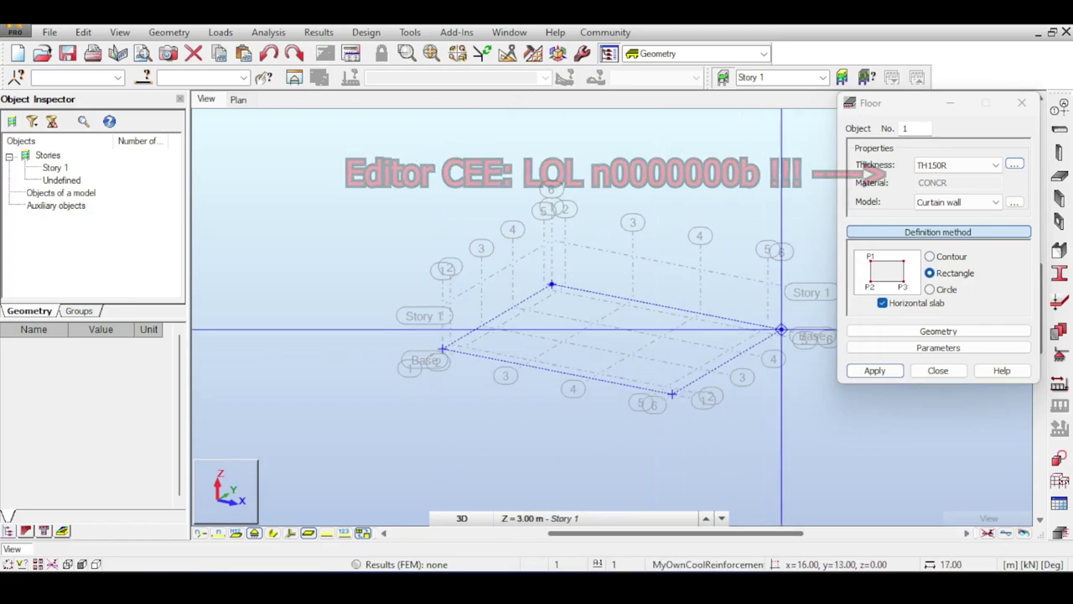
{"action": "left_click", "coordinate": [779, 329]}
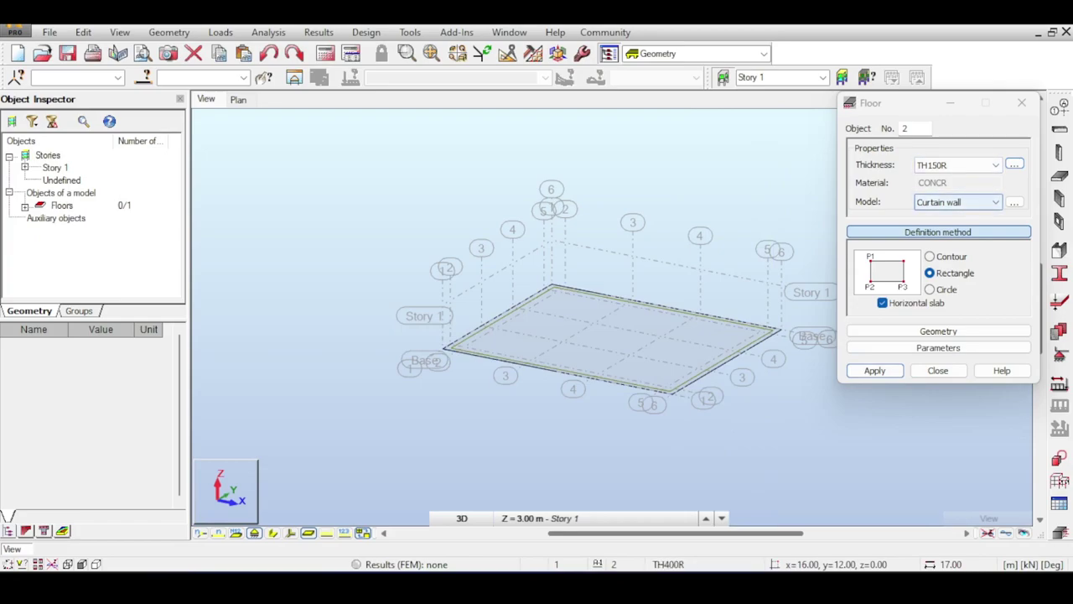
{"action": "left_click", "coordinate": [544, 245]}
{"action": "right_click", "coordinate": [761, 287]}
{"action": "left_click", "coordinate": [690, 271]}
{"action": "left_click", "coordinate": [938, 371]}
{"action": "left_click_drag", "start_coordinate": [788, 254], "coordinate": [681, 366]}
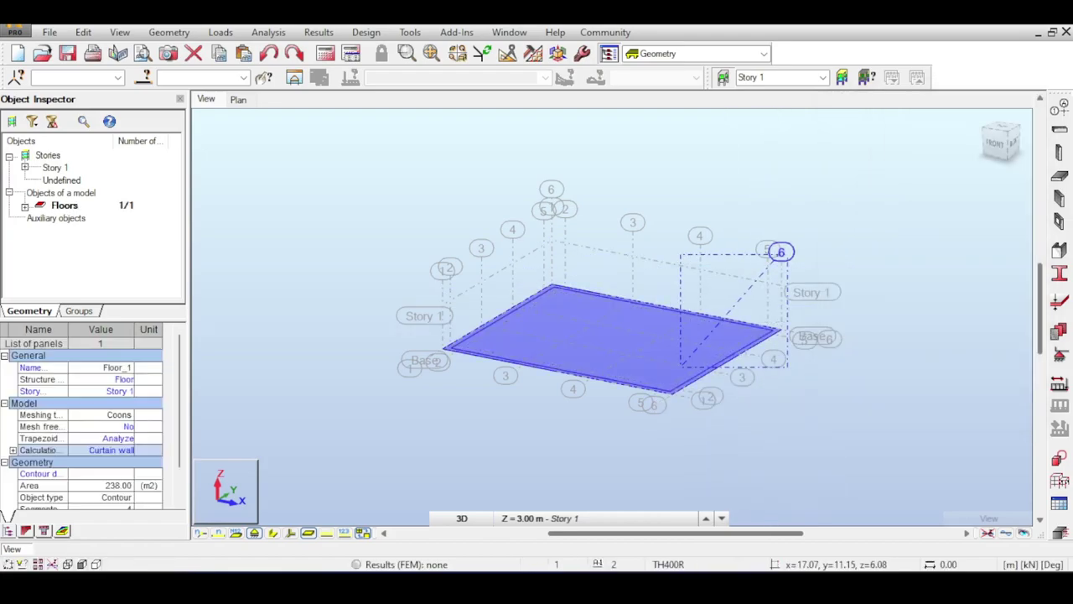
{"action": "key", "text": "Delete"}
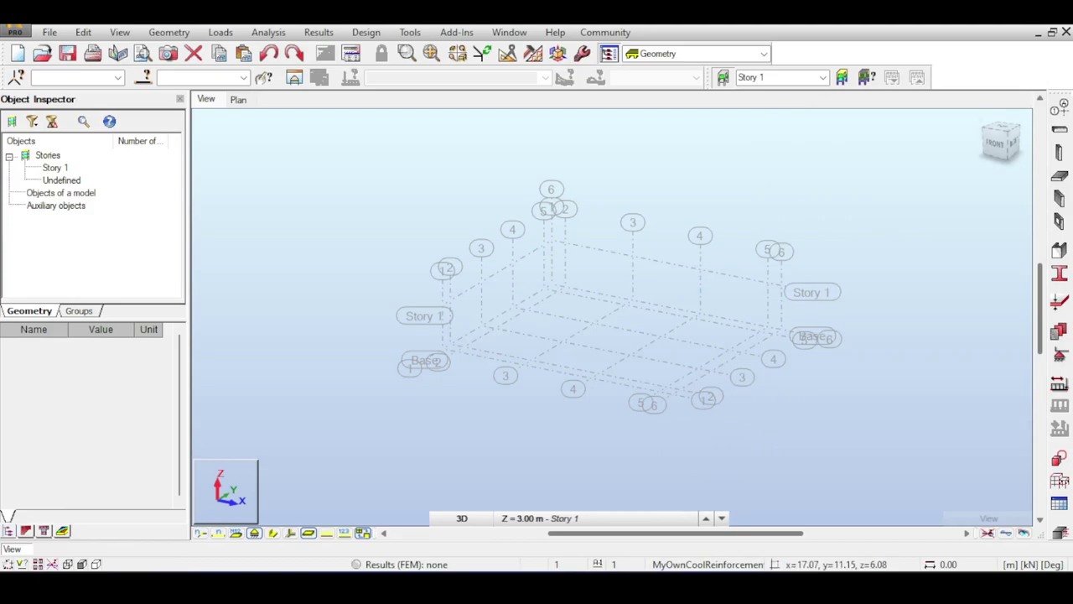
Start a new floor definition with the TH400R thickness and the Shell calculation model.
{"action": "left_click", "coordinate": [1059, 176]}
{"action": "left_click", "coordinate": [957, 165]}
{"action": "left_click", "coordinate": [931, 220]}
{"action": "left_click", "coordinate": [957, 202]}
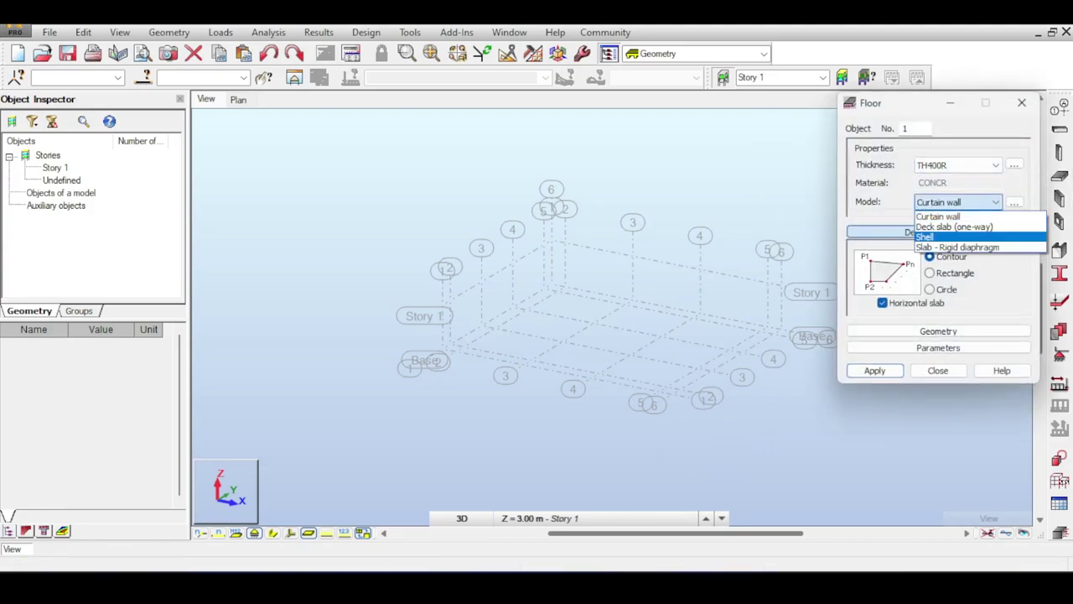
{"action": "left_click", "coordinate": [927, 236]}
Draw the rectangular floor over the outermost base-level axes, close the floor definition and select the slab.
{"action": "left_click", "coordinate": [930, 273]}
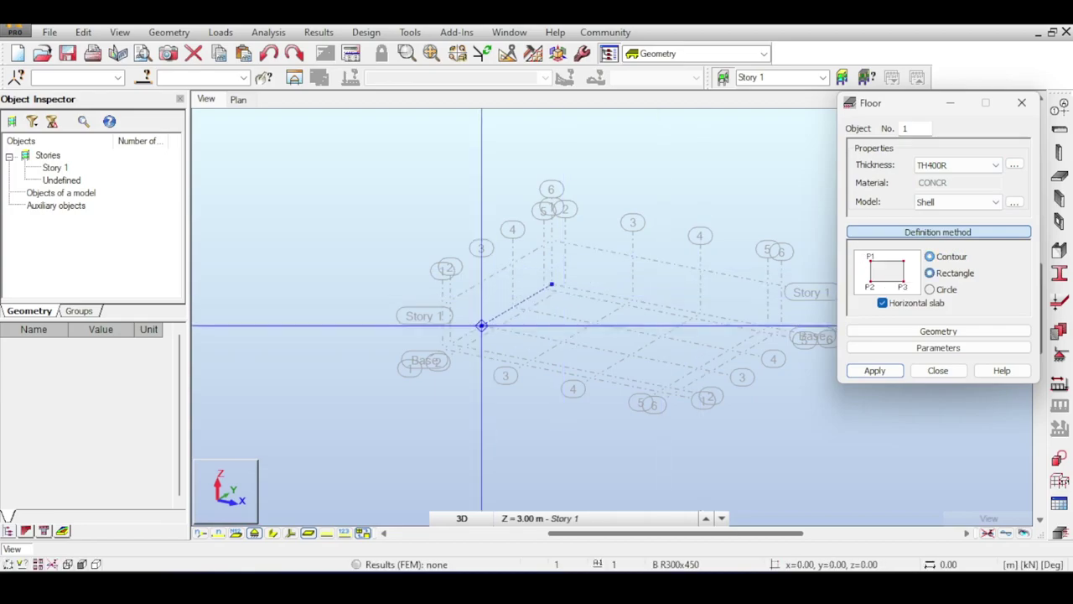
{"action": "left_click", "coordinate": [443, 349]}
{"action": "left_click", "coordinate": [672, 393]}
{"action": "left_click", "coordinate": [780, 330]}
{"action": "key", "text": "Escape"}
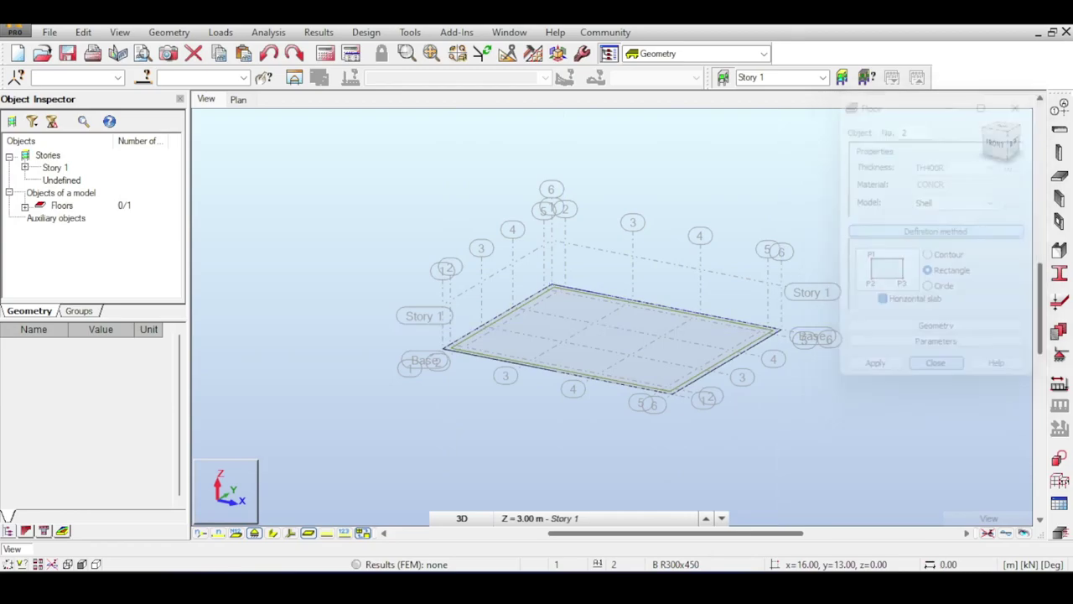
{"action": "left_click_drag", "start_coordinate": [706, 318], "coordinate": [701, 334]}
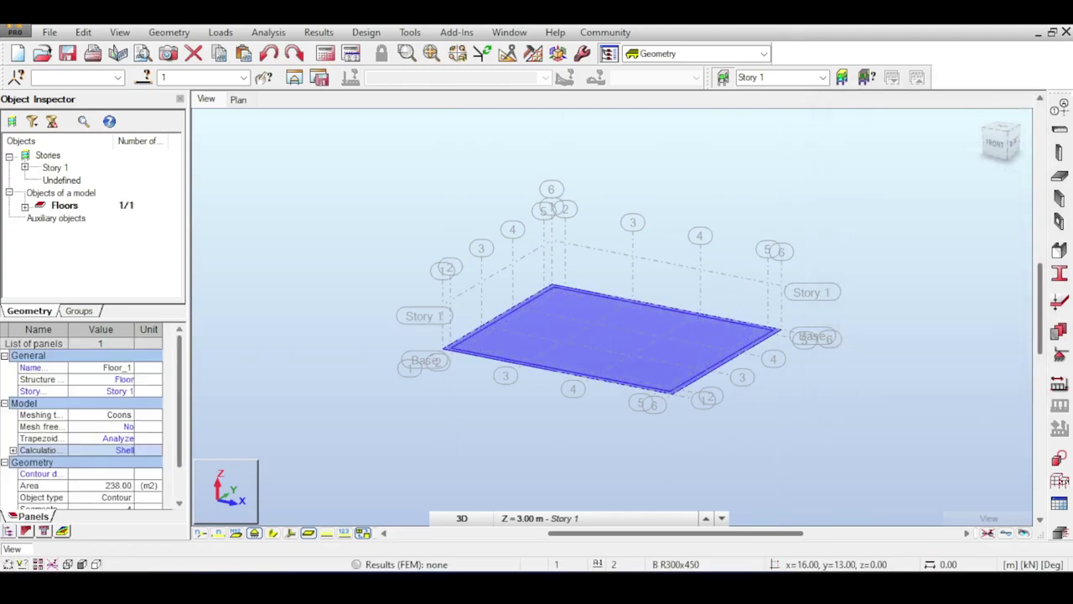
Check the slab's thickness property and the foundation elasticity option in the TH400R definition, and clear the slab selection.
{"action": "scroll", "coordinate": [90, 423], "scroll_direction": "down", "scroll_amount": 1}
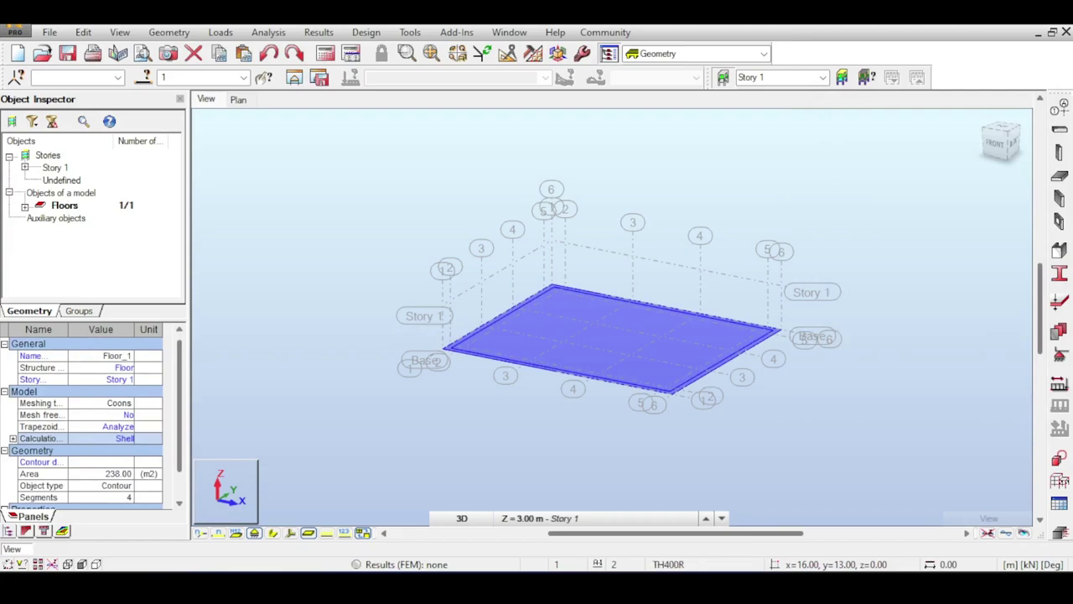
{"action": "scroll", "coordinate": [105, 436], "scroll_direction": "down", "scroll_amount": 3}
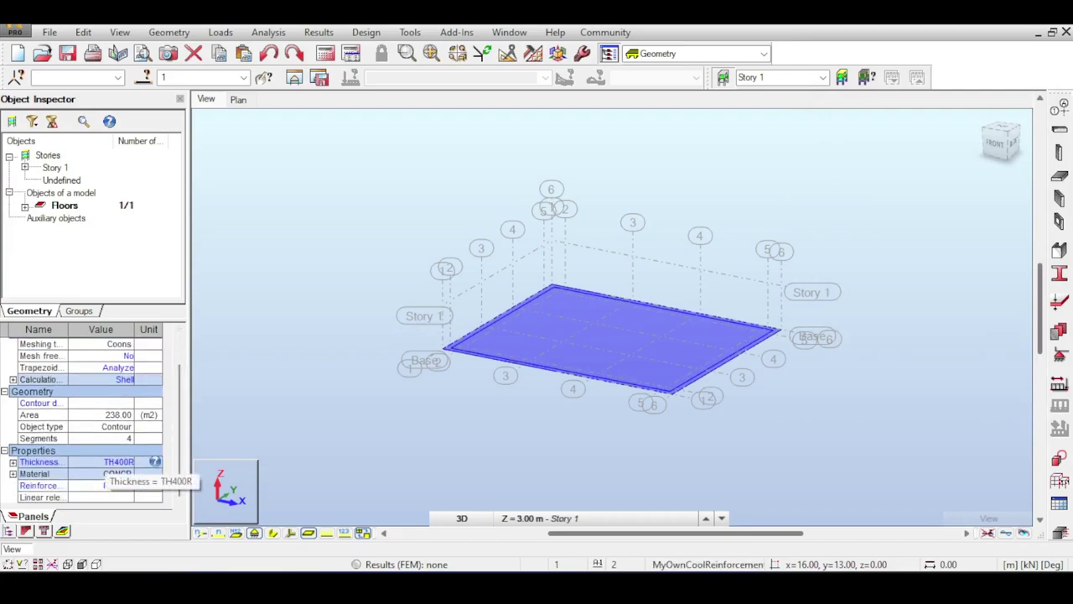
{"action": "left_click", "coordinate": [41, 462]}
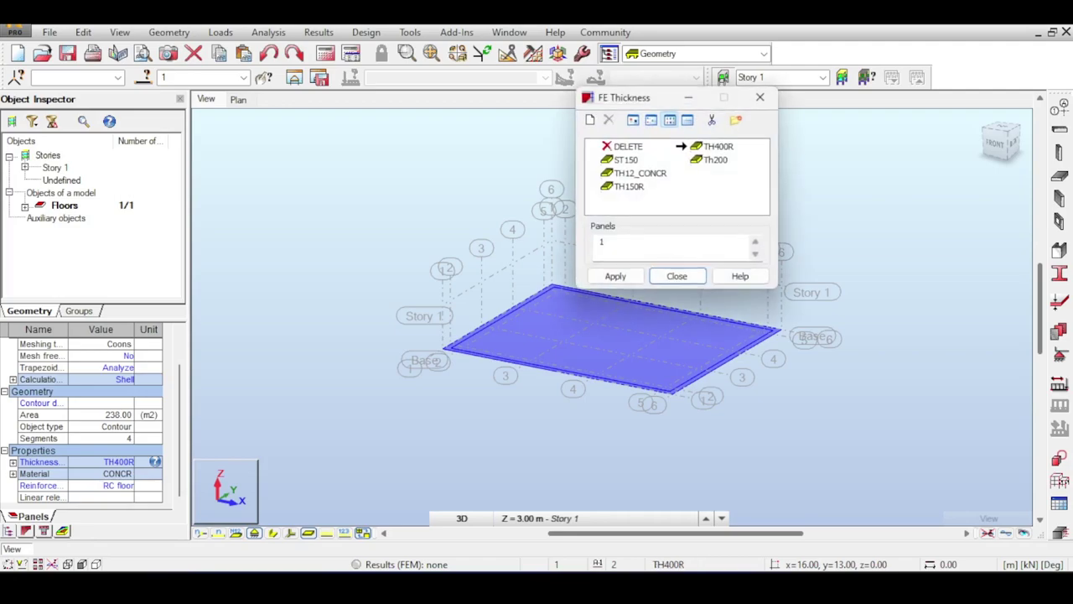
{"action": "double_click", "coordinate": [718, 147]}
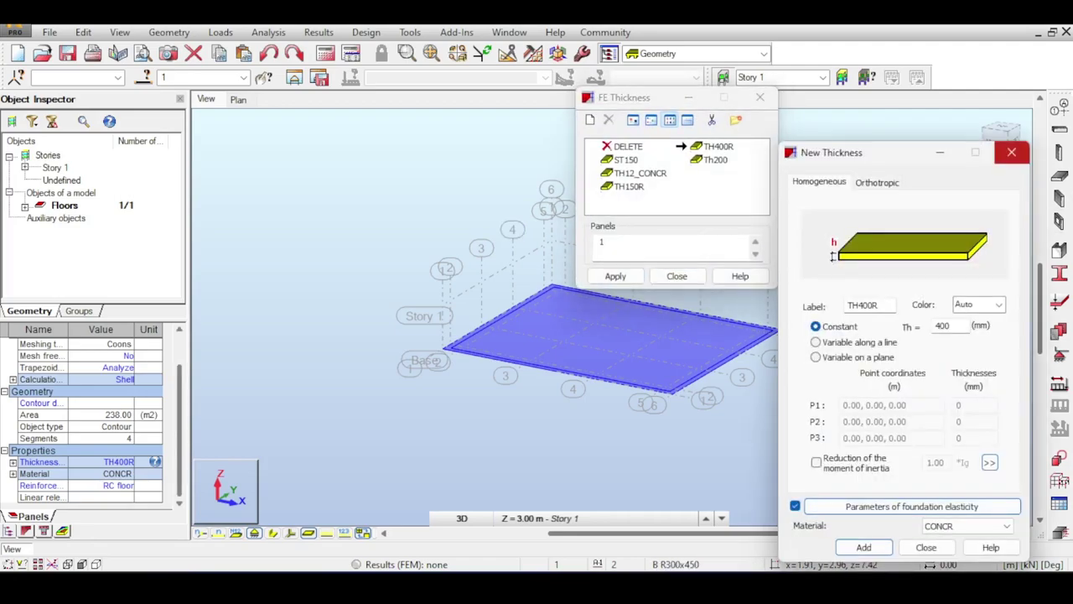
{"action": "left_click", "coordinate": [1011, 152]}
{"action": "left_click", "coordinate": [759, 98]}
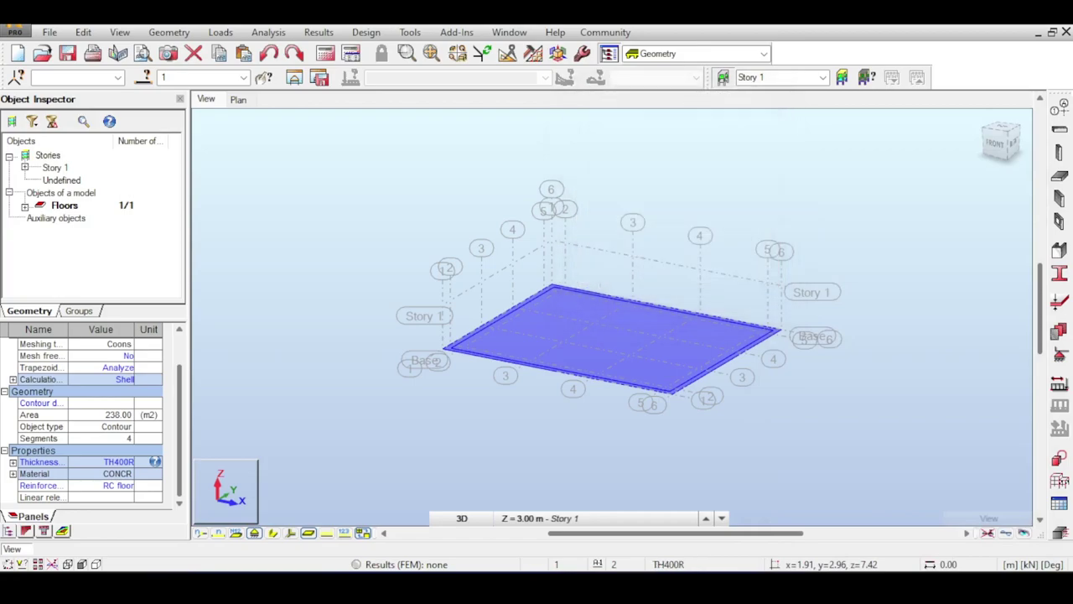
{"action": "left_click", "coordinate": [727, 184]}
Start a column definition with the RC column section type and the C 18x18 section.
{"action": "scroll", "coordinate": [710, 307], "scroll_direction": "up", "scroll_amount": 4}
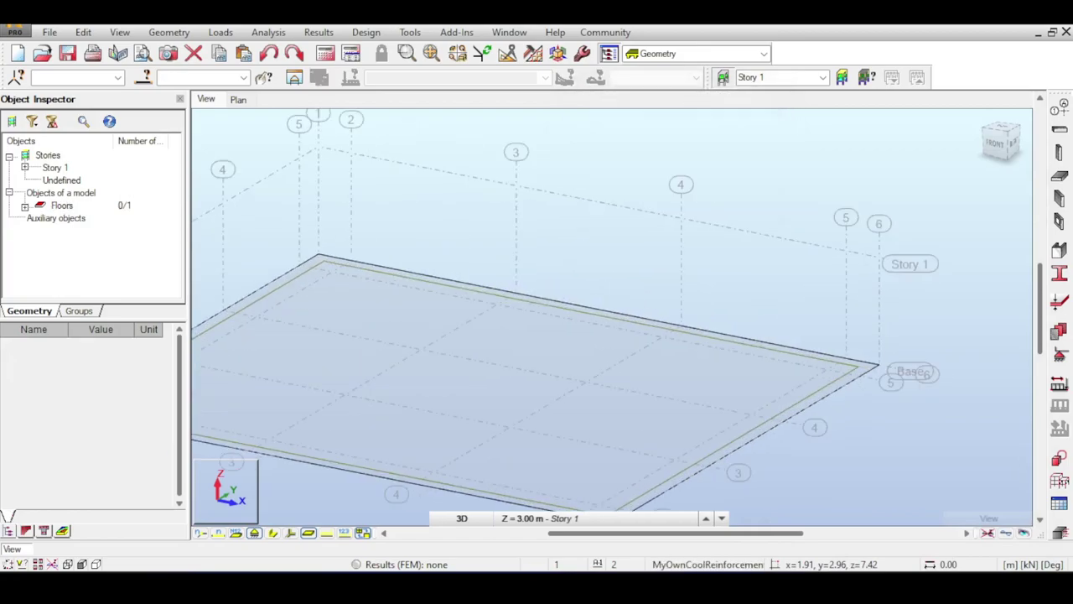
{"action": "scroll", "coordinate": [904, 232], "scroll_direction": "down", "scroll_amount": 2}
{"action": "left_click", "coordinate": [1061, 153]}
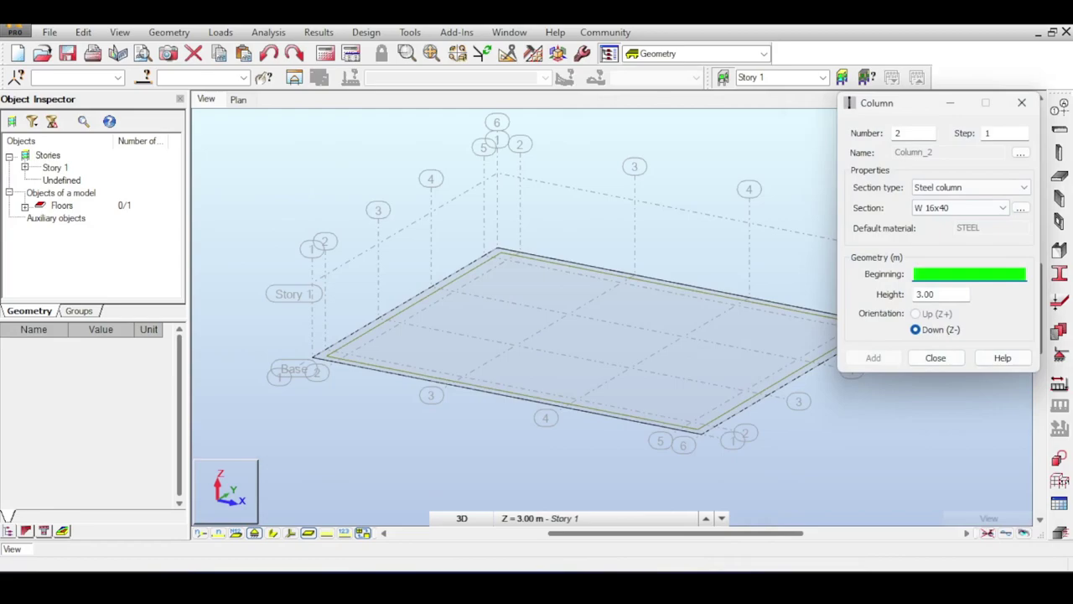
{"action": "left_click", "coordinate": [970, 188]}
{"action": "left_click", "coordinate": [940, 212]}
{"action": "left_click", "coordinate": [959, 208]}
{"action": "left_click", "coordinate": [939, 222]}
Define a new rectangular RC column section of 400 x 400 mm in CONCR and add it.
{"action": "left_click", "coordinate": [1020, 208]}
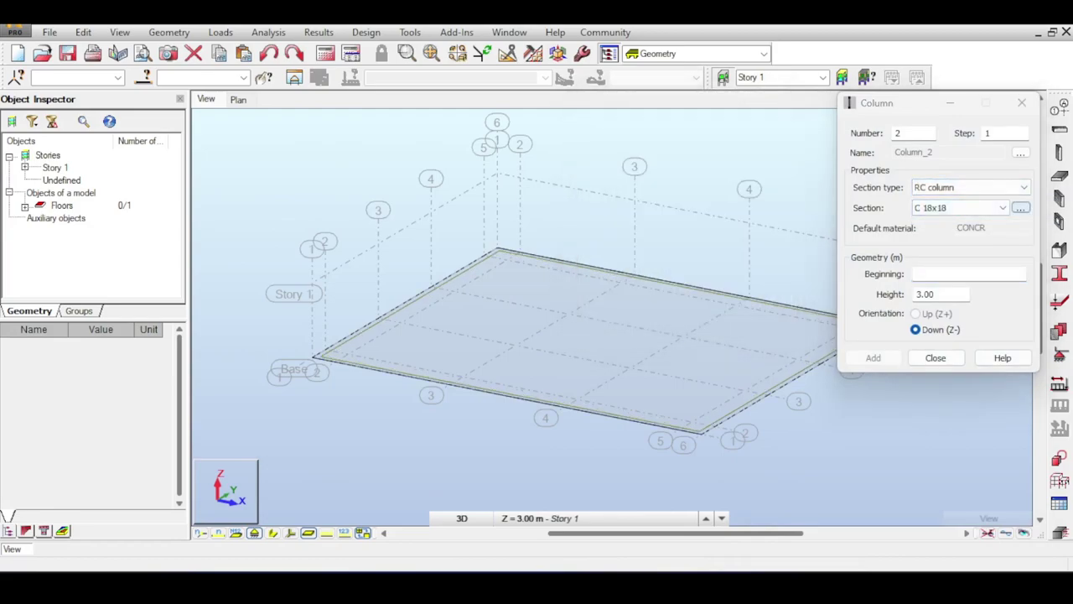
{"action": "left_click", "coordinate": [1021, 207]}
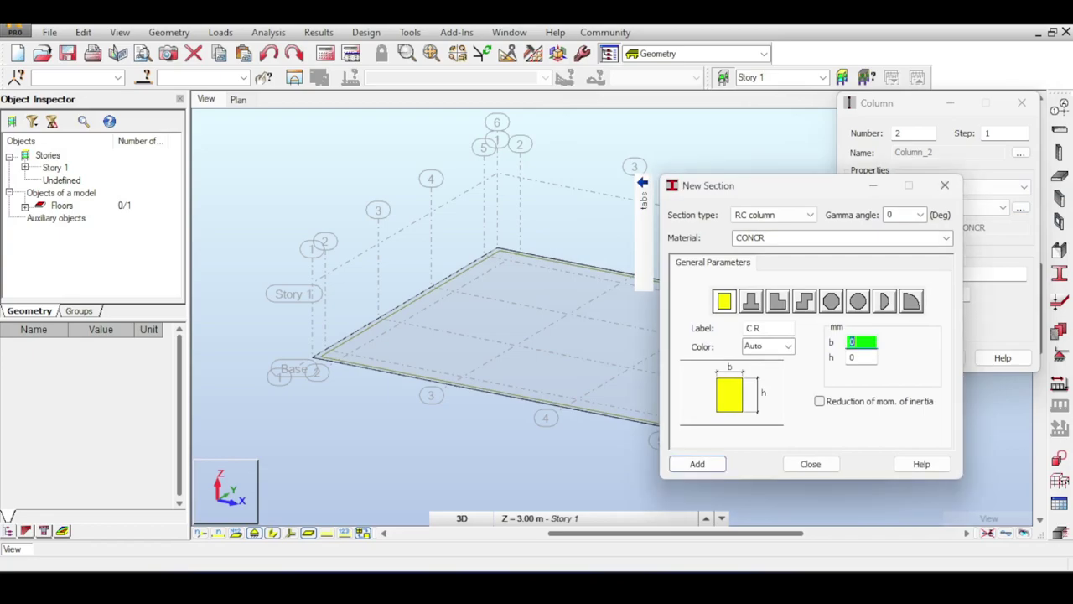
{"action": "type", "text": "400"}
{"action": "key", "text": "Tab"}
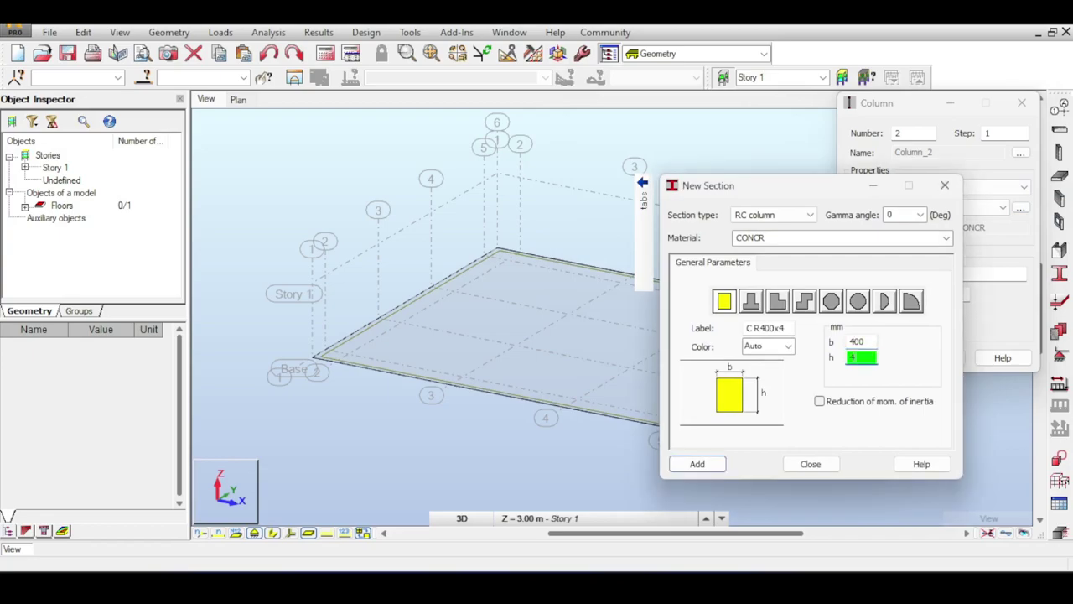
{"action": "left_click", "coordinate": [697, 464]}
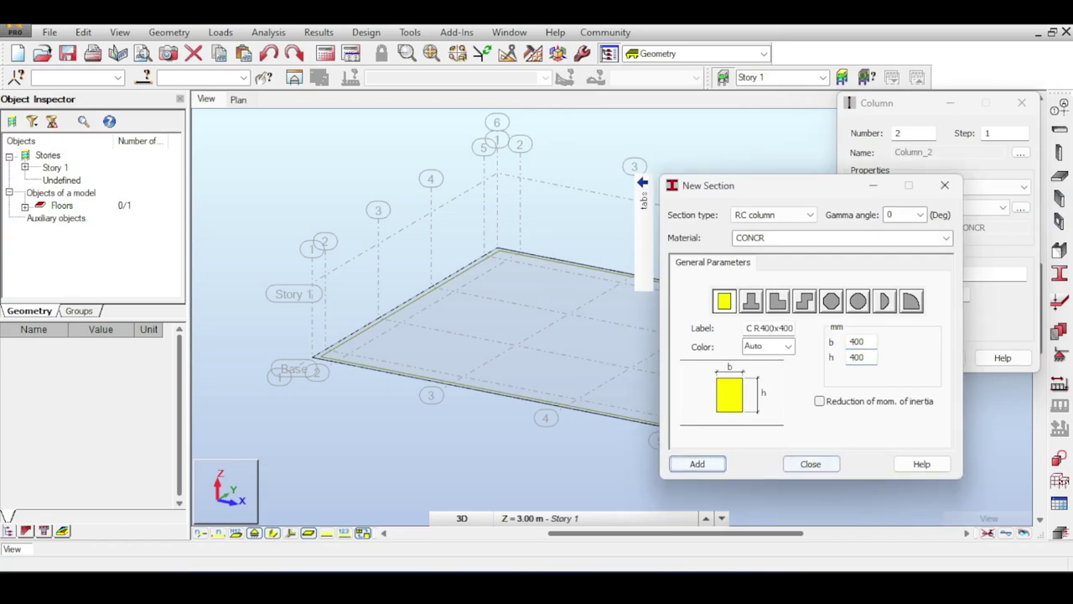
{"action": "left_click", "coordinate": [810, 464]}
Place eight 3 m columns downward from Story 1 at x = 0, 5, 10 and 15 along y = 12 and y = 8.
{"action": "left_click", "coordinate": [934, 274]}
{"action": "middle_click_drag", "start_coordinate": [738, 228], "coordinate": [626, 208]}
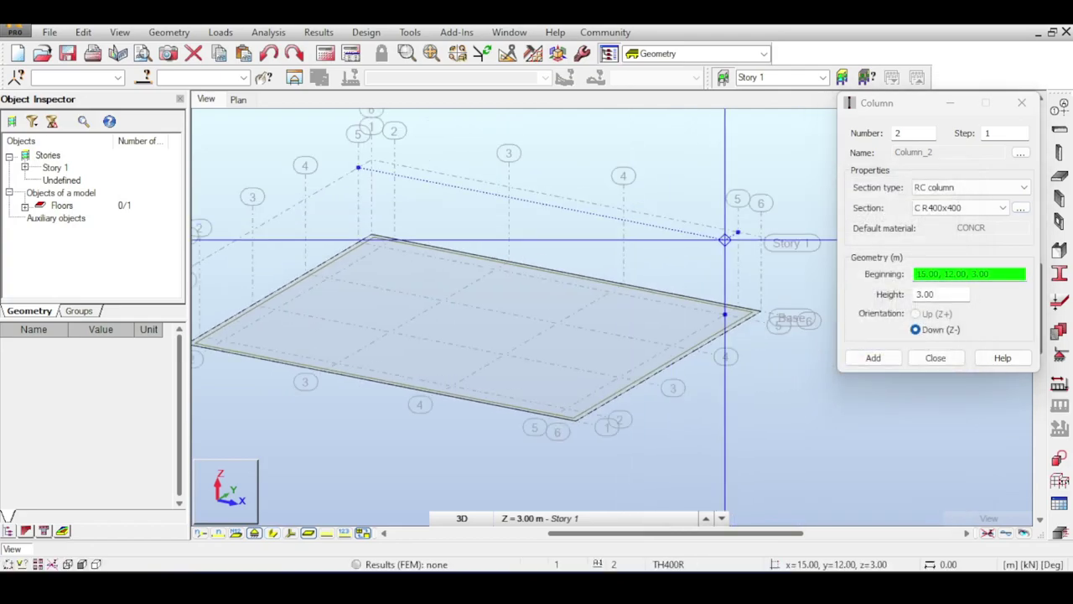
{"action": "left_click", "coordinate": [725, 240]}
{"action": "left_click", "coordinate": [609, 218]}
{"action": "left_click", "coordinate": [496, 194]}
{"action": "left_click", "coordinate": [381, 171]}
{"action": "left_click", "coordinate": [328, 202]}
{"action": "left_click", "coordinate": [443, 225]}
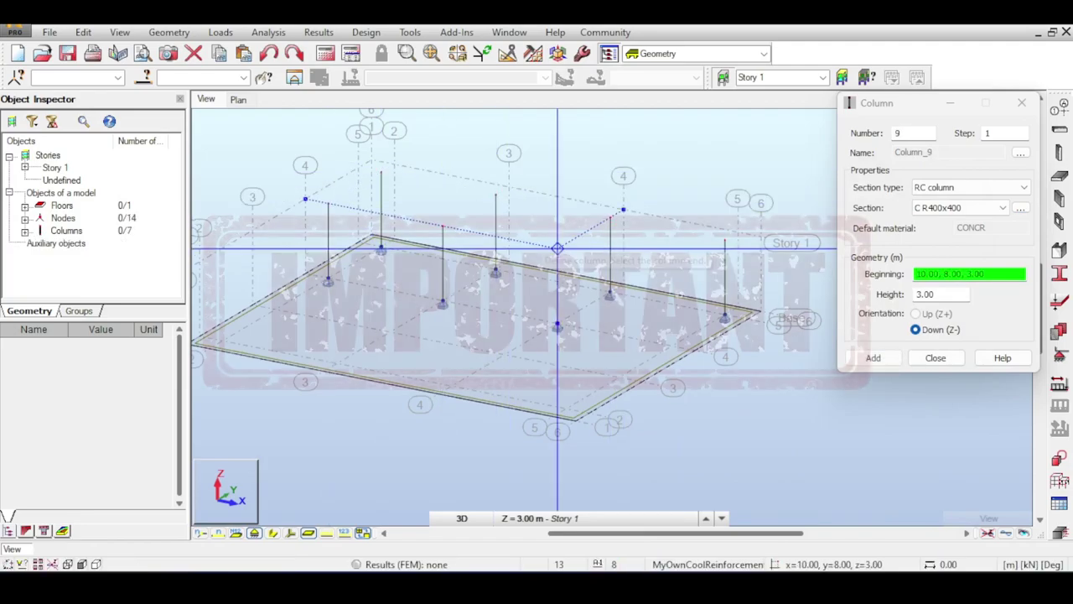
{"action": "left_click", "coordinate": [556, 248]}
{"action": "left_click", "coordinate": [672, 271]}
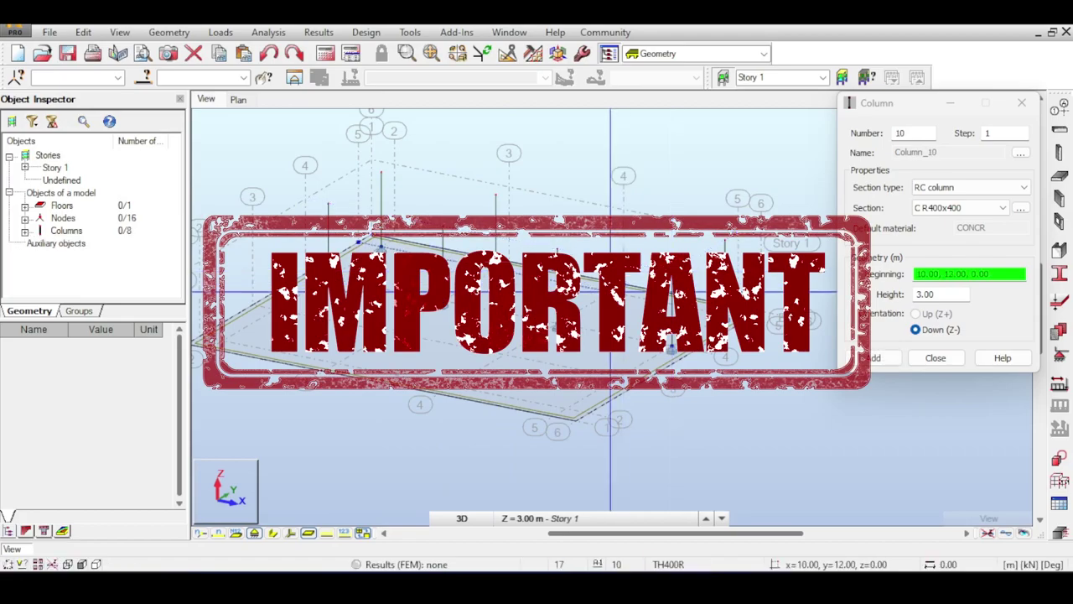
Place eight 3 m columns from Story 1 at x = 0, 5, 10 and 15 along y = 4 and y = 0, and close the column definition.
{"action": "left_click", "coordinate": [619, 302]}
{"action": "left_click", "coordinate": [504, 281]}
{"action": "left_click", "coordinate": [390, 255]}
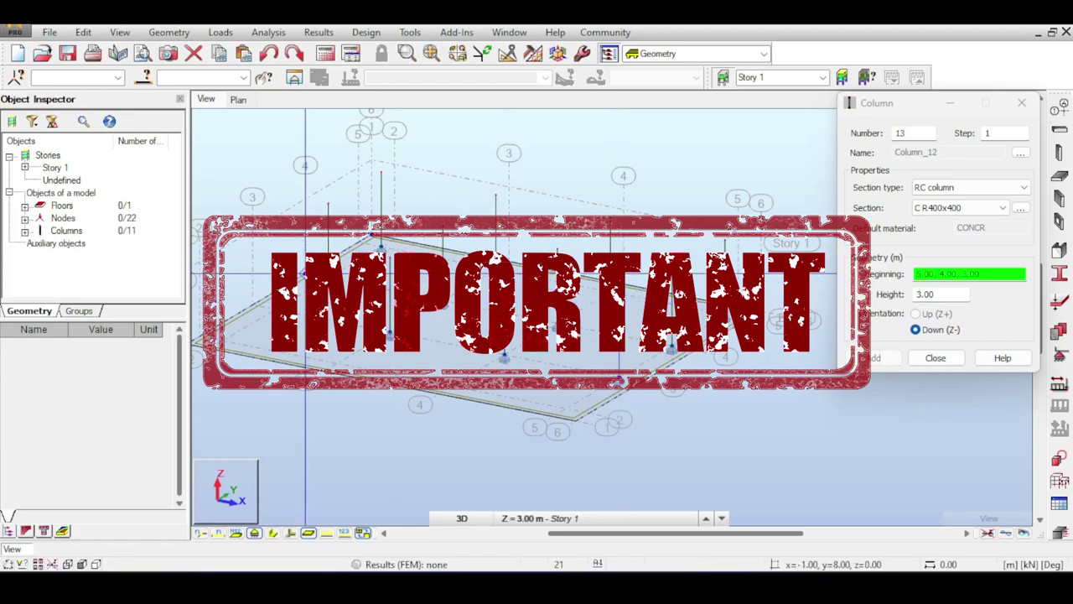
{"action": "left_click", "coordinate": [275, 235]}
{"action": "middle_click_drag", "start_coordinate": [282, 243], "coordinate": [346, 237]}
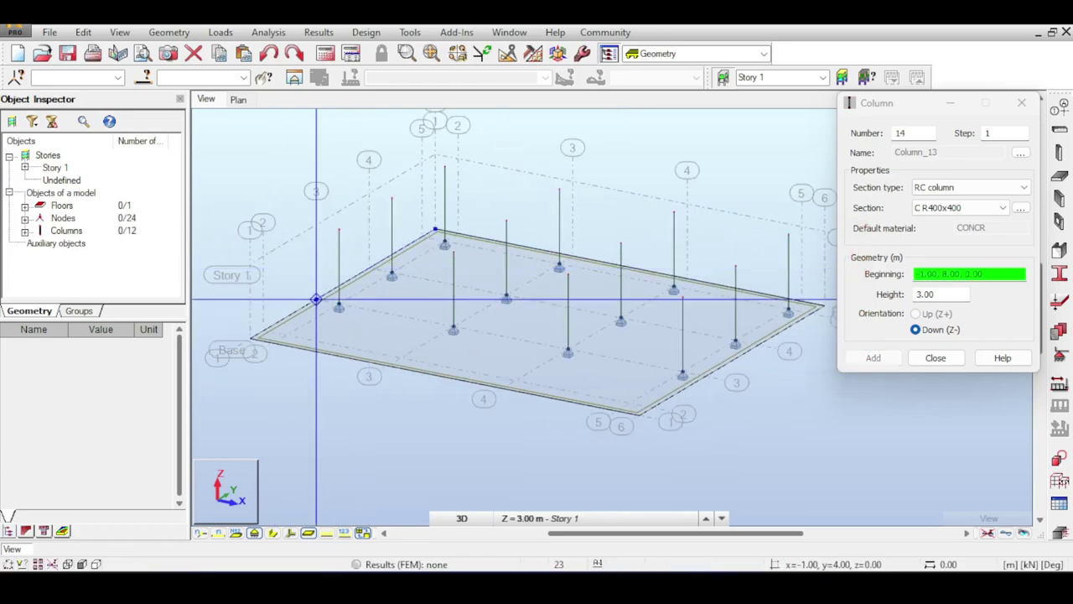
{"action": "left_click", "coordinate": [285, 261]}
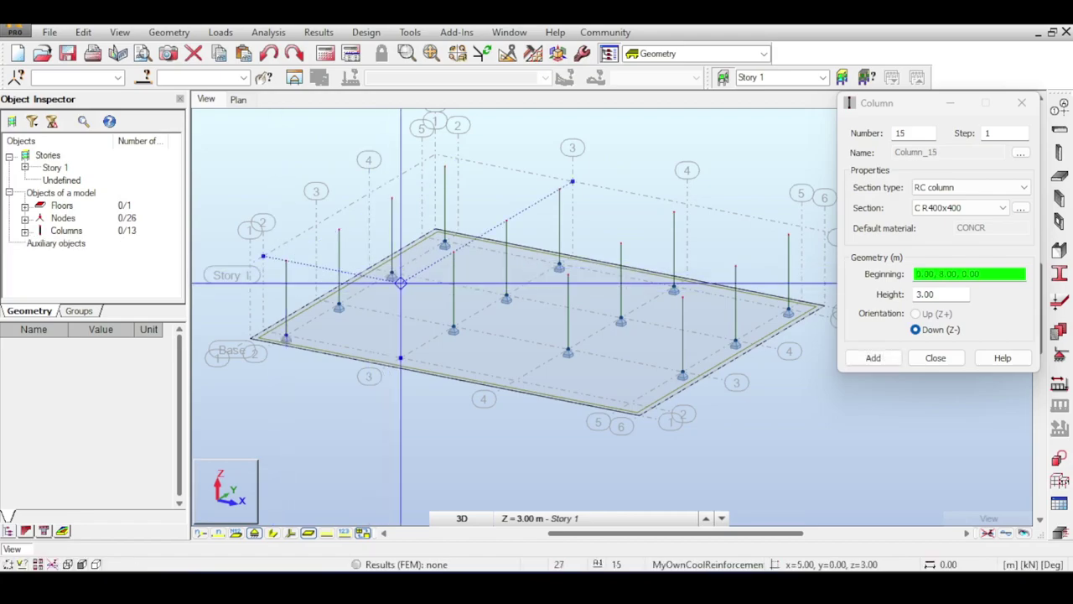
{"action": "left_click", "coordinate": [400, 283]}
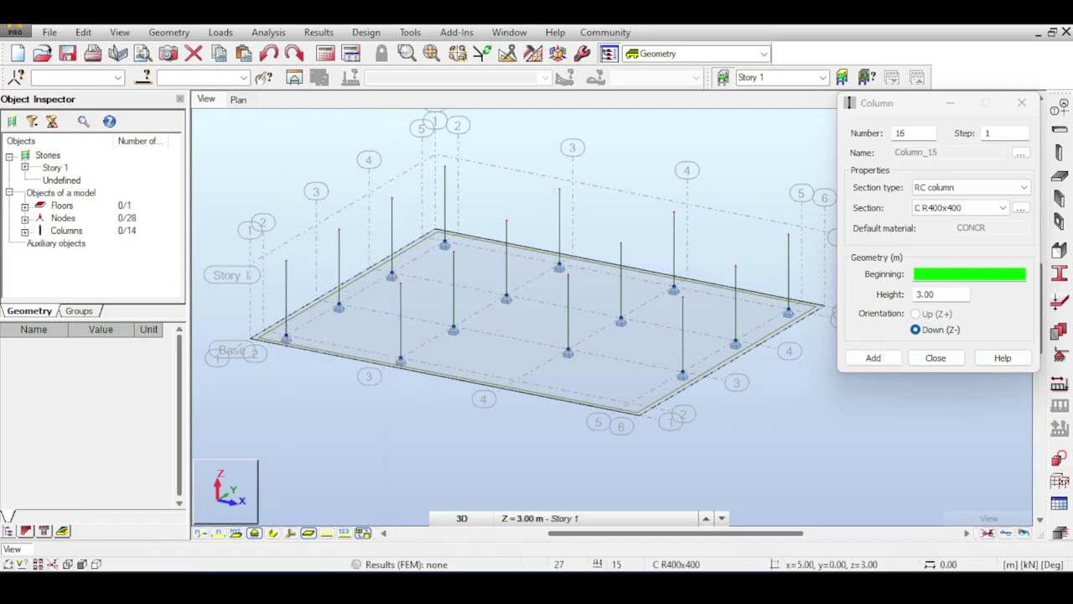
{"action": "left_click", "coordinate": [515, 305]}
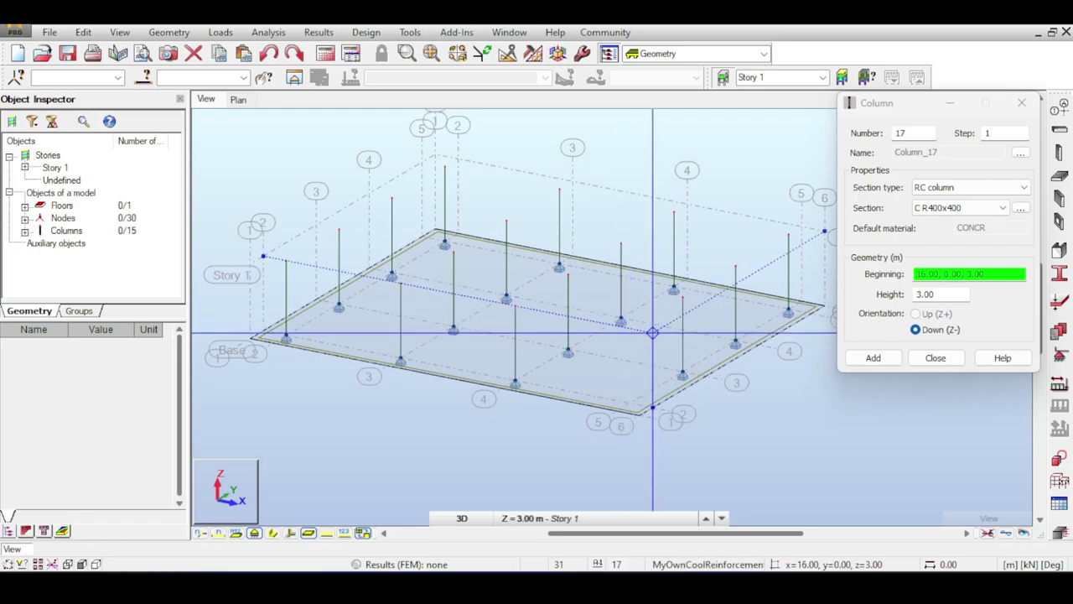
{"action": "left_click", "coordinate": [630, 328]}
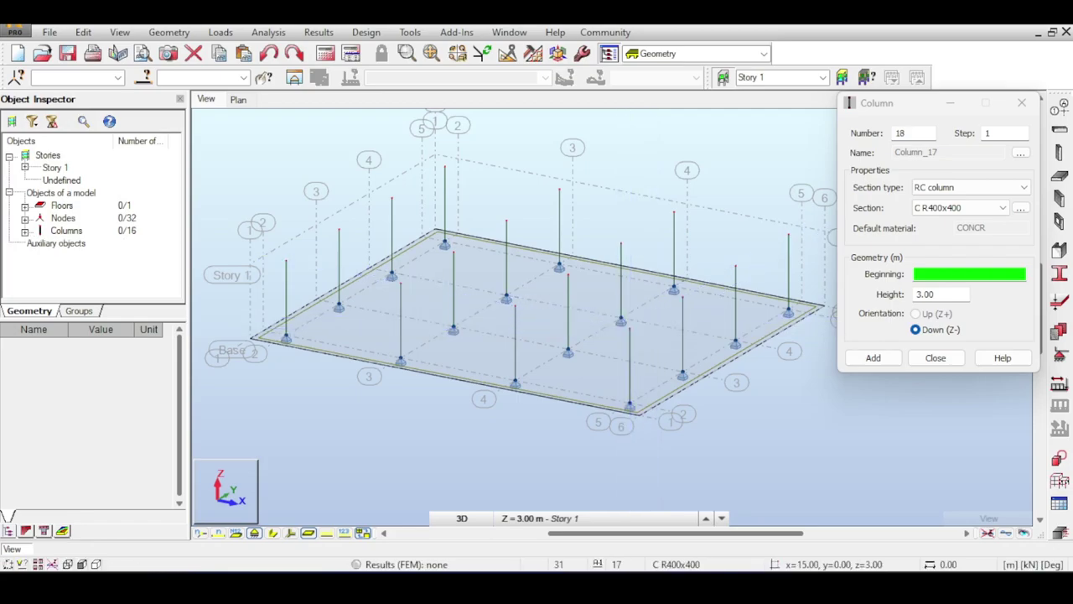
{"action": "left_click", "coordinate": [935, 358]}
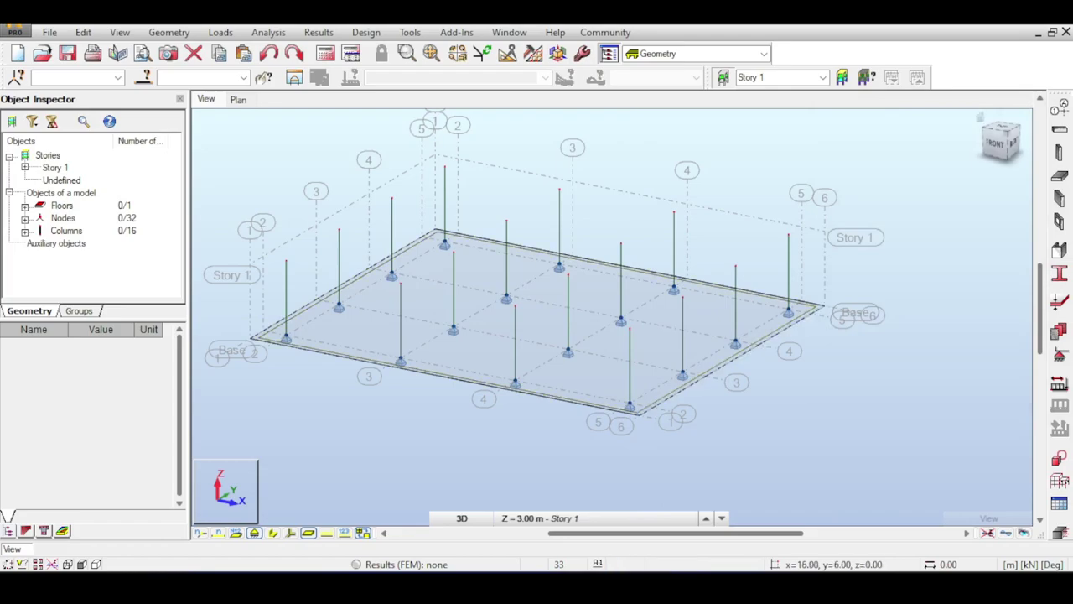
Delete the nodal supports from all column base nodes and return to the 3D view.
{"action": "left_click", "coordinate": [998, 143]}
{"action": "left_click_drag", "start_coordinate": [280, 294], "coordinate": [781, 374]}
{"action": "left_click", "coordinate": [1060, 355]}
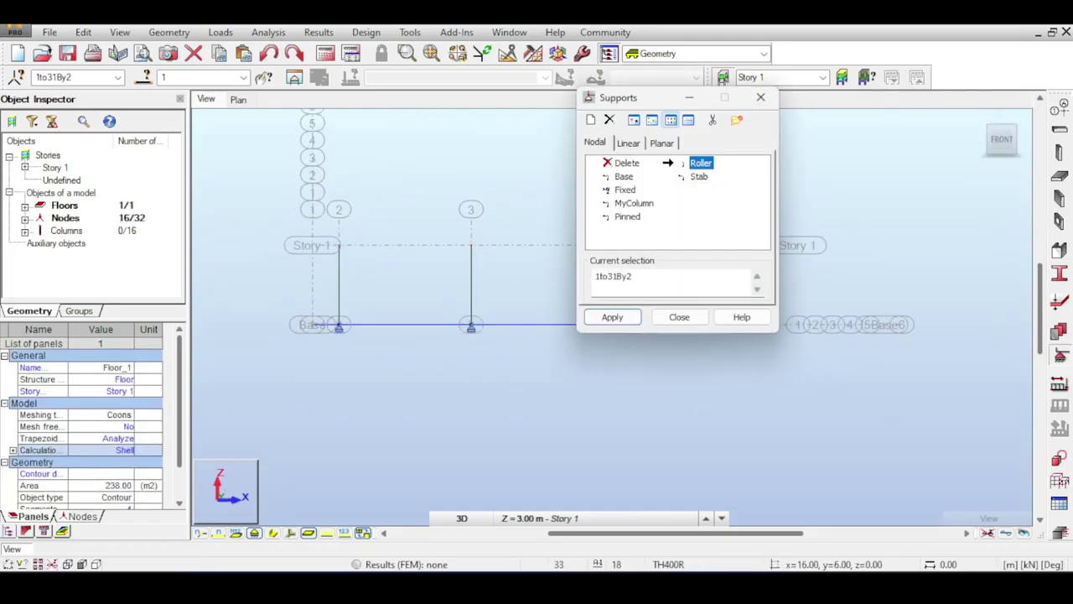
{"action": "left_click", "coordinate": [627, 163]}
{"action": "left_click", "coordinate": [613, 317]}
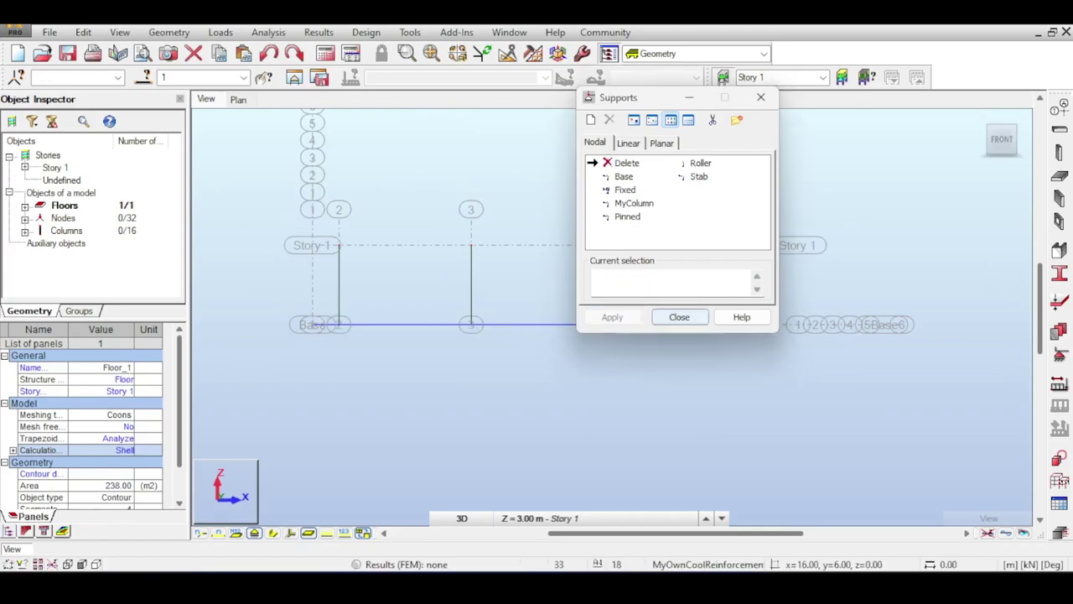
{"action": "left_click", "coordinate": [680, 317]}
{"action": "middle_click_drag", "start_coordinate": [679, 285], "coordinate": [614, 325], "text": "shift"}
{"action": "right_click", "coordinate": [696, 179]}
{"action": "left_click", "coordinate": [717, 189]}
Start a beam definition with the RC beam section type and the B R300x450 section.
{"action": "scroll", "coordinate": [645, 289], "scroll_direction": "up", "scroll_amount": 5}
{"action": "scroll", "coordinate": [716, 265], "scroll_direction": "down", "scroll_amount": 5}
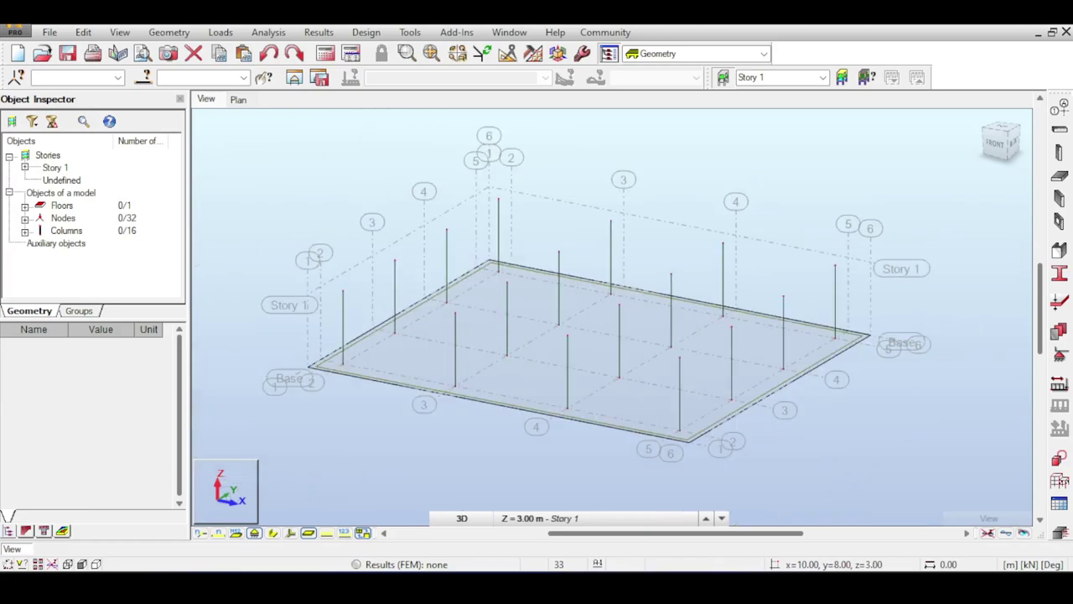
{"action": "middle_click_drag", "start_coordinate": [716, 265], "coordinate": [695, 260]}
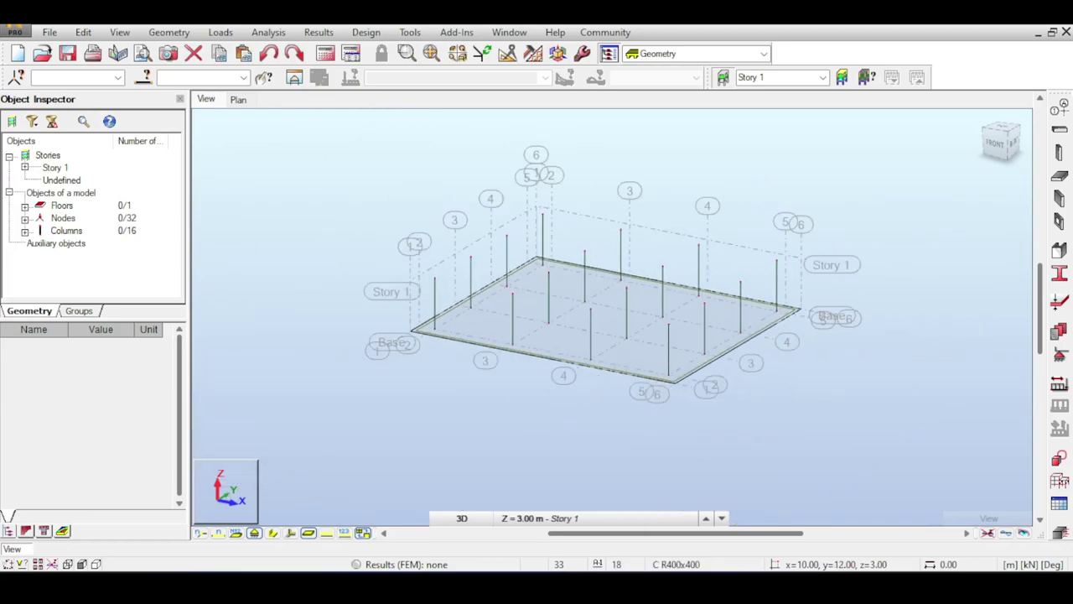
{"action": "left_click", "coordinate": [1060, 130]}
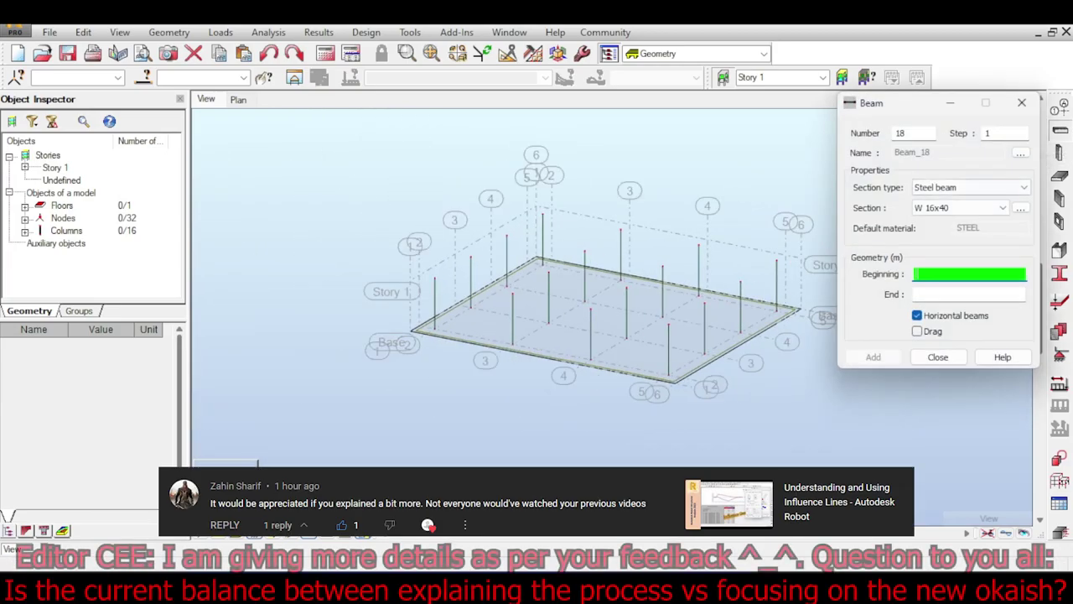
{"action": "left_click", "coordinate": [971, 188]}
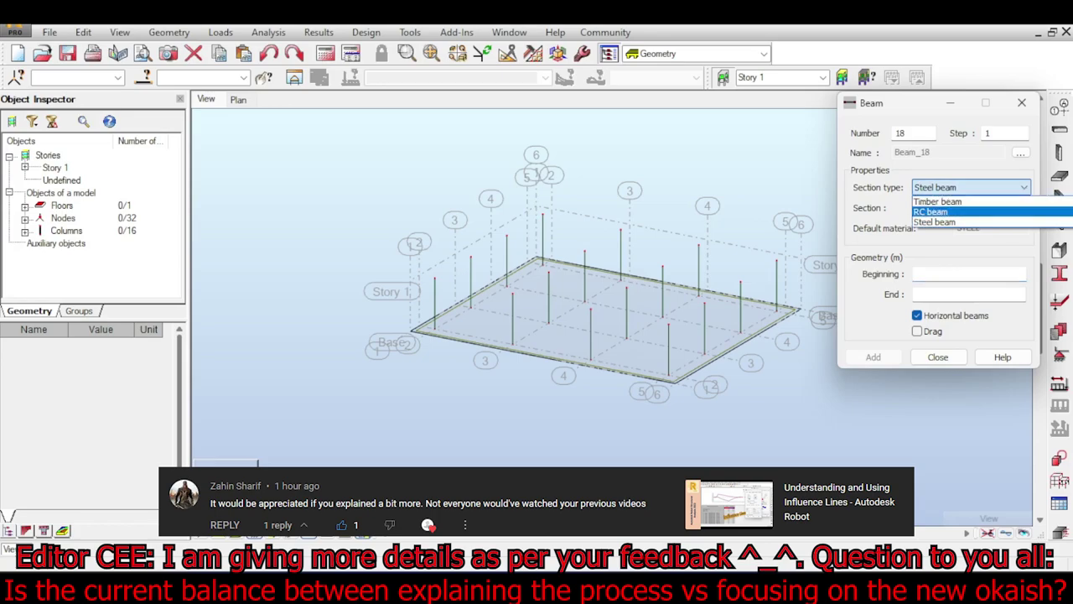
{"action": "left_click", "coordinate": [948, 212]}
{"action": "left_click", "coordinate": [961, 208]}
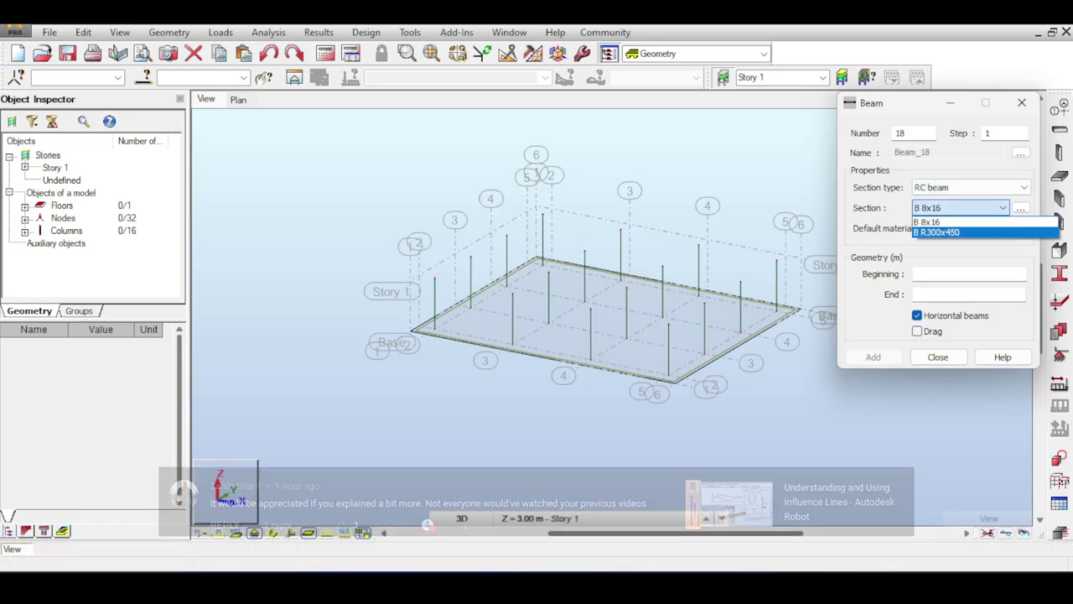
{"action": "left_click", "coordinate": [937, 233]}
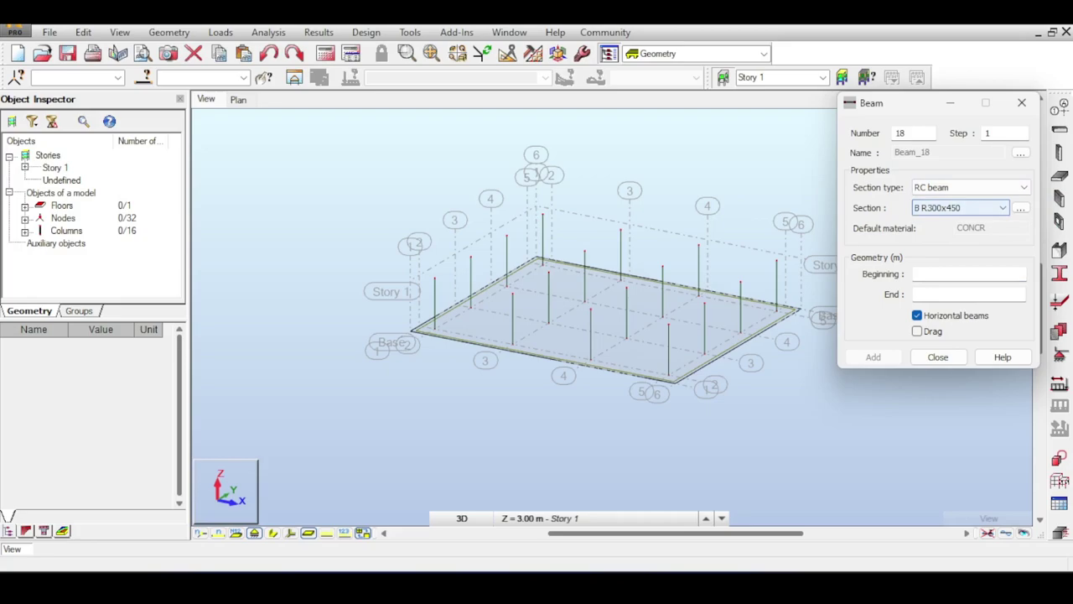
Draw four beams at Story 1 level from x = 0 to x = 15 along y = 0, 4, 8 and 12.
{"action": "left_click", "coordinate": [968, 274]}
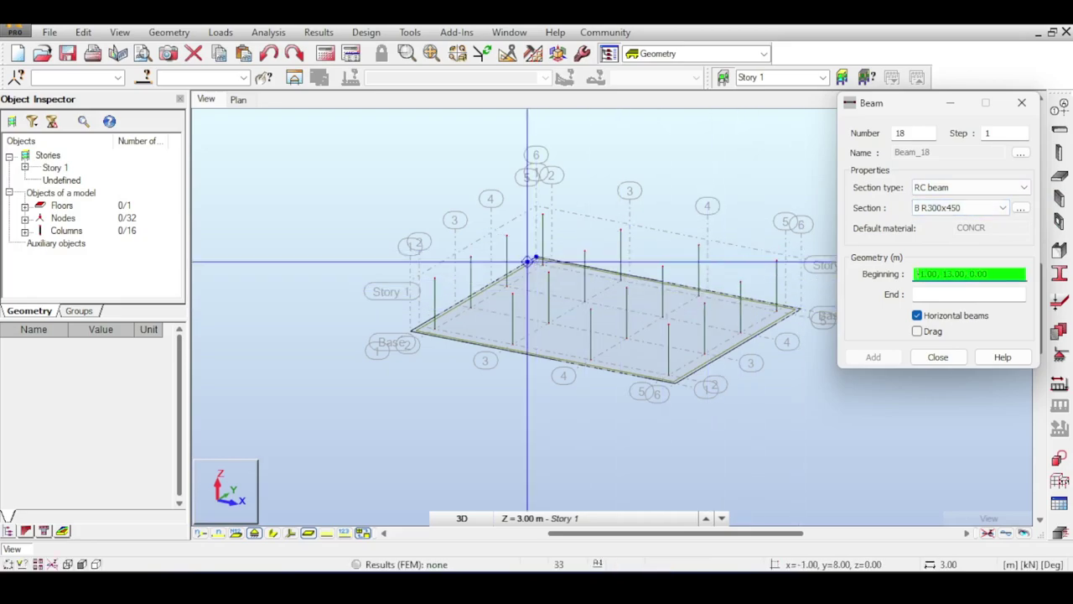
{"action": "left_click", "coordinate": [435, 277]}
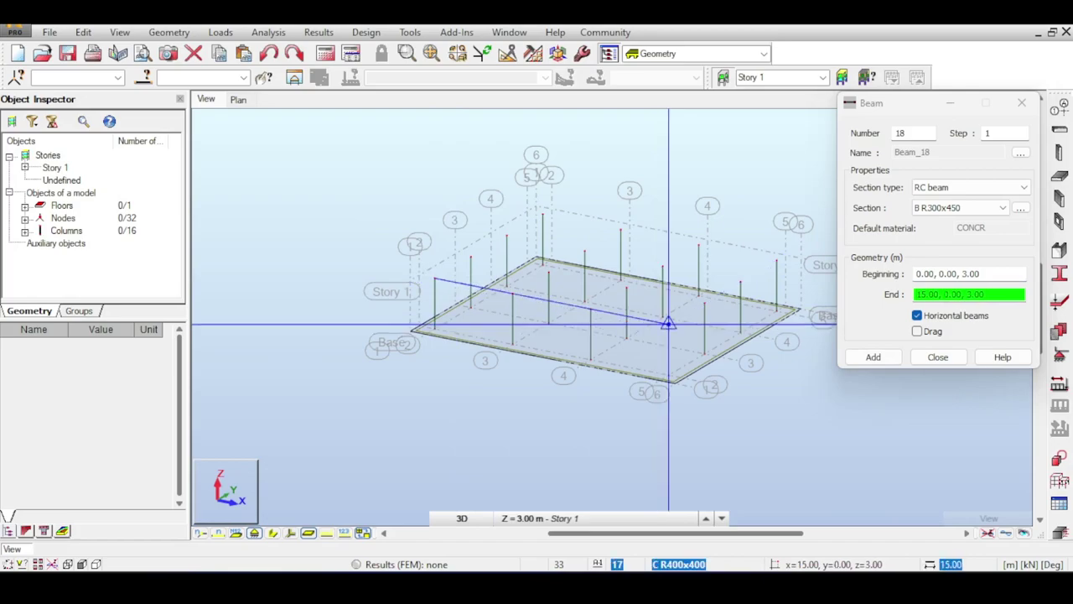
{"action": "left_click", "coordinate": [669, 324]}
{"action": "left_click", "coordinate": [471, 256]}
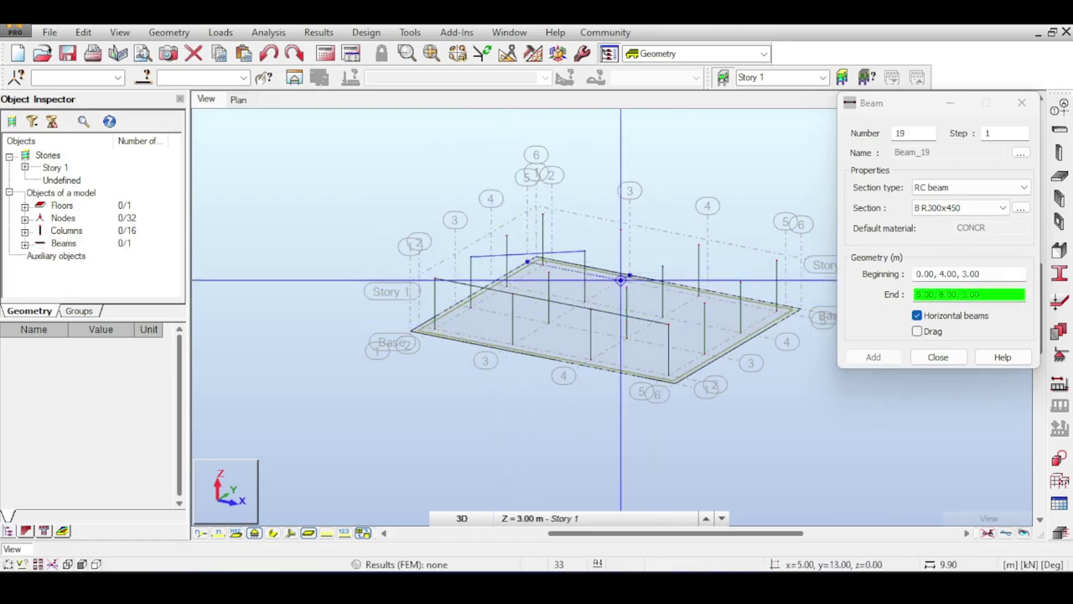
{"action": "left_click", "coordinate": [703, 304]}
{"action": "left_click", "coordinate": [506, 235]}
{"action": "left_click", "coordinate": [740, 281]}
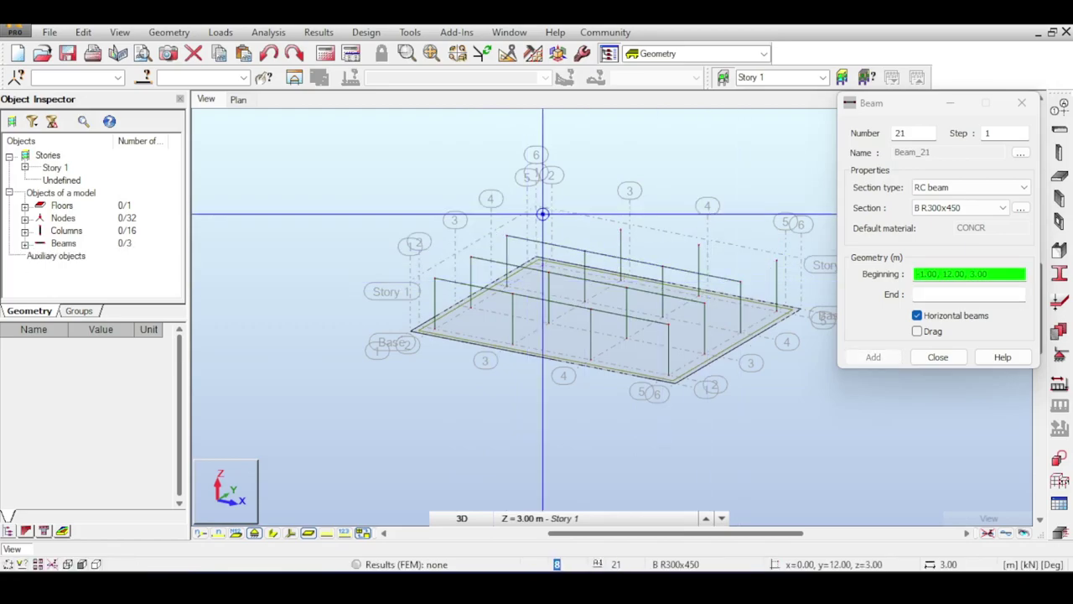
{"action": "left_click", "coordinate": [543, 216]}
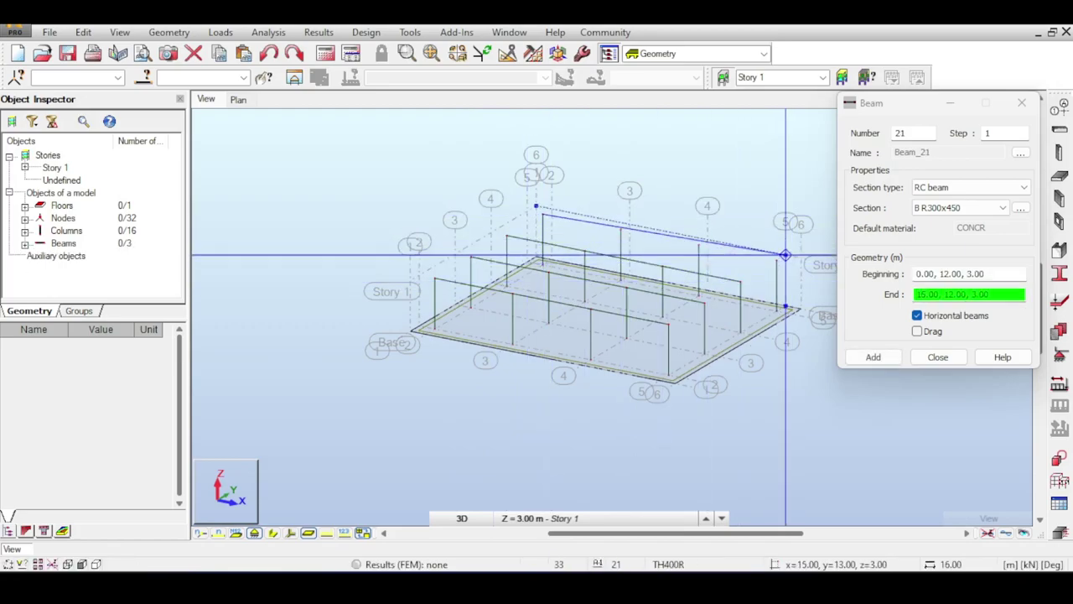
{"action": "left_click", "coordinate": [778, 261]}
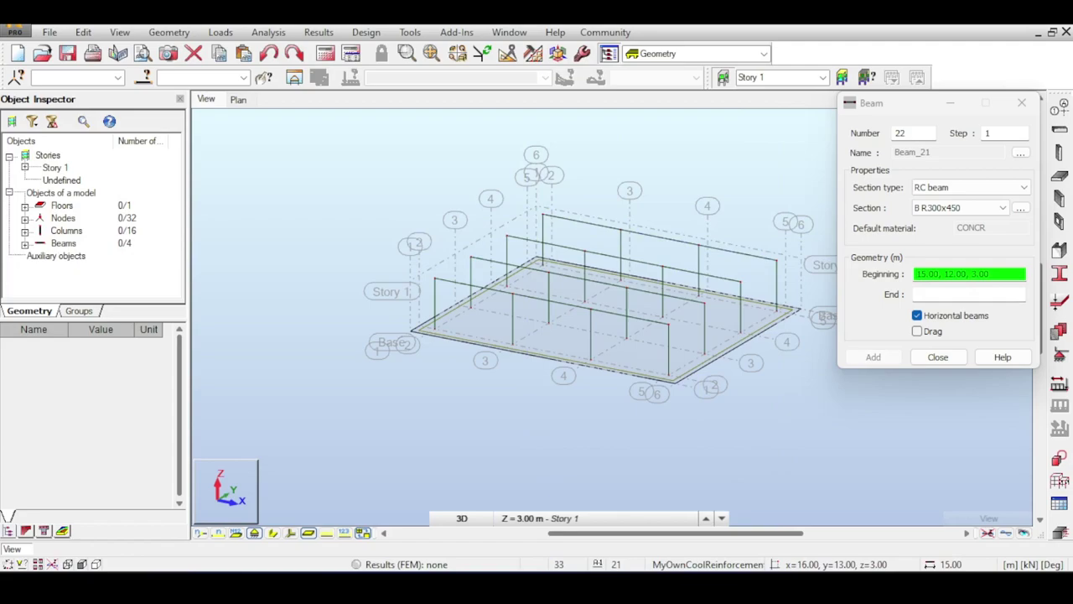
Draw four beams at Story 1 level from y = 0 to y = 12 along x = 15, 10, 5 and 0, and finish the beam definition.
{"action": "left_click", "coordinate": [668, 317]}
{"action": "left_click", "coordinate": [777, 260]}
{"action": "left_click", "coordinate": [590, 308]}
{"action": "left_click", "coordinate": [699, 244]}
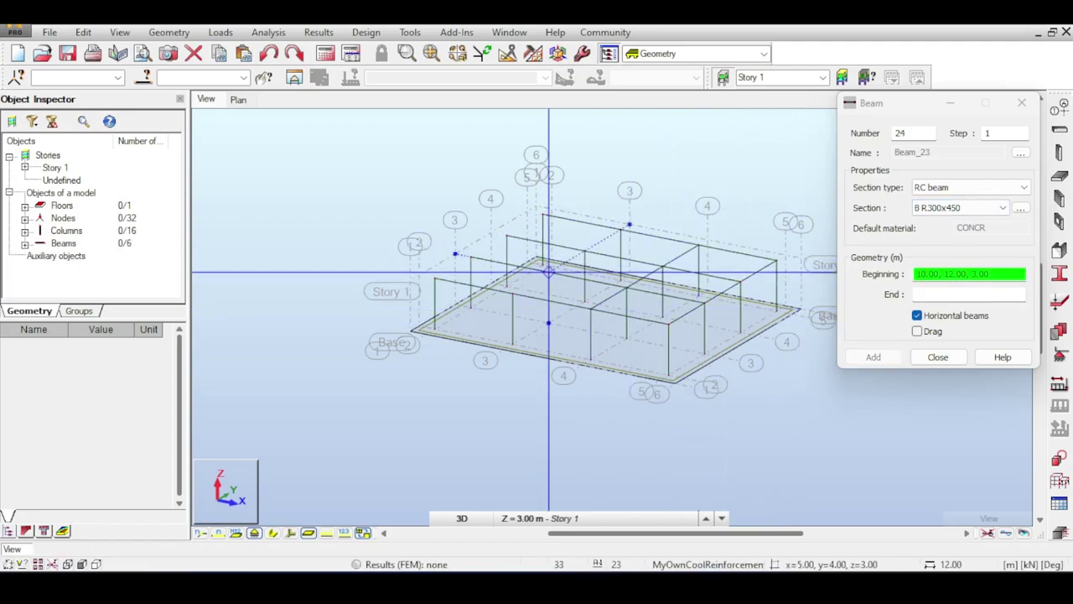
{"action": "left_click", "coordinate": [511, 291]}
{"action": "left_click", "coordinate": [621, 229]}
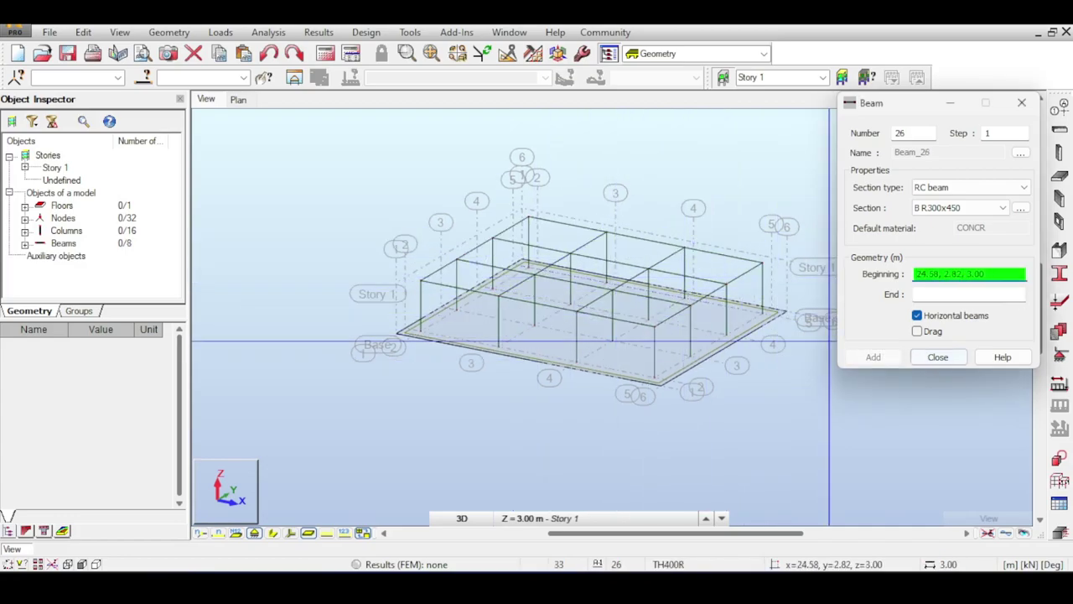
{"action": "left_click", "coordinate": [938, 356]}
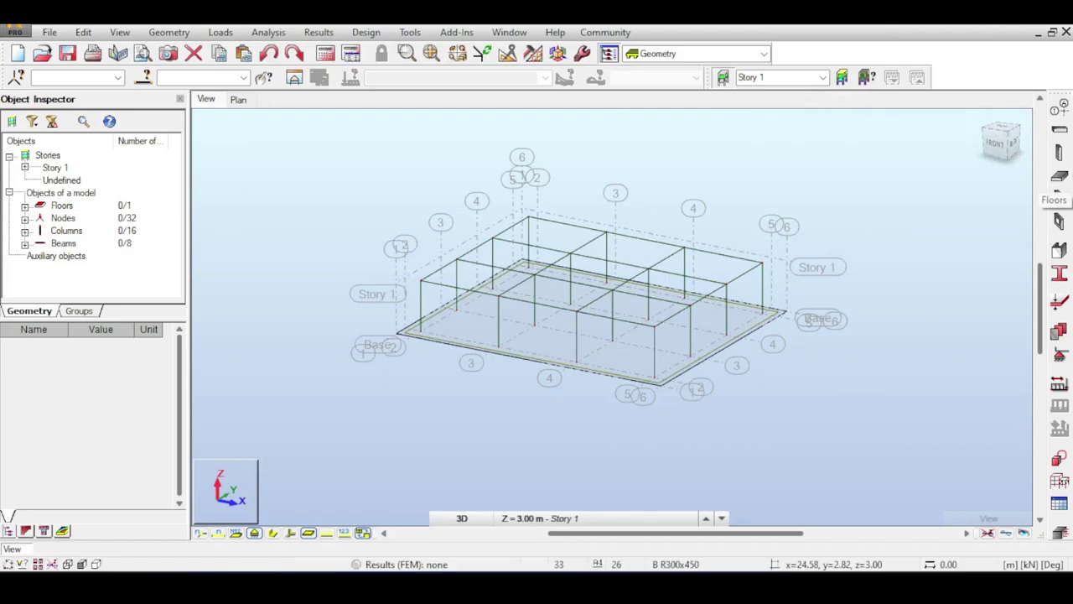
Start a wall definition and create a constant 250 mm concrete thickness labelled TH250 without foundation elasticity.
{"action": "scroll", "coordinate": [573, 253], "scroll_direction": "up", "scroll_amount": 2}
{"action": "middle_click_drag", "start_coordinate": [577, 250], "coordinate": [560, 213]}
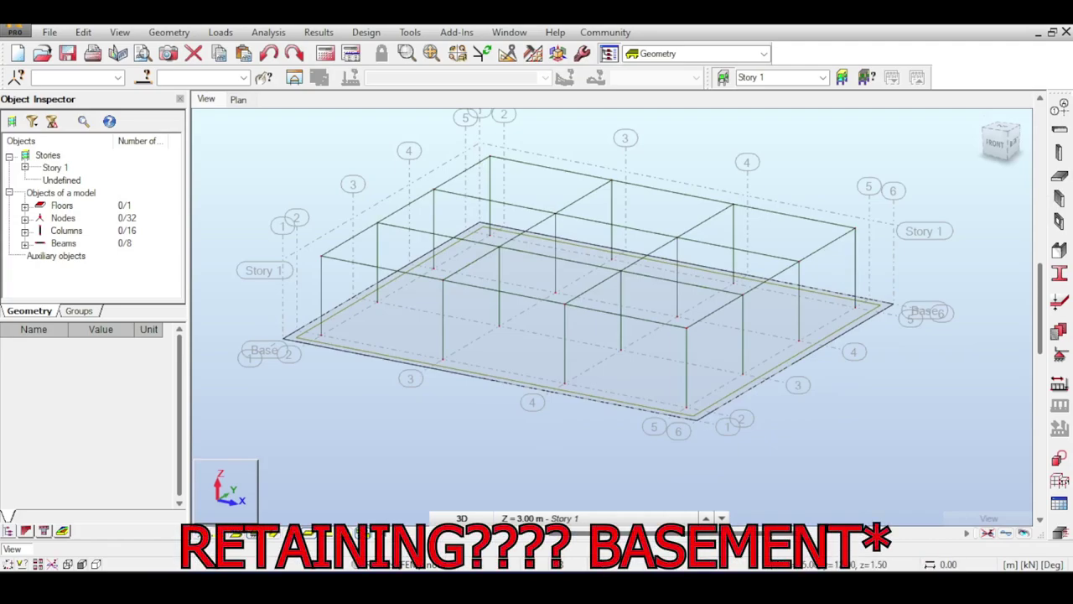
{"action": "left_click", "coordinate": [1058, 197]}
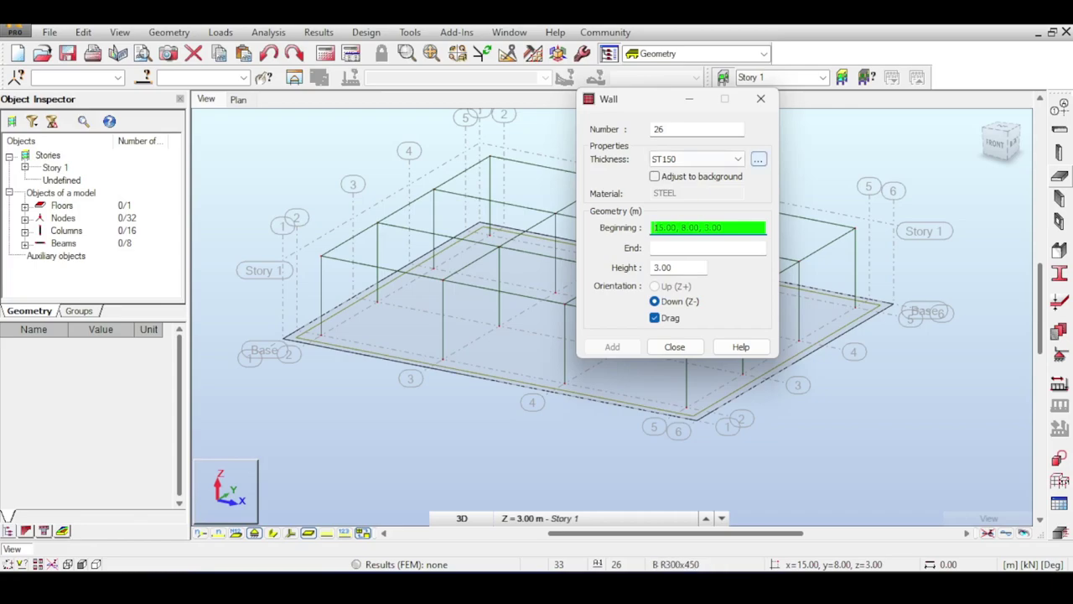
{"action": "left_click", "coordinate": [759, 159]}
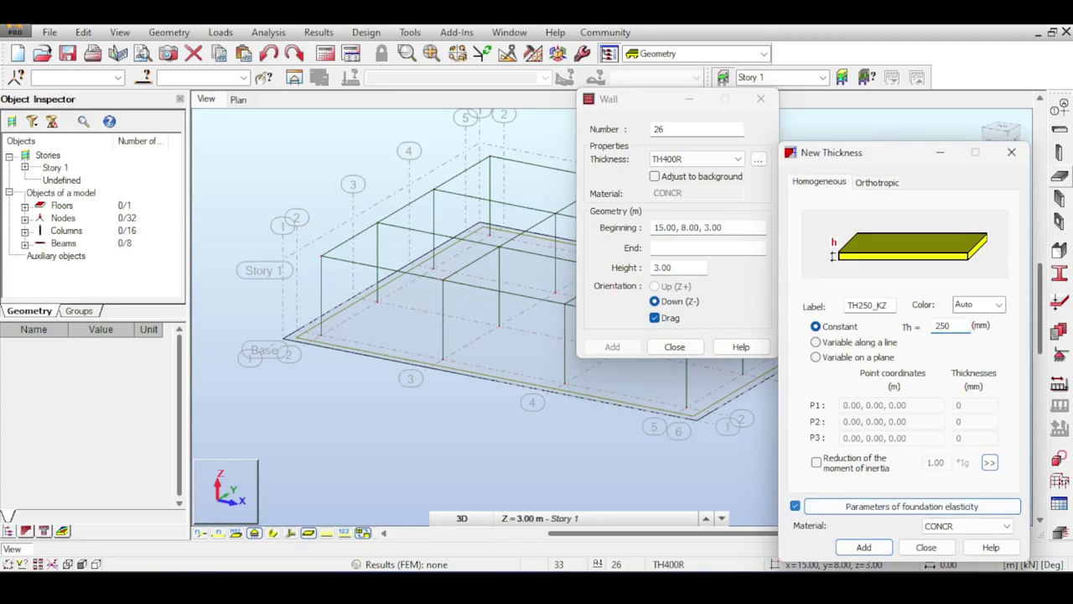
{"action": "left_click", "coordinate": [795, 505]}
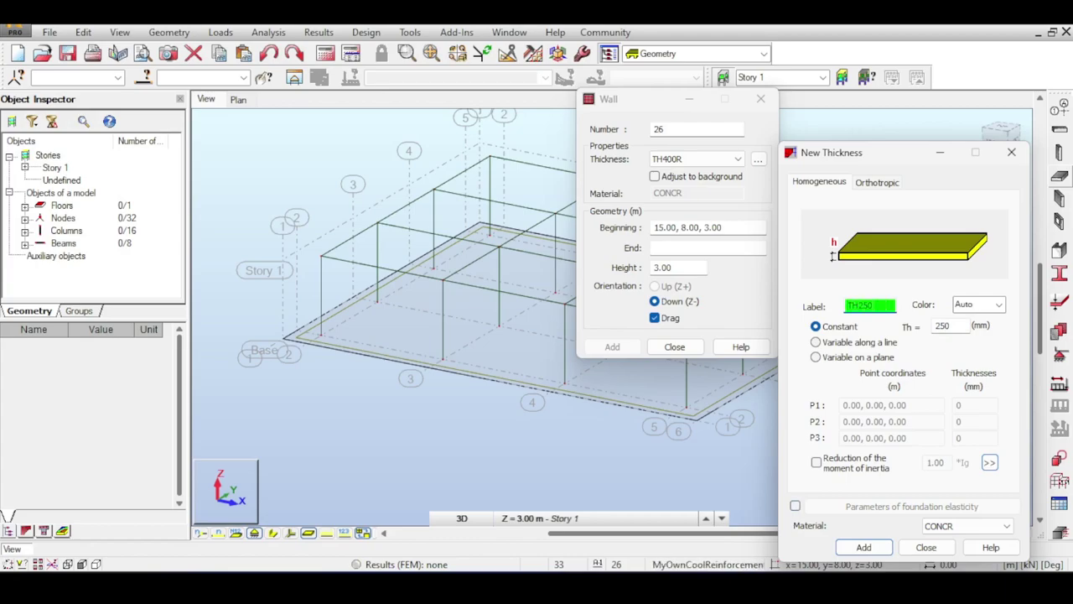
{"action": "left_click", "coordinate": [863, 548]}
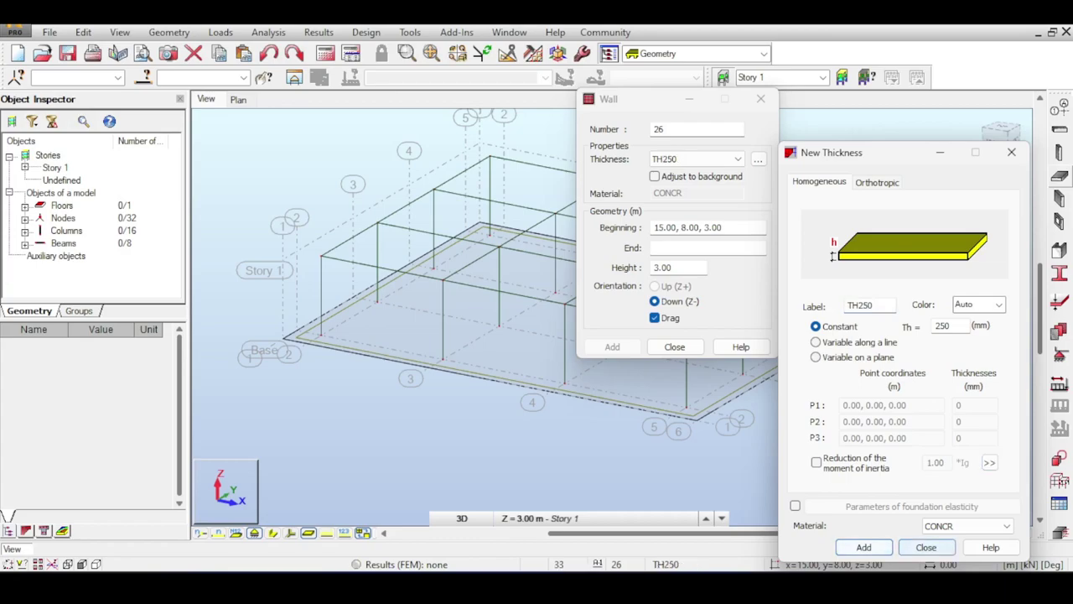
{"action": "left_click", "coordinate": [926, 547]}
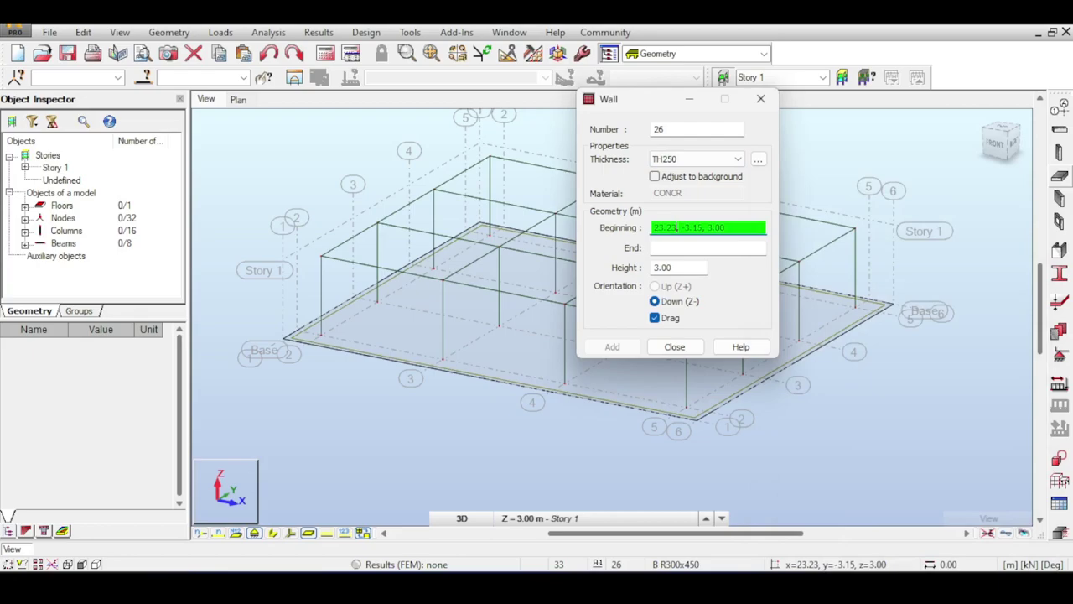
Draw three TH250 walls, 3 m high and extending down from Story 1, bay by bay along y = 12 from x = 15 to x = 0.
{"action": "scroll", "coordinate": [407, 201], "scroll_direction": "up", "scroll_amount": 4}
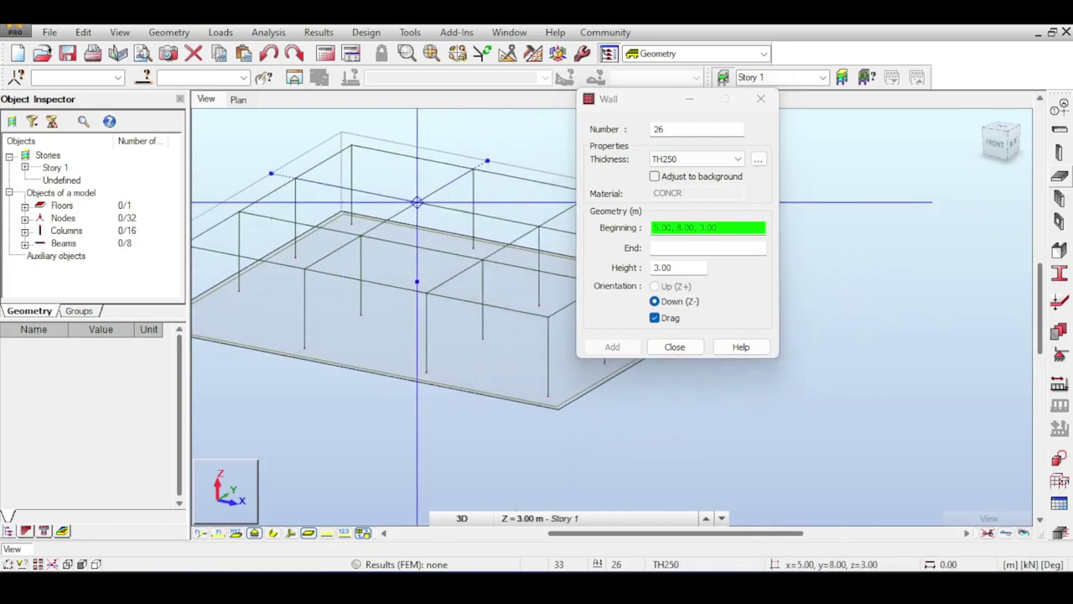
{"action": "middle_click_drag", "start_coordinate": [408, 201], "coordinate": [372, 201]}
{"action": "mouse_move", "coordinate": [428, 170]}
{"action": "middle_mouse_down"}
{"action": "mouse_move", "coordinate": [363, 169]}
{"action": "mouse_move", "coordinate": [375, 183]}
{"action": "middle_mouse_up"}
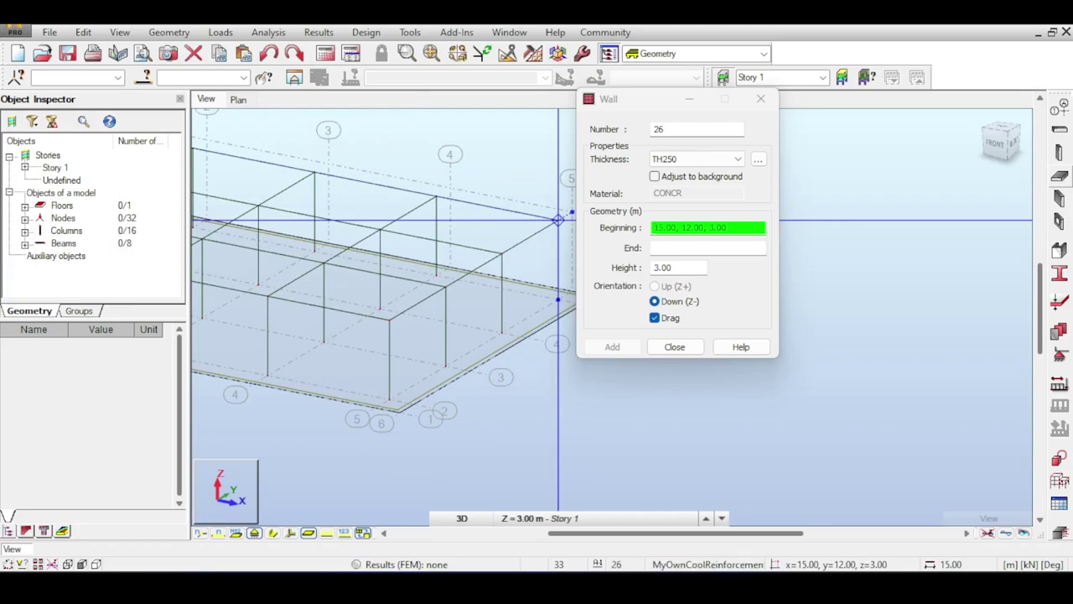
{"action": "middle_click_drag", "start_coordinate": [558, 220], "coordinate": [497, 213]}
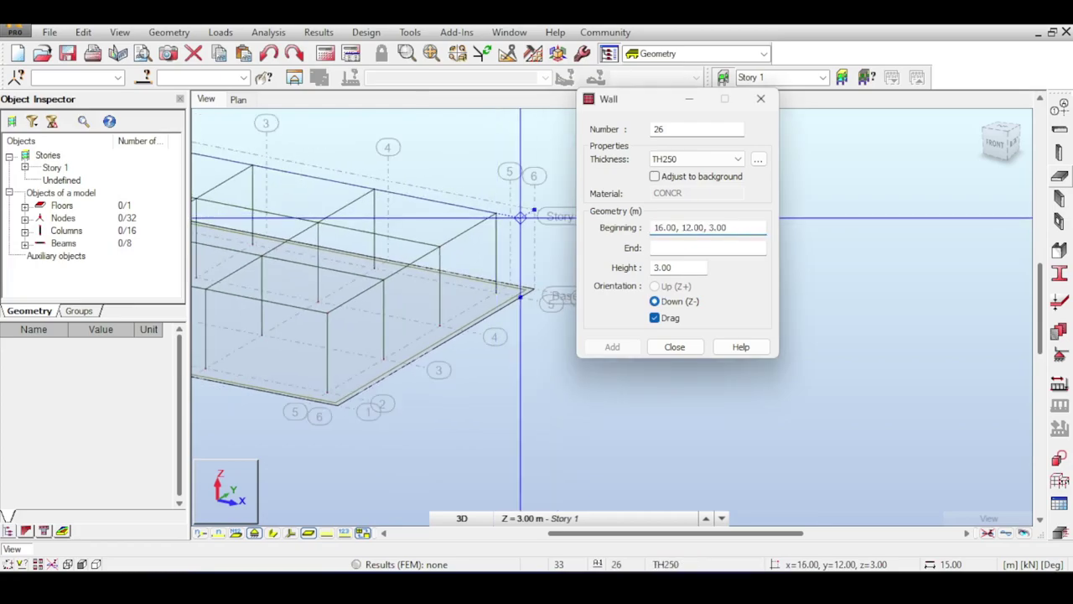
{"action": "left_click", "coordinate": [496, 213]}
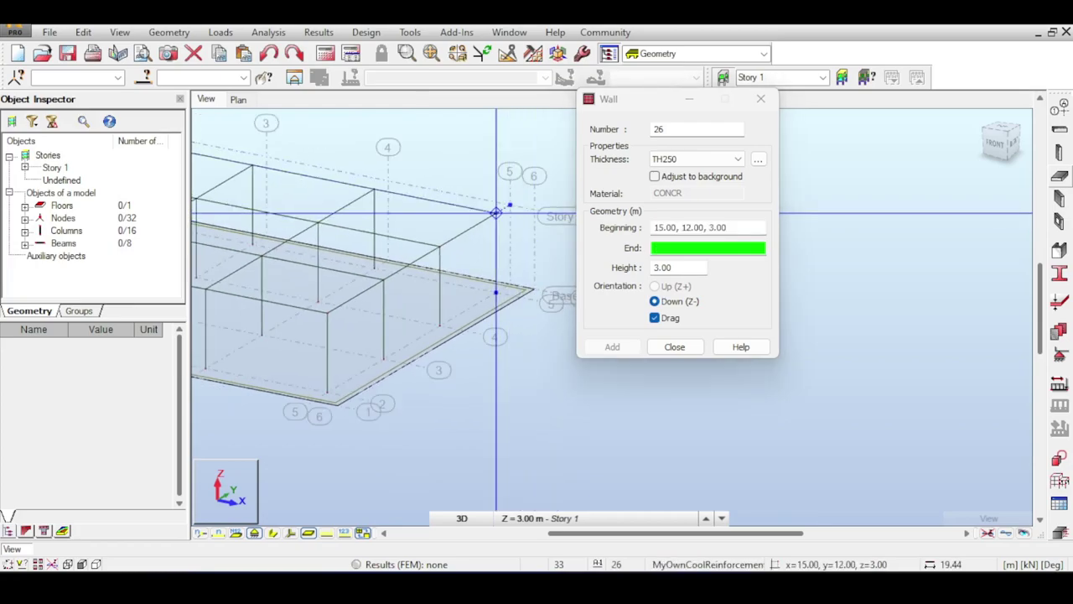
{"action": "middle_click_drag", "start_coordinate": [447, 178], "coordinate": [577, 196]}
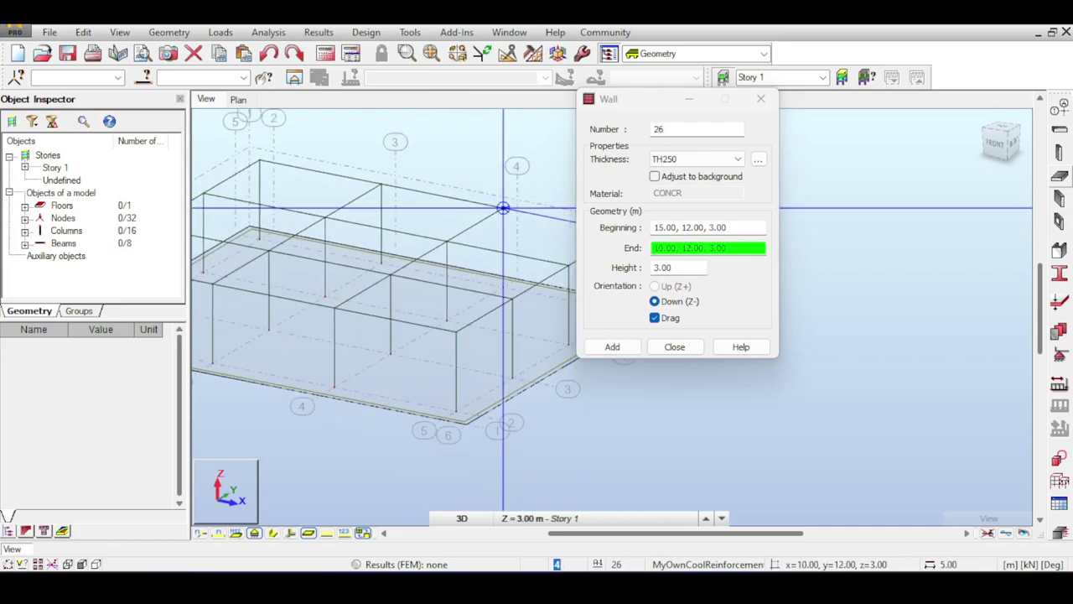
{"action": "left_click", "coordinate": [504, 207]}
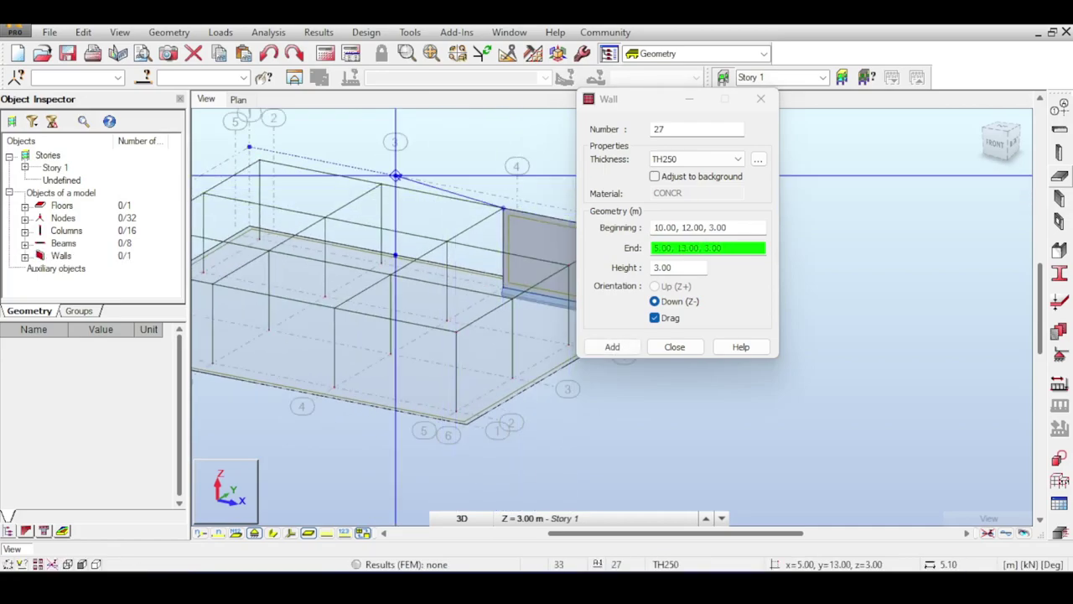
{"action": "left_click", "coordinate": [382, 184]}
{"action": "middle_click_drag", "start_coordinate": [382, 184], "coordinate": [531, 188]}
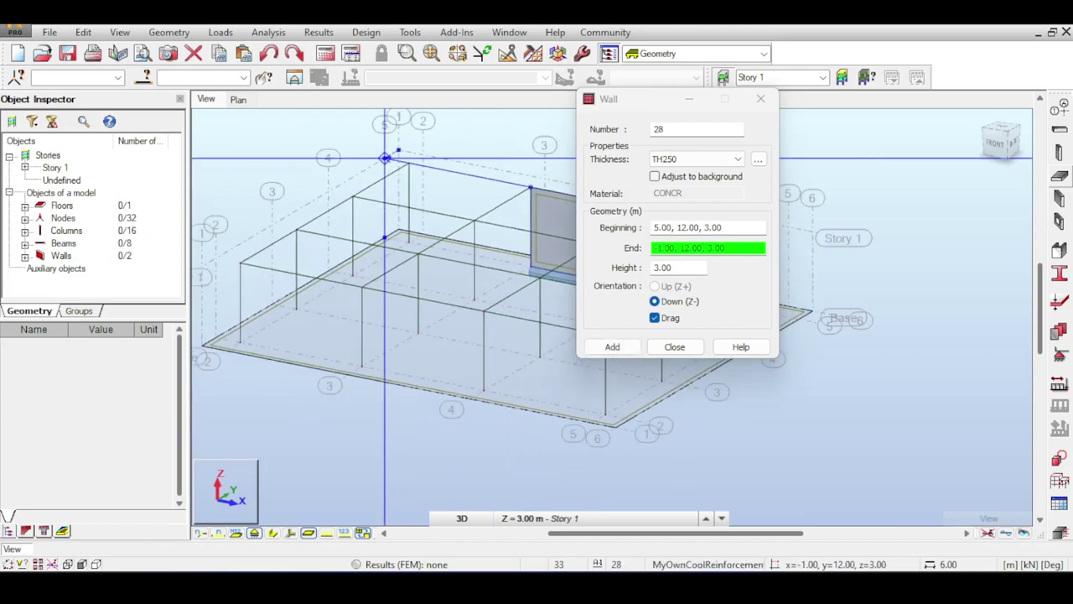
{"action": "left_click", "coordinate": [409, 162]}
Continue the TH250 walls bay by bay along x = 0 from y = 12 to y = 0 and along y = 0 to x = 15.
{"action": "left_click", "coordinate": [297, 229]}
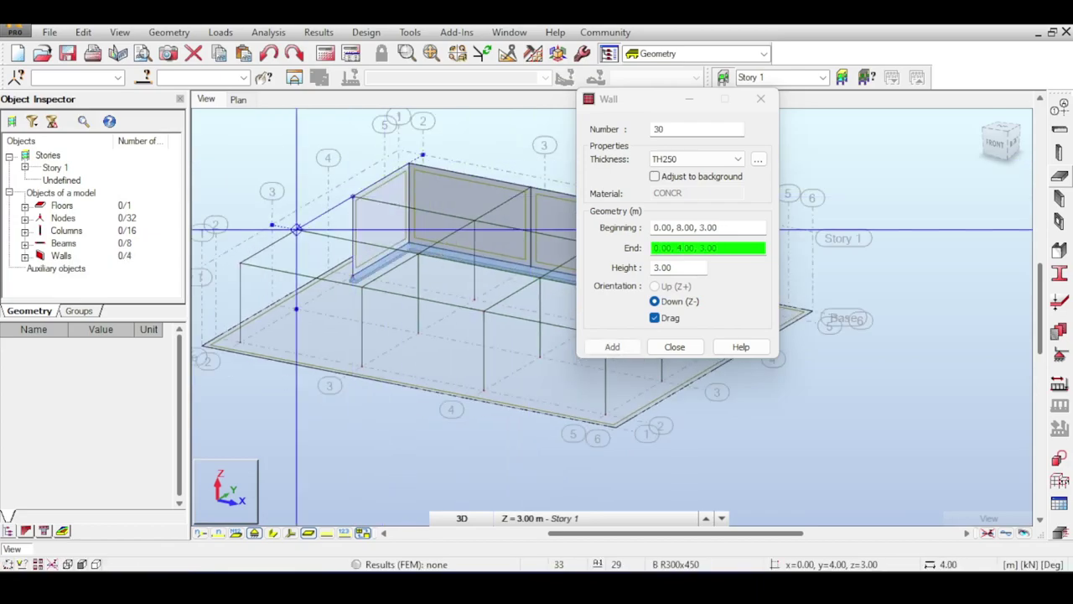
{"action": "left_click", "coordinate": [240, 262]}
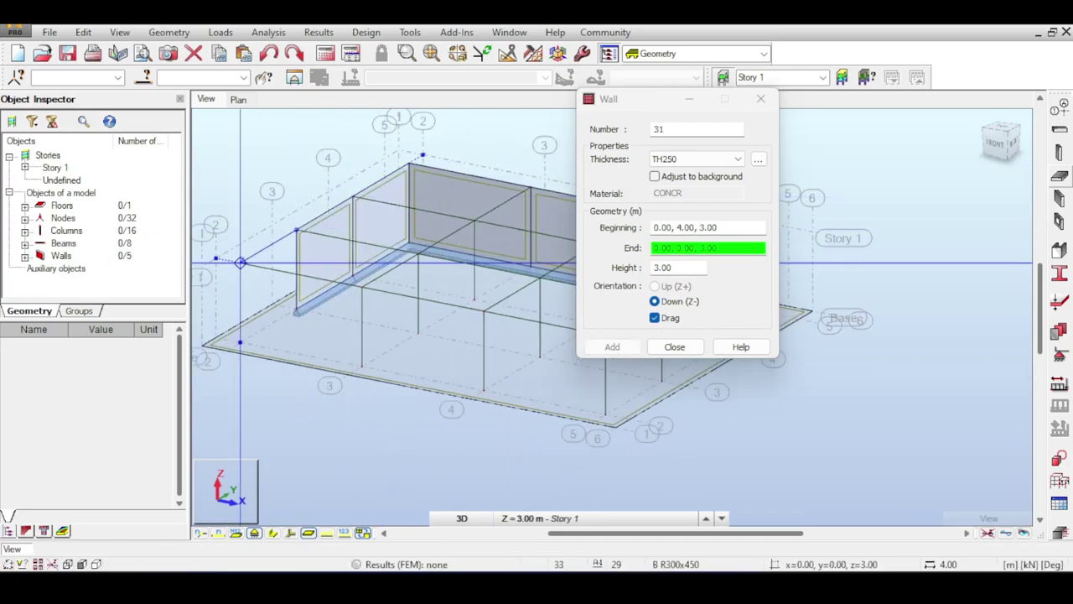
{"action": "left_click", "coordinate": [362, 287]}
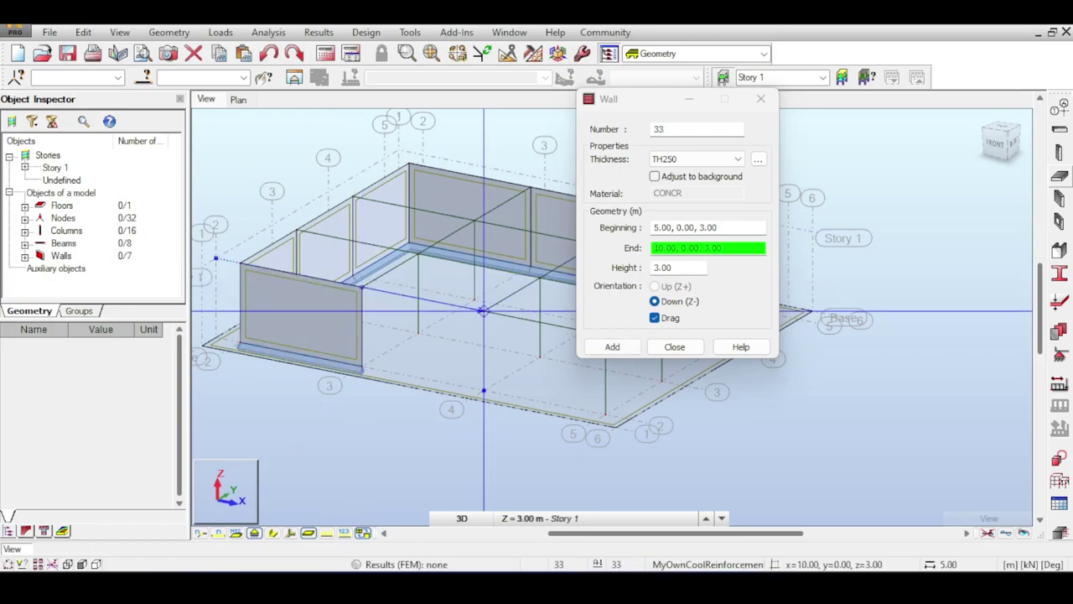
{"action": "left_click", "coordinate": [484, 311]}
{"action": "middle_click_drag", "start_coordinate": [540, 278], "coordinate": [425, 264]}
{"action": "left_click", "coordinate": [491, 320]}
Close the wall perimeter with three TH250 walls along x = 15 from y = 0 to y = 12, and finish the wall definition.
{"action": "middle_click_drag", "start_coordinate": [539, 276], "coordinate": [371, 294]}
{"action": "left_click", "coordinate": [379, 305]}
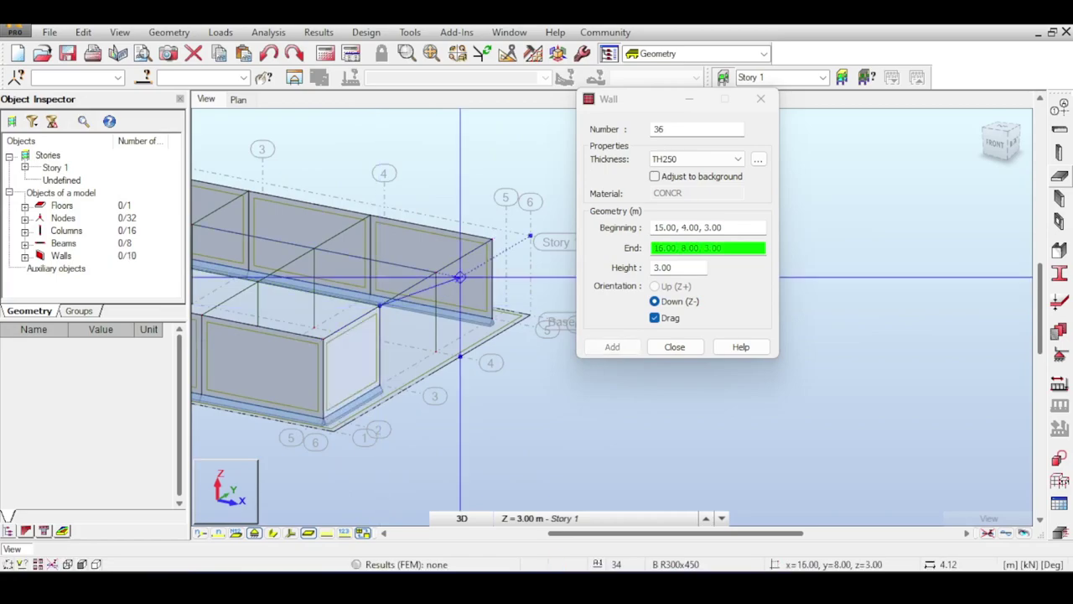
{"action": "left_click", "coordinate": [492, 243]}
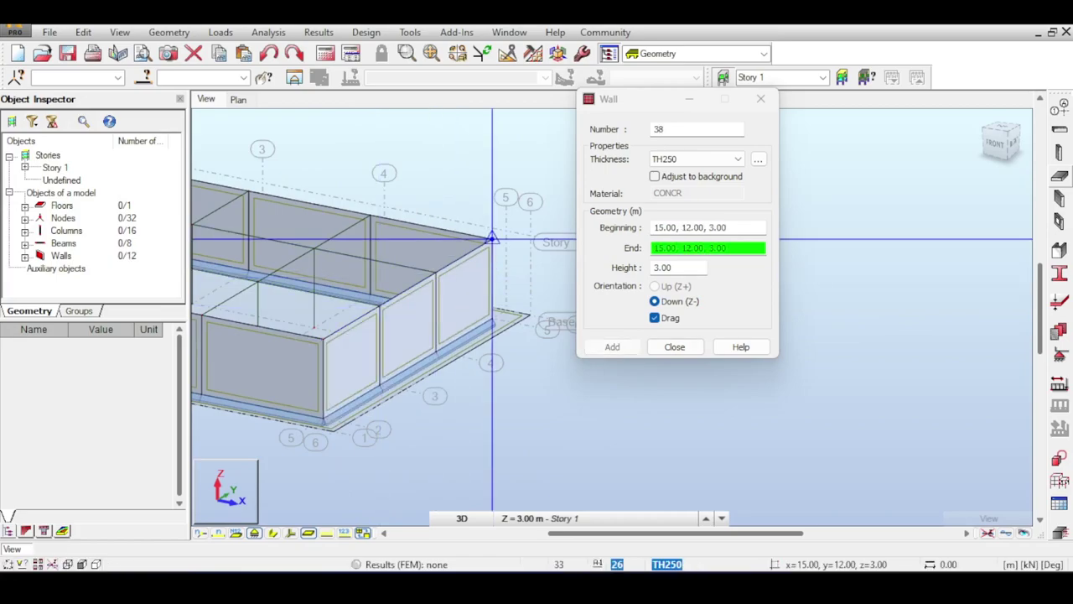
{"action": "left_click", "coordinate": [674, 347]}
In the front view, select all base-level nodes and delete their nodal supports.
{"action": "middle_click_drag", "start_coordinate": [436, 312], "coordinate": [776, 287]}
{"action": "scroll", "coordinate": [701, 294], "scroll_direction": "down", "scroll_amount": 3}
{"action": "left_click", "coordinate": [995, 143]}
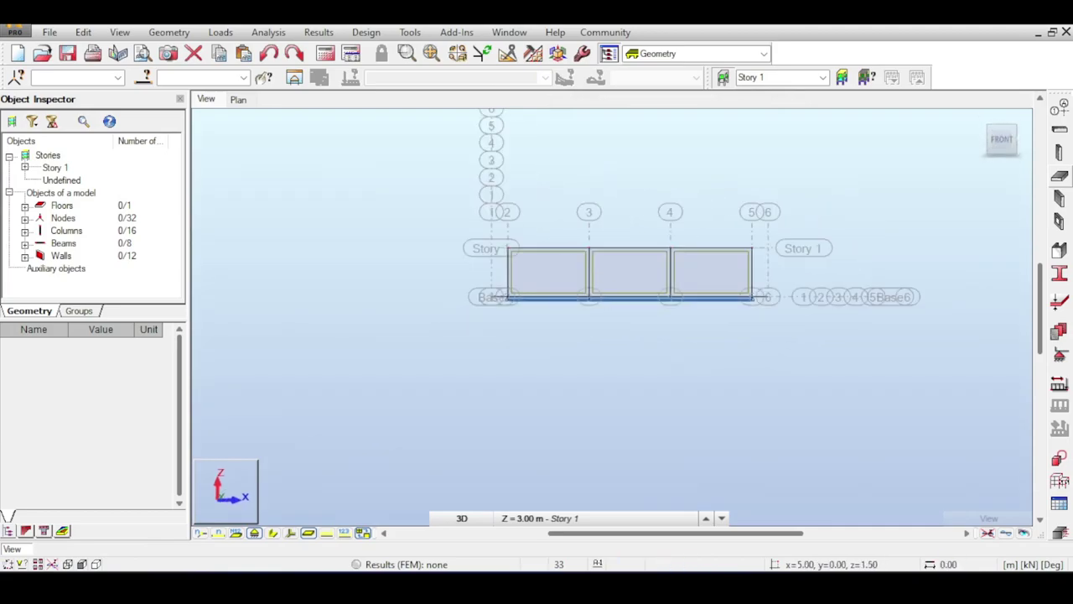
{"action": "left_click_drag", "start_coordinate": [466, 285], "coordinate": [790, 337]}
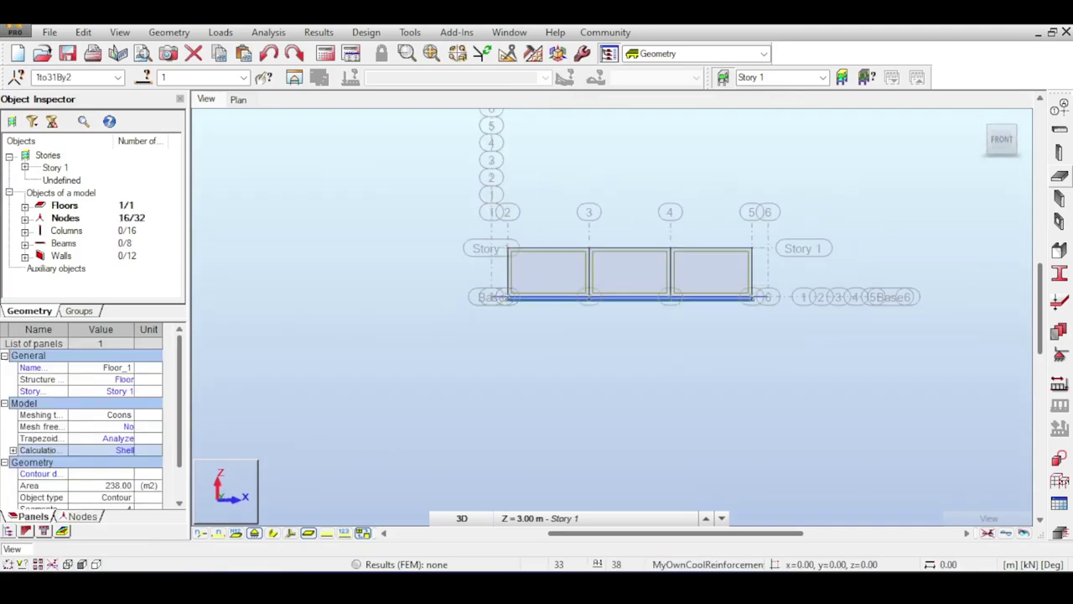
{"action": "left_click", "coordinate": [1061, 356]}
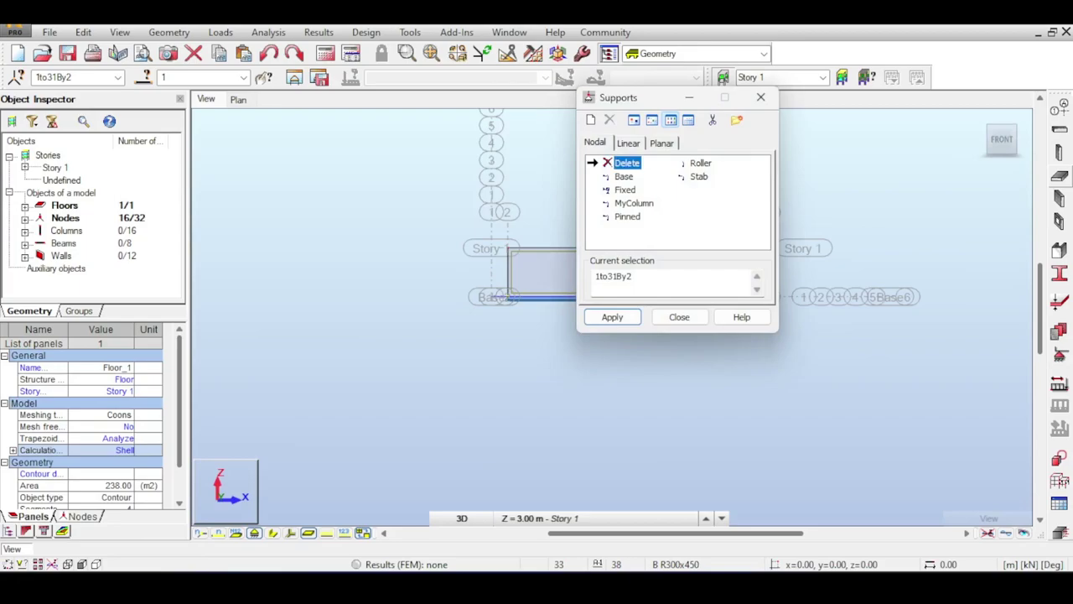
{"action": "left_click", "coordinate": [612, 317]}
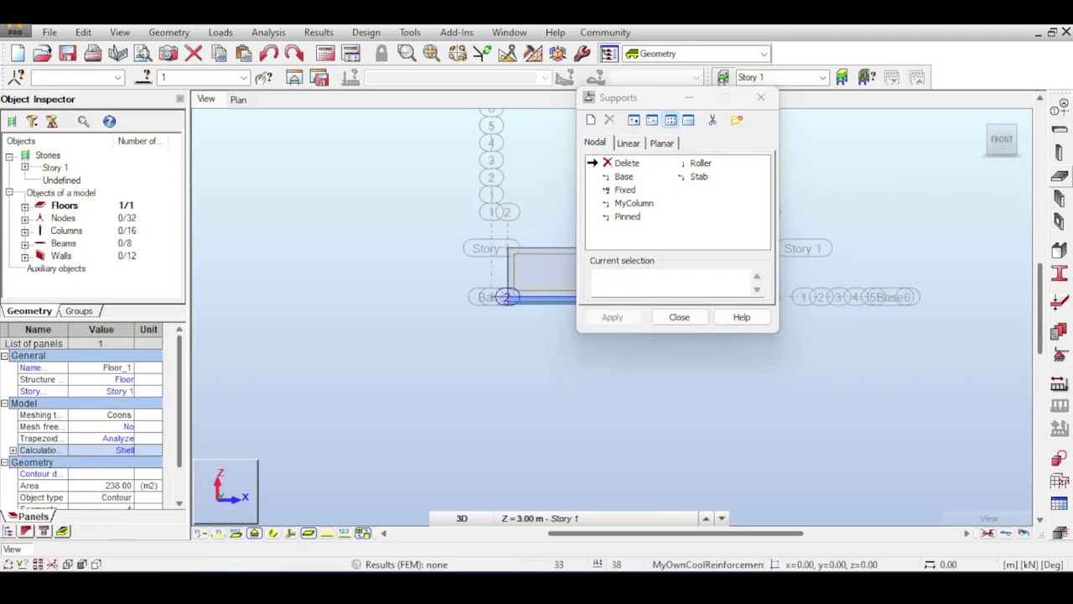
Try to delete the linear supports from the whole selected structure.
{"action": "middle_click_drag", "start_coordinate": [518, 327], "coordinate": [453, 327]}
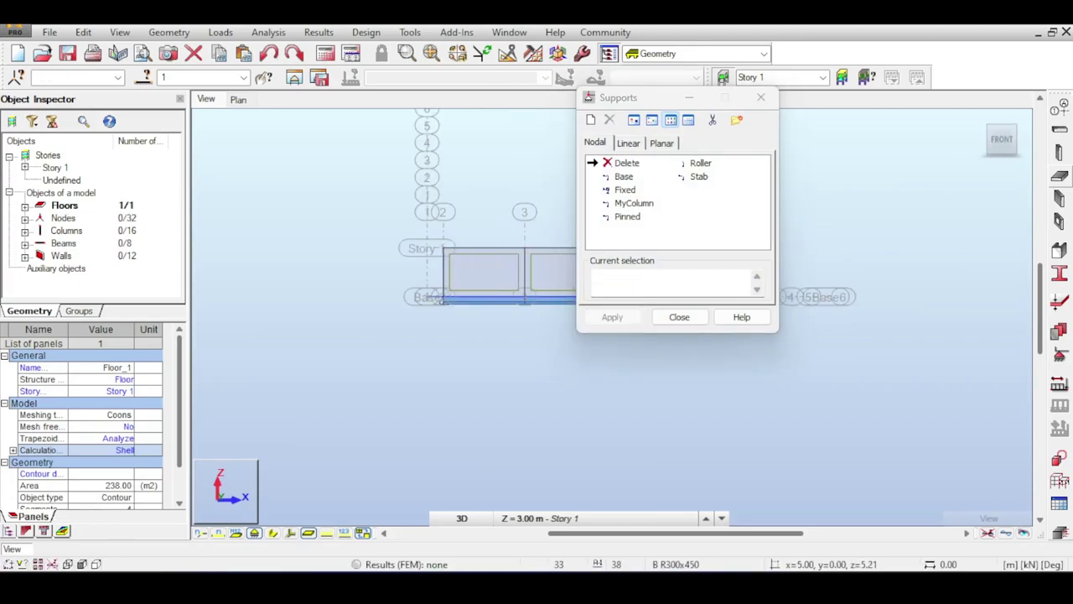
{"action": "left_click", "coordinate": [628, 143]}
{"action": "middle_click_drag", "start_coordinate": [404, 250], "coordinate": [296, 216]}
{"action": "left_click_drag", "start_coordinate": [272, 171], "coordinate": [638, 342]}
{"action": "left_click", "coordinate": [612, 317]}
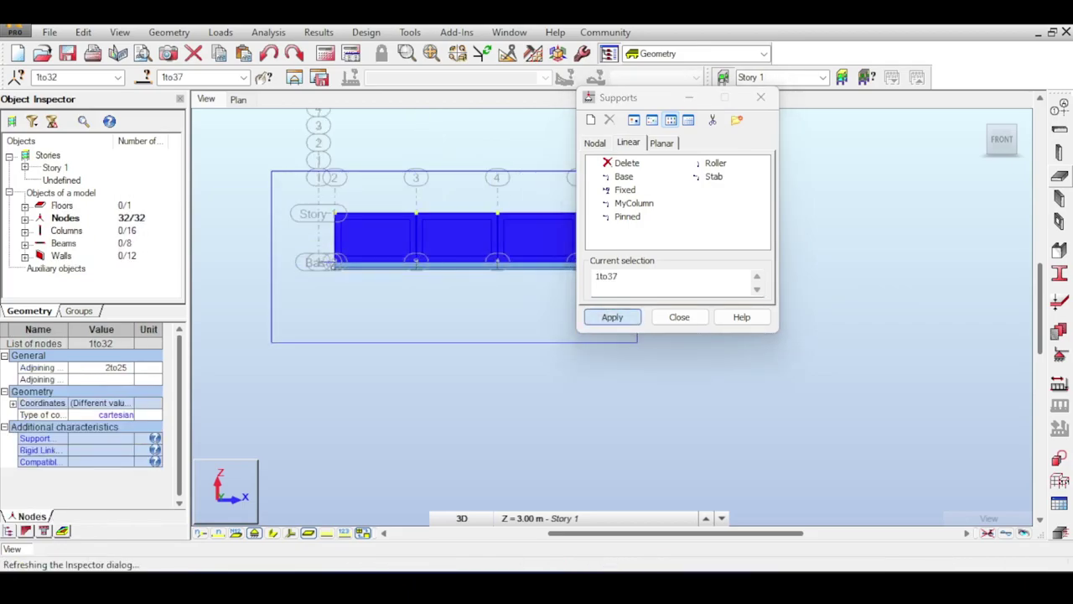
Try to delete the planar supports by selecting the whole structure, and close the support definition.
{"action": "left_click", "coordinate": [661, 143]}
{"action": "scroll", "coordinate": [335, 244], "scroll_direction": "down", "scroll_amount": 2}
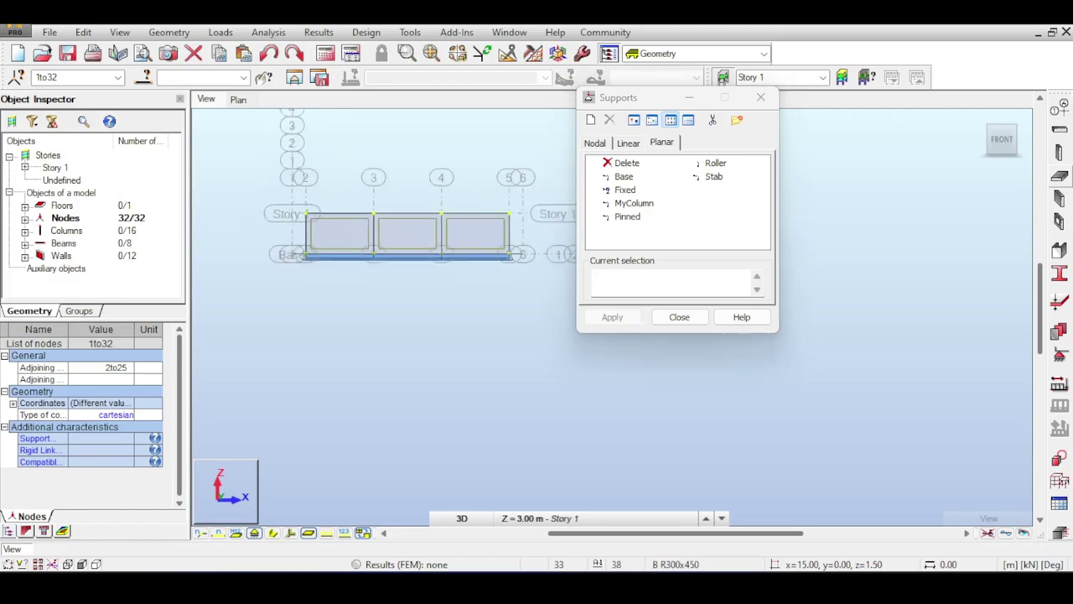
{"action": "left_click", "coordinate": [627, 164]}
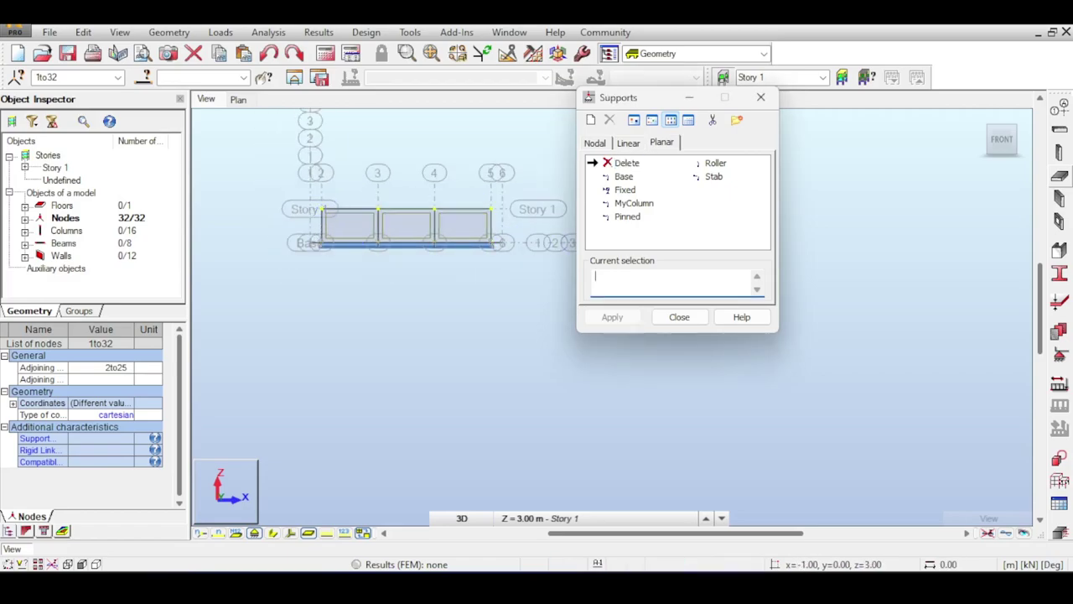
{"action": "left_click_drag", "start_coordinate": [293, 185], "coordinate": [544, 284]}
{"action": "left_click", "coordinate": [613, 317]}
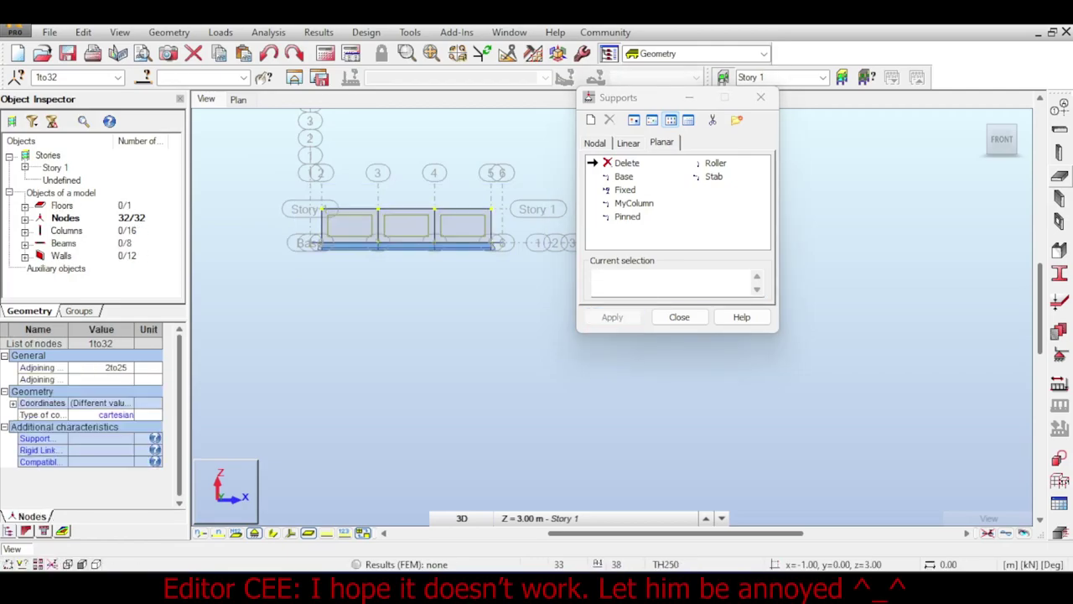
{"action": "left_click", "coordinate": [680, 317]}
Delete the remaining linear supports from the base edges of the perimeter walls and close the support definition.
{"action": "scroll", "coordinate": [449, 233], "scroll_direction": "up", "scroll_amount": 5}
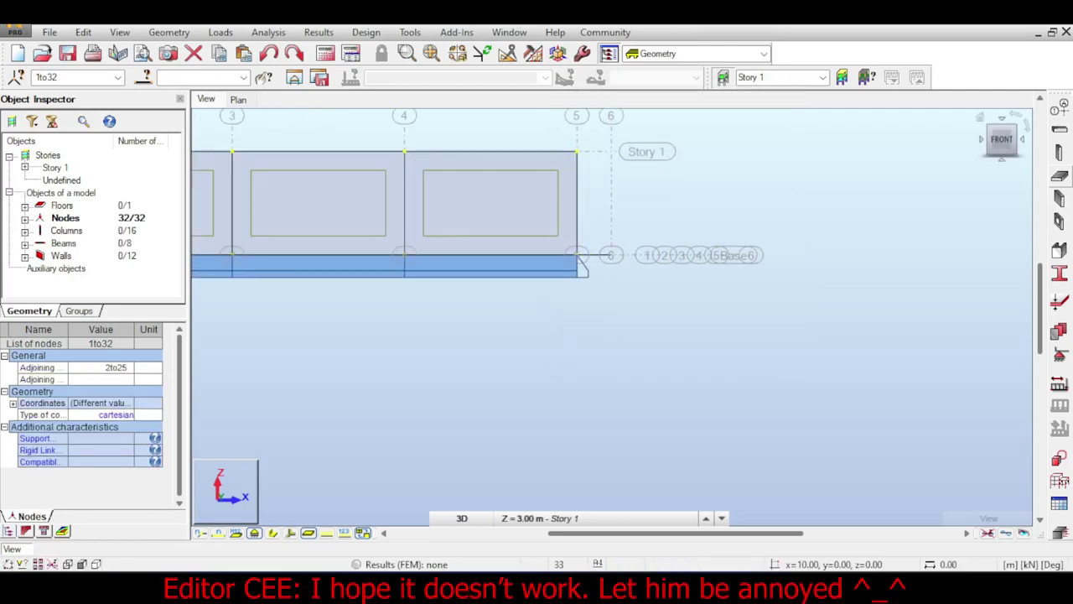
{"action": "left_click", "coordinate": [980, 116]}
{"action": "right_click", "coordinate": [568, 173]}
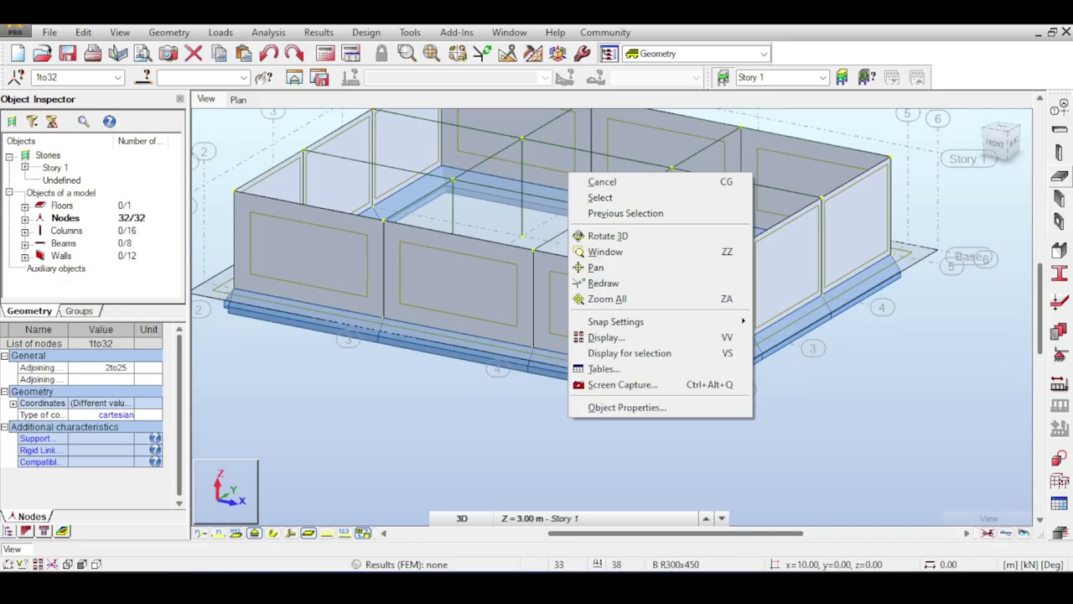
{"action": "left_click", "coordinate": [602, 182]}
{"action": "left_click", "coordinate": [1061, 355]}
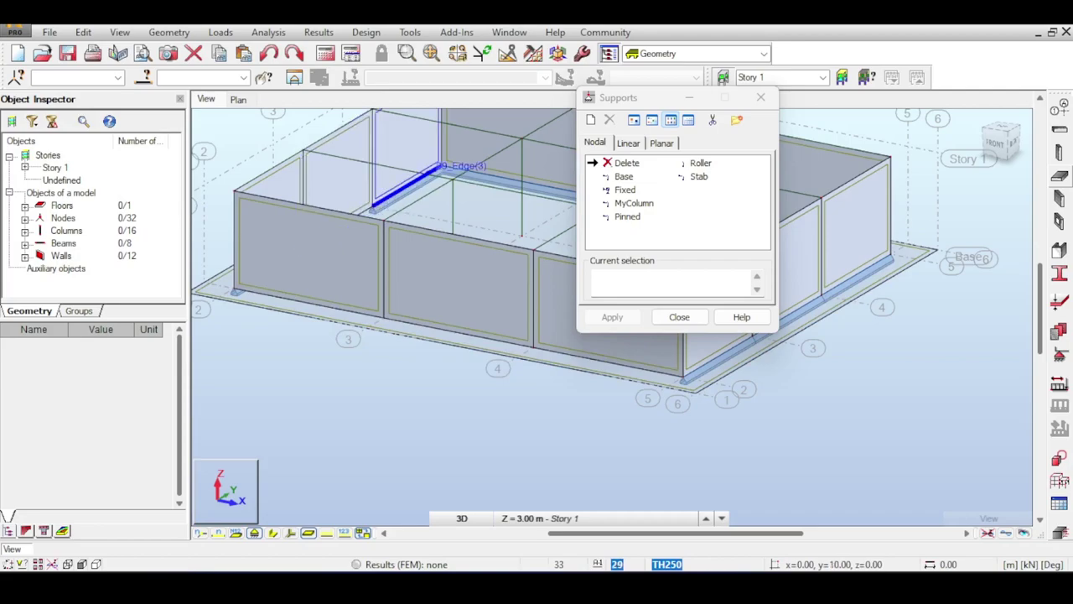
{"action": "middle_click_drag", "start_coordinate": [549, 193], "coordinate": [351, 203]}
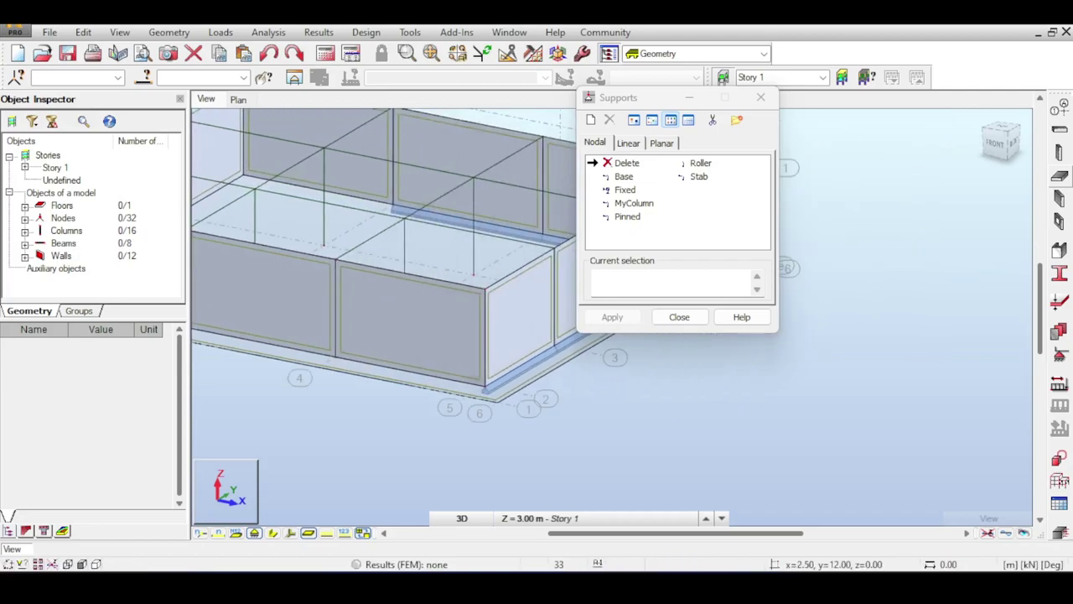
{"action": "middle_click_drag", "start_coordinate": [544, 167], "coordinate": [399, 164]}
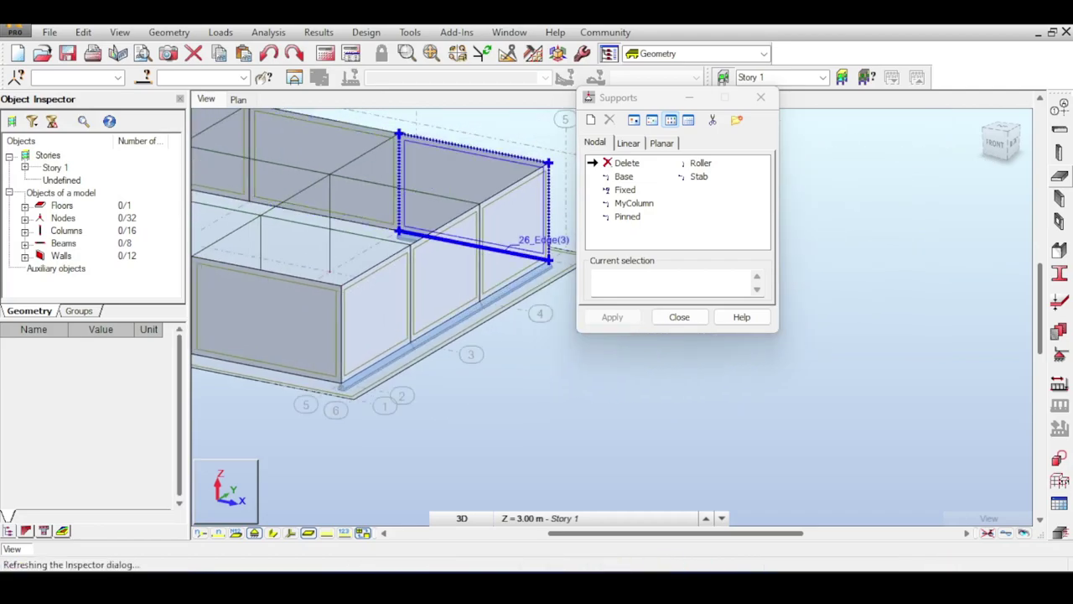
{"action": "middle_click_drag", "start_coordinate": [445, 268], "coordinate": [317, 292], "text": "shift"}
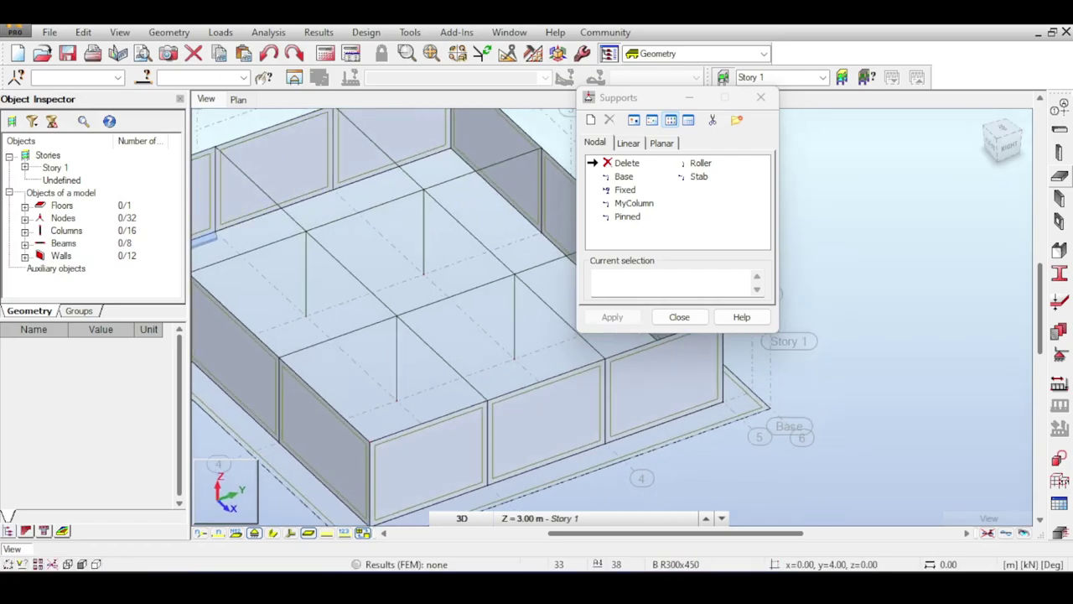
{"action": "middle_click_drag", "start_coordinate": [206, 237], "coordinate": [485, 238]}
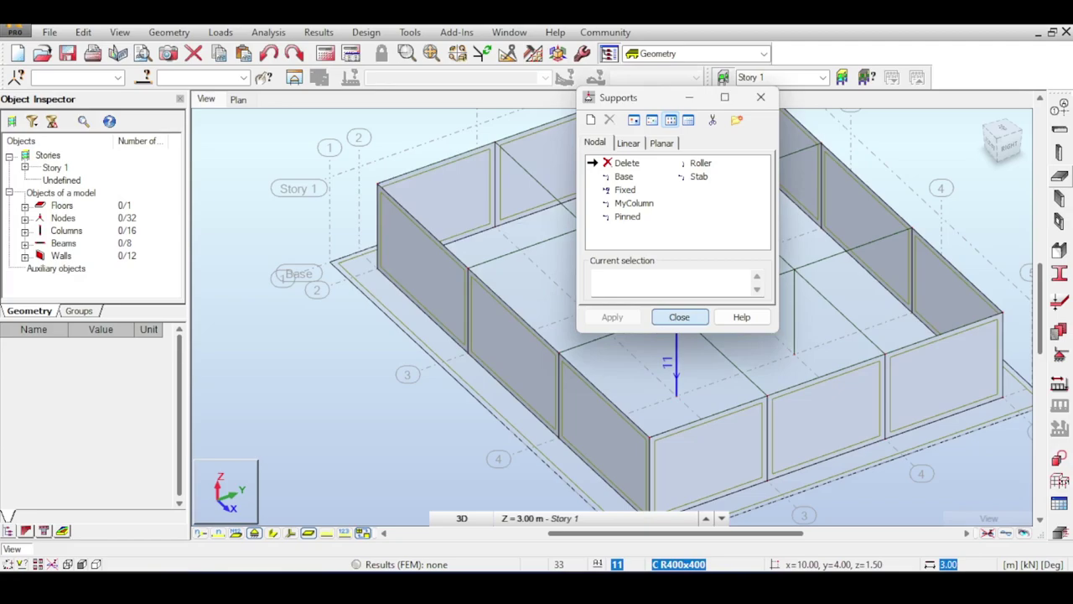
{"action": "left_click", "coordinate": [679, 317]}
Delete the three TH250 walls along y = 0 between x = 0 and x = 15.
{"action": "left_click_drag", "start_coordinate": [1002, 143], "coordinate": [1034, 132]}
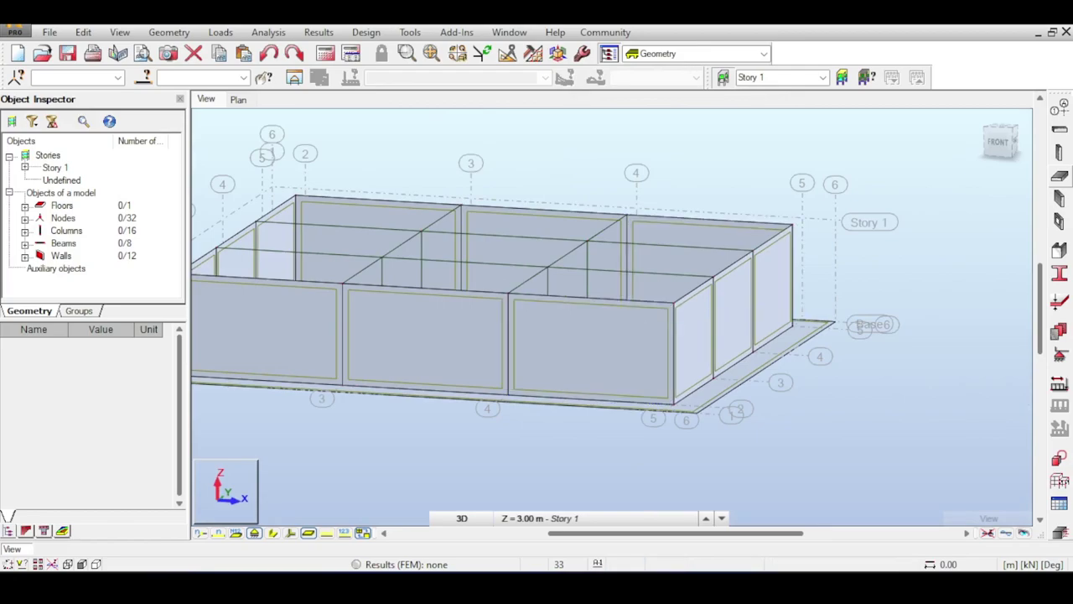
{"action": "middle_click_drag", "start_coordinate": [793, 225], "coordinate": [804, 240]}
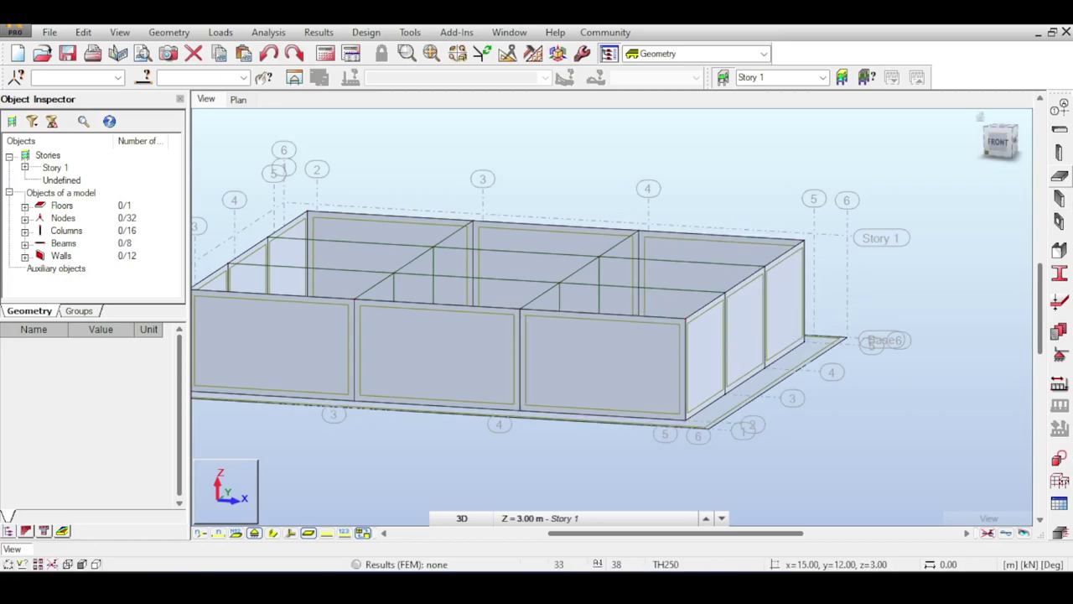
{"action": "left_click", "coordinate": [579, 409]}
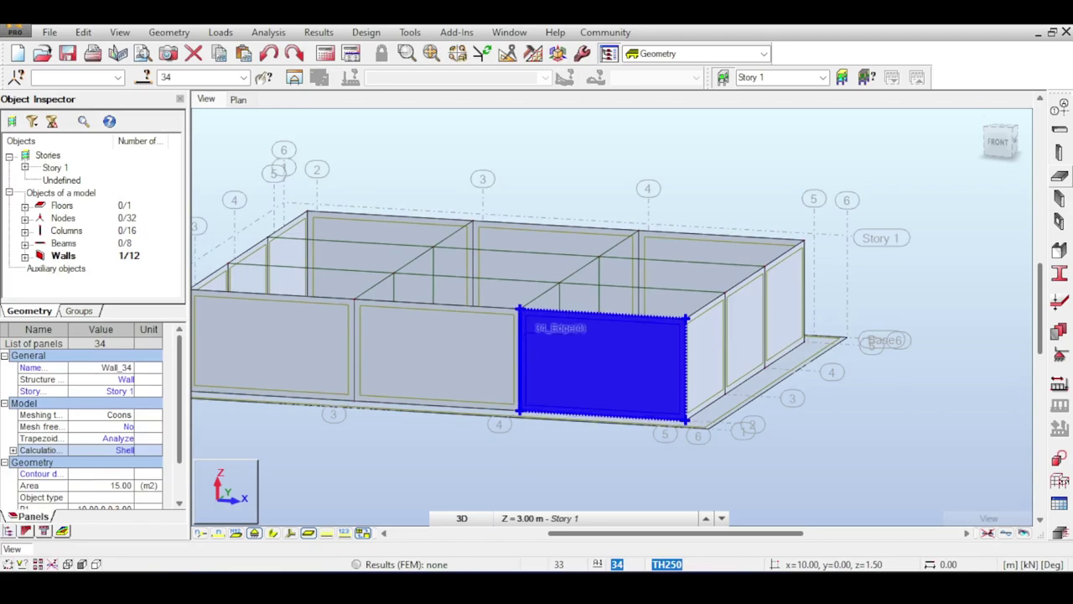
{"action": "key", "text": "Delete"}
{"action": "key", "text": "Delete"}
{"action": "left_click", "coordinate": [354, 346]}
{"action": "key", "text": "Delete"}
{"action": "middle_click_drag", "start_coordinate": [355, 346], "coordinate": [393, 368]}
Use the Floor tool with TH250 thickness and rectangle definition to draw a vertical panel along y = 0 from x = 0 to x = 5.
{"action": "left_click", "coordinate": [1060, 199]}
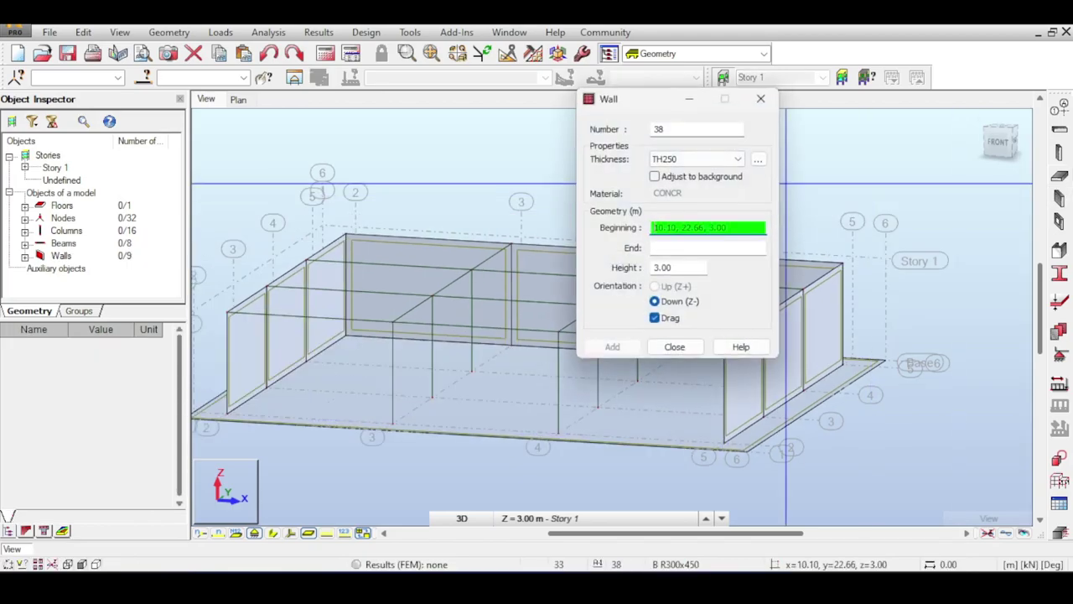
{"action": "left_click", "coordinate": [762, 99]}
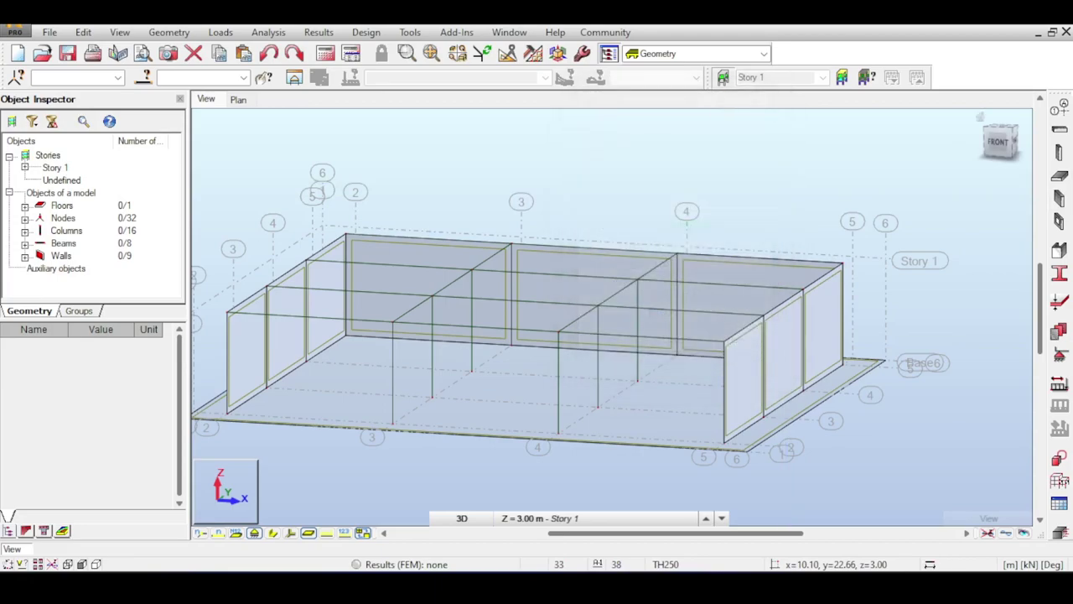
{"action": "left_click", "coordinate": [1060, 177]}
{"action": "left_click", "coordinate": [960, 165]}
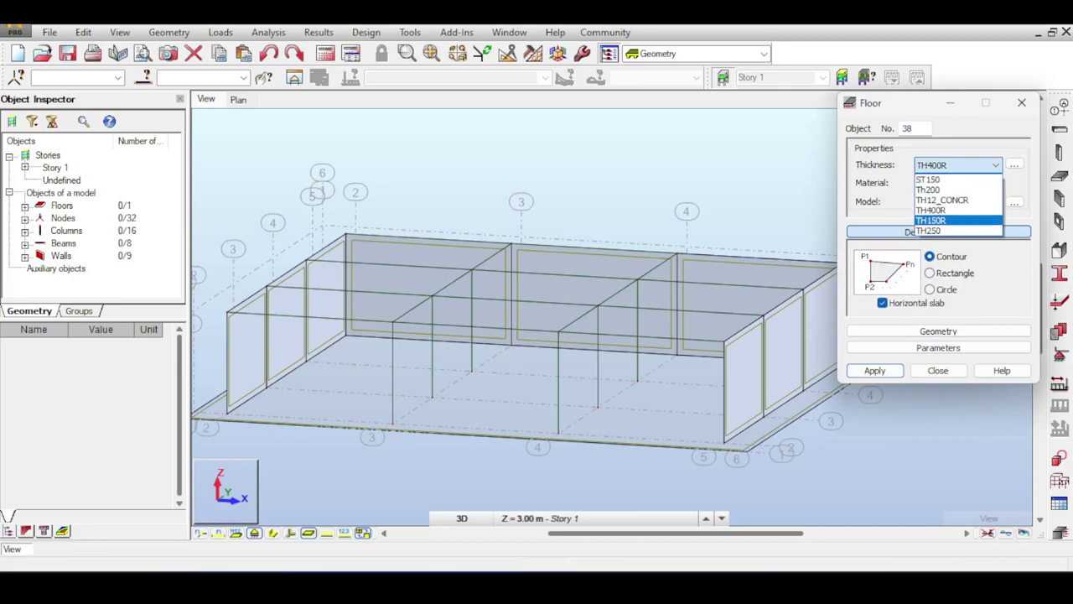
{"action": "left_click", "coordinate": [930, 231]}
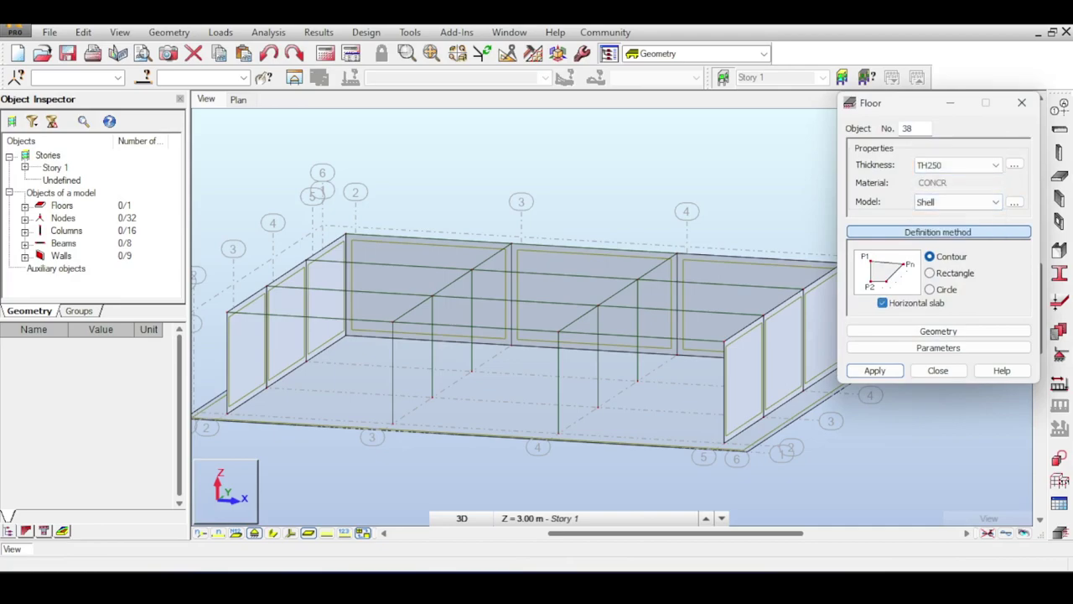
{"action": "left_click", "coordinate": [930, 273]}
{"action": "middle_click_drag", "start_coordinate": [427, 236], "coordinate": [592, 244]}
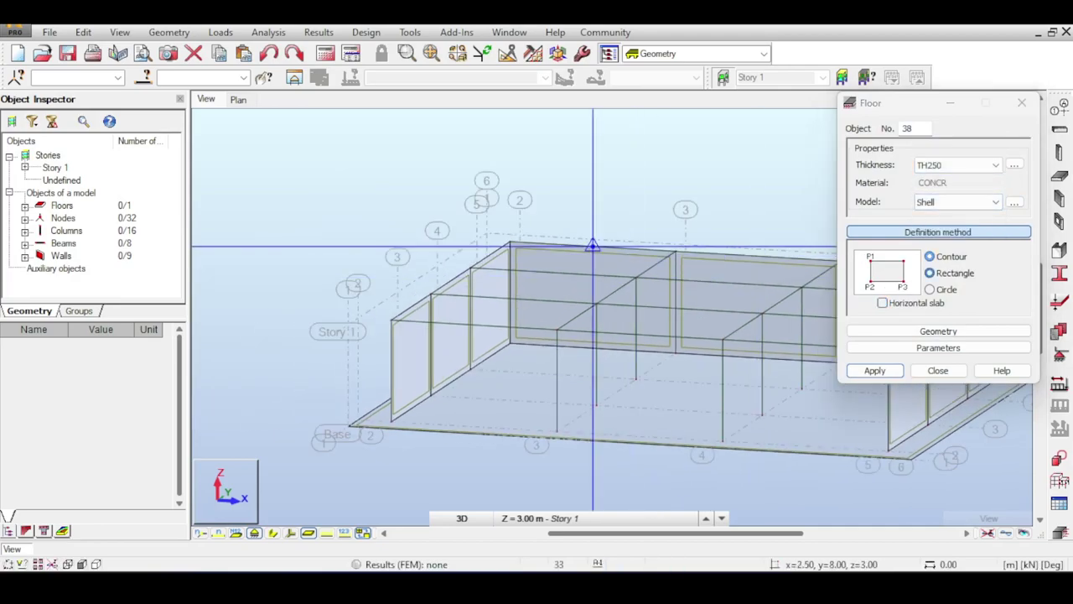
{"action": "left_click", "coordinate": [391, 421]}
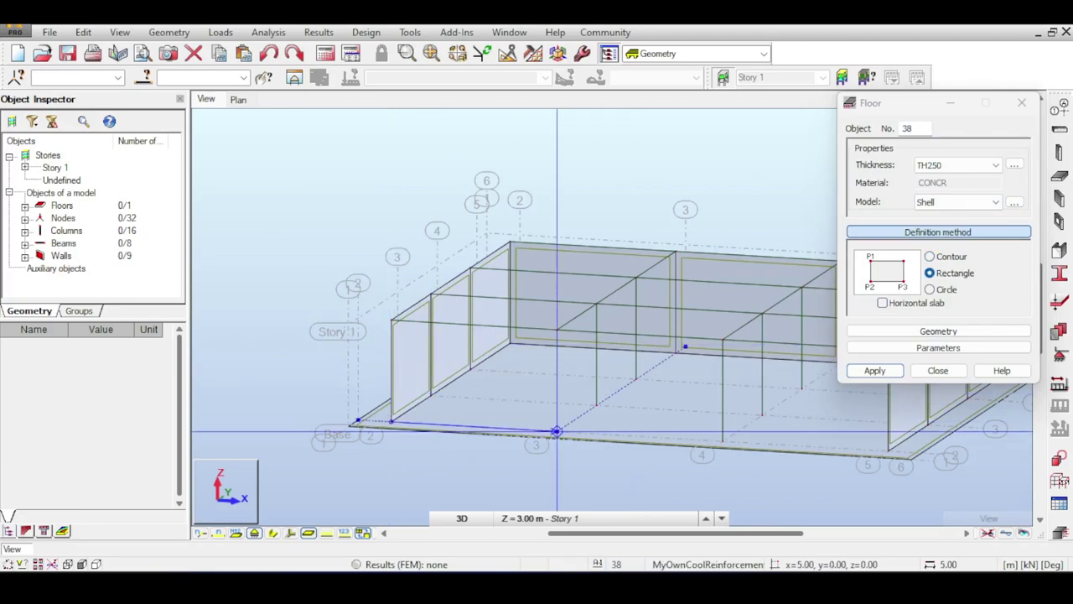
{"action": "left_click", "coordinate": [557, 431]}
{"action": "left_click", "coordinate": [557, 329]}
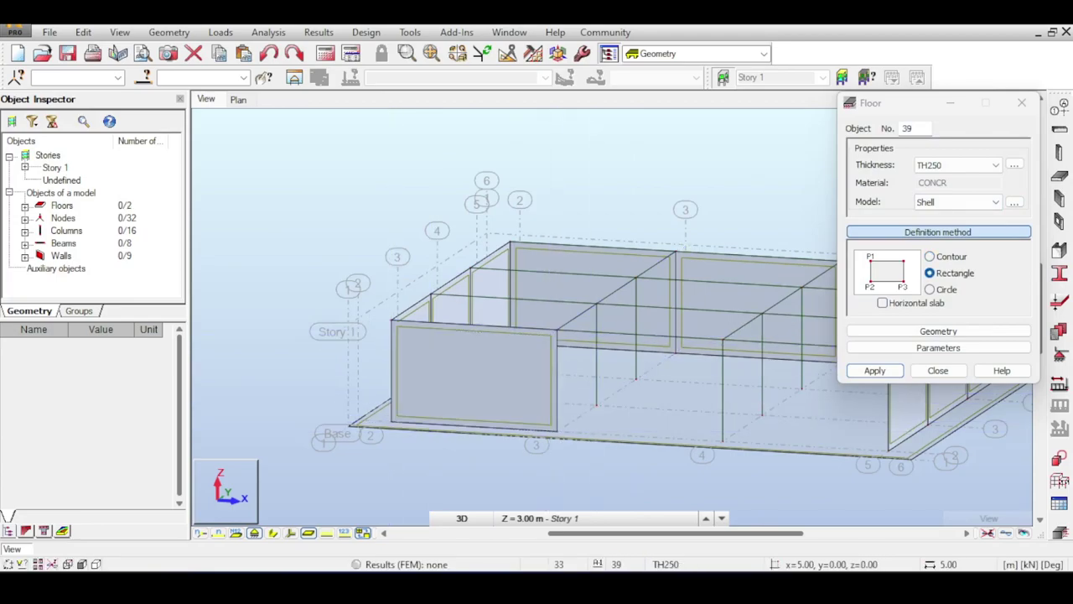
Draw two more vertical TH250 rectangular panels along y = 0, from x = 5 to 10 and from x = 10 to 15.
{"action": "left_click", "coordinate": [557, 431]}
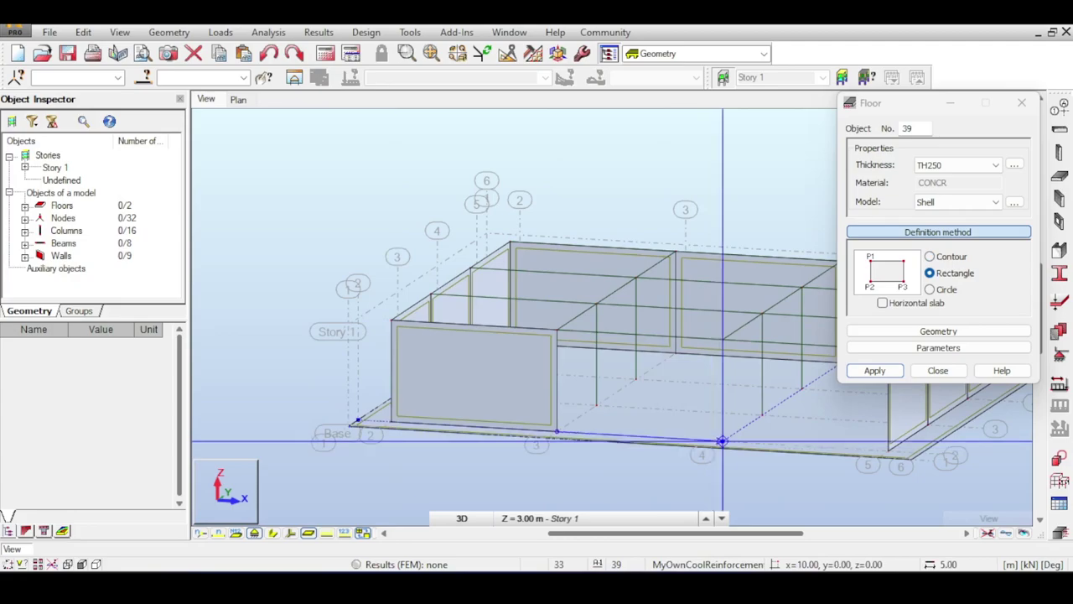
{"action": "left_click", "coordinate": [723, 441]}
{"action": "left_click", "coordinate": [723, 339]}
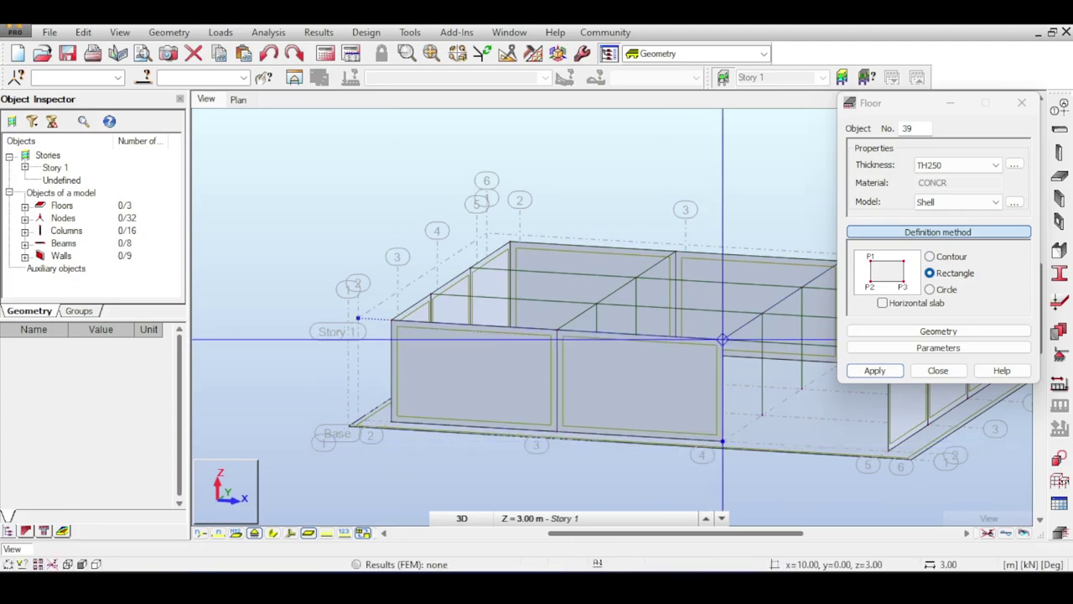
{"action": "middle_click_drag", "start_coordinate": [762, 414], "coordinate": [614, 375]}
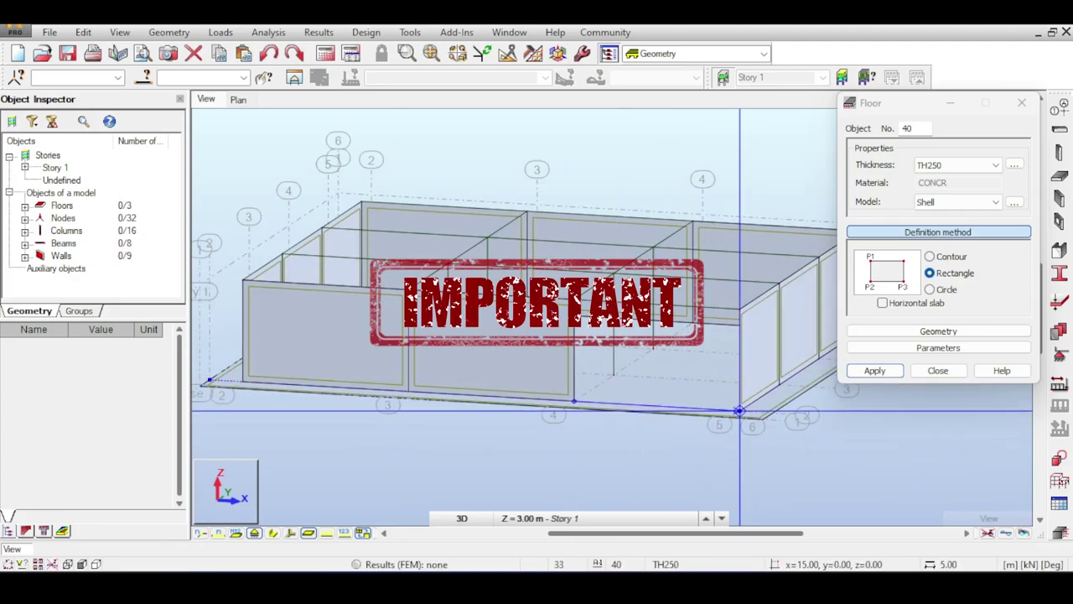
{"action": "left_click", "coordinate": [740, 411]}
{"action": "left_click", "coordinate": [740, 309]}
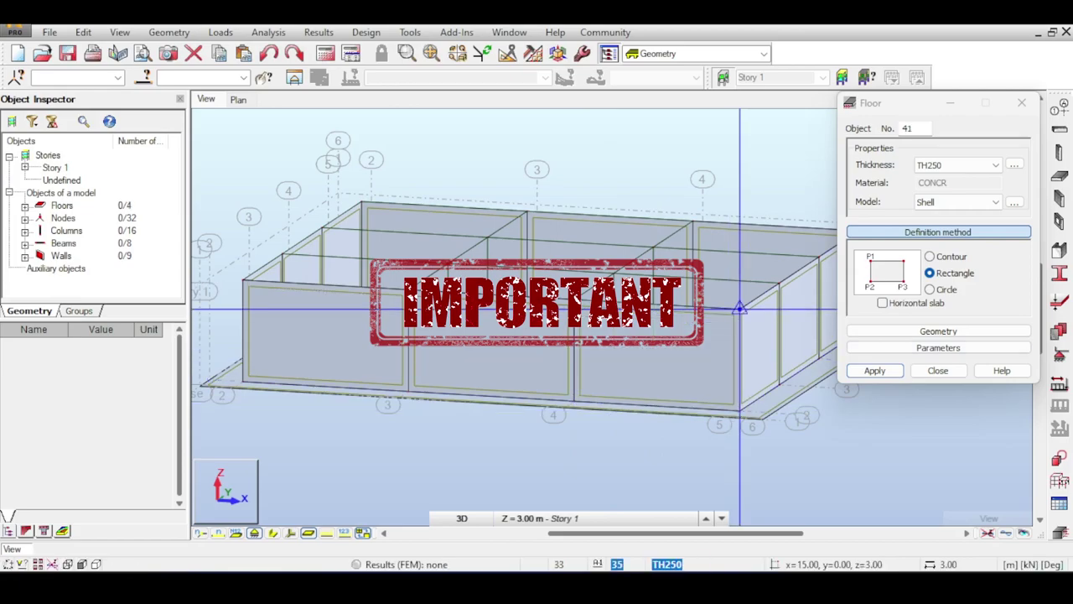
{"action": "key", "text": "Escape"}
Display the local coordinate systems and compare the axis directions of the panels along y = 0 with the neighbouring walls.
{"action": "left_click", "coordinate": [291, 534]}
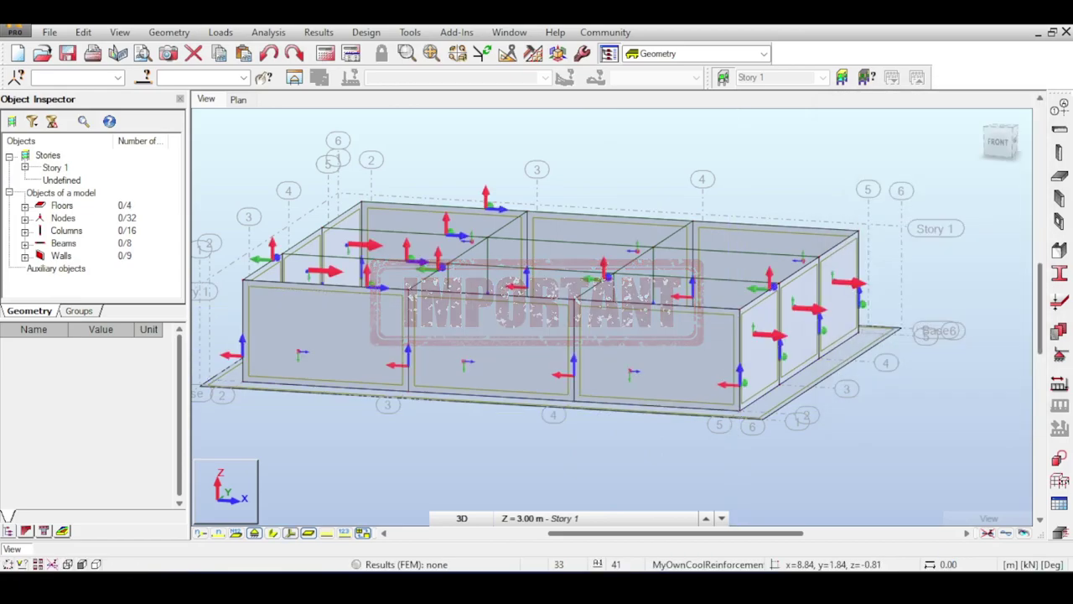
{"action": "scroll", "coordinate": [541, 350], "scroll_direction": "up", "scroll_amount": 1}
{"action": "scroll", "coordinate": [540, 372], "scroll_direction": "up", "scroll_amount": 3}
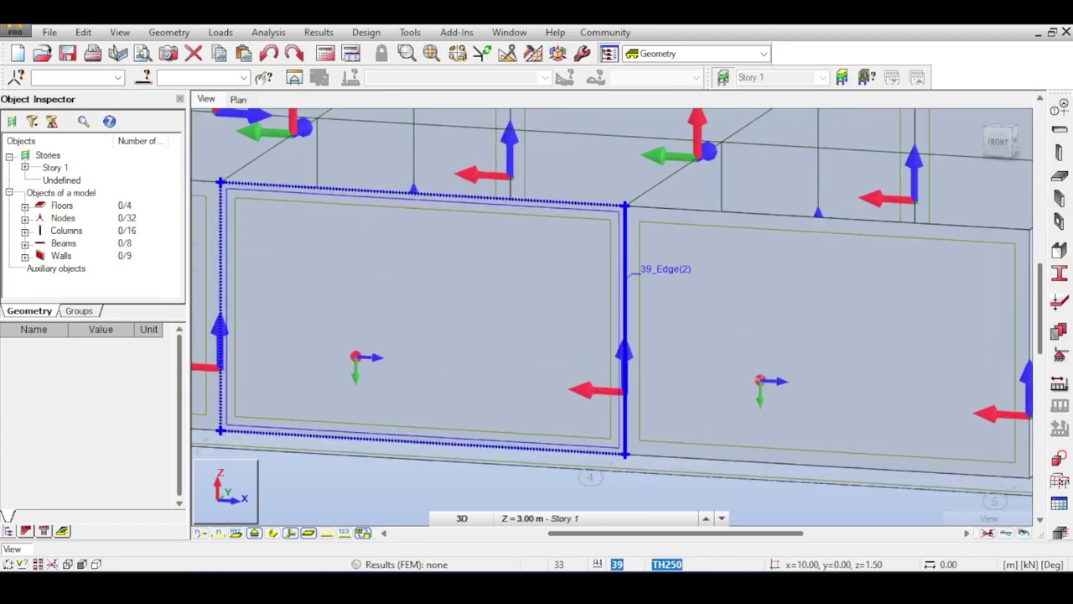
{"action": "scroll", "coordinate": [541, 371], "scroll_direction": "down", "scroll_amount": 3}
{"action": "scroll", "coordinate": [727, 398], "scroll_direction": "up", "scroll_amount": 3}
{"action": "scroll", "coordinate": [706, 298], "scroll_direction": "down", "scroll_amount": 2}
{"action": "middle_click_drag", "start_coordinate": [789, 293], "coordinate": [700, 301]}
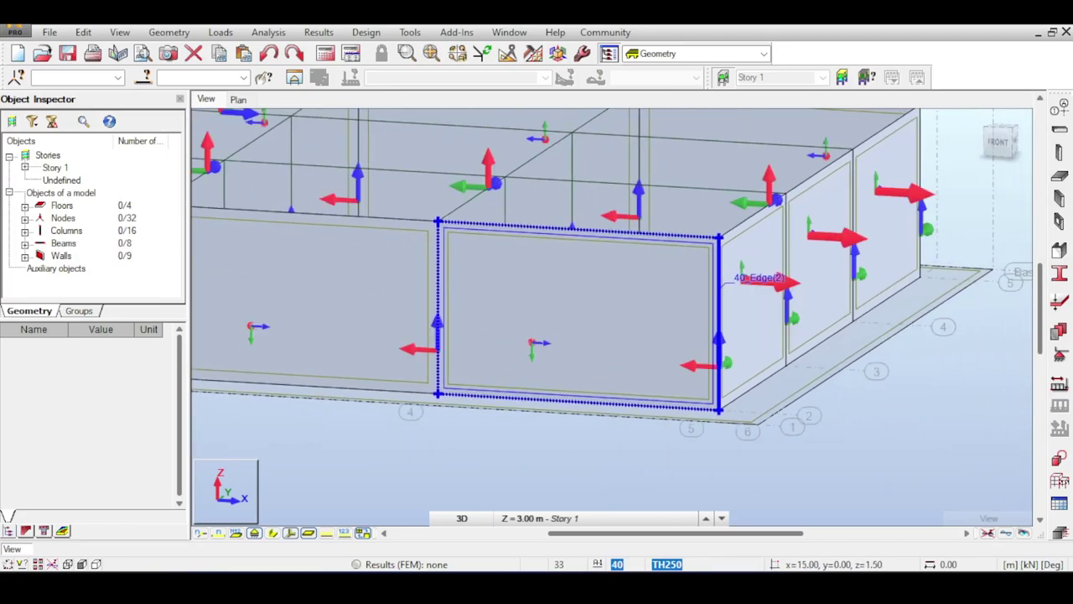
{"action": "left_click", "coordinate": [1013, 144]}
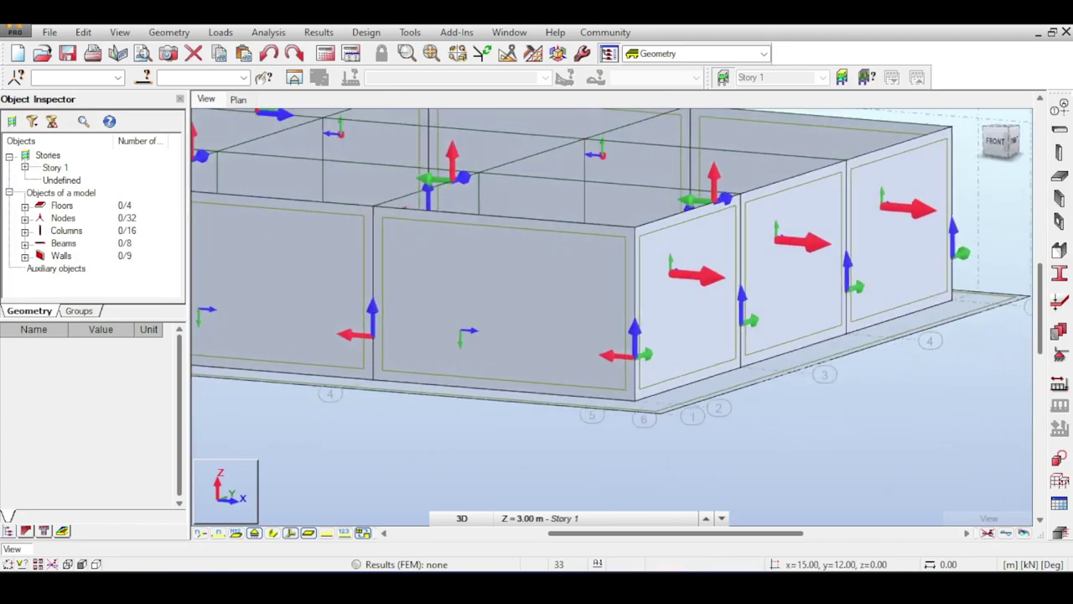
{"action": "left_click_drag", "start_coordinate": [998, 144], "coordinate": [759, 149]}
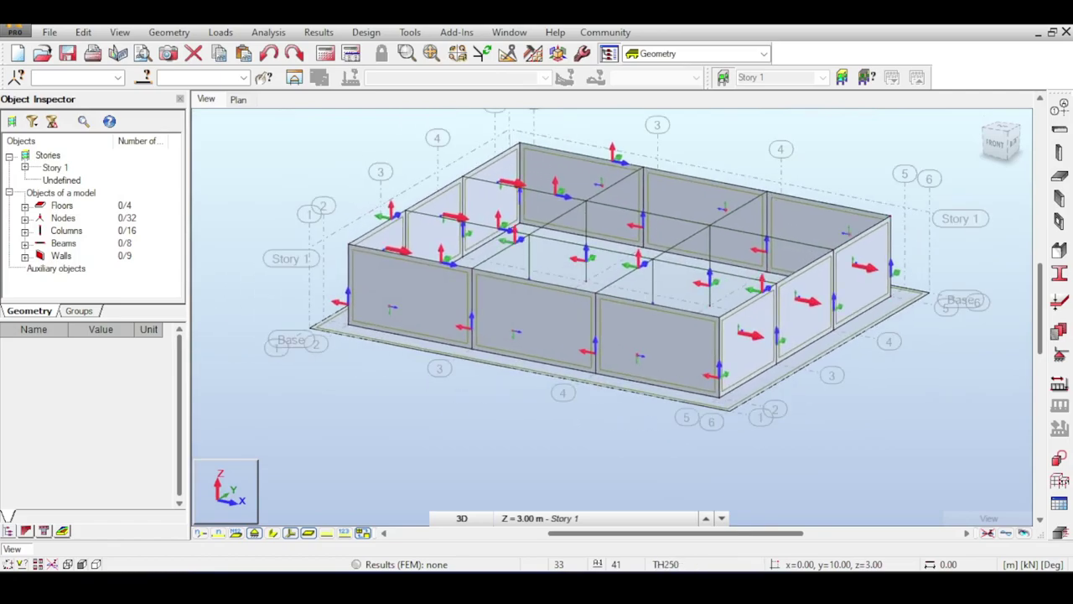
Examine the local axes of the walls along x = 15 and select the wall between y = 8 and y = 12.
{"action": "right_click", "coordinate": [735, 123]}
{"action": "left_click", "coordinate": [765, 131]}
{"action": "scroll", "coordinate": [770, 370], "scroll_direction": "up", "scroll_amount": 1}
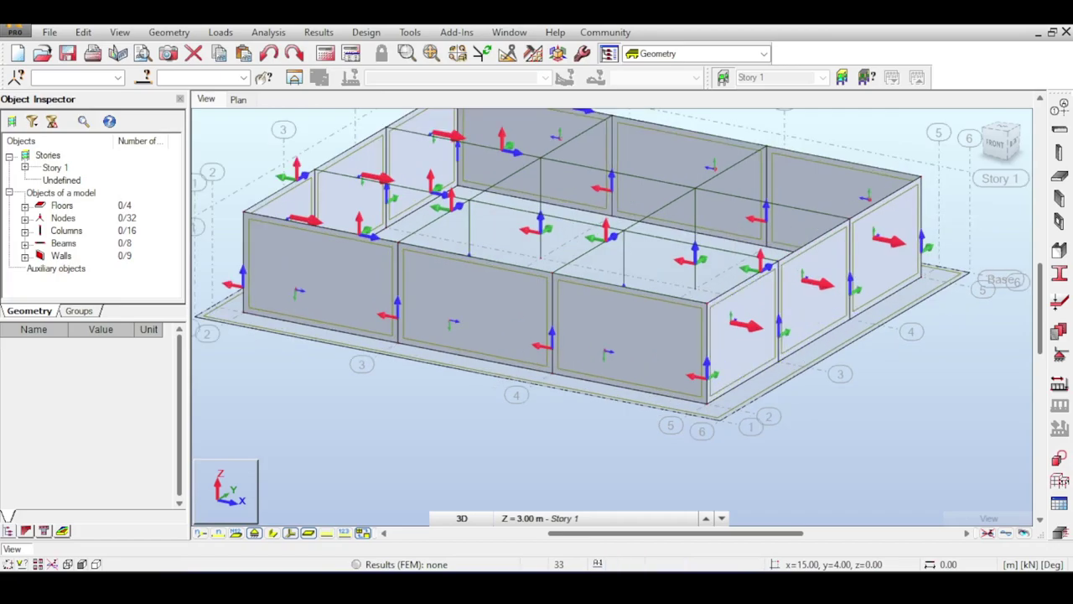
{"action": "middle_click_drag", "start_coordinate": [707, 303], "coordinate": [728, 331]}
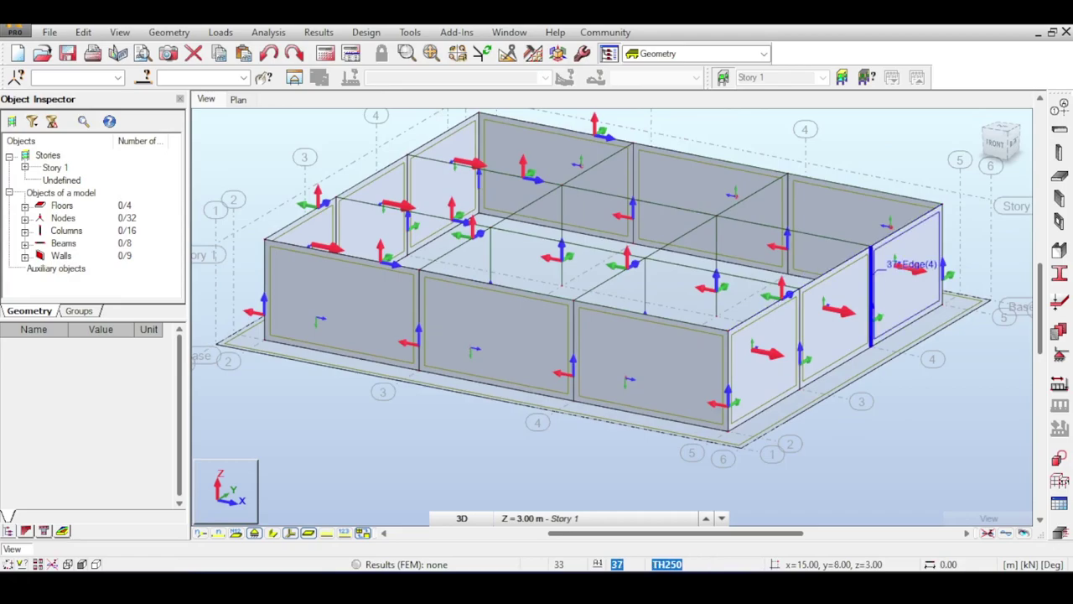
{"action": "scroll", "coordinate": [889, 260], "scroll_direction": "up", "scroll_amount": 2}
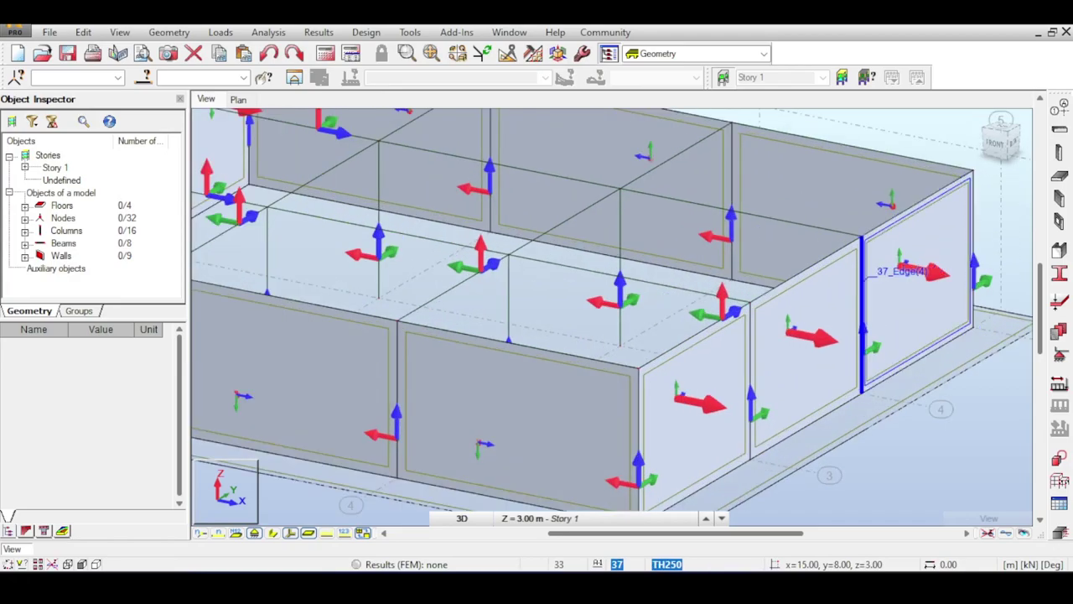
{"action": "scroll", "coordinate": [916, 208], "scroll_direction": "down", "scroll_amount": 3}
{"action": "middle_click_drag", "start_coordinate": [877, 176], "coordinate": [856, 238]}
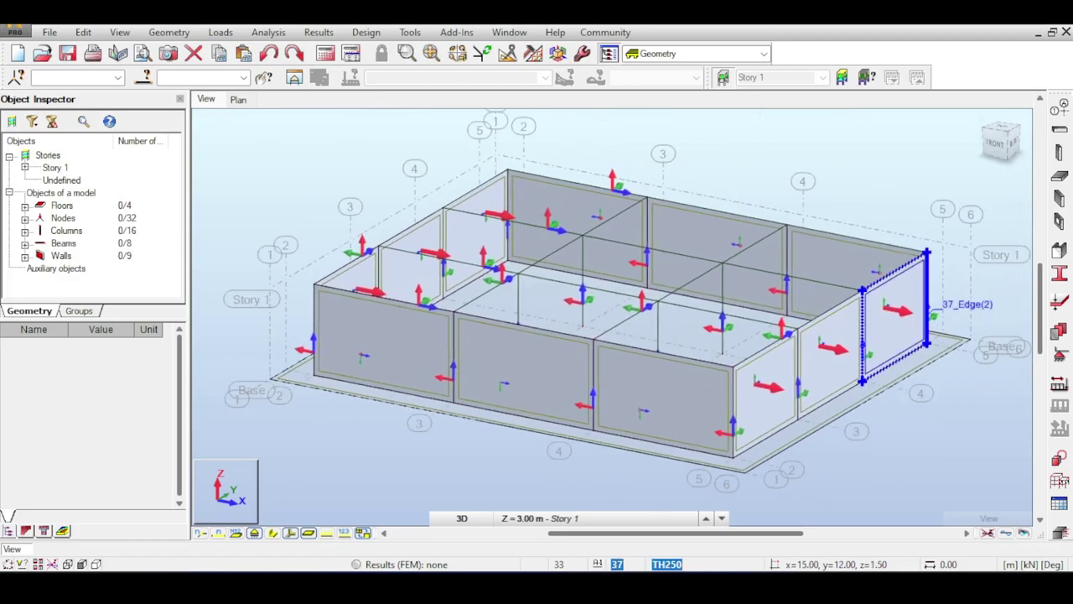
{"action": "left_click", "coordinate": [922, 302]}
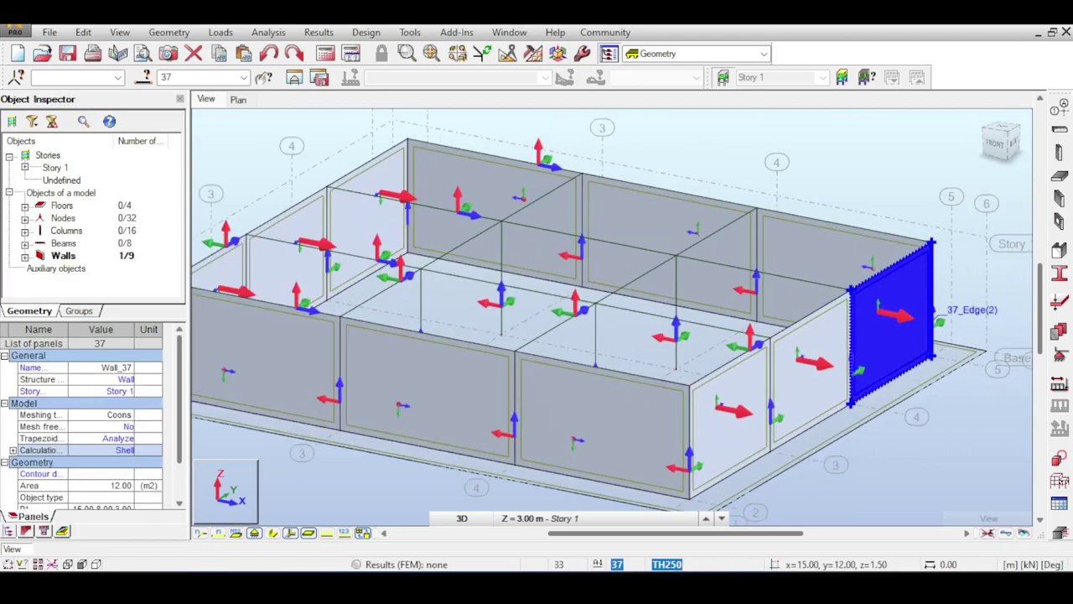
{"action": "scroll", "coordinate": [948, 302], "scroll_direction": "up", "scroll_amount": 3}
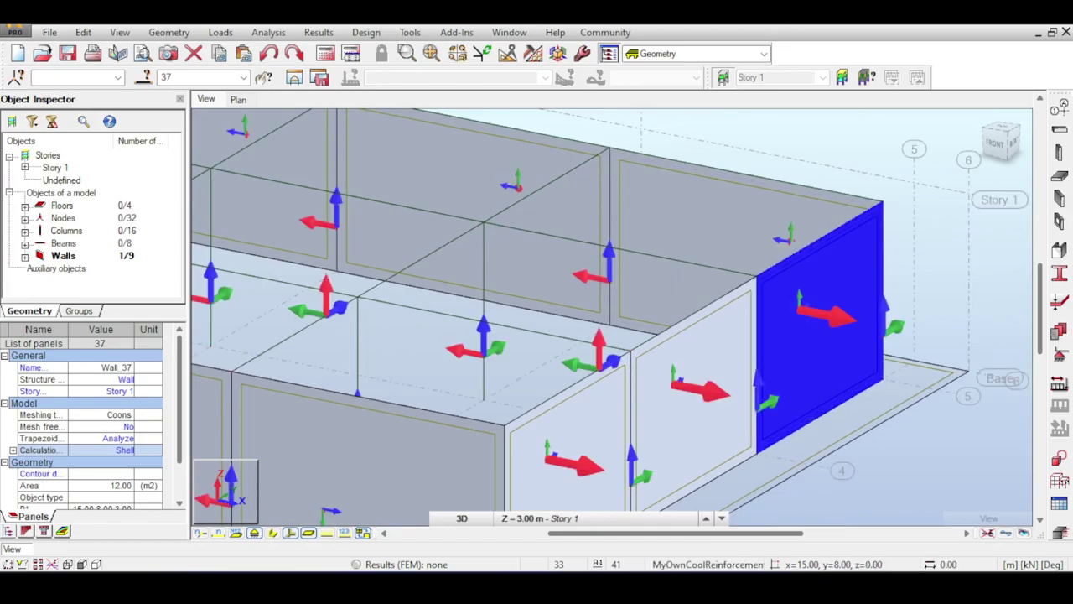
Switch to Paint to review the wall sketches and return to the structural model.
{"action": "mouse_move", "coordinate": [658, 588]}
{"action": "left_click", "coordinate": [655, 508]}
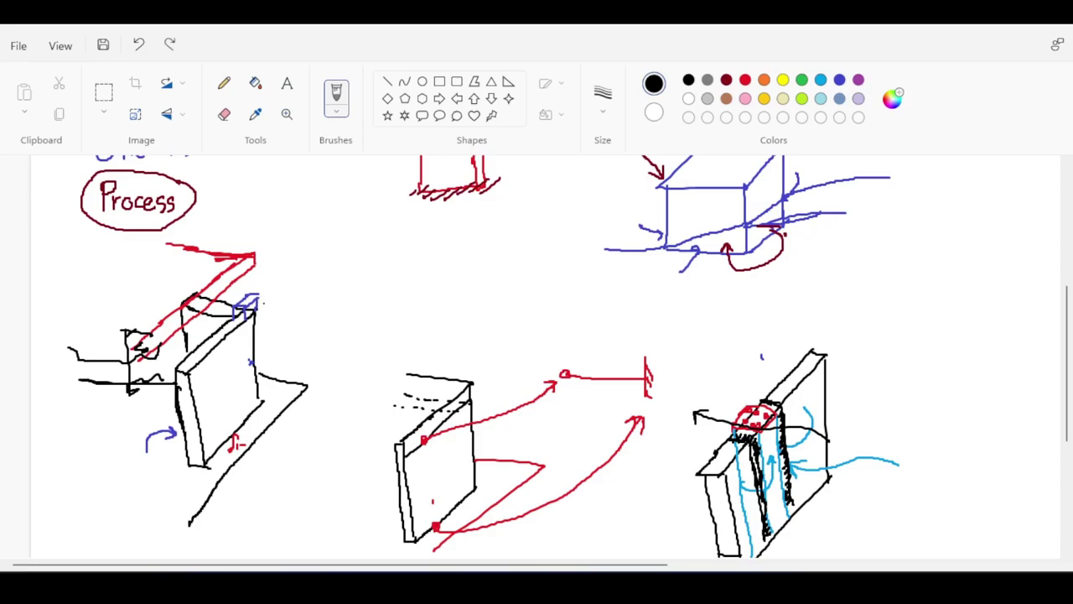
{"action": "key", "text": "alt+Tab"}
Delete the wall along x = 15 between y = 8 and y = 12.
{"action": "mouse_move", "coordinate": [599, 214]}
{"action": "middle_mouse_down", "text": "shift"}
{"action": "mouse_move", "coordinate": [602, 260]}
{"action": "mouse_move", "coordinate": [629, 194]}
{"action": "middle_mouse_up", "text": "shift"}
{"action": "scroll", "coordinate": [794, 244], "scroll_direction": "up", "scroll_amount": 4}
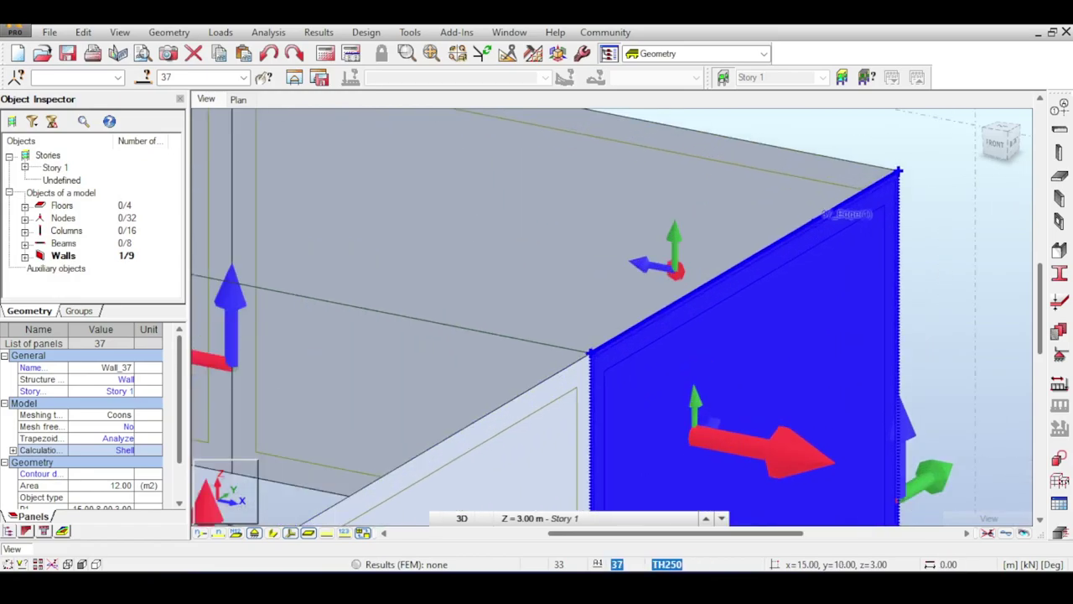
{"action": "middle_click_drag", "start_coordinate": [811, 221], "coordinate": [736, 236]}
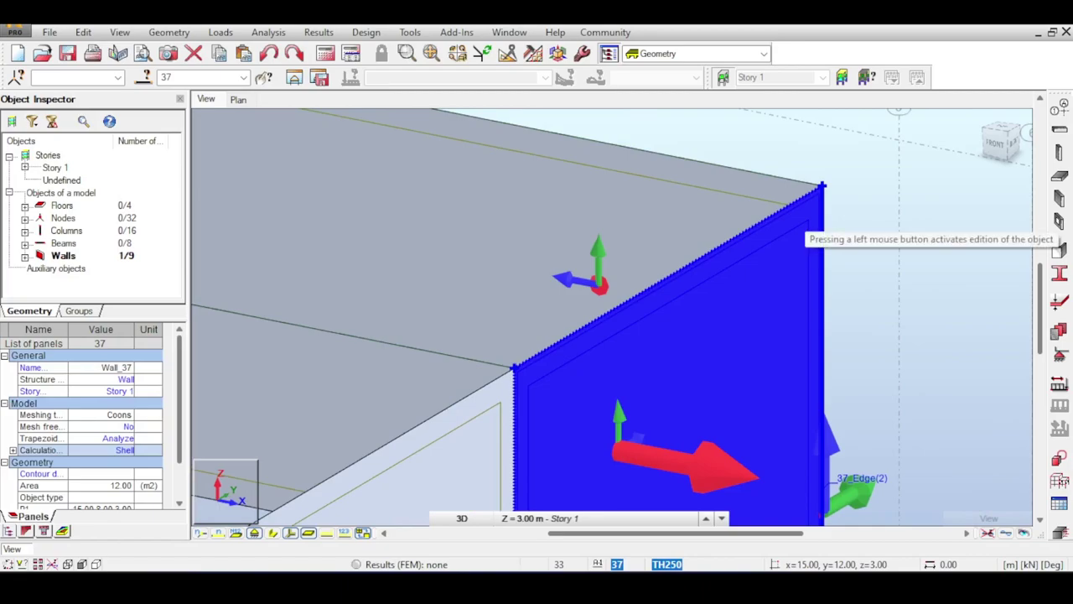
{"action": "scroll", "coordinate": [805, 232], "scroll_direction": "down", "scroll_amount": 5}
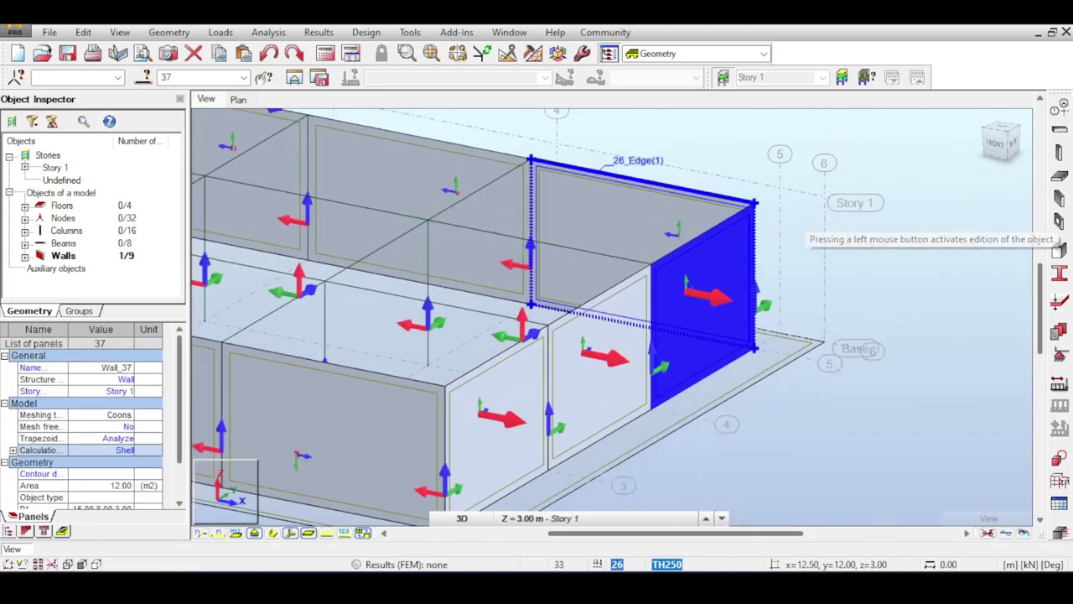
{"action": "middle_click_drag", "start_coordinate": [642, 181], "coordinate": [802, 233]}
{"action": "middle_click_drag", "start_coordinate": [806, 315], "coordinate": [807, 225]}
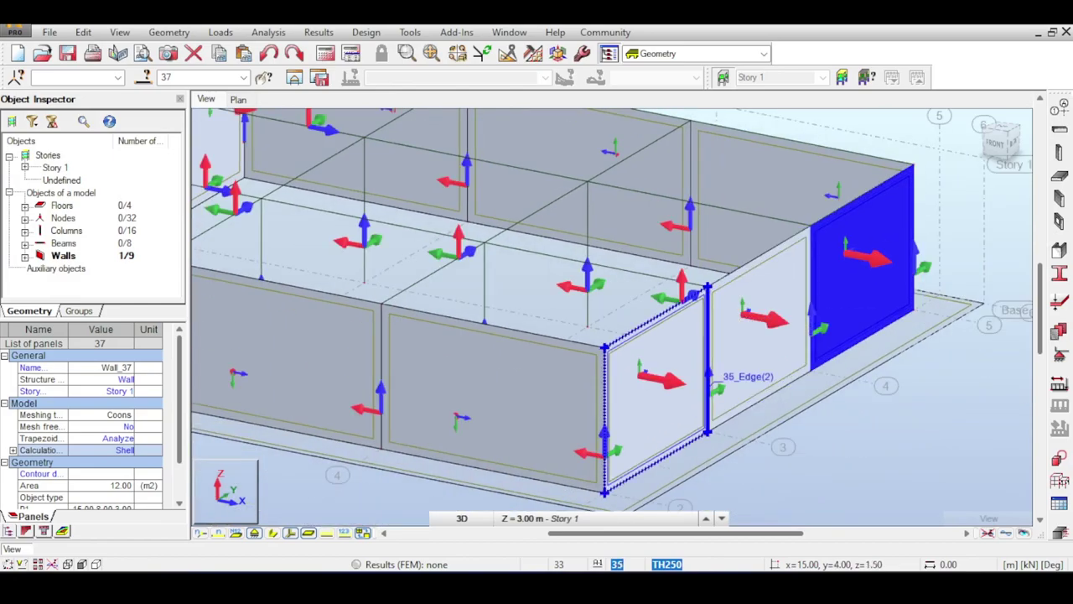
{"action": "left_click", "coordinate": [847, 257]}
{"action": "key", "text": "Delete"}
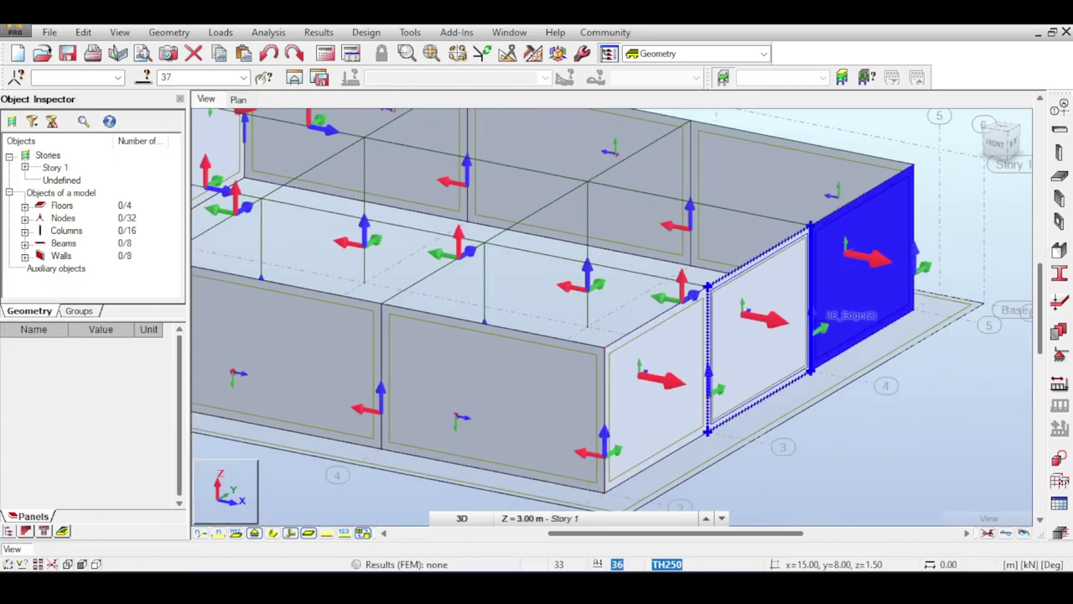
Delete the walls along the x = 15 m end of the building.
{"action": "left_click", "coordinate": [671, 309]}
{"action": "key", "text": "Delete"}
{"action": "scroll", "coordinate": [610, 371], "scroll_direction": "up", "scroll_amount": 3}
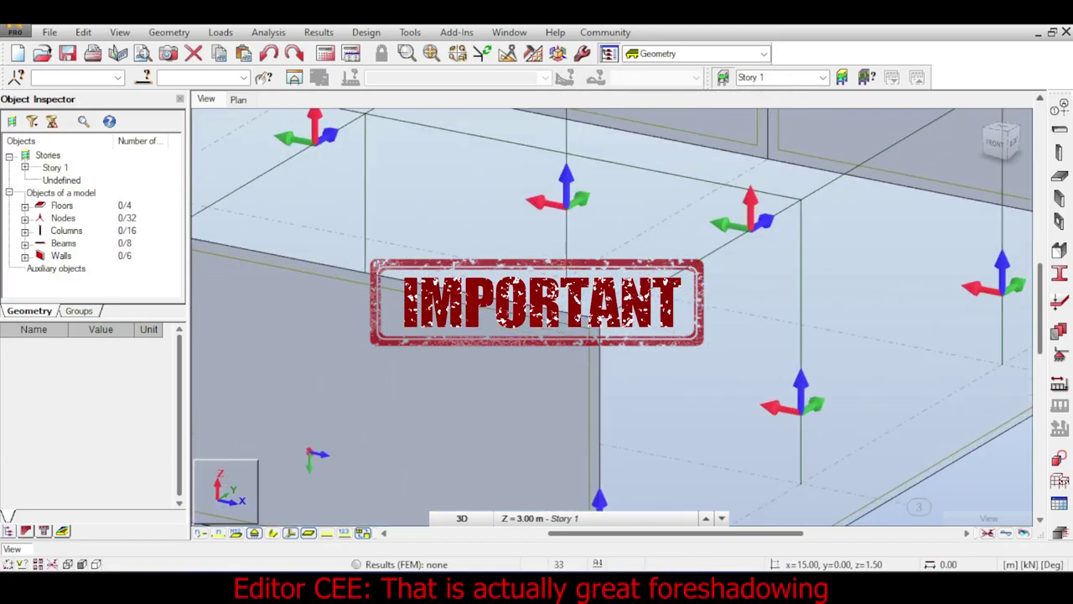
{"action": "middle_click_drag", "start_coordinate": [611, 371], "coordinate": [663, 320]}
{"action": "scroll", "coordinate": [629, 239], "scroll_direction": "up", "scroll_amount": 2}
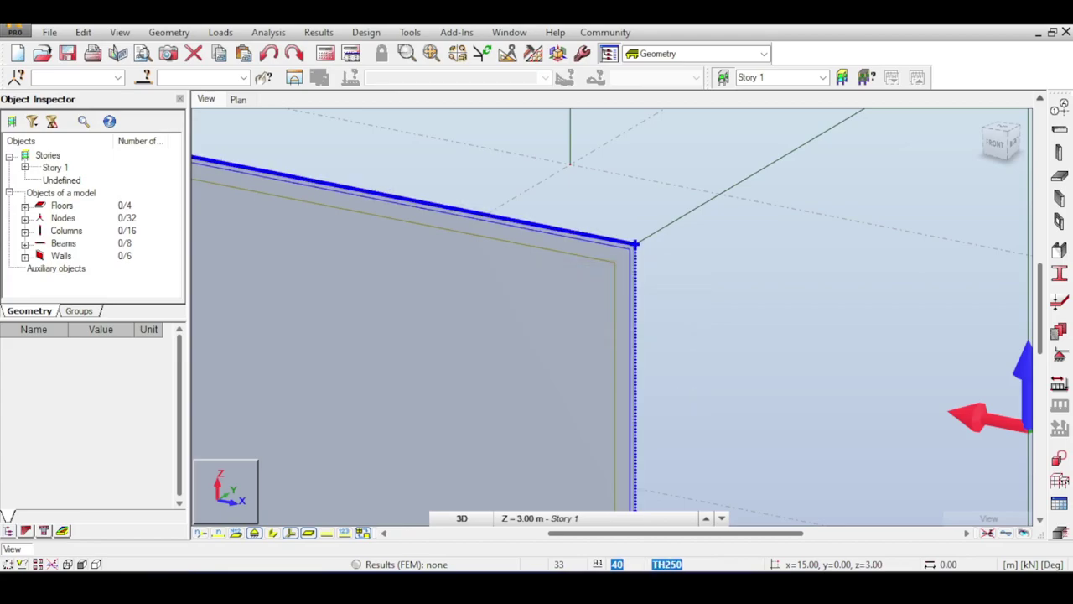
{"action": "scroll", "coordinate": [635, 243], "scroll_direction": "down", "scroll_amount": 5}
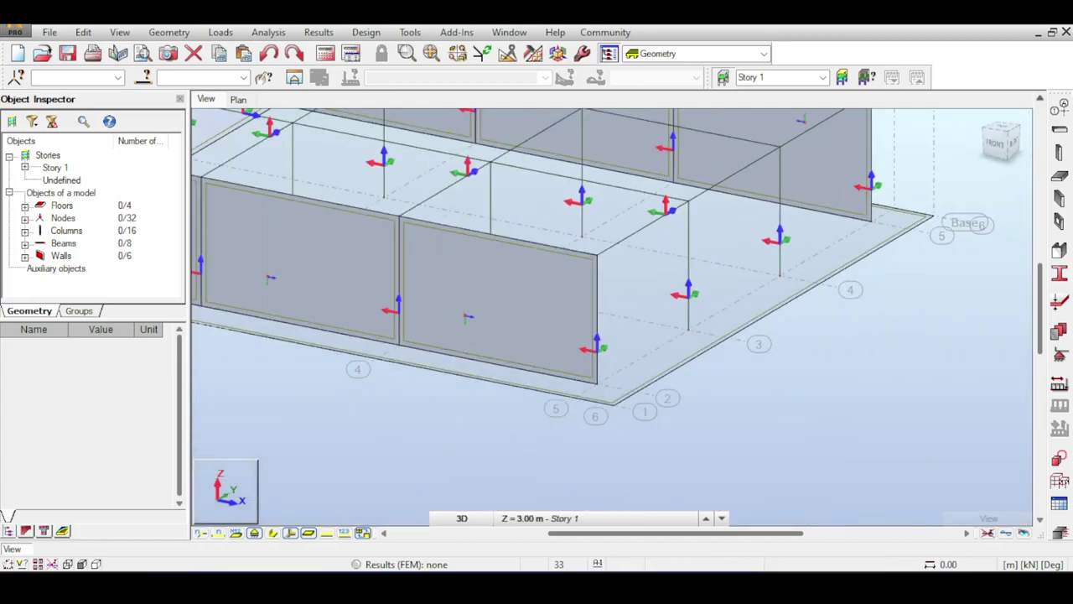
{"action": "middle_click_drag", "start_coordinate": [872, 159], "coordinate": [842, 183]}
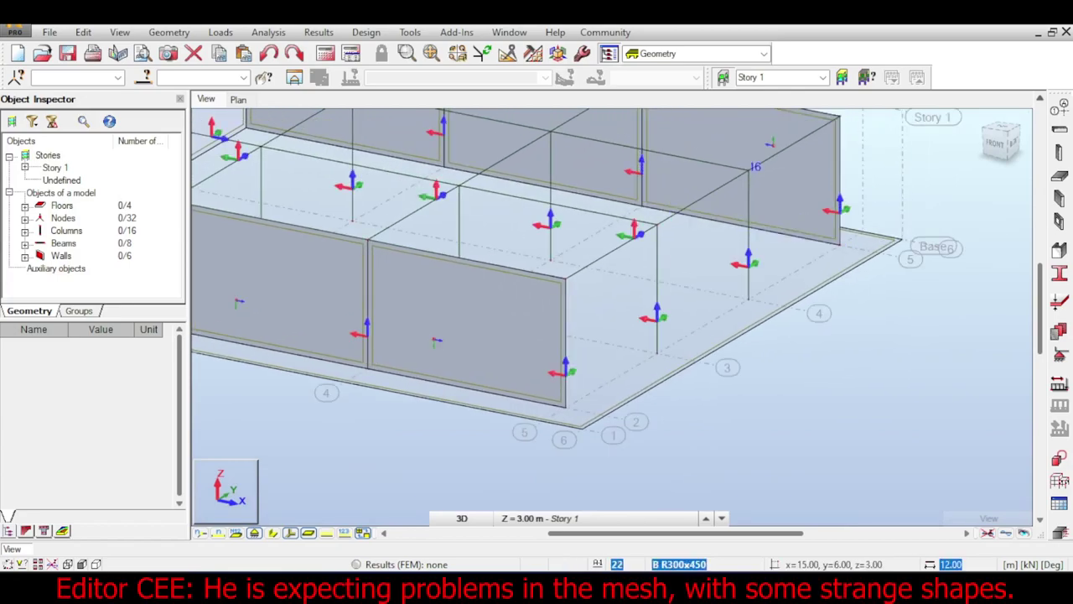
Add a Z-direction structural axis at position 2.75 m.
{"action": "left_click", "coordinate": [1060, 107]}
{"action": "left_click", "coordinate": [628, 192]}
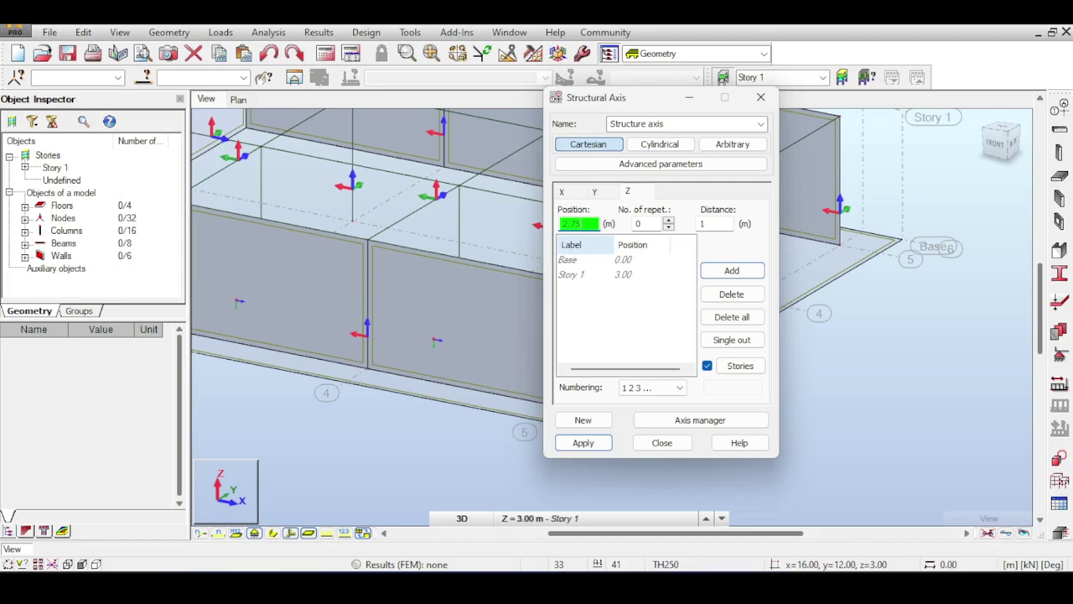
{"action": "left_click", "coordinate": [732, 270]}
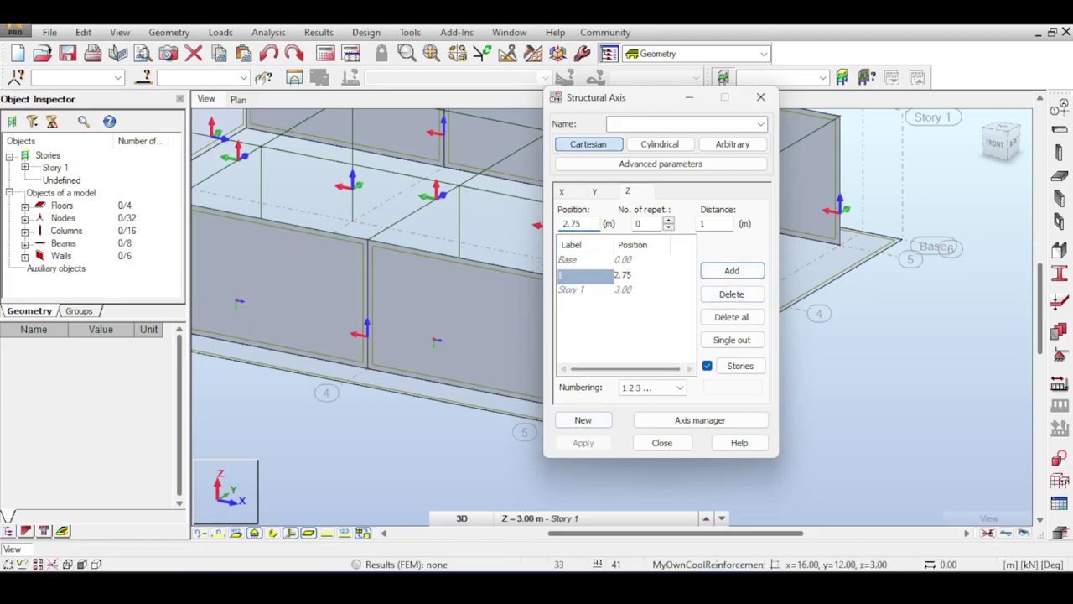
{"action": "left_click", "coordinate": [661, 443]}
Set up a new TH250 wall with a height of 2.75 m, picked from the base to the 2.75 m level at x = 15, y = 4.
{"action": "scroll", "coordinate": [658, 428], "scroll_direction": "up", "scroll_amount": 6}
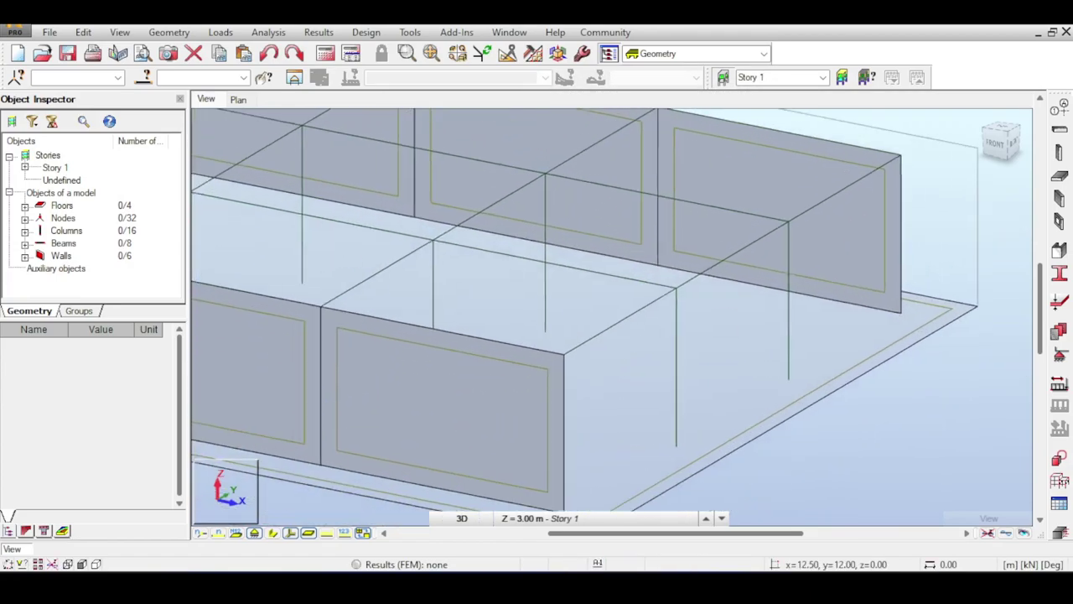
{"action": "left_click", "coordinate": [1059, 199]}
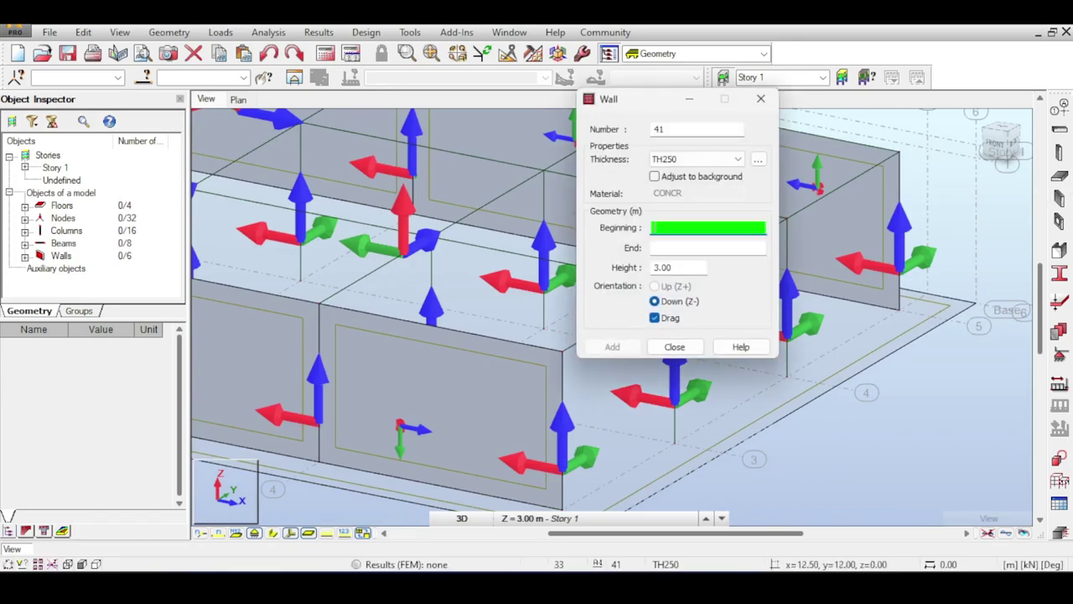
{"action": "double_click", "coordinate": [665, 268]}
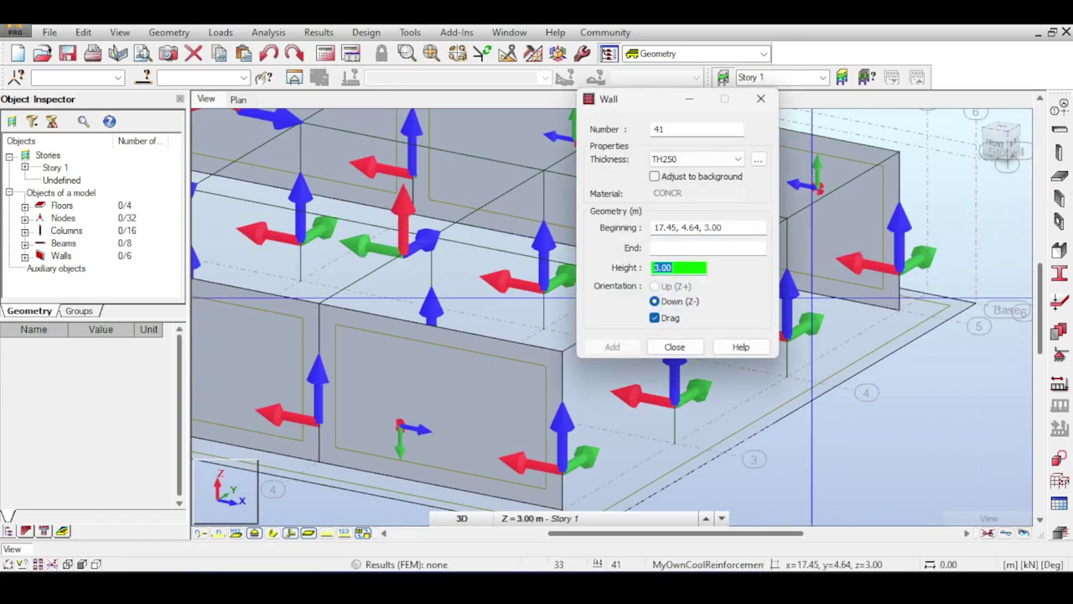
{"action": "type", "text": "2.75"}
{"action": "left_click_drag", "start_coordinate": [628, 102], "coordinate": [921, 181]}
{"action": "middle_click_drag", "start_coordinate": [787, 218], "coordinate": [642, 219]}
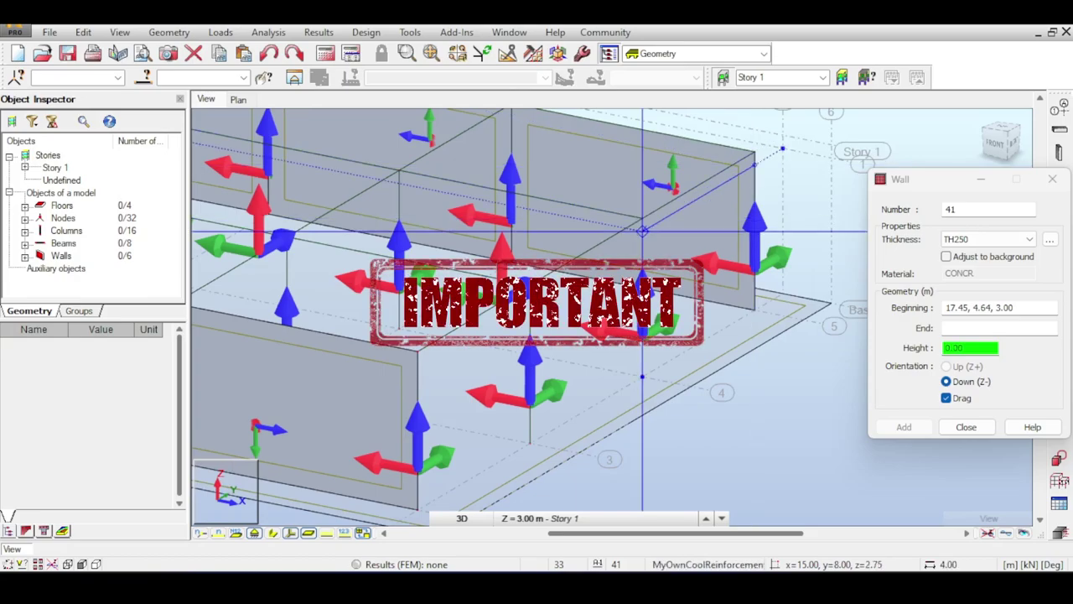
{"action": "scroll", "coordinate": [641, 218], "scroll_direction": "up", "scroll_amount": 3}
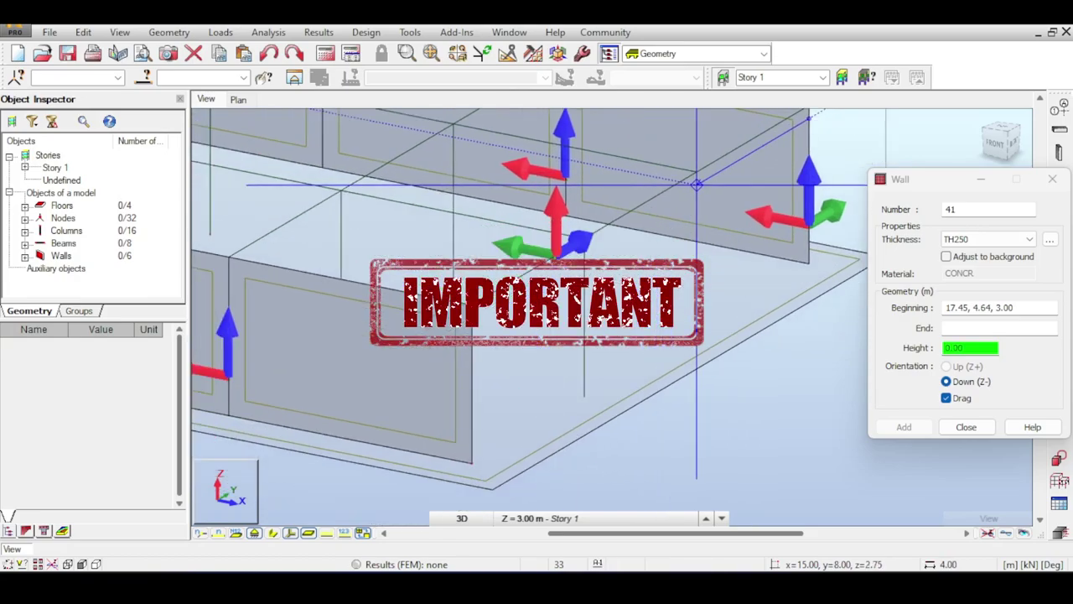
{"action": "middle_click_drag", "start_coordinate": [746, 203], "coordinate": [746, 220]}
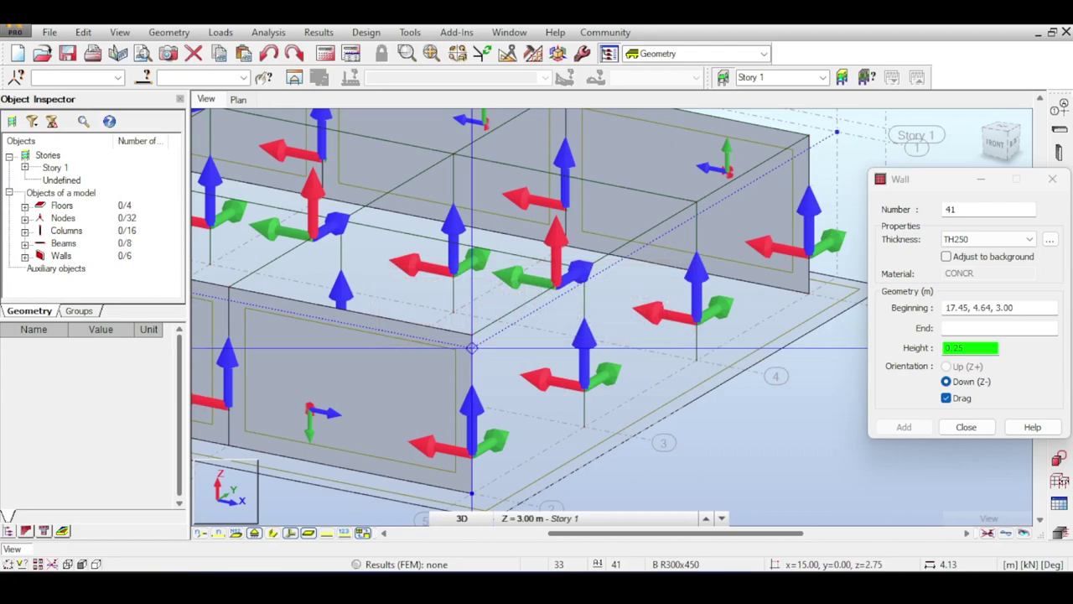
{"action": "middle_click_drag", "start_coordinate": [443, 371], "coordinate": [463, 383]}
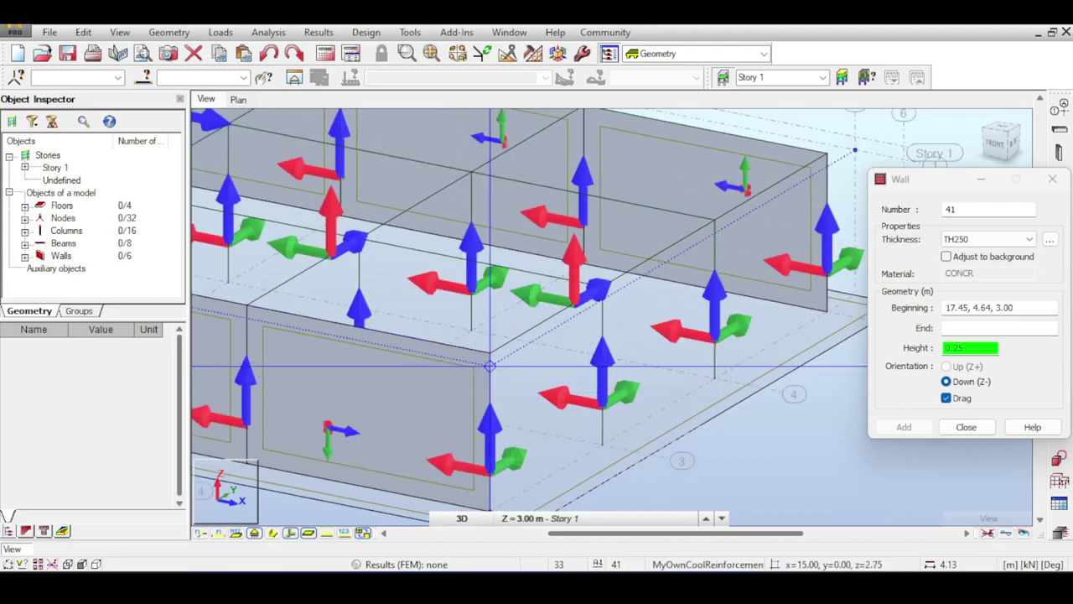
{"action": "left_click", "coordinate": [602, 298]}
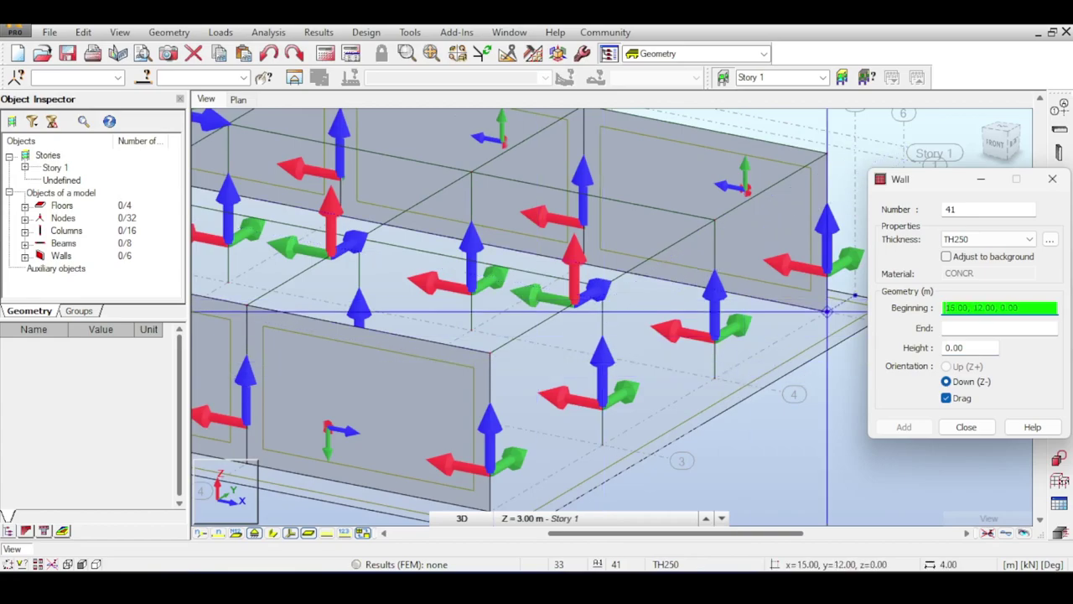
{"action": "left_click", "coordinate": [827, 310]}
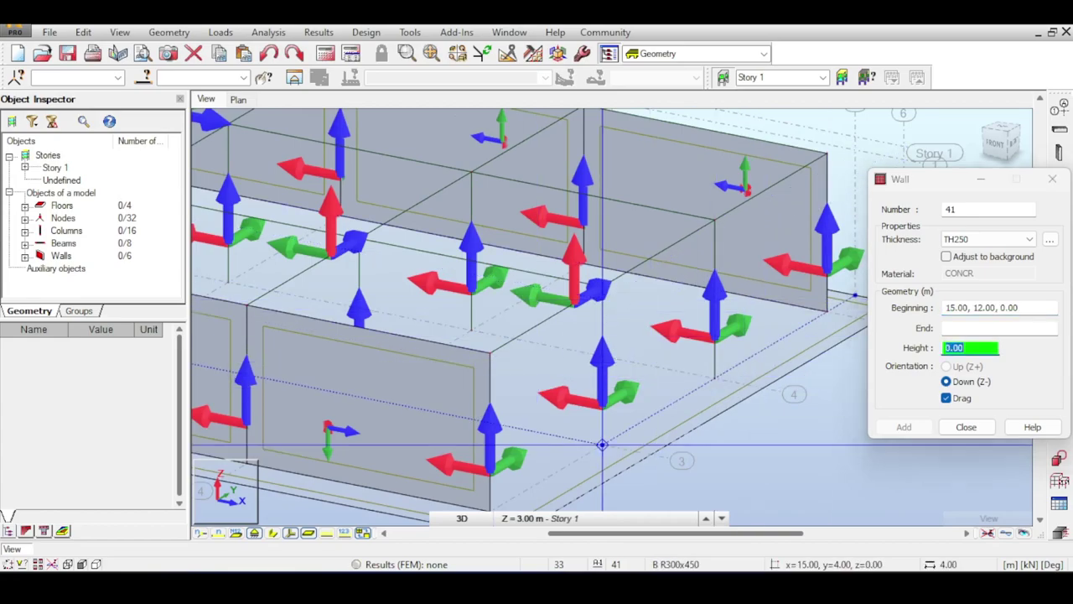
{"action": "left_click", "coordinate": [602, 300]}
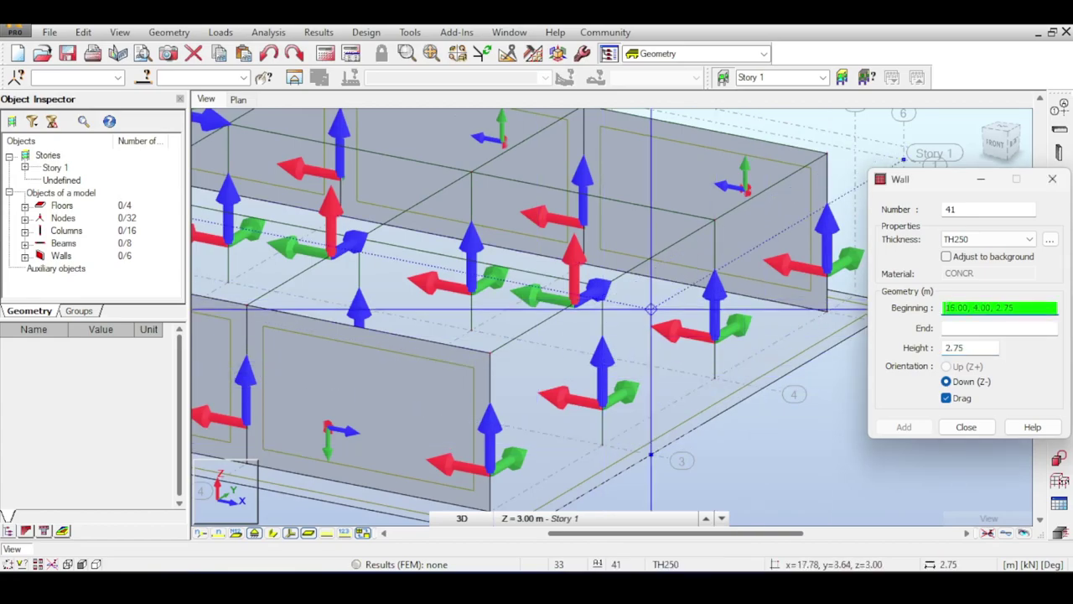
Draw three adjoining walls at x = 15 and z = 2.75, running from y = 0 through y = 4 and 8 to y = 12.
{"action": "left_click", "coordinate": [491, 365]}
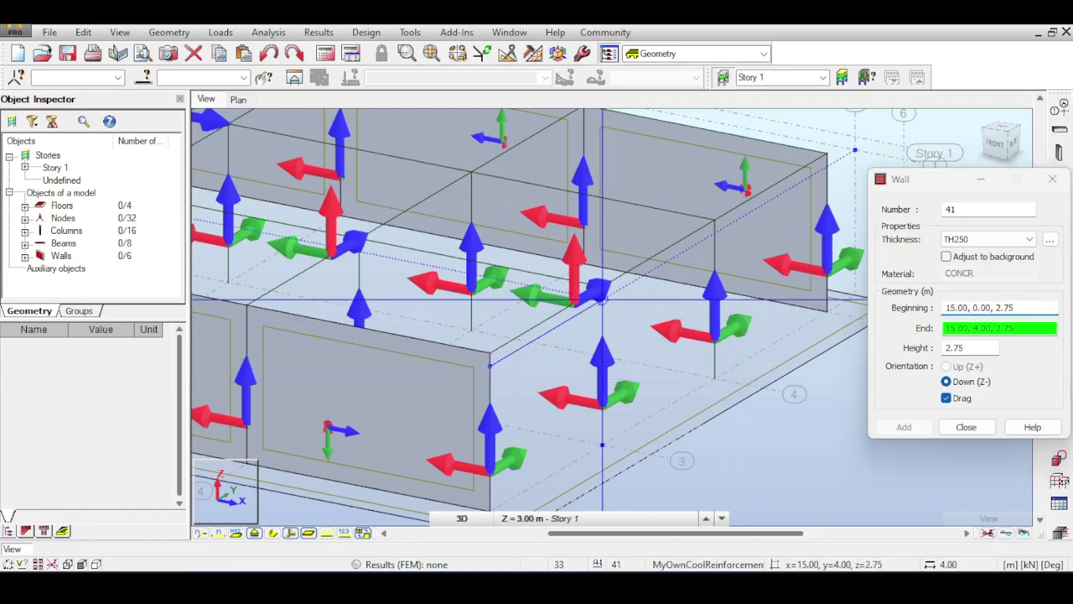
{"action": "left_click", "coordinate": [603, 300]}
{"action": "left_click", "coordinate": [714, 231]}
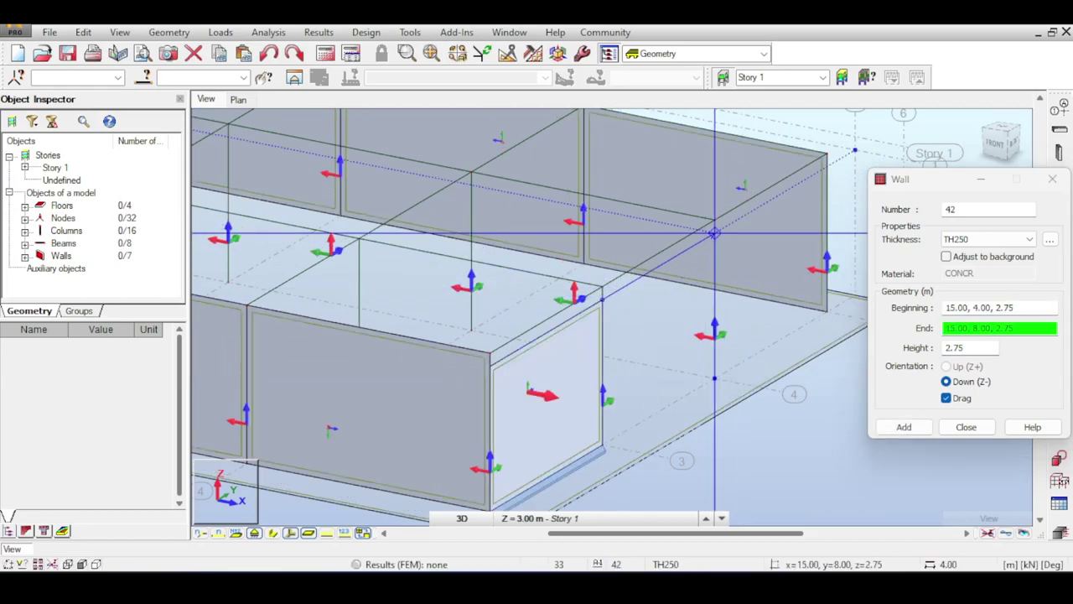
{"action": "left_click", "coordinate": [827, 165]}
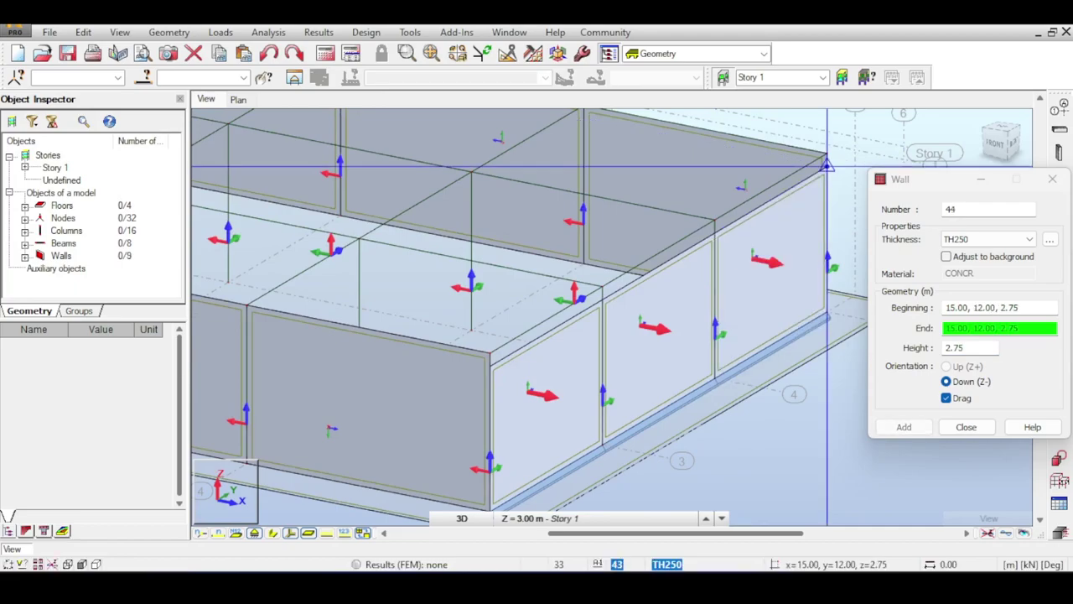
{"action": "left_click", "coordinate": [966, 427]}
Delete the supports along the base edges of the new walls at the x = 15 m end.
{"action": "scroll", "coordinate": [896, 290], "scroll_direction": "down", "scroll_amount": 2}
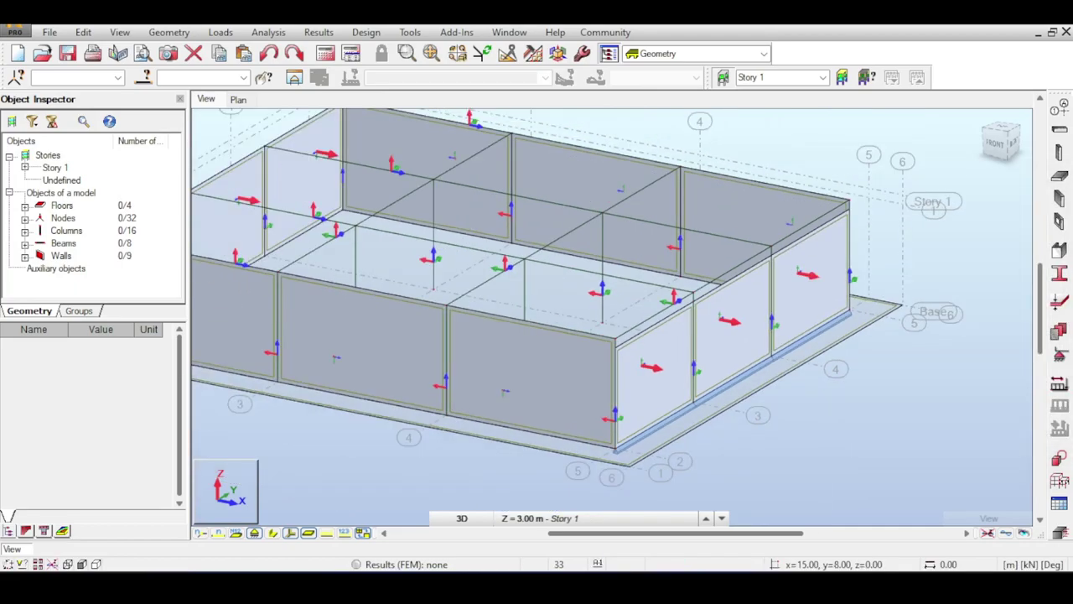
{"action": "left_click", "coordinate": [1060, 355]}
{"action": "left_click", "coordinate": [628, 162]}
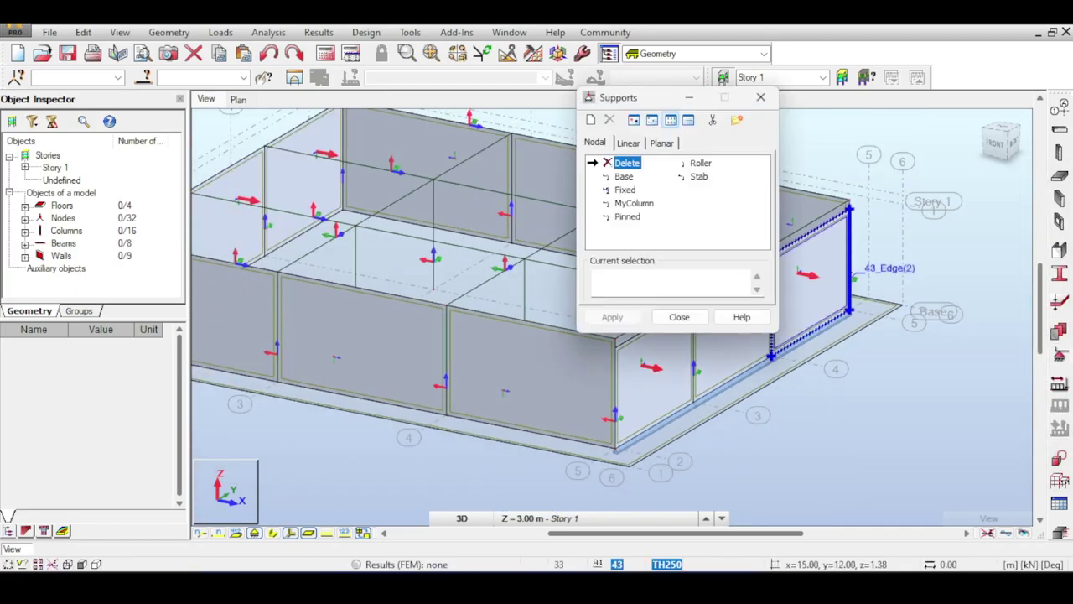
{"action": "left_click_drag", "start_coordinate": [650, 98], "coordinate": [888, 173]}
{"action": "left_click", "coordinate": [794, 344]}
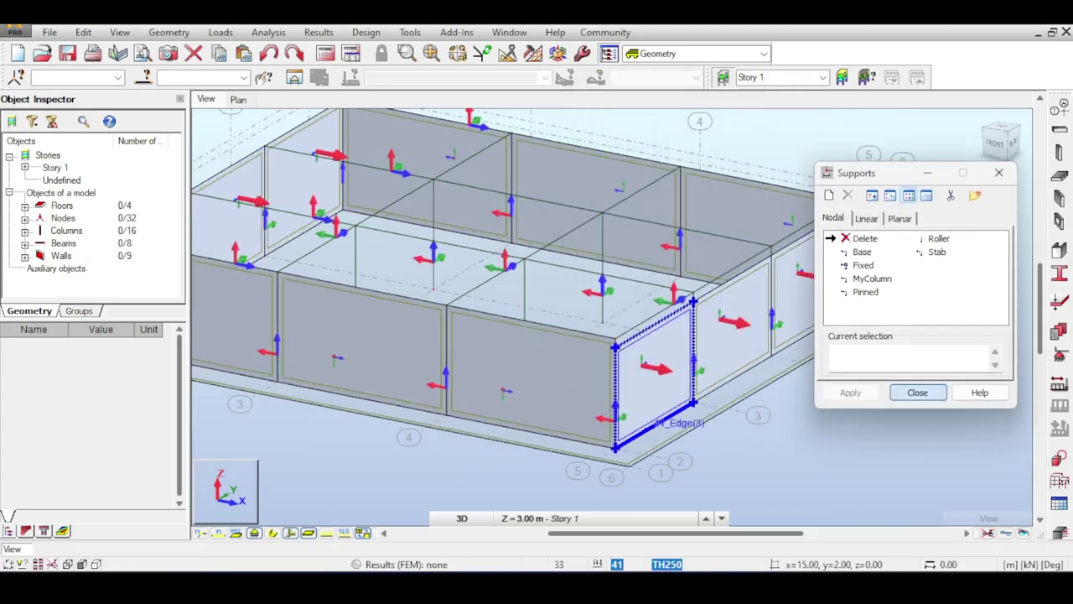
{"action": "left_click", "coordinate": [917, 393]}
Examine where the column at x = 0, y = 8 meets the edges of the adjoining end walls.
{"action": "middle_click_drag", "start_coordinate": [738, 227], "coordinate": [839, 296]}
{"action": "scroll", "coordinate": [311, 198], "scroll_direction": "up", "scroll_amount": 4}
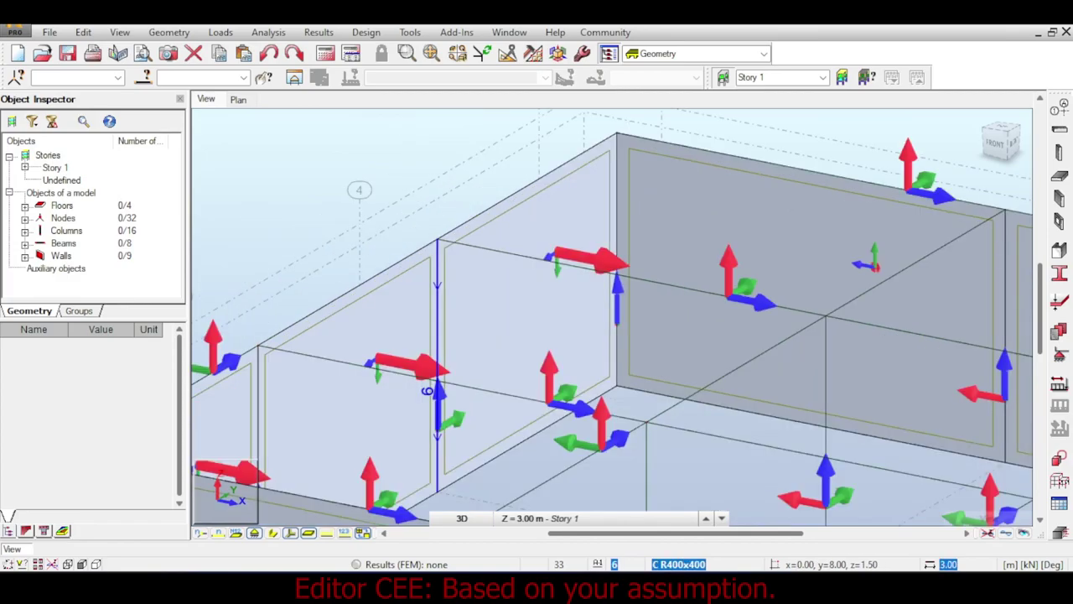
{"action": "scroll", "coordinate": [427, 391], "scroll_direction": "down", "scroll_amount": 3}
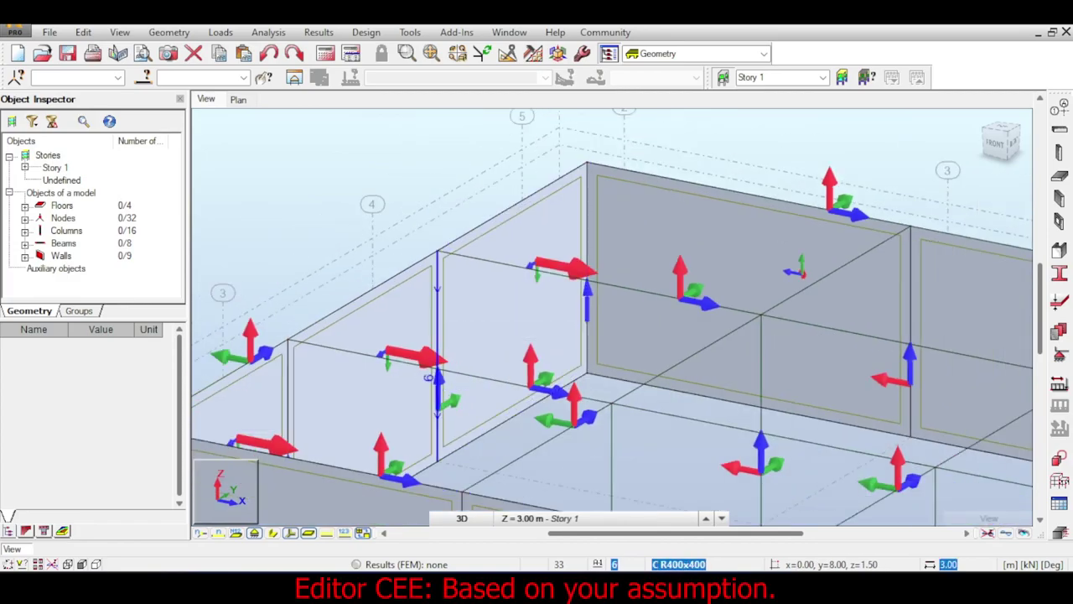
{"action": "scroll", "coordinate": [438, 310], "scroll_direction": "down", "scroll_amount": 2}
{"action": "scroll", "coordinate": [436, 310], "scroll_direction": "down", "scroll_amount": 4}
{"action": "scroll", "coordinate": [436, 319], "scroll_direction": "up", "scroll_amount": 3}
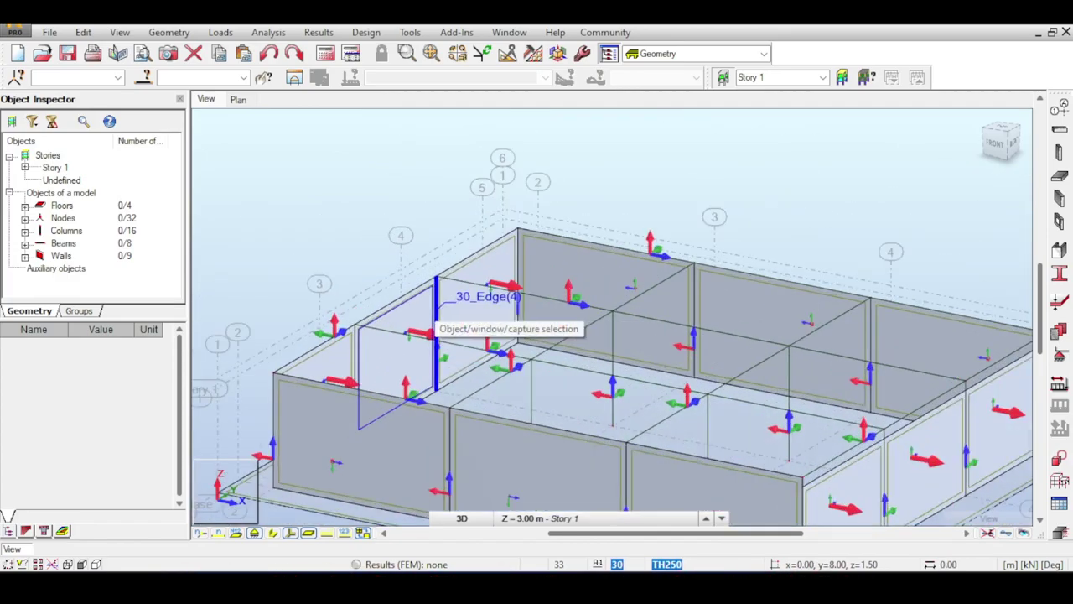
{"action": "scroll", "coordinate": [436, 322], "scroll_direction": "up", "scroll_amount": 1}
{"action": "scroll", "coordinate": [436, 327], "scroll_direction": "down", "scroll_amount": 3}
{"action": "scroll", "coordinate": [436, 329], "scroll_direction": "up", "scroll_amount": 2}
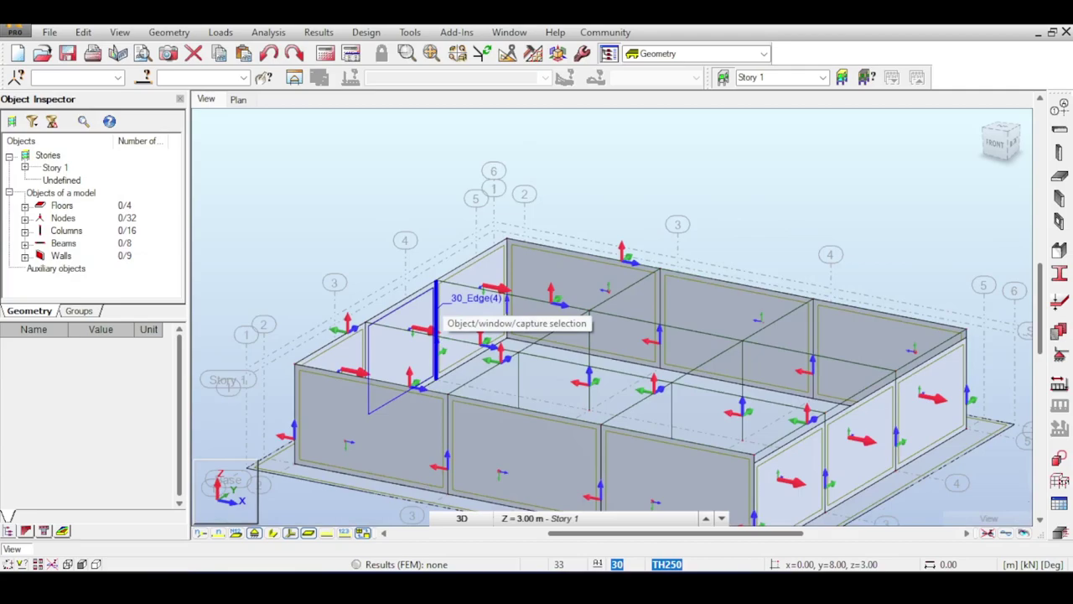
{"action": "scroll", "coordinate": [436, 312], "scroll_direction": "up", "scroll_amount": 2}
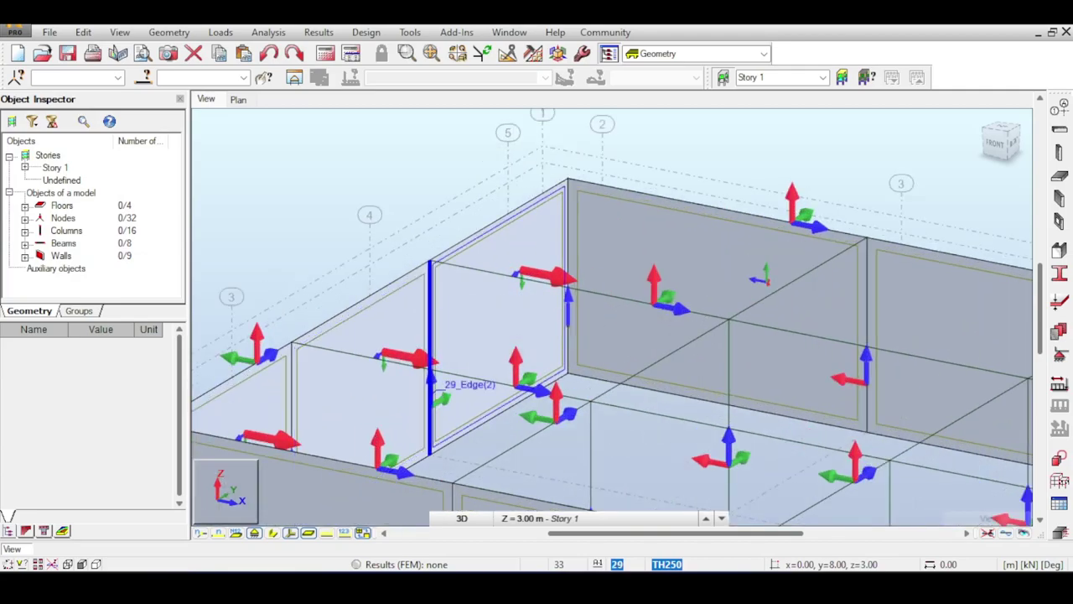
{"action": "left_click", "coordinate": [426, 373]}
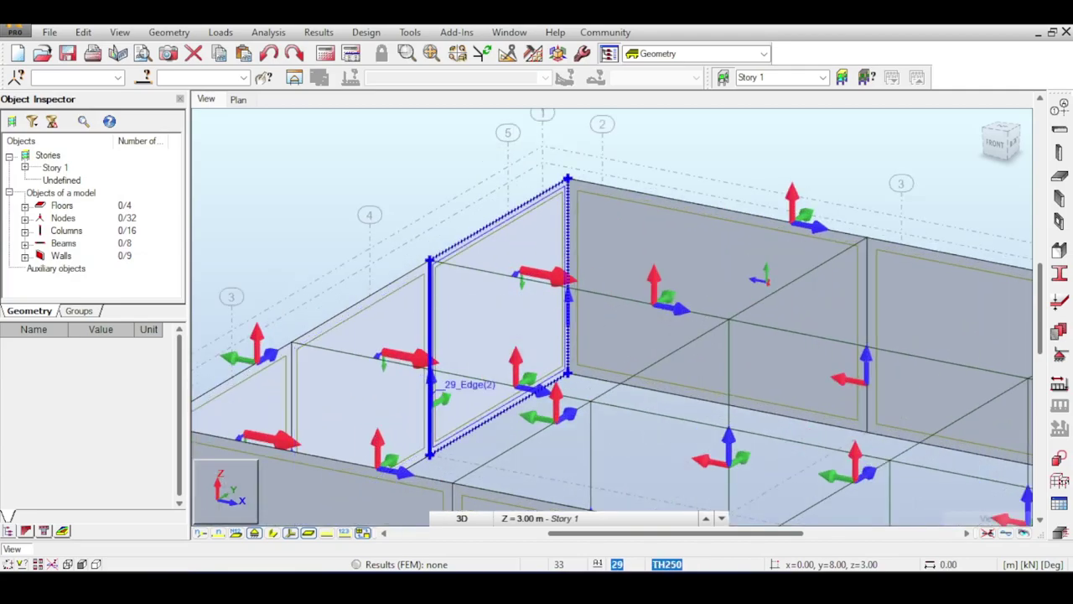
{"action": "key", "text": "Escape"}
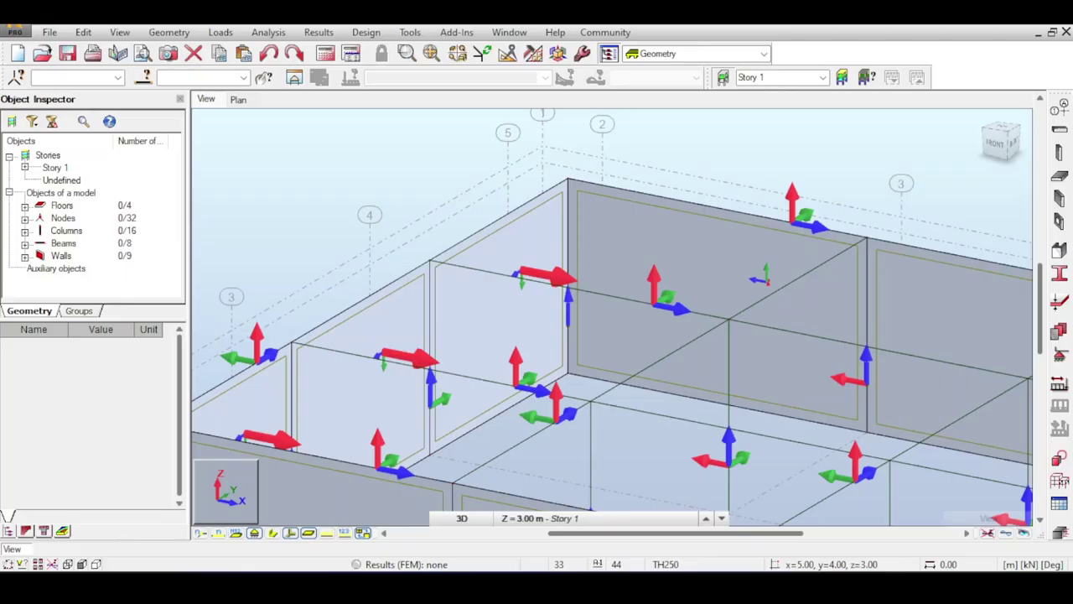
Inspect the whole model, comparing the full-height walls with the lower walls at the x = 15 m end.
{"action": "left_click", "coordinate": [504, 285]}
{"action": "scroll", "coordinate": [587, 268], "scroll_direction": "down", "scroll_amount": 2}
{"action": "middle_click_drag", "start_coordinate": [543, 273], "coordinate": [458, 243]}
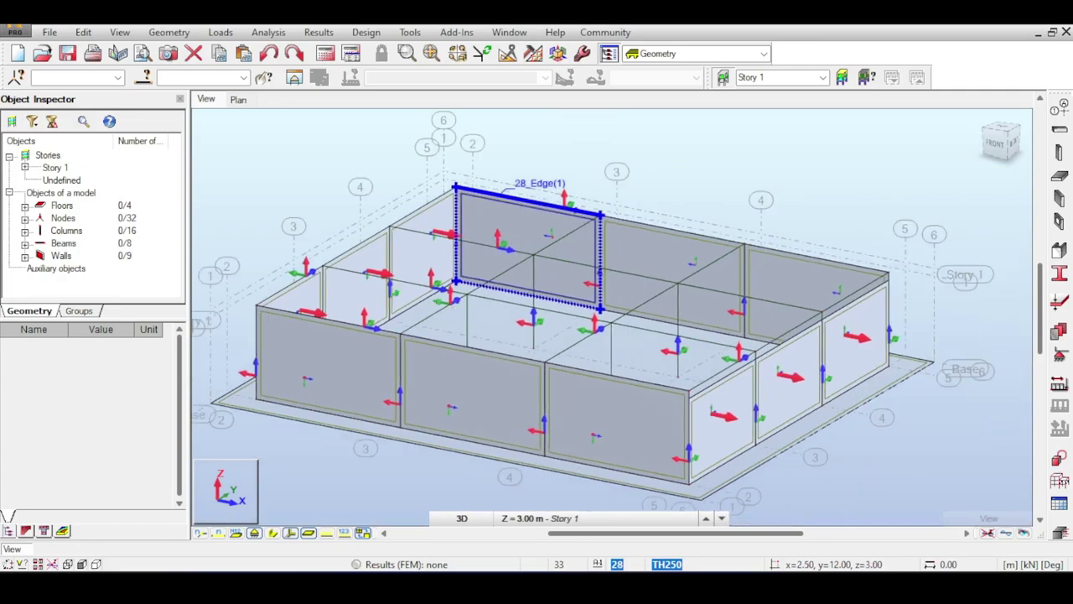
{"action": "middle_click_drag", "start_coordinate": [601, 269], "coordinate": [555, 243]}
{"action": "scroll", "coordinate": [341, 224], "scroll_direction": "up", "scroll_amount": 4}
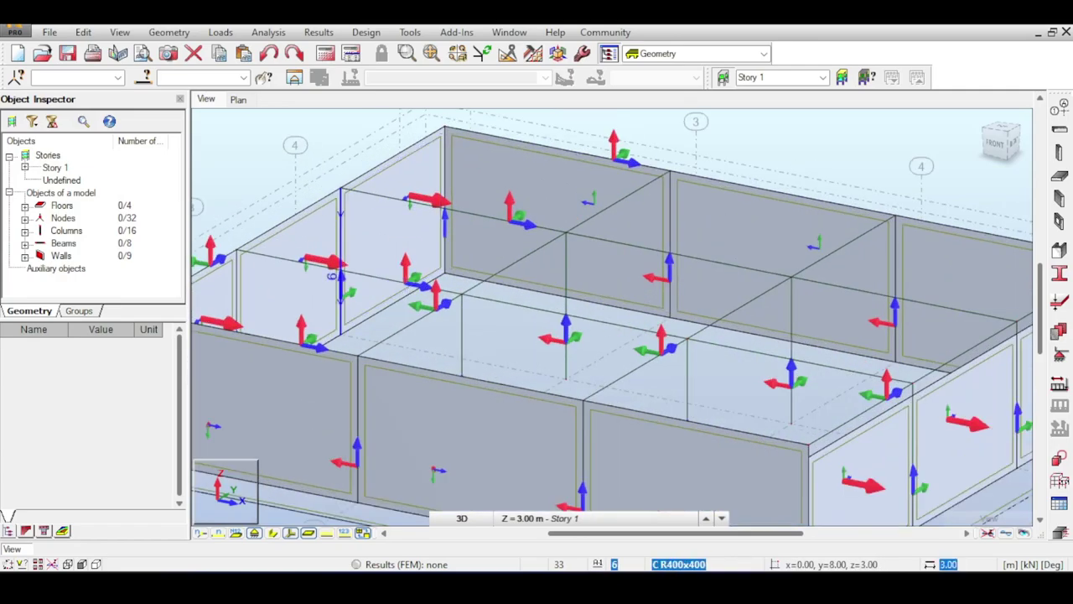
{"action": "scroll", "coordinate": [464, 251], "scroll_direction": "down", "scroll_amount": 5}
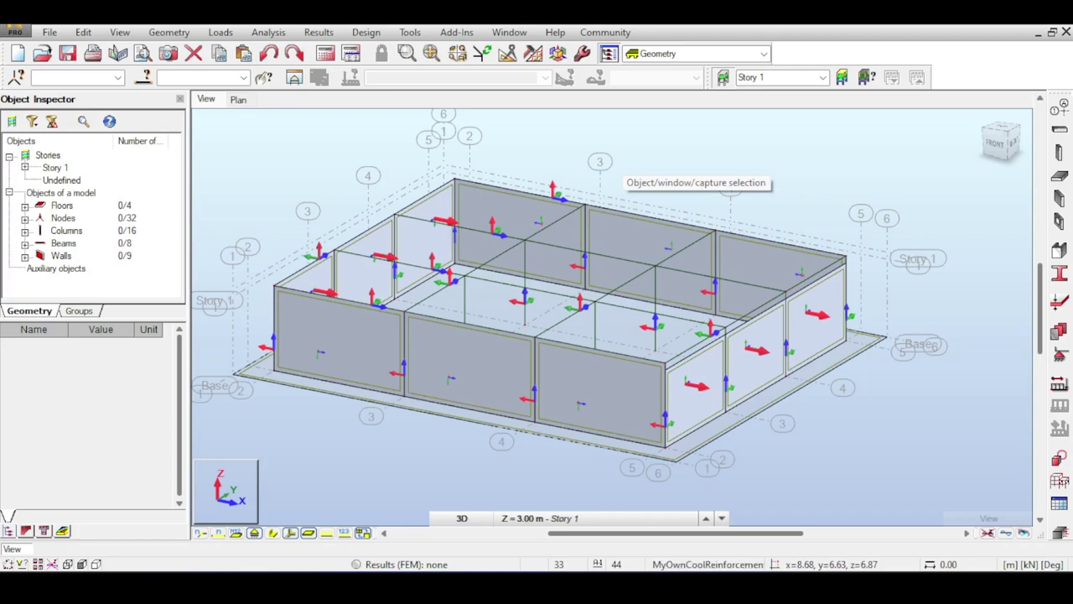
{"action": "middle_click_drag", "start_coordinate": [624, 162], "coordinate": [682, 162]}
{"action": "scroll", "coordinate": [776, 197], "scroll_direction": "down", "scroll_amount": 2}
{"action": "middle_click_drag", "start_coordinate": [775, 197], "coordinate": [751, 194]}
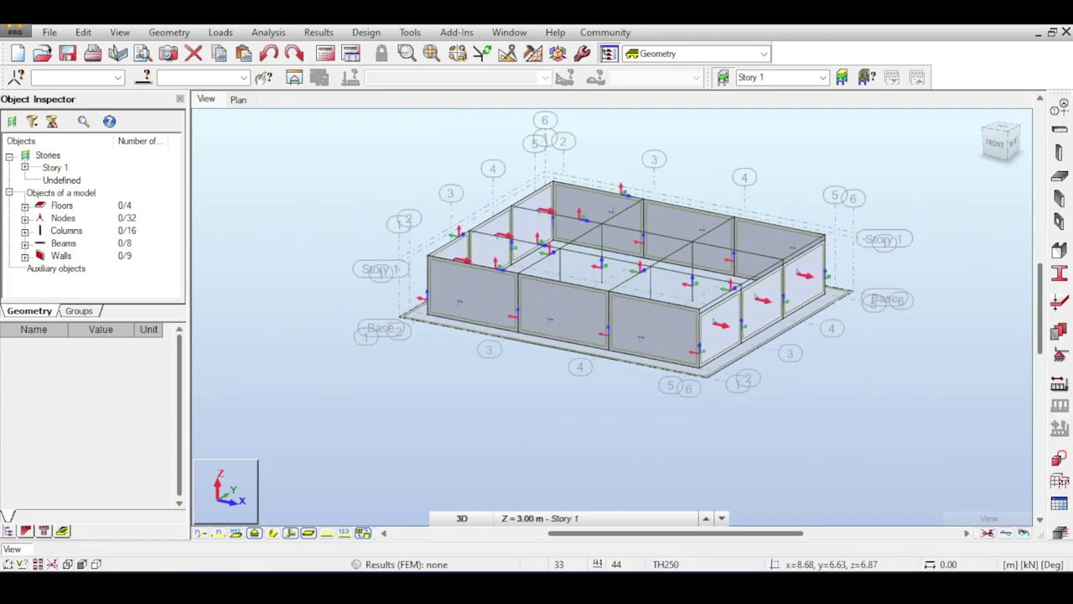
Add a first load case DL1 of dead nature.
{"action": "left_click", "coordinate": [1060, 482]}
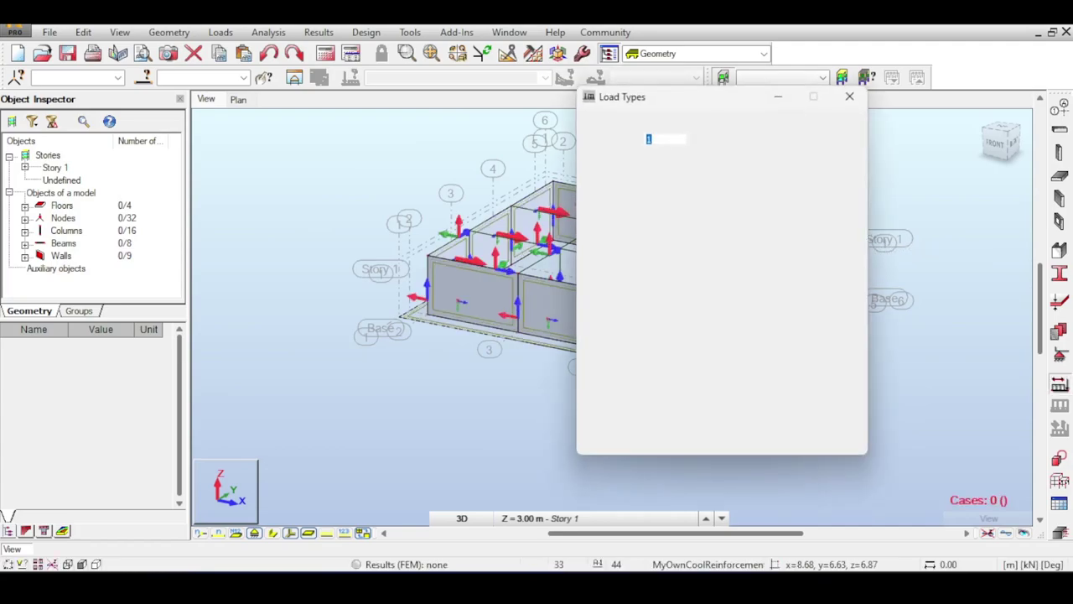
{"action": "left_click", "coordinate": [680, 163]}
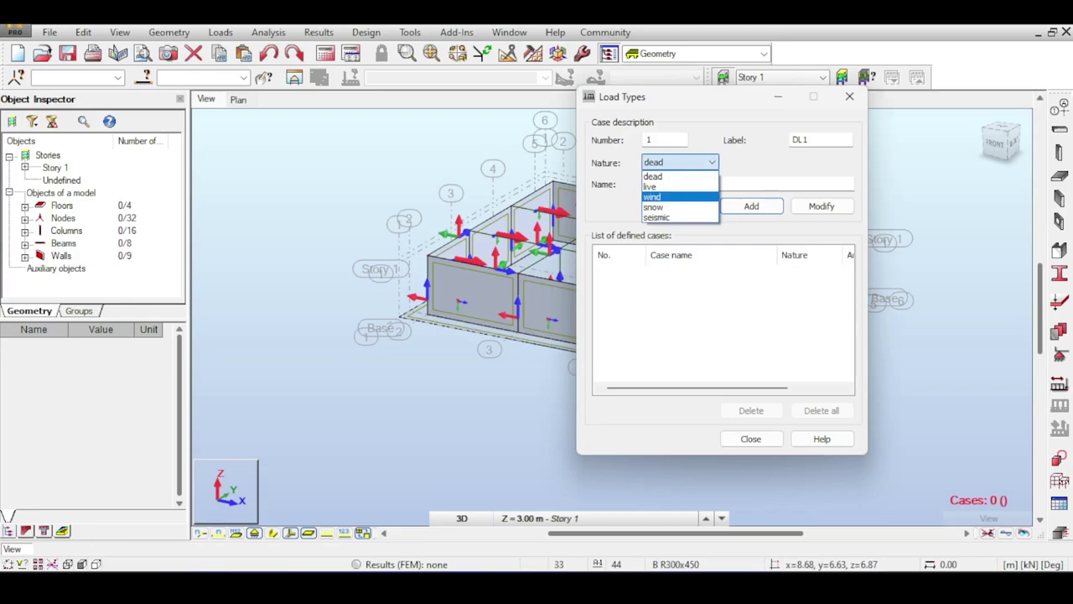
{"action": "left_click", "coordinate": [653, 177]}
{"action": "left_click", "coordinate": [752, 207]}
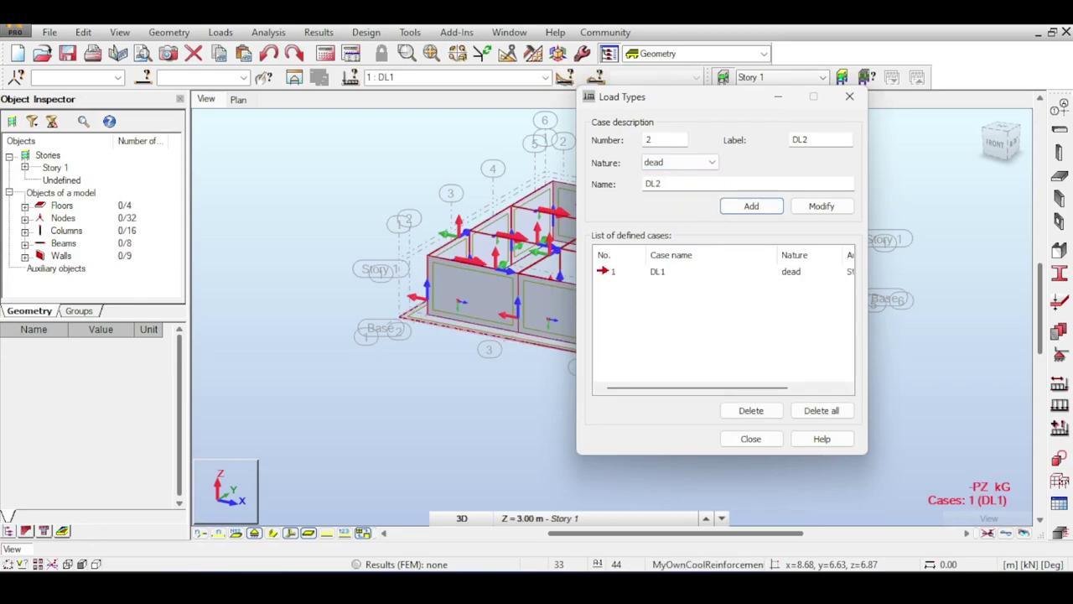
{"action": "left_click", "coordinate": [752, 439]}
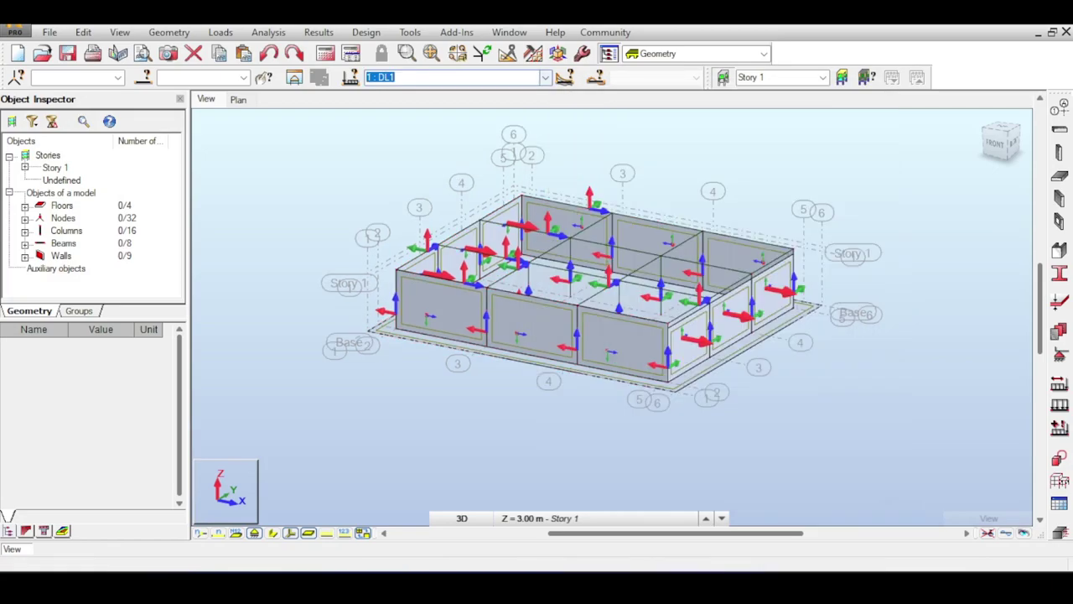
{"action": "left_click", "coordinate": [319, 32]}
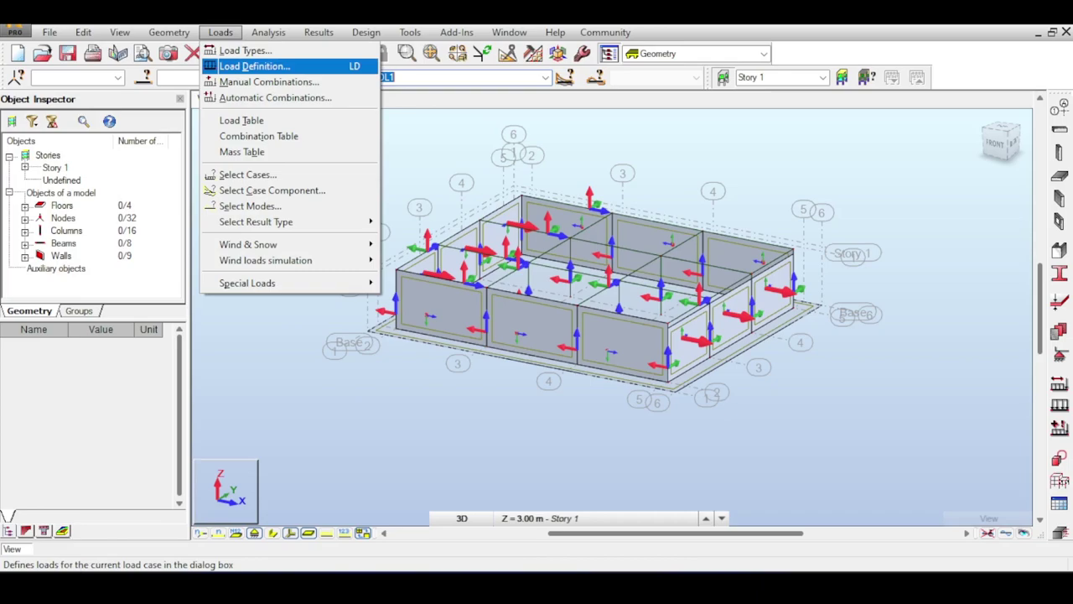
{"action": "left_click", "coordinate": [251, 79]}
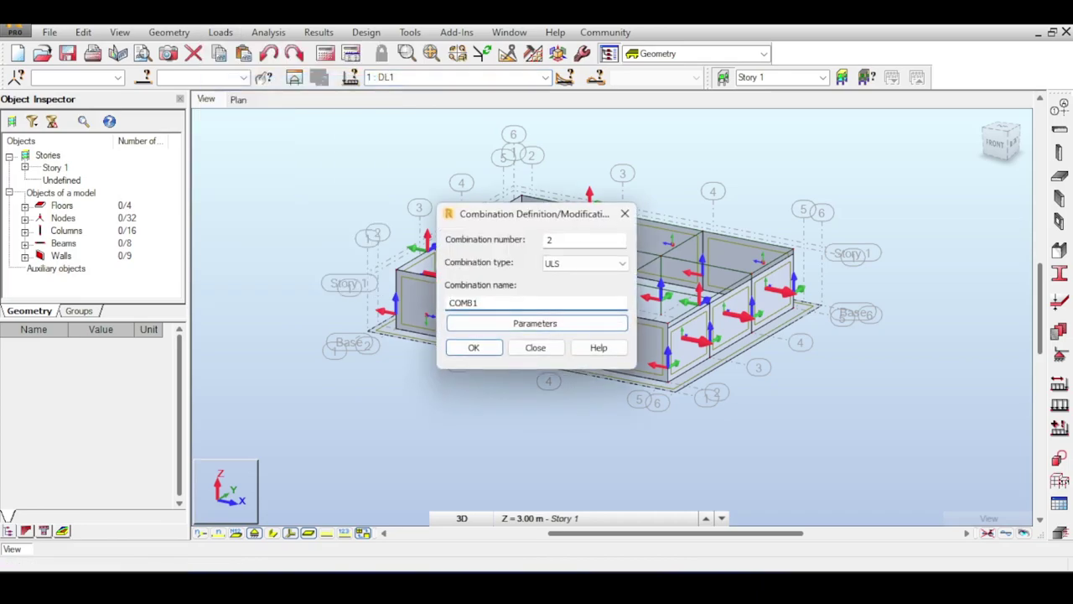
{"action": "left_click_drag", "start_coordinate": [533, 214], "coordinate": [706, 233]}
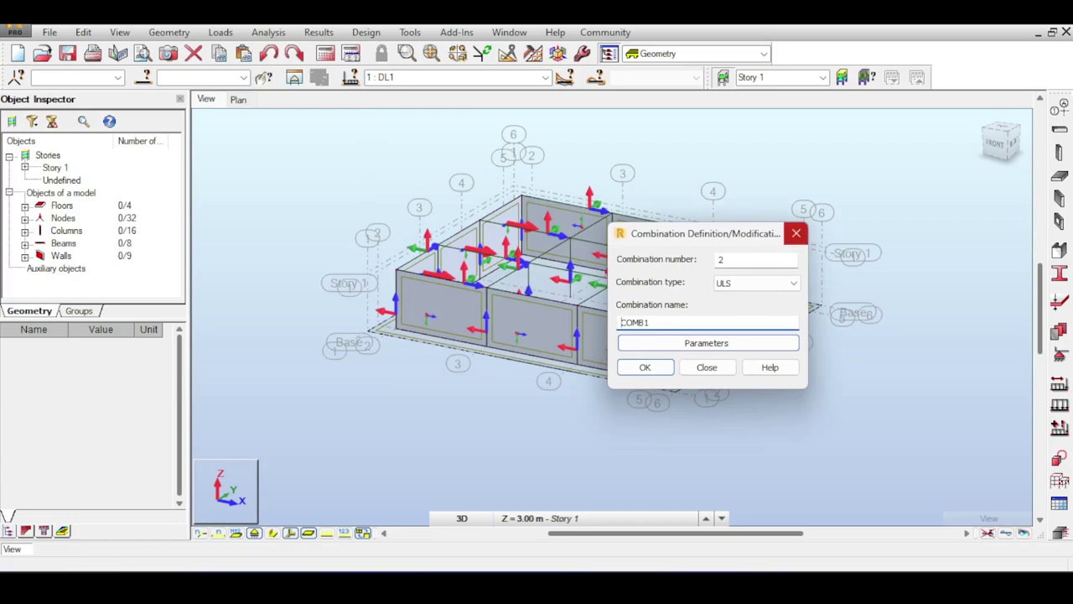
{"action": "left_click", "coordinate": [796, 233]}
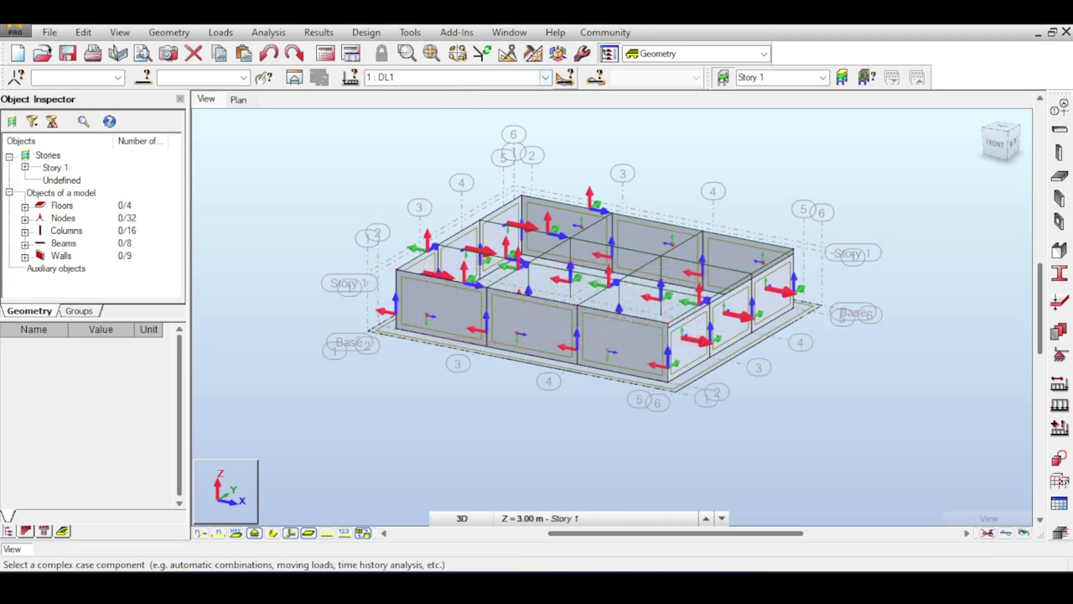
{"action": "middle_click_drag", "start_coordinate": [612, 243], "coordinate": [577, 250]}
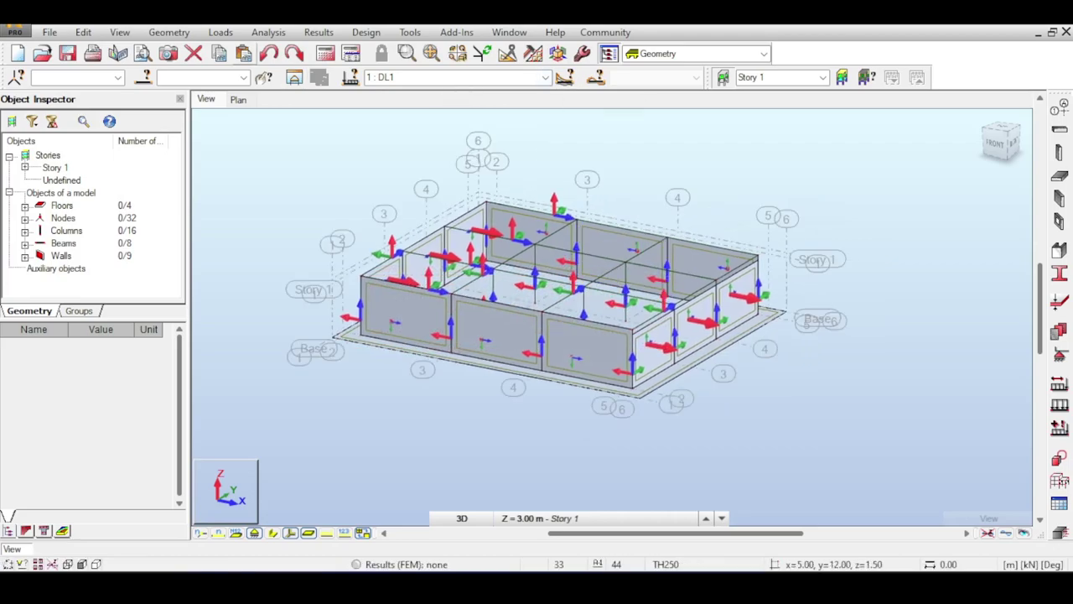
{"action": "left_click", "coordinate": [545, 77]}
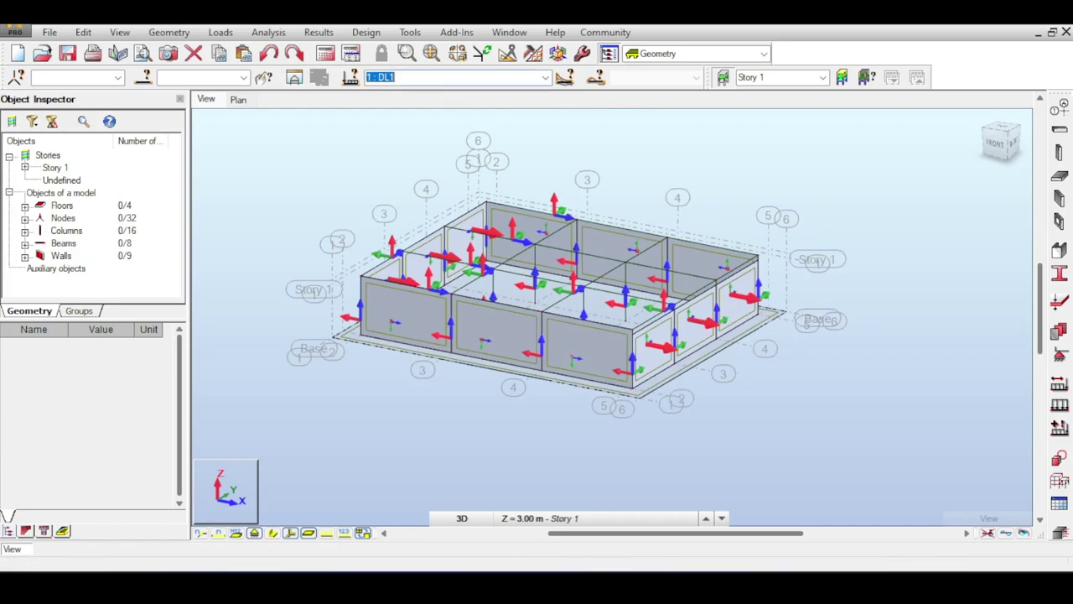
Add a second load case of dead nature named Earth.
{"action": "left_click", "coordinate": [1060, 383]}
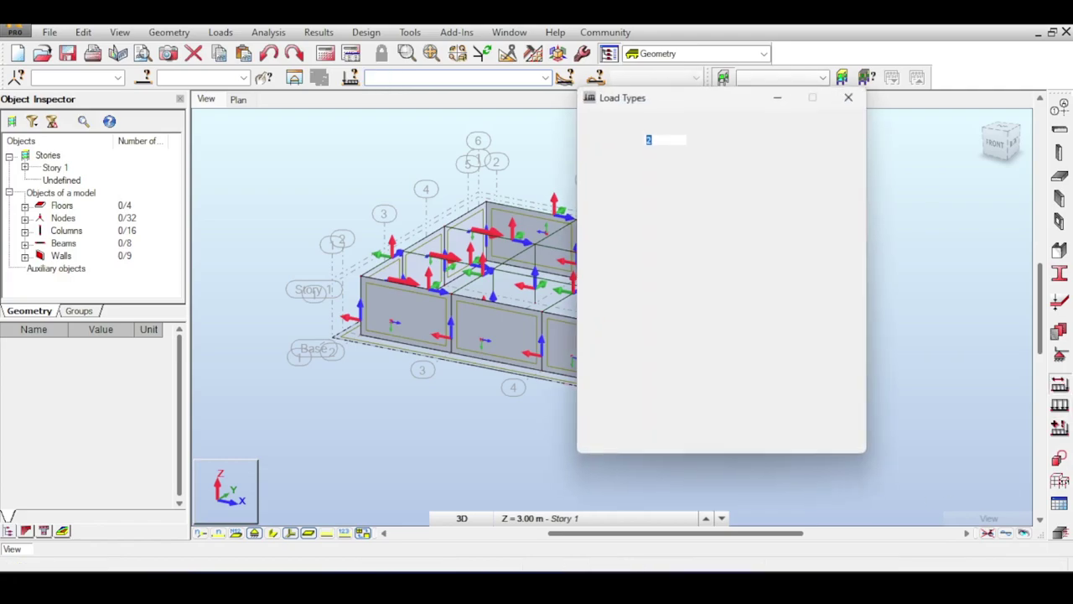
{"action": "double_click", "coordinate": [653, 183]}
{"action": "type", "text": "IA"}
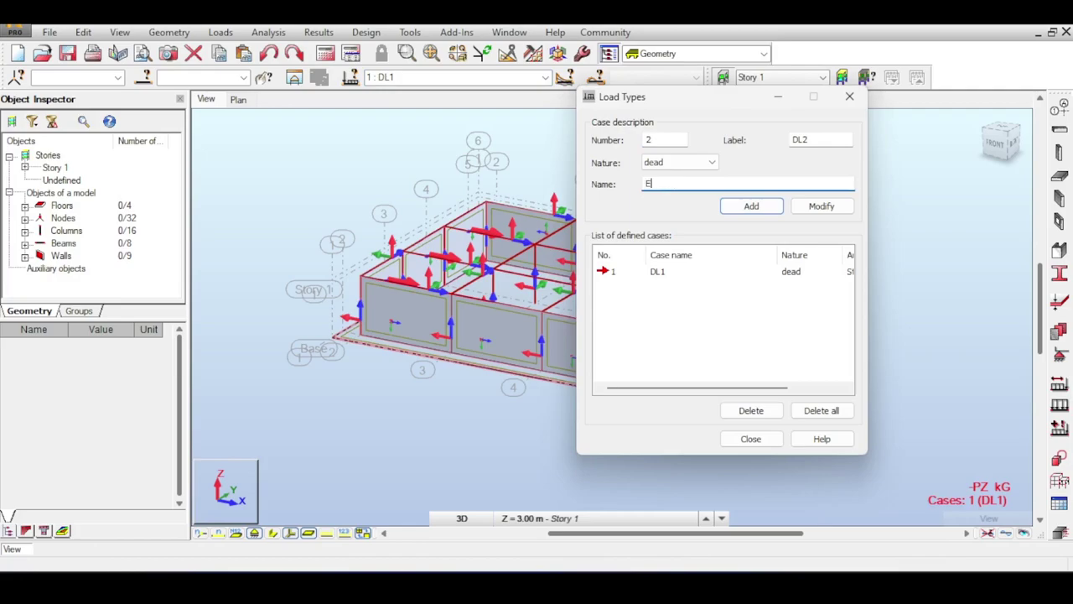
{"action": "left_click", "coordinate": [681, 162]}
{"action": "left_click", "coordinate": [661, 174]}
{"action": "left_click", "coordinate": [751, 206]}
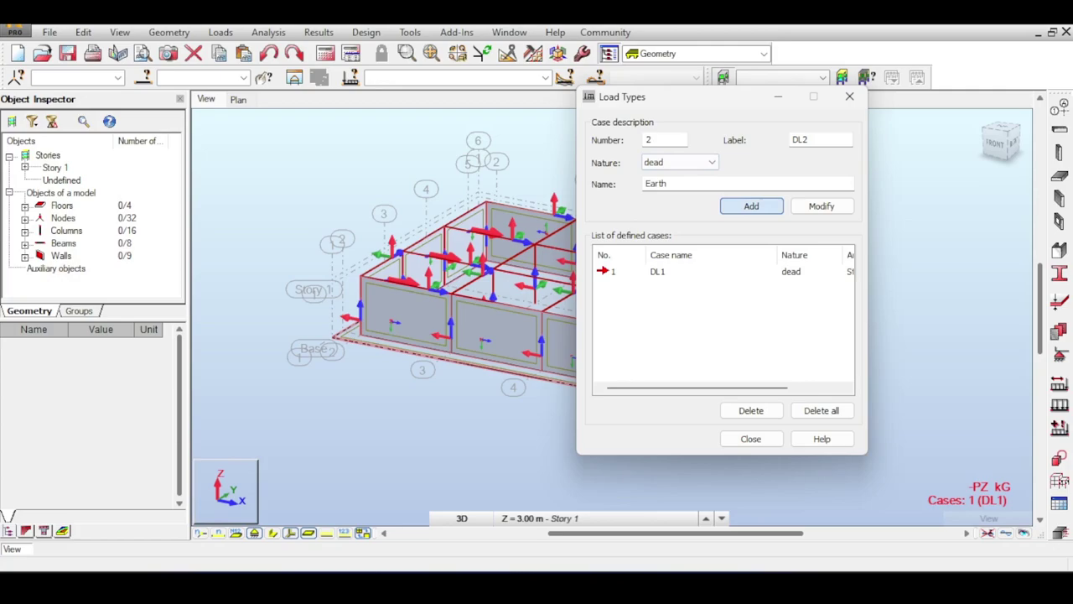
{"action": "key", "text": "Return"}
Add a third load case LL1 of live nature and finish defining load types.
{"action": "left_click", "coordinate": [681, 162]}
{"action": "left_click", "coordinate": [650, 187]}
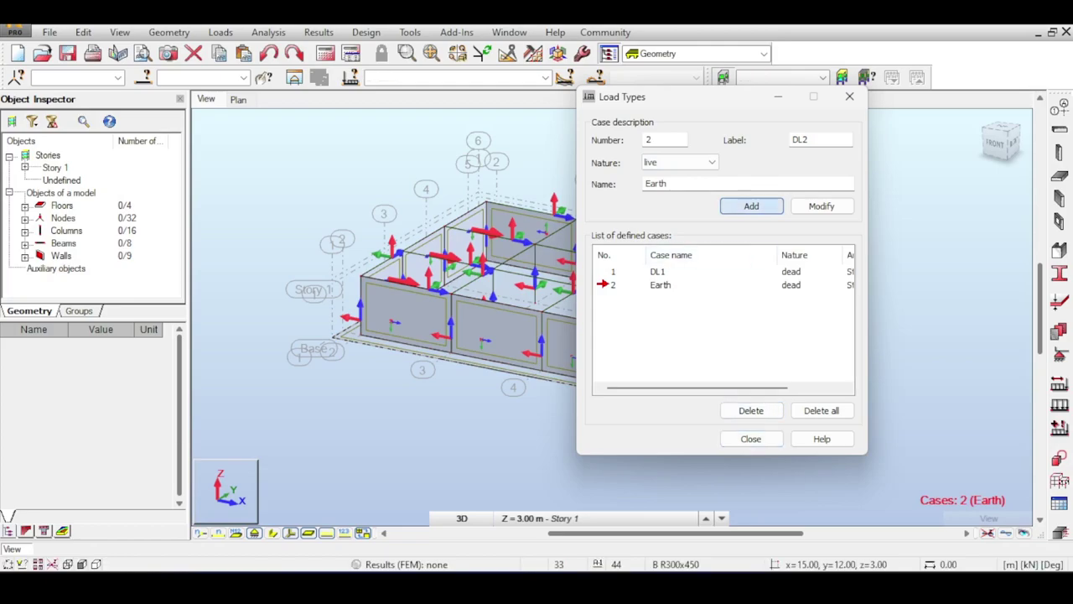
{"action": "left_click", "coordinate": [752, 206]}
{"action": "left_click", "coordinate": [750, 438]}
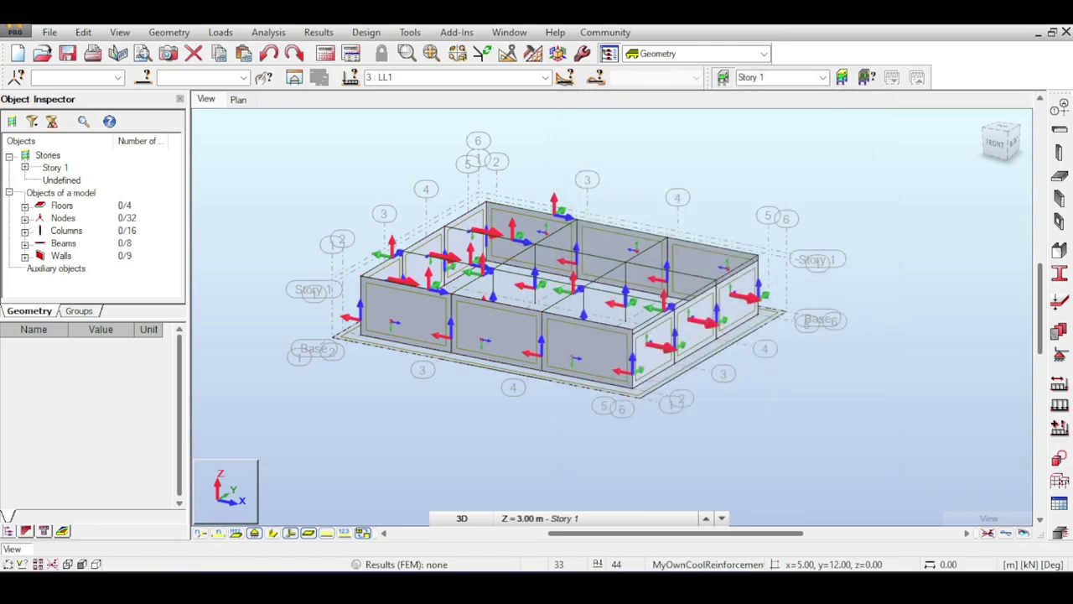
Select LL1 as the current load case.
{"action": "left_click", "coordinate": [545, 77]}
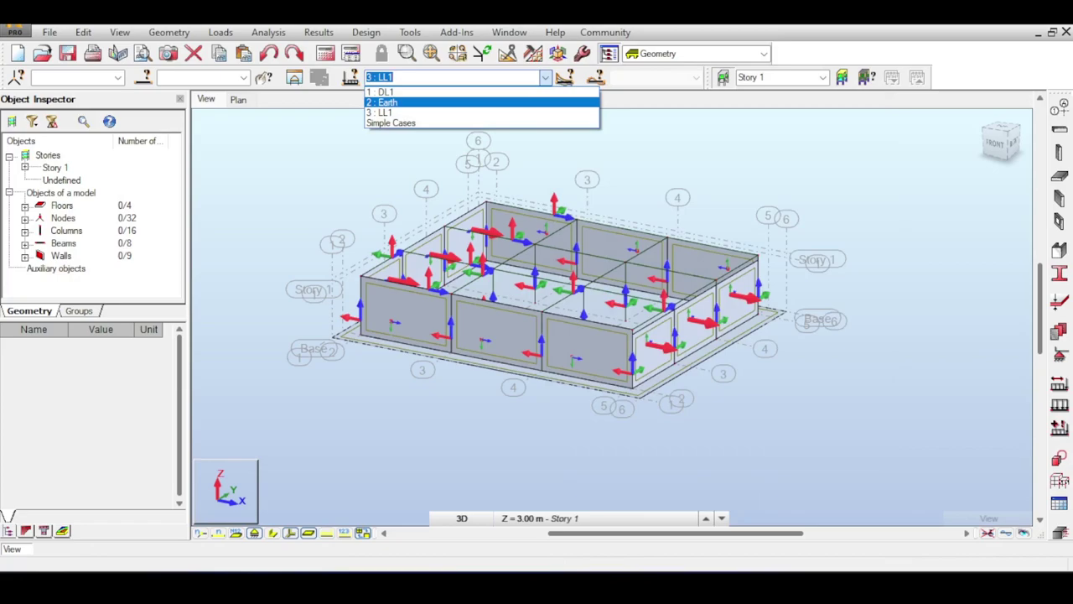
{"action": "left_click", "coordinate": [386, 112]}
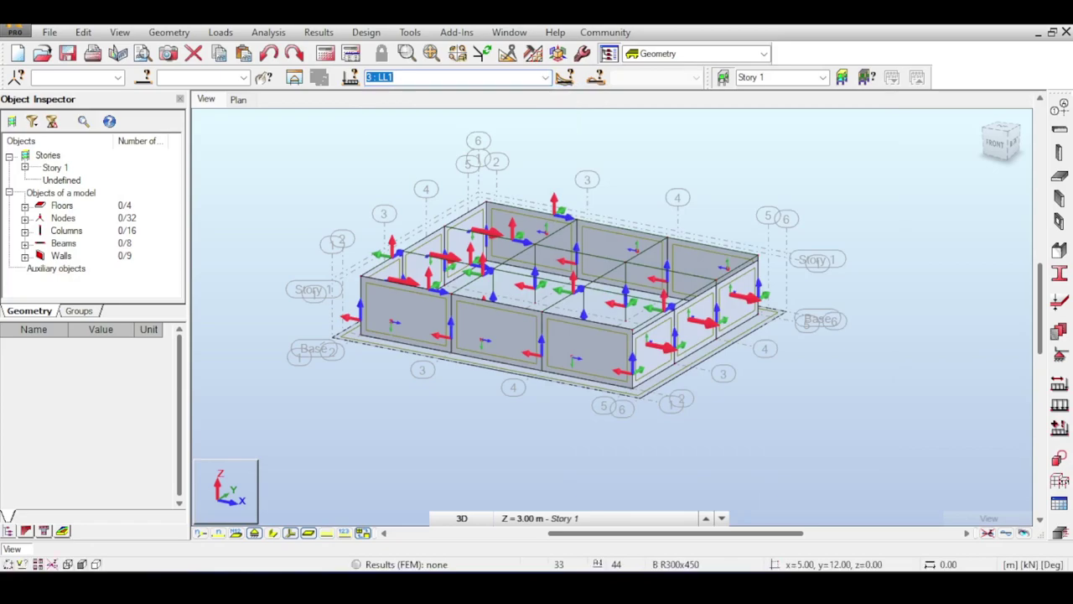
{"action": "left_click", "coordinate": [545, 77]}
{"action": "left_click", "coordinate": [545, 77]}
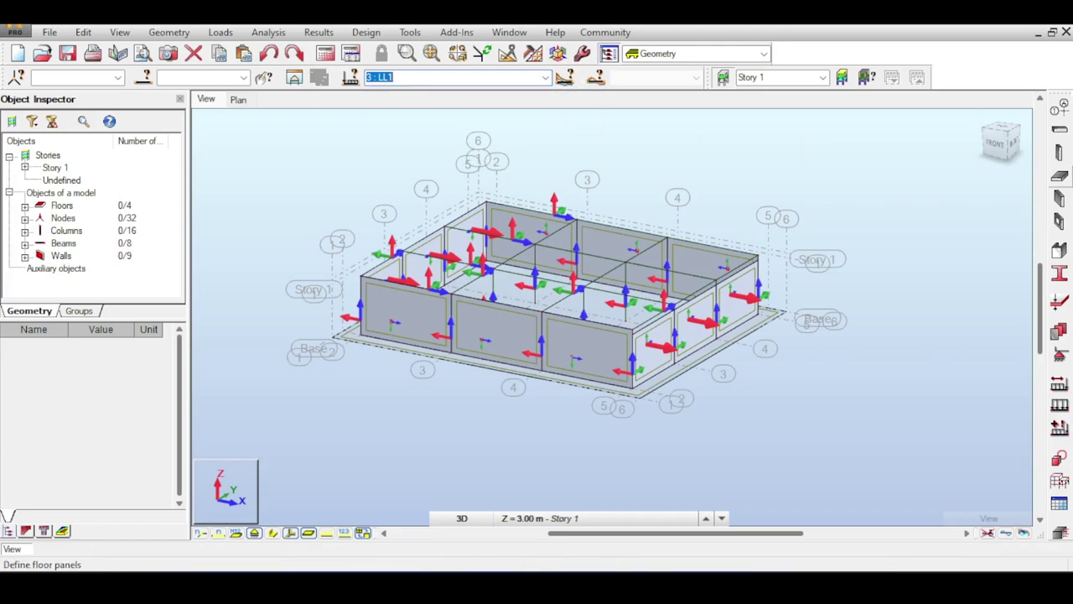
Draw a rectangular TH250 shell floor over the whole 15 by 12 m plan at the Story 1 level, z = 3.00 m.
{"action": "left_click", "coordinate": [1060, 177]}
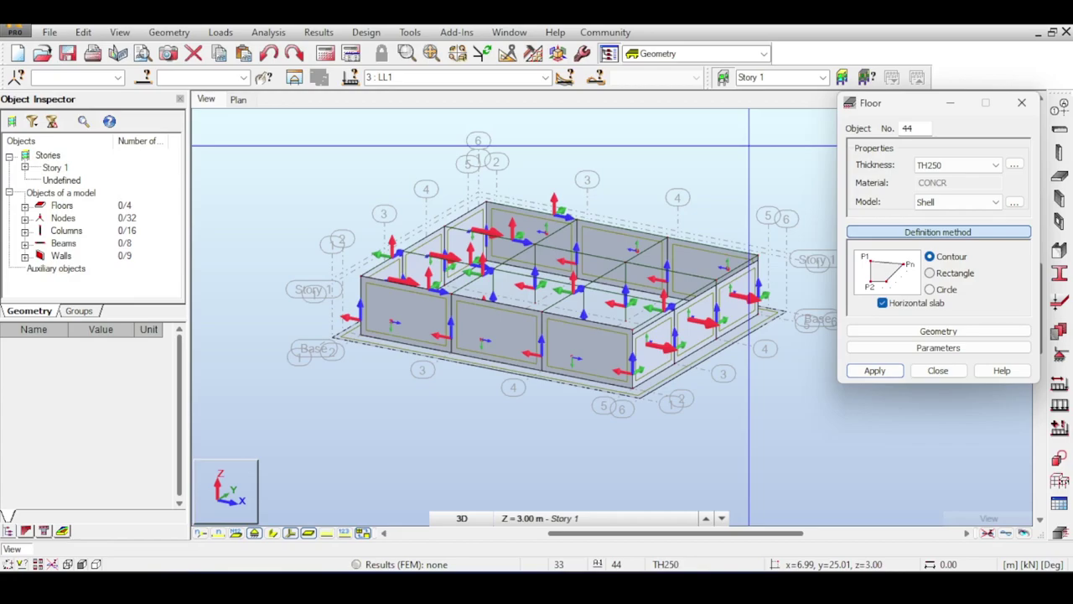
{"action": "left_click", "coordinate": [931, 272]}
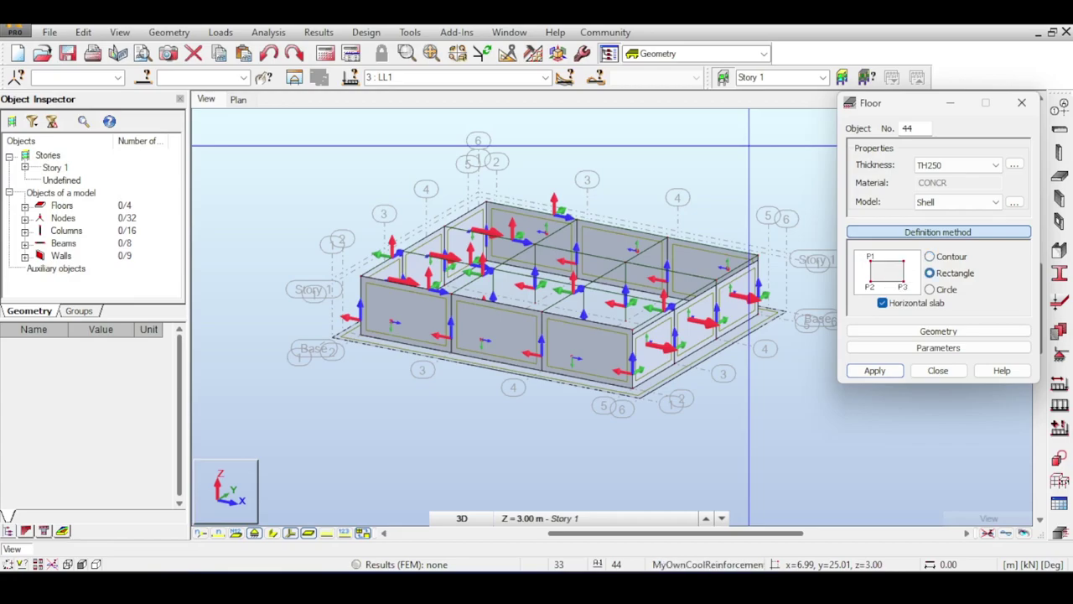
{"action": "left_click", "coordinate": [361, 276]}
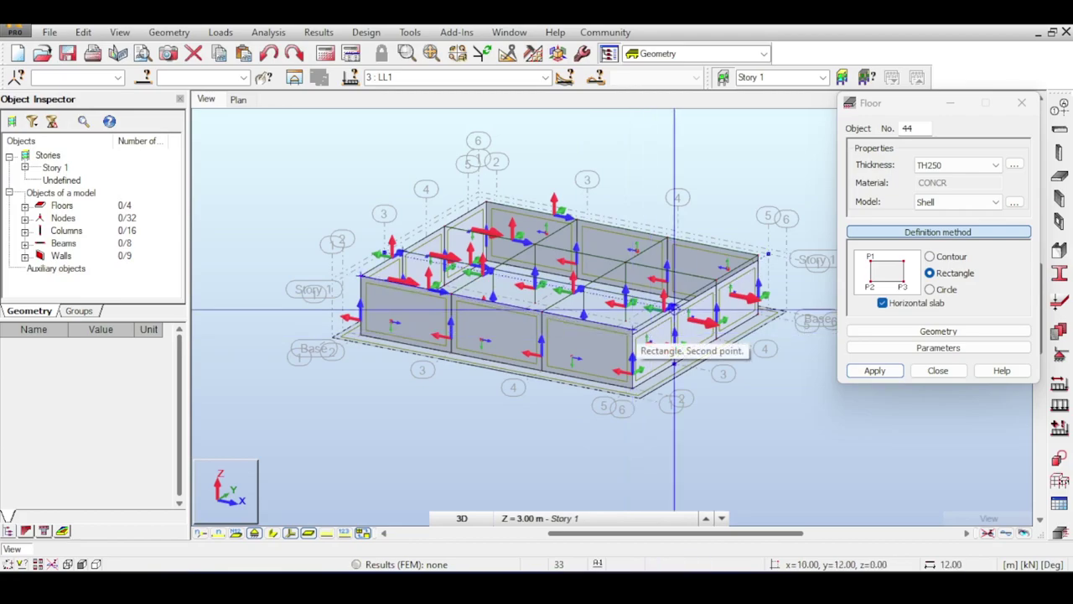
{"action": "scroll", "coordinate": [777, 263], "scroll_direction": "up", "scroll_amount": 5}
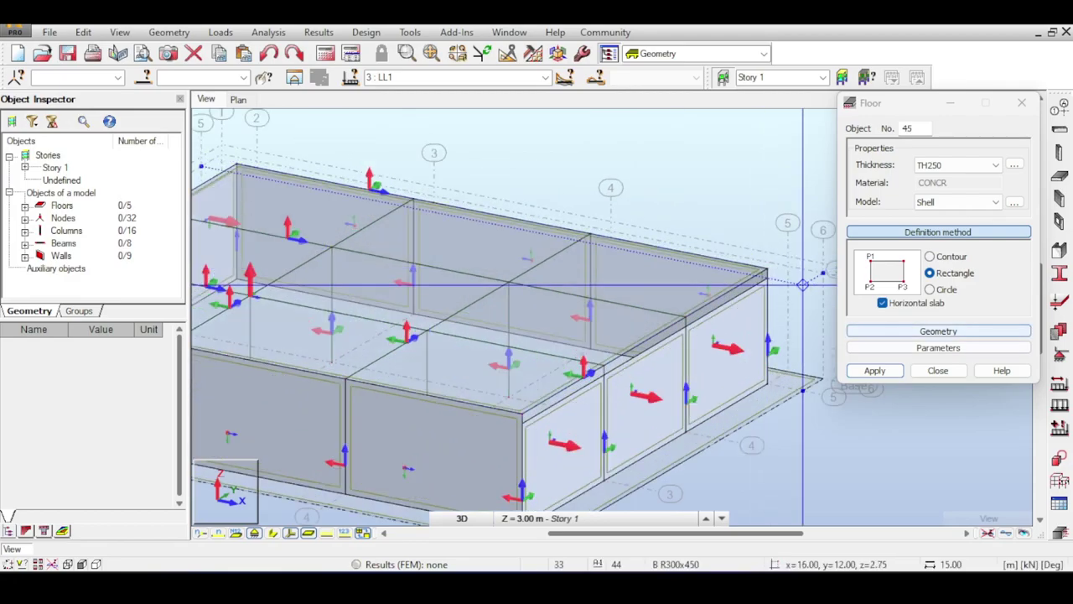
{"action": "left_click", "coordinate": [938, 370]}
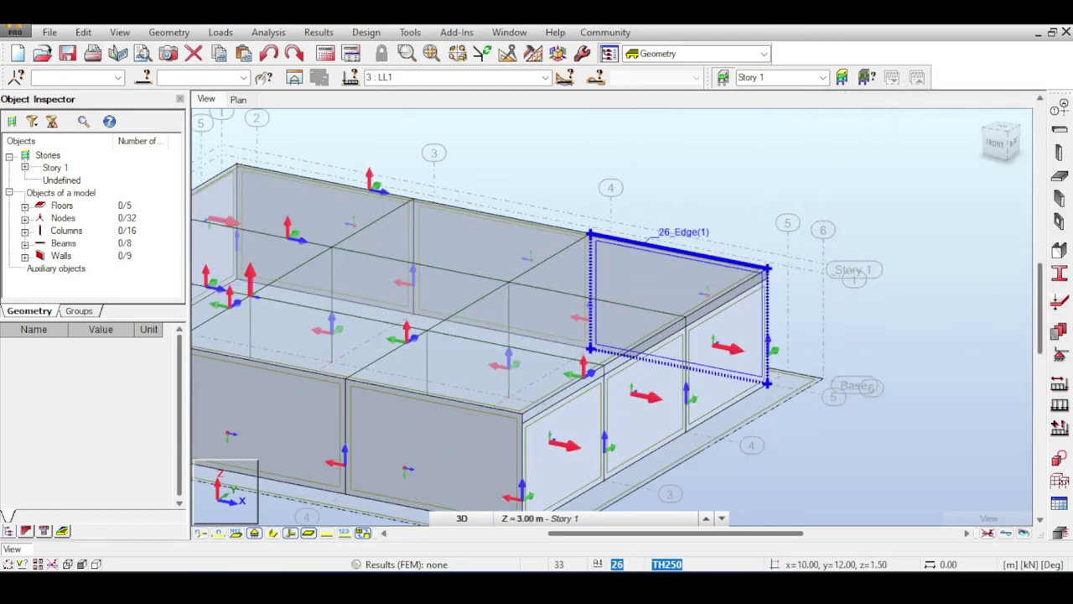
Inspect the TH250 thickness definition assigned to the new roof floor.
{"action": "left_click", "coordinate": [707, 300]}
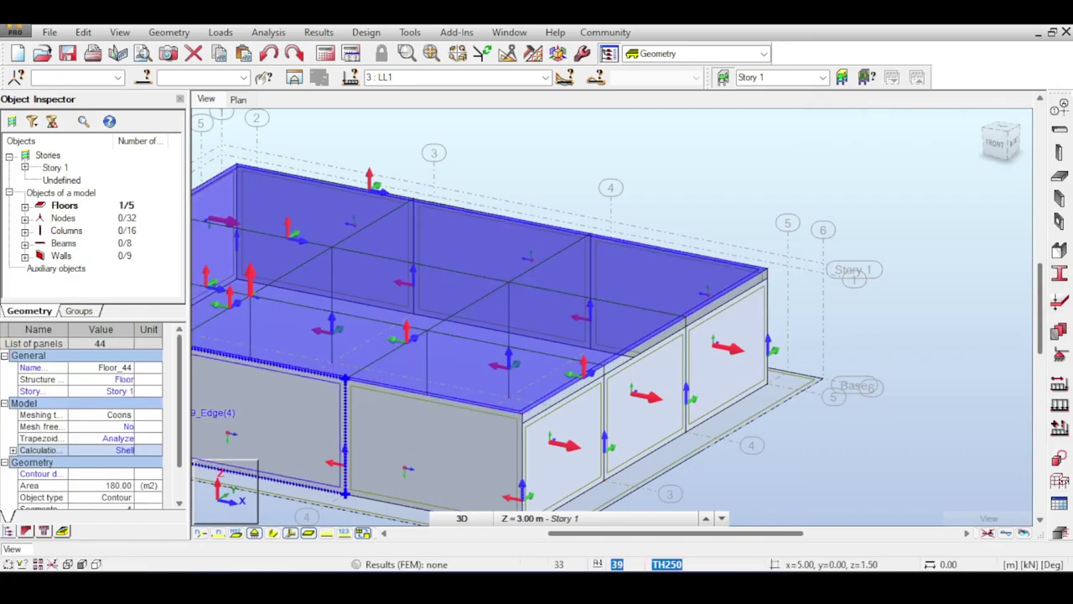
{"action": "scroll", "coordinate": [92, 419], "scroll_direction": "down", "scroll_amount": 6}
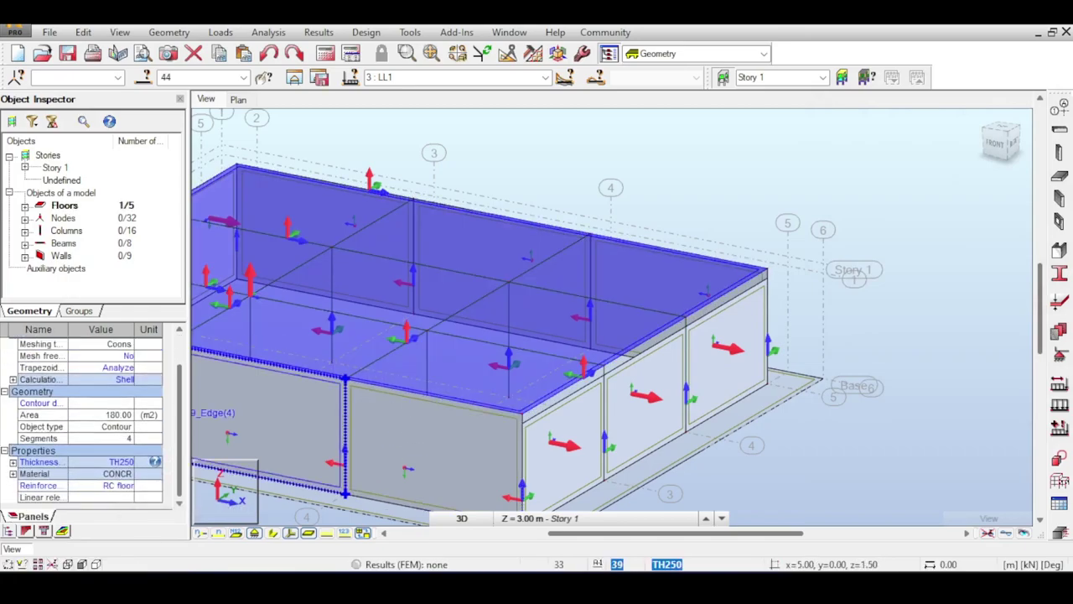
{"action": "left_click", "coordinate": [156, 462]}
{"action": "double_click", "coordinate": [716, 147]}
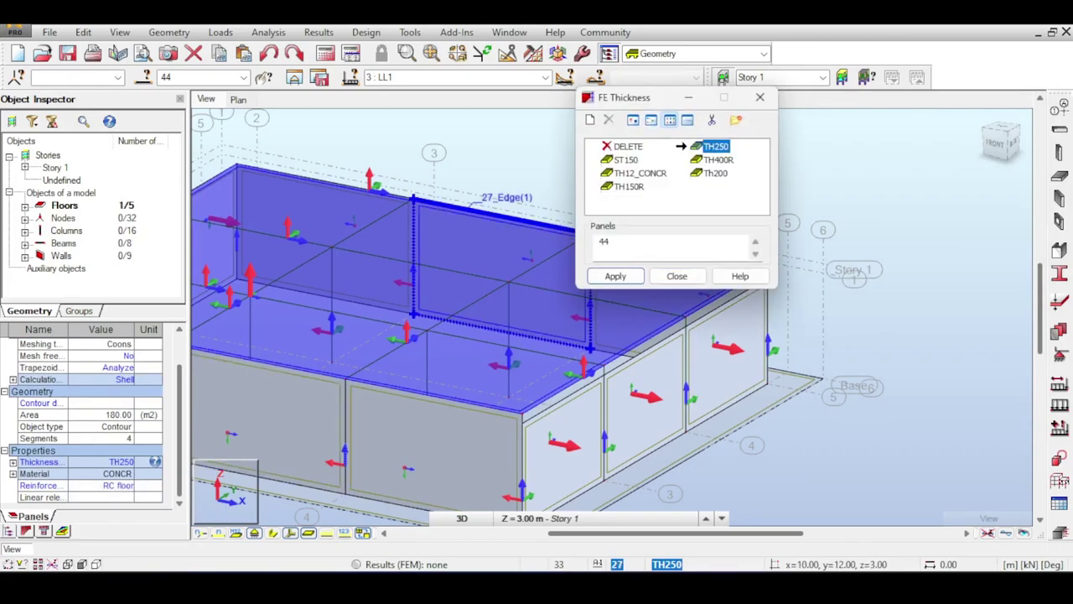
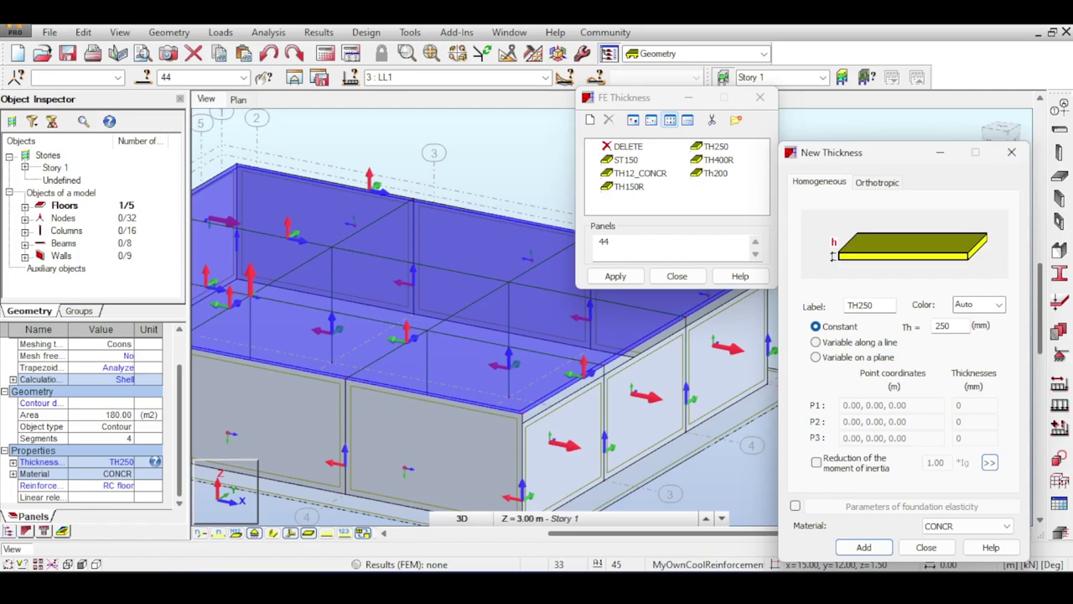
{"action": "key", "text": "Escape"}
{"action": "left_click", "coordinate": [715, 146]}
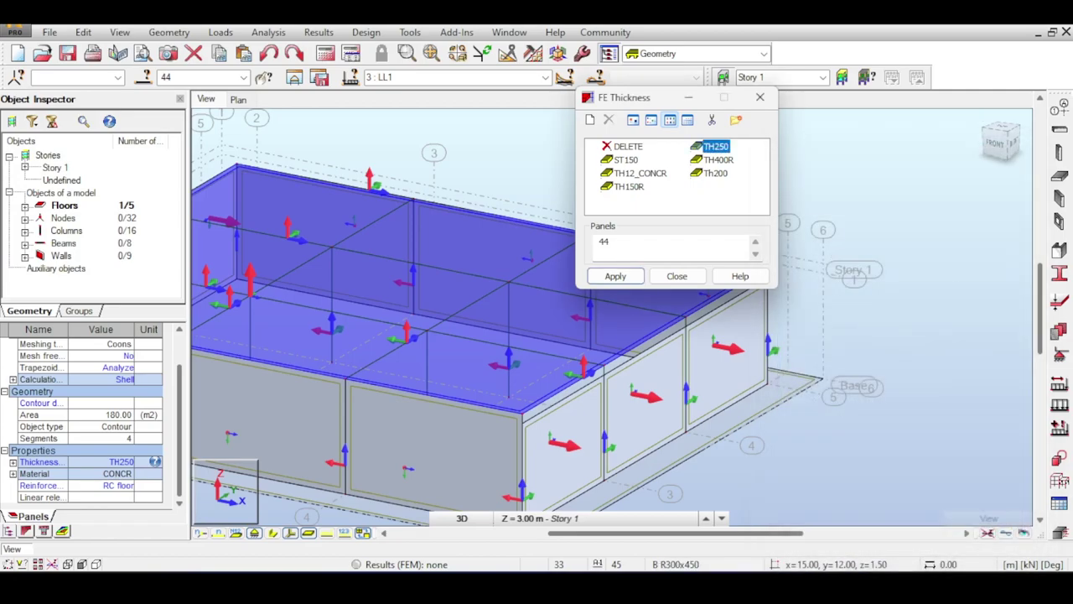
{"action": "double_click", "coordinate": [715, 147]}
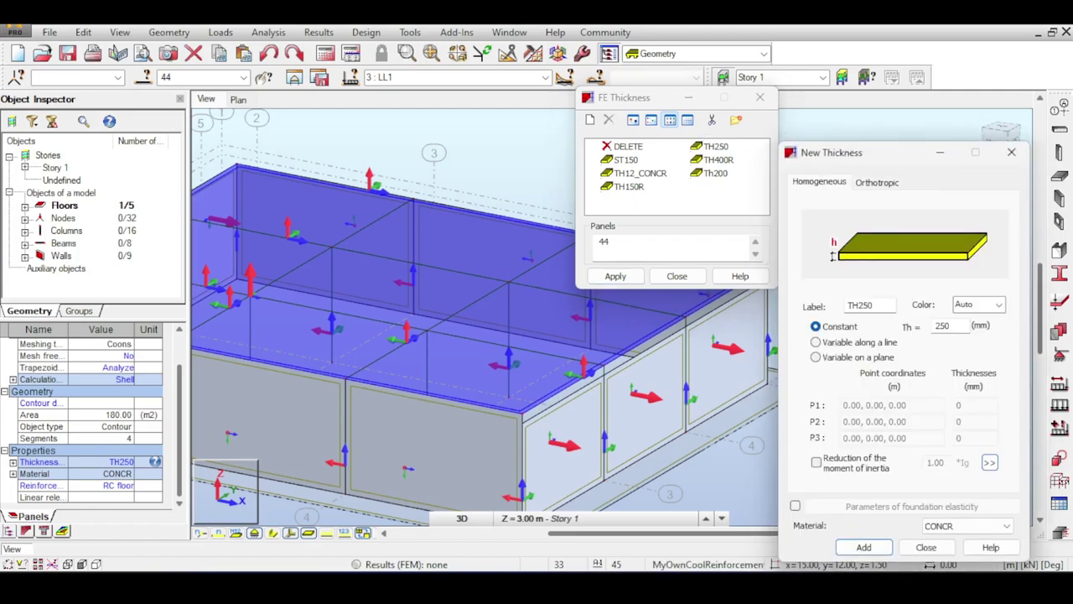
{"action": "left_click", "coordinate": [1011, 152]}
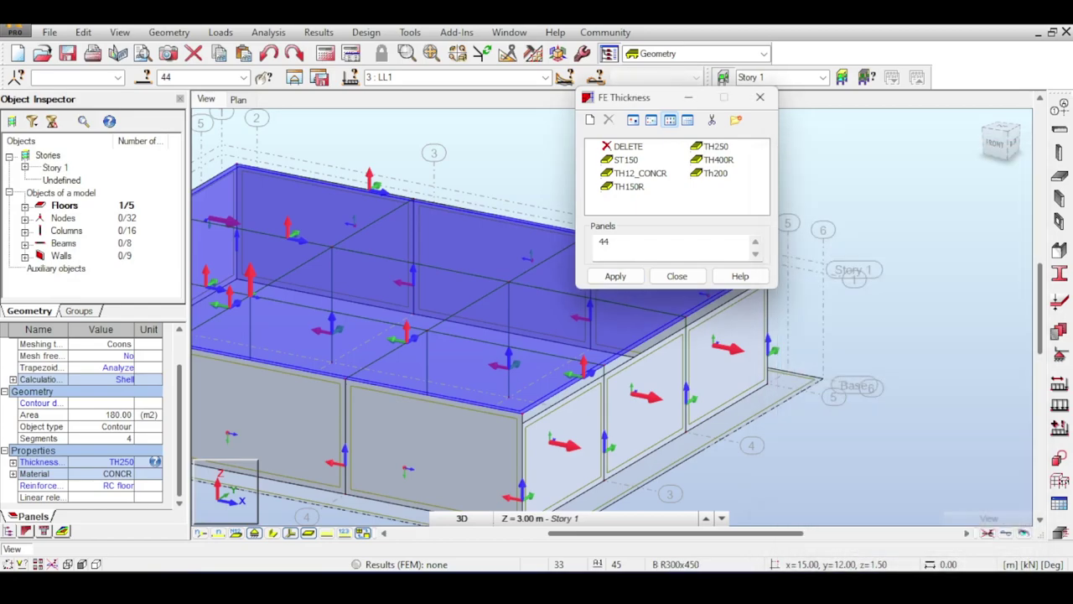
{"action": "left_click", "coordinate": [760, 97]}
Define a uniform planar surface load of -4 kPa in the global Z direction for case LL1.
{"action": "middle_click_drag", "start_coordinate": [787, 202], "coordinate": [810, 204]}
{"action": "scroll", "coordinate": [900, 211], "scroll_direction": "down", "scroll_amount": 4}
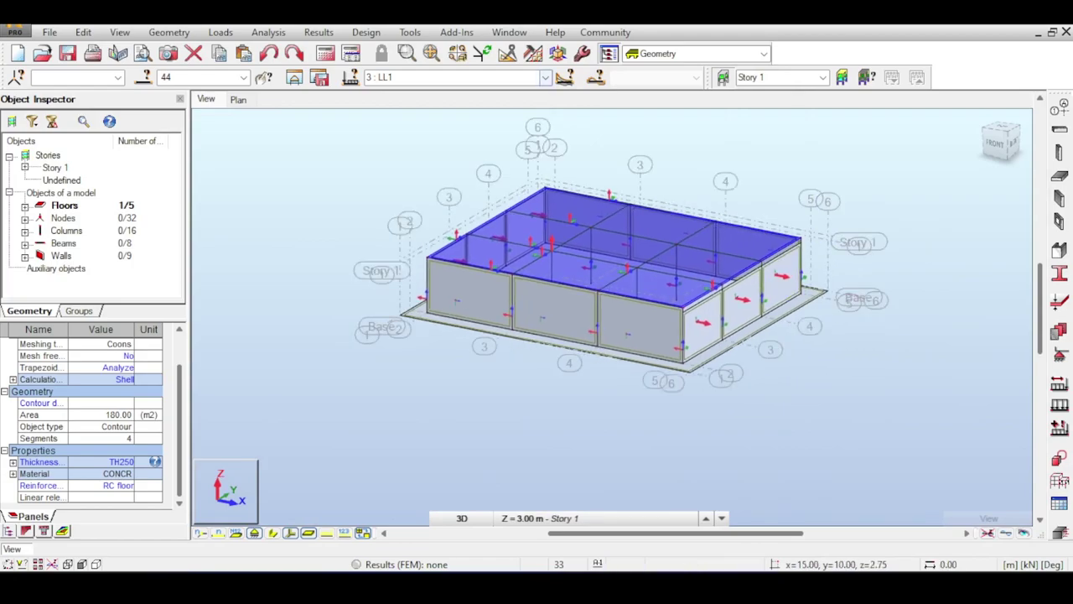
{"action": "left_click", "coordinate": [564, 76]}
{"action": "left_click", "coordinate": [998, 177]}
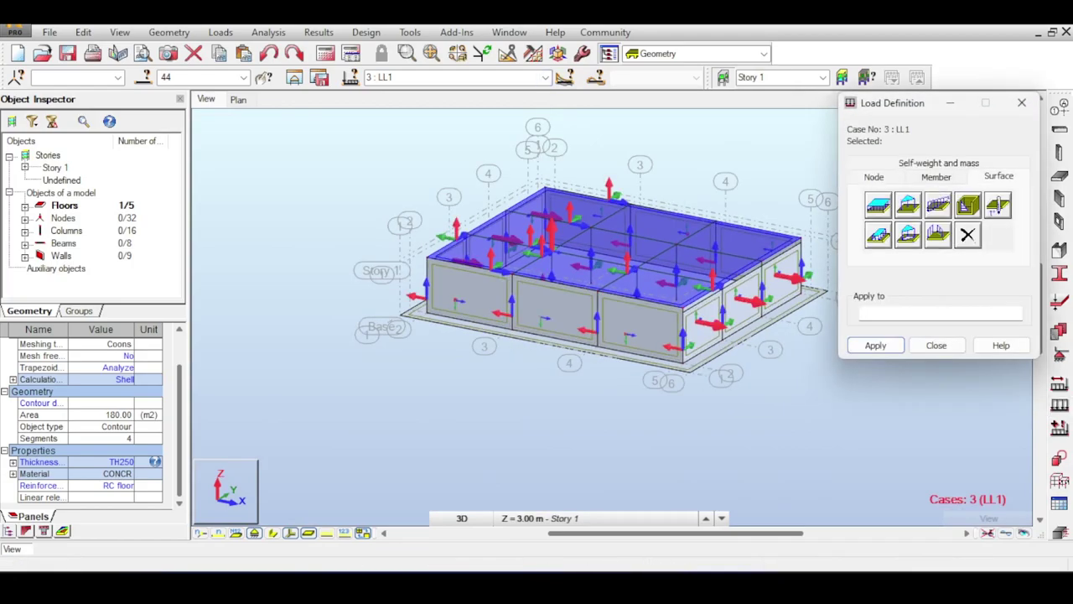
{"action": "left_click", "coordinate": [878, 204]}
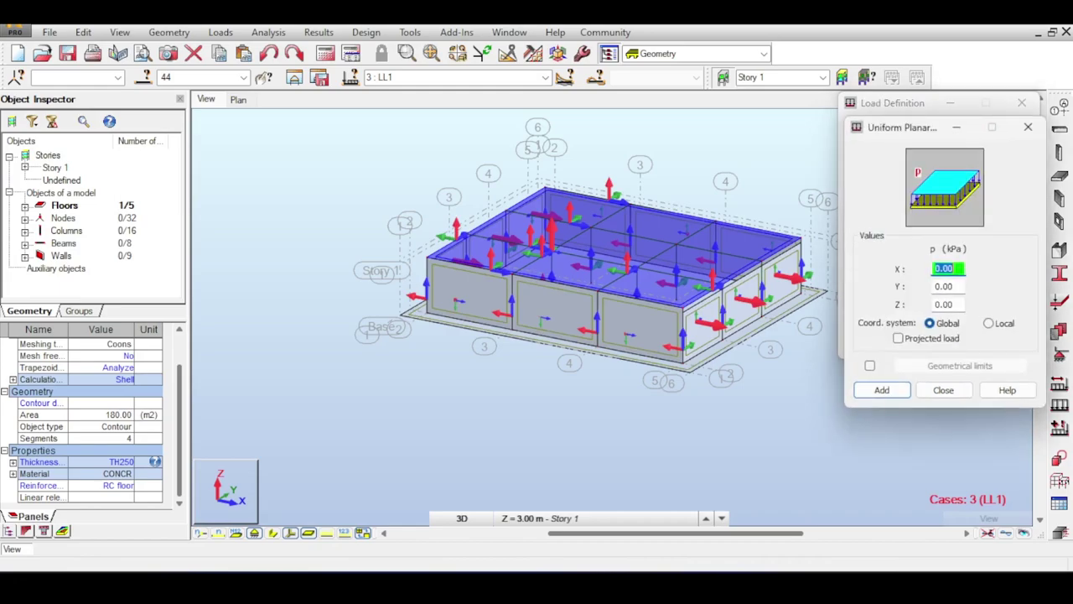
{"action": "double_click", "coordinate": [944, 304]}
{"action": "type", "text": "-4"}
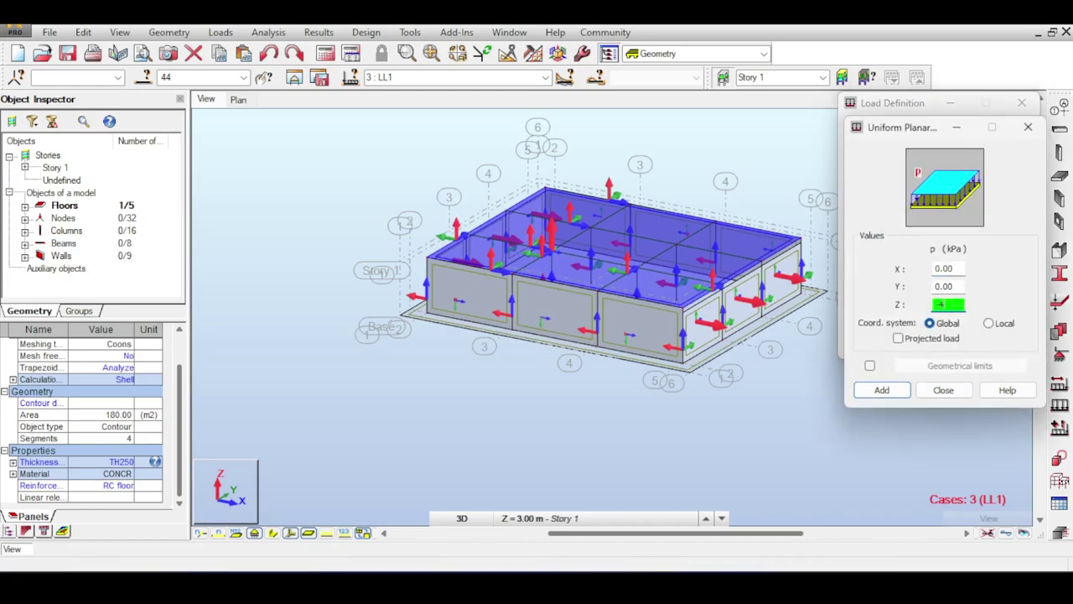
{"action": "scroll", "coordinate": [797, 246], "scroll_direction": "up", "scroll_amount": 4}
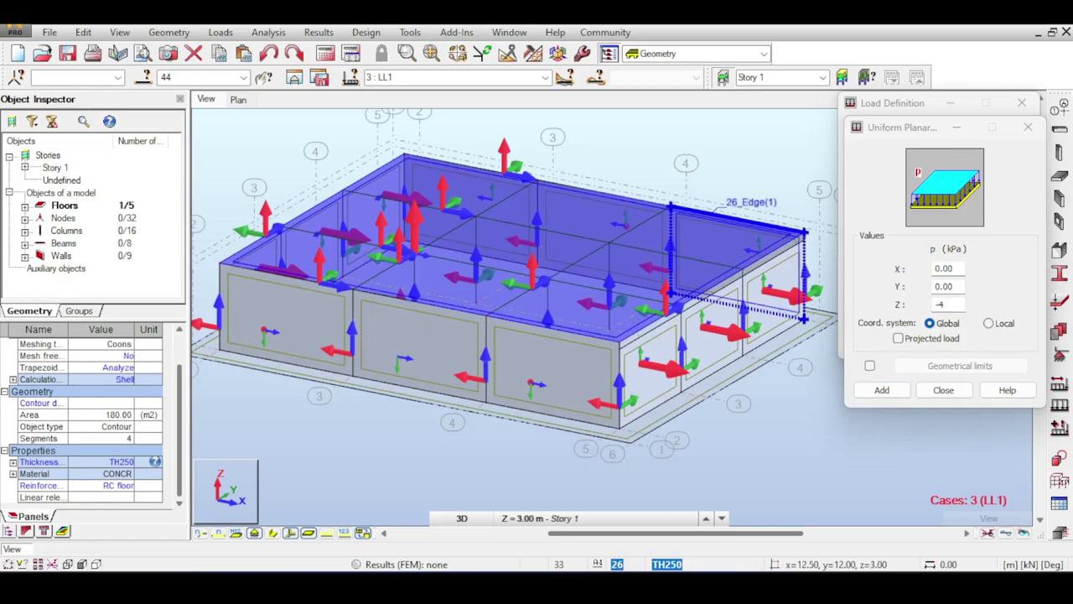
{"action": "scroll", "coordinate": [706, 206], "scroll_direction": "up", "scroll_amount": 1}
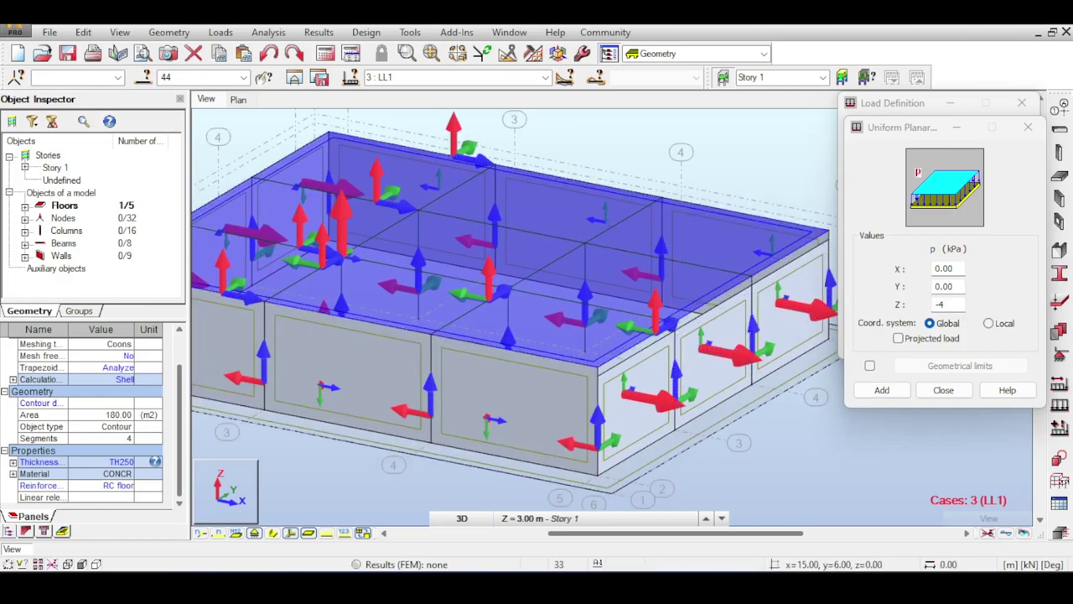
{"action": "middle_click_drag", "start_coordinate": [720, 340], "coordinate": [646, 340]}
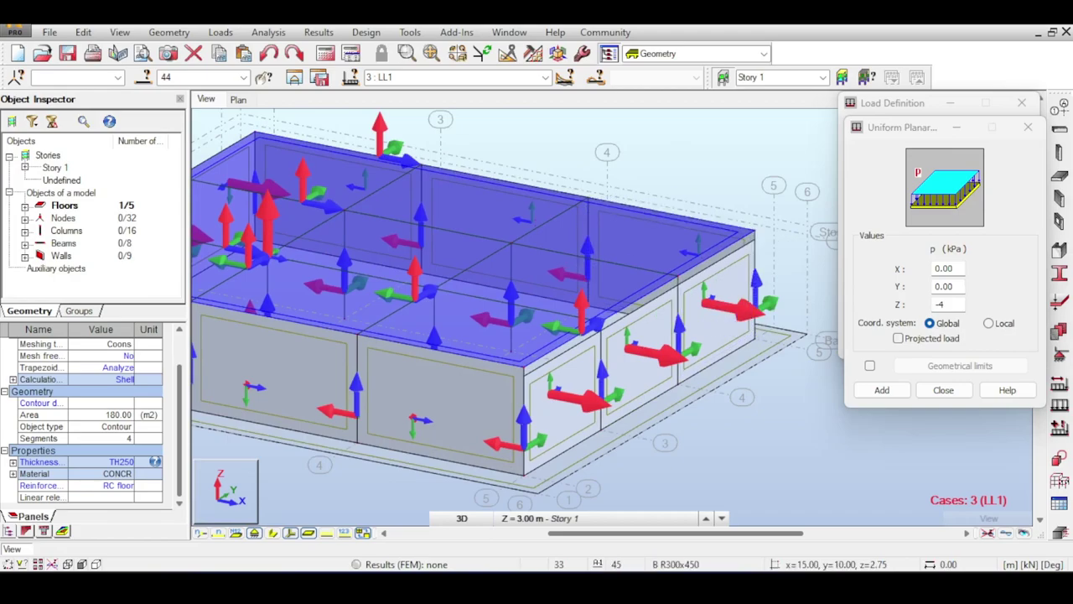
{"action": "left_click", "coordinate": [882, 390]}
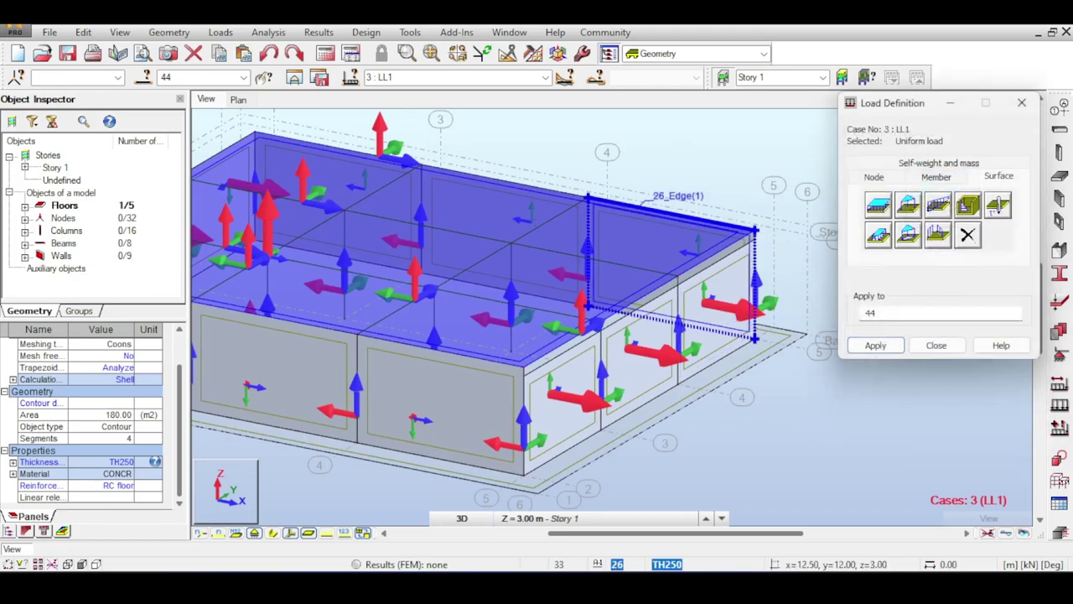
Apply the LL1 uniform load to the roof floor and the base slab, panels 1 and 44.
{"action": "left_click_drag", "start_coordinate": [892, 102], "coordinate": [928, 246]}
{"action": "left_click_drag", "start_coordinate": [1001, 143], "coordinate": [1002, 187]}
{"action": "left_click", "coordinate": [911, 489]}
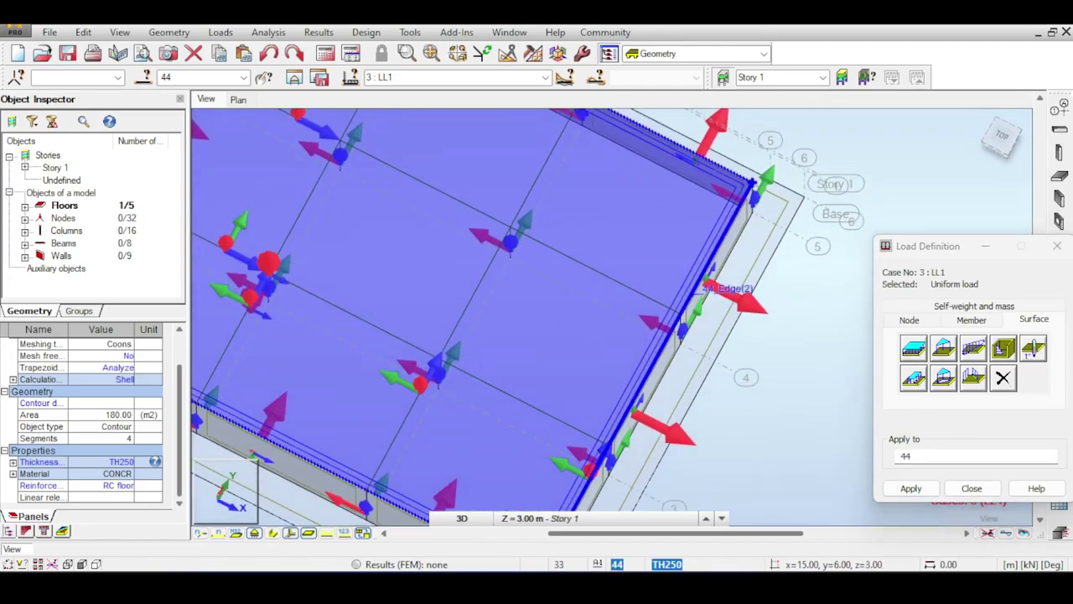
{"action": "scroll", "coordinate": [773, 316], "scroll_direction": "down", "scroll_amount": 1}
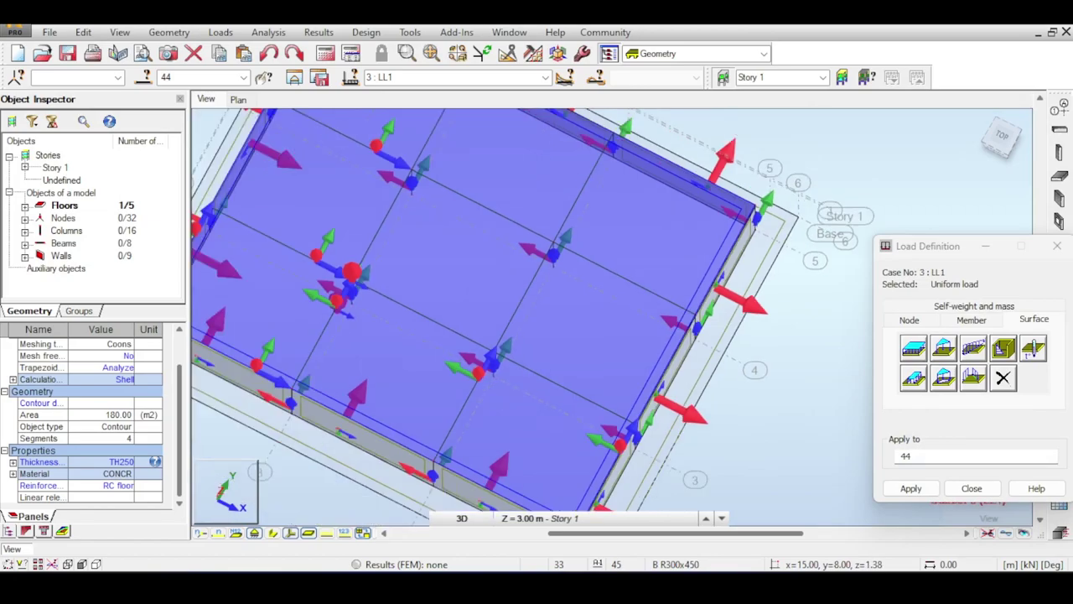
{"action": "left_click", "coordinate": [758, 332], "text": "ctrl"}
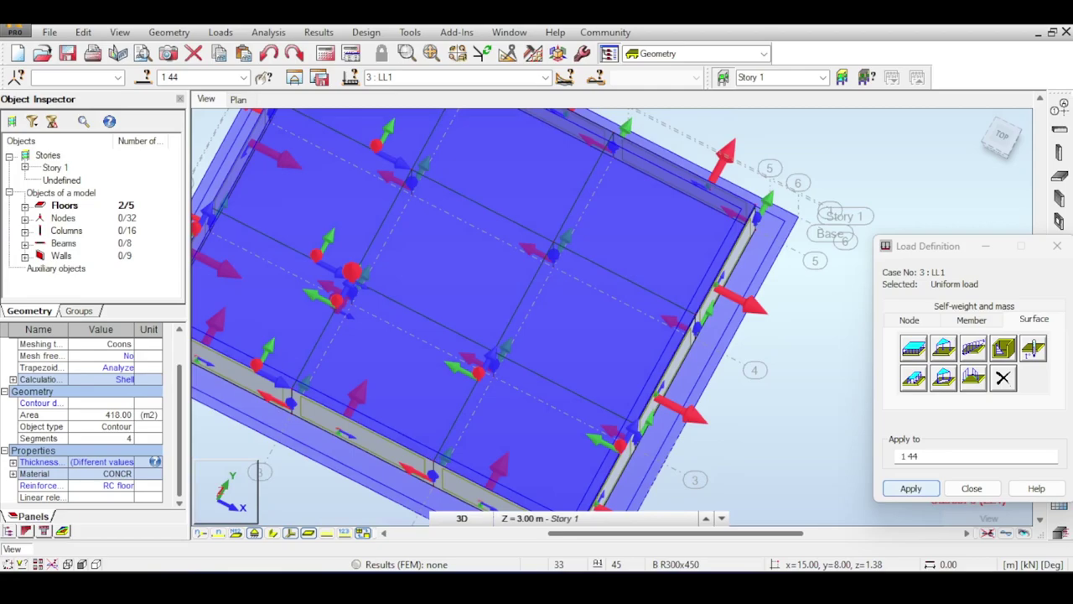
{"action": "left_click", "coordinate": [912, 488]}
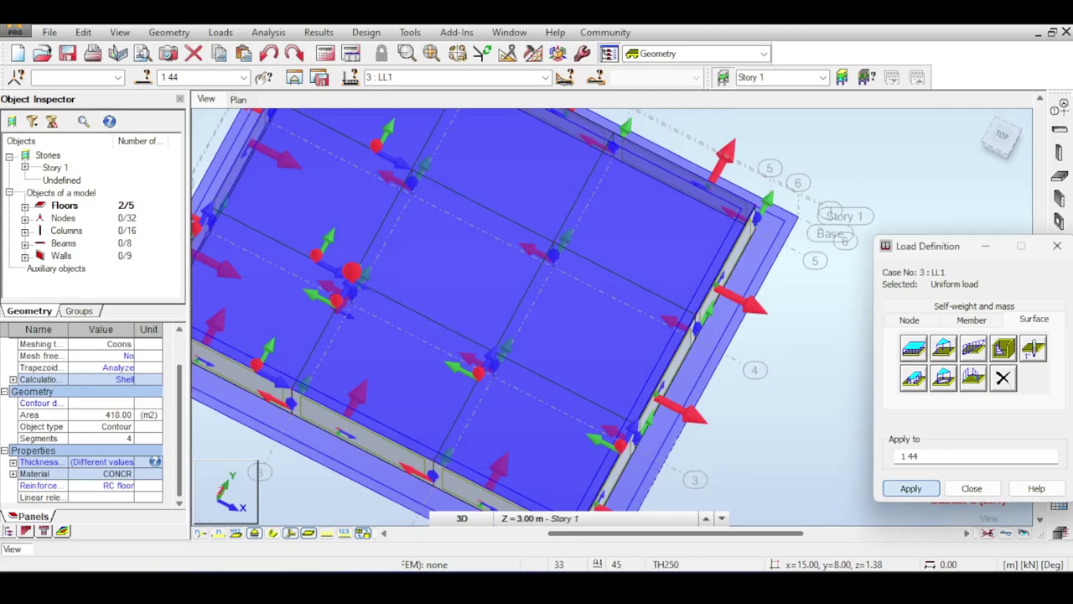
Examine the LL1 surface loads on the roof floor and base slab in the 3D view.
{"action": "middle_click_drag", "start_coordinate": [578, 386], "coordinate": [584, 302], "text": "shift"}
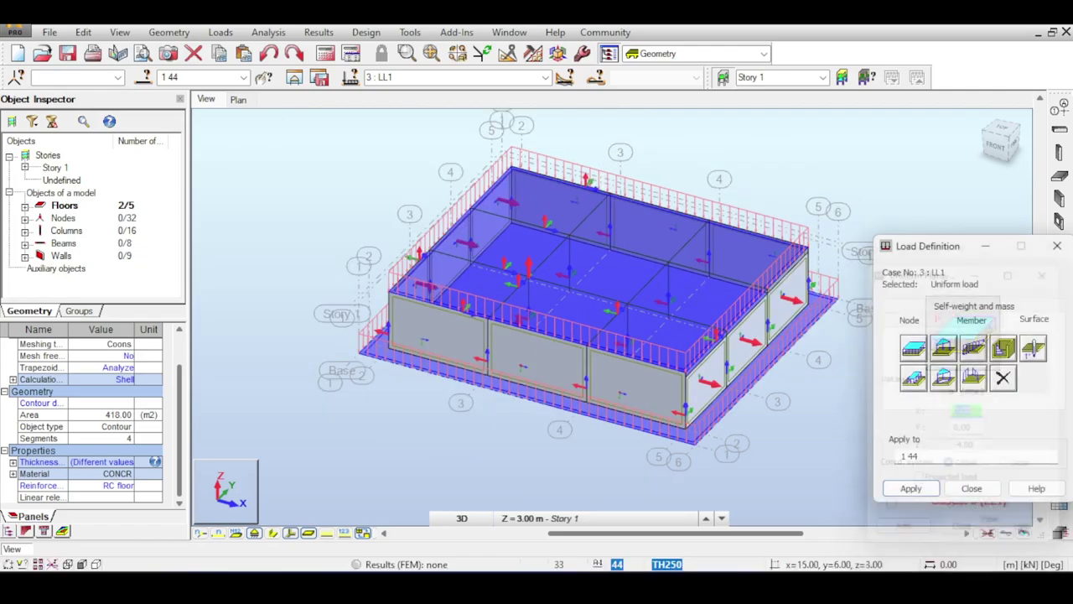
{"action": "scroll", "coordinate": [786, 357], "scroll_direction": "up", "scroll_amount": 4}
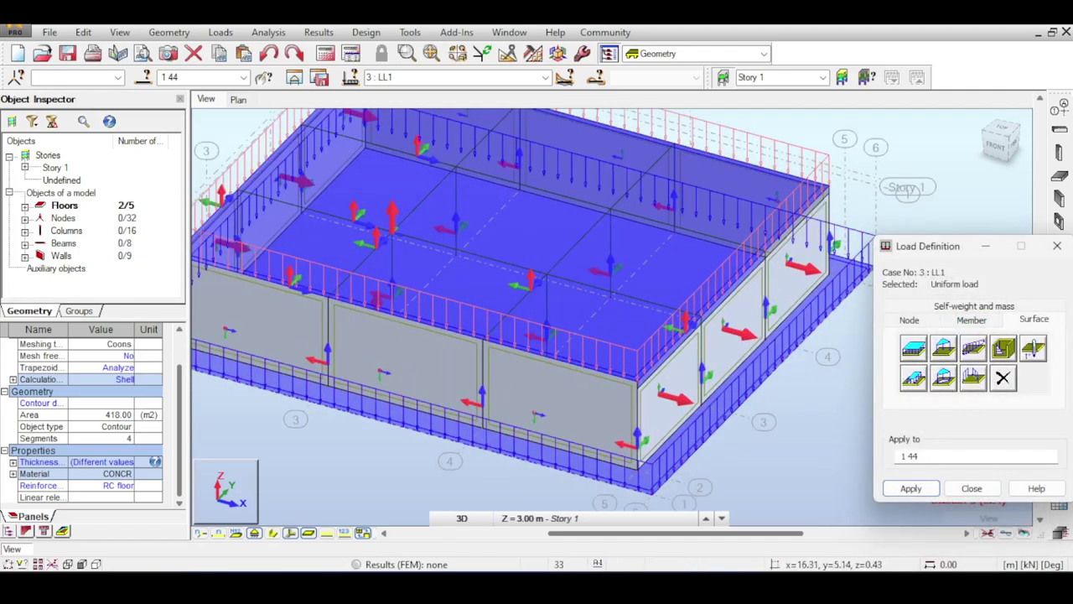
{"action": "middle_click_drag", "start_coordinate": [803, 322], "coordinate": [799, 306]}
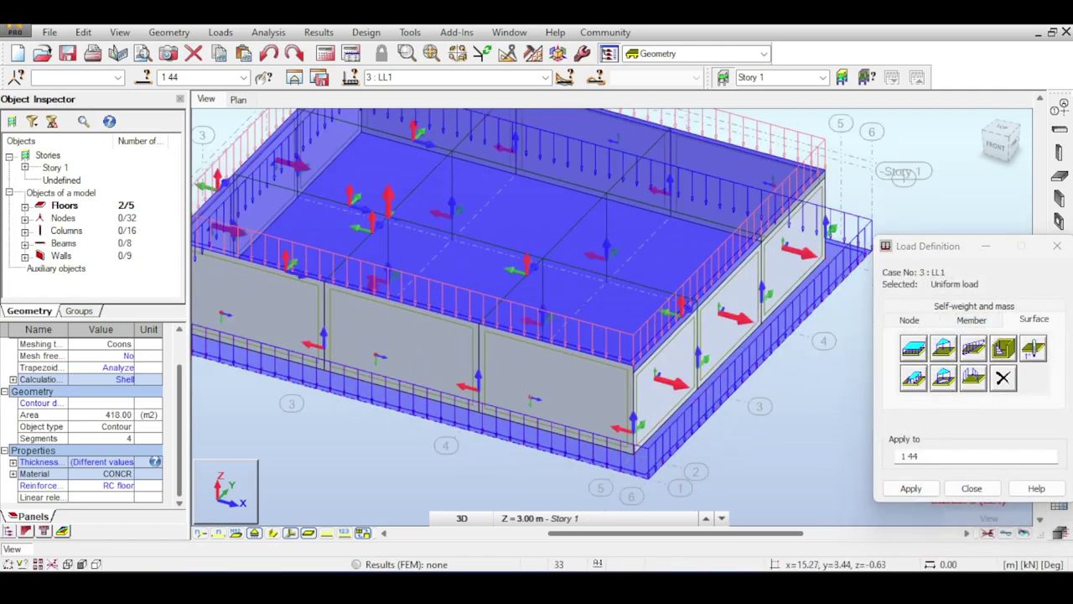
{"action": "mouse_move", "coordinate": [783, 243]}
{"action": "middle_mouse_down"}
{"action": "mouse_move", "coordinate": [813, 235]}
{"action": "mouse_move", "coordinate": [796, 227]}
{"action": "middle_mouse_up"}
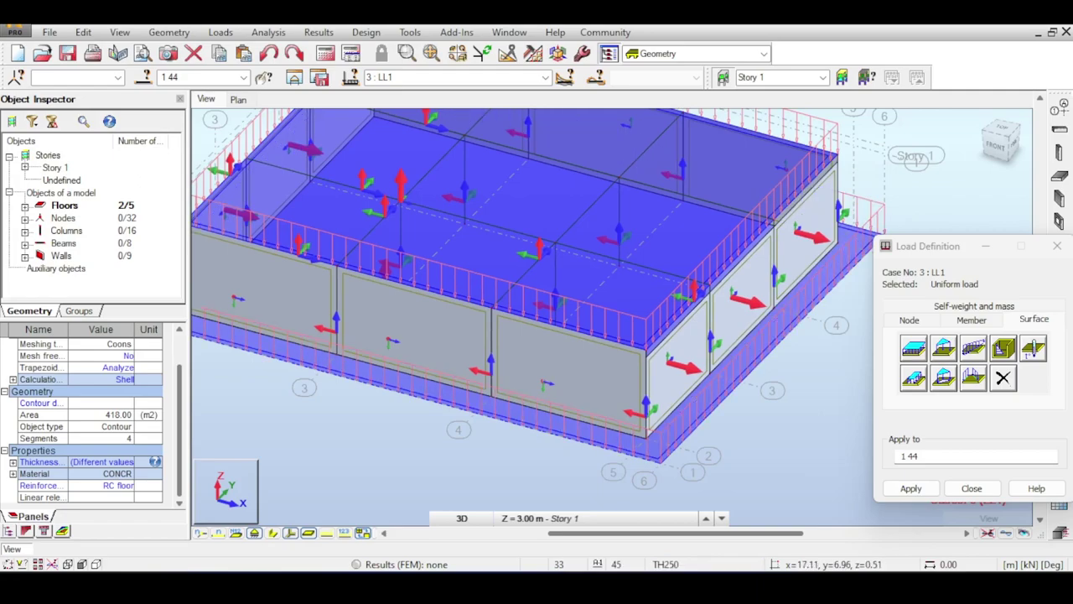
{"action": "scroll", "coordinate": [834, 317], "scroll_direction": "down", "scroll_amount": 1}
{"action": "scroll", "coordinate": [594, 375], "scroll_direction": "down", "scroll_amount": 4}
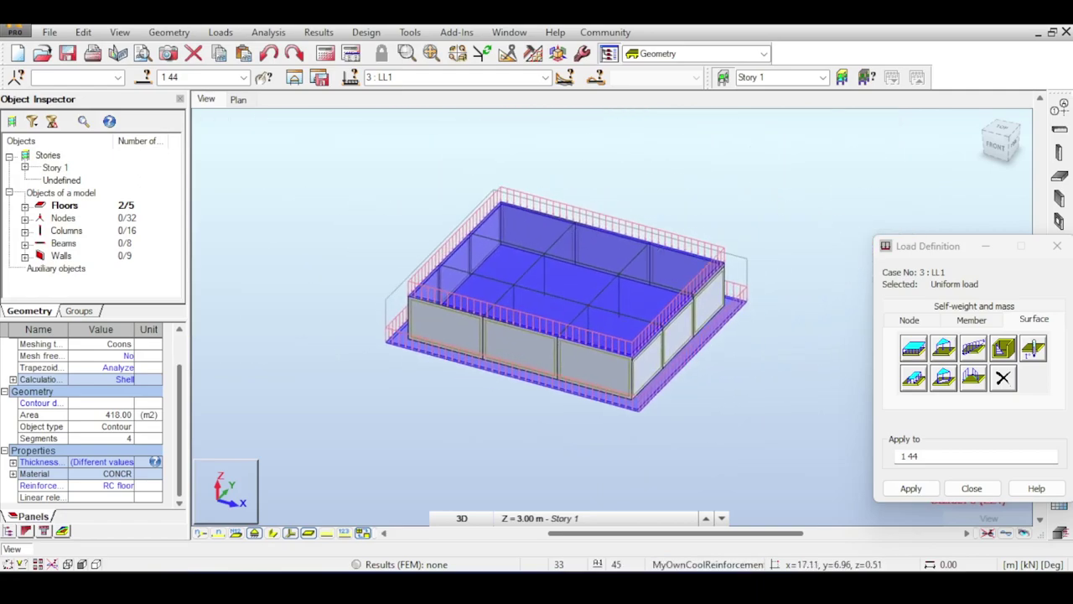
{"action": "scroll", "coordinate": [604, 302], "scroll_direction": "up", "scroll_amount": 5}
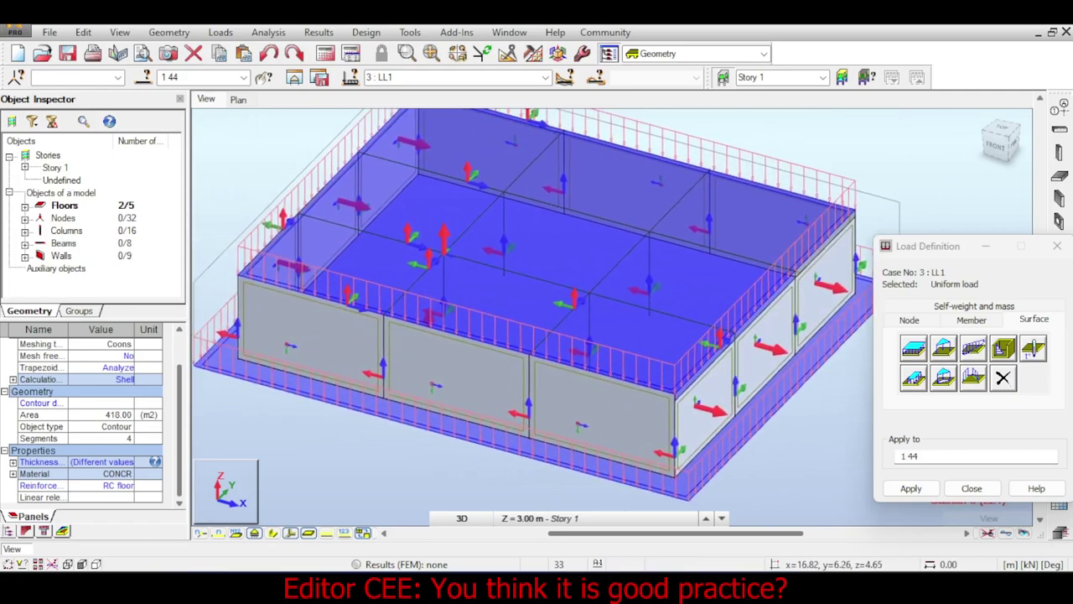
{"action": "scroll", "coordinate": [872, 193], "scroll_direction": "down", "scroll_amount": 2}
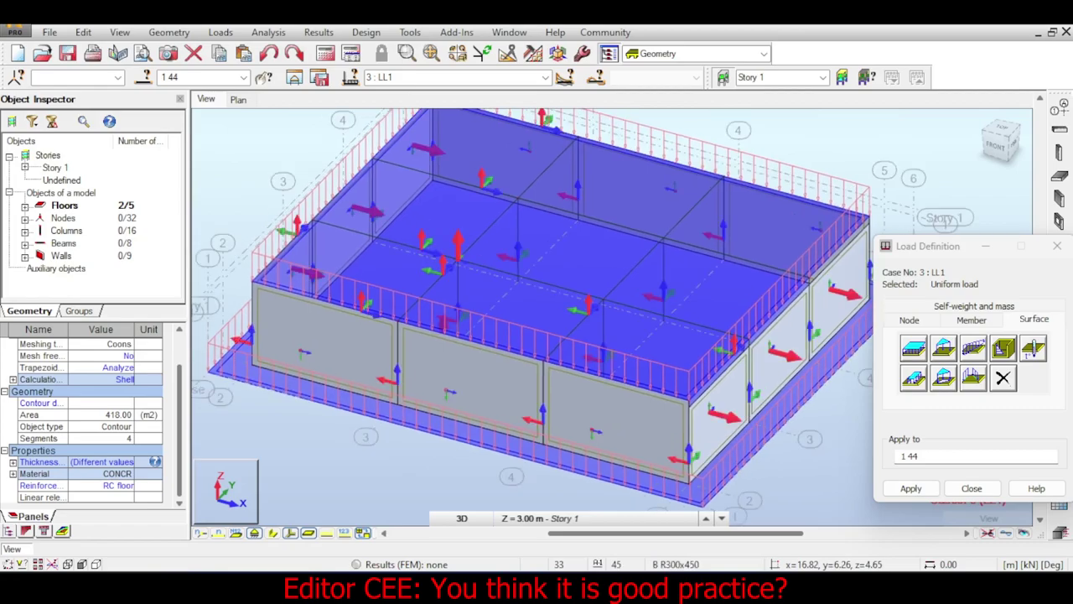
{"action": "scroll", "coordinate": [851, 220], "scroll_direction": "up", "scroll_amount": 1}
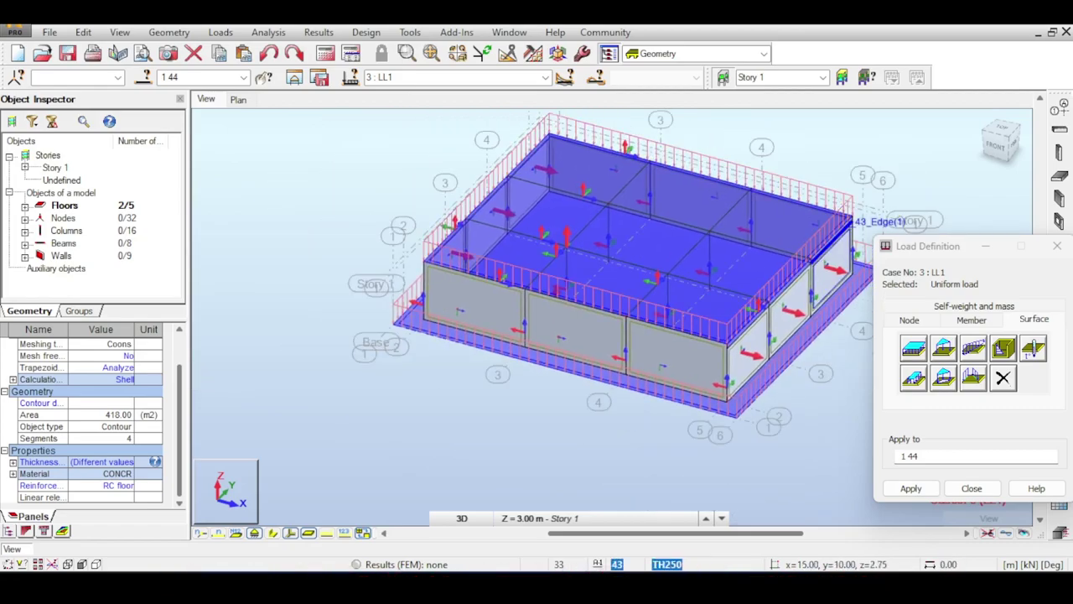
Make DL1 the current case and apply a uniform planar load of -10 kPa in global Z to panels 1 and 44.
{"action": "left_click", "coordinate": [545, 77]}
{"action": "left_click", "coordinate": [458, 91]}
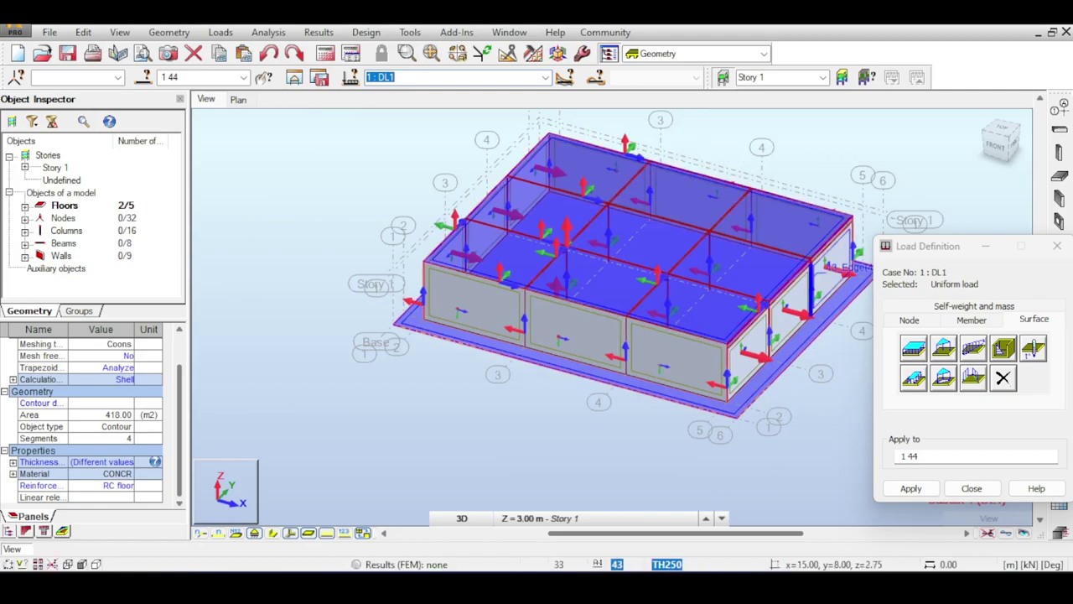
{"action": "left_click", "coordinate": [914, 348]}
{"action": "key", "text": "Tab"}
{"action": "key", "text": "Tab"}
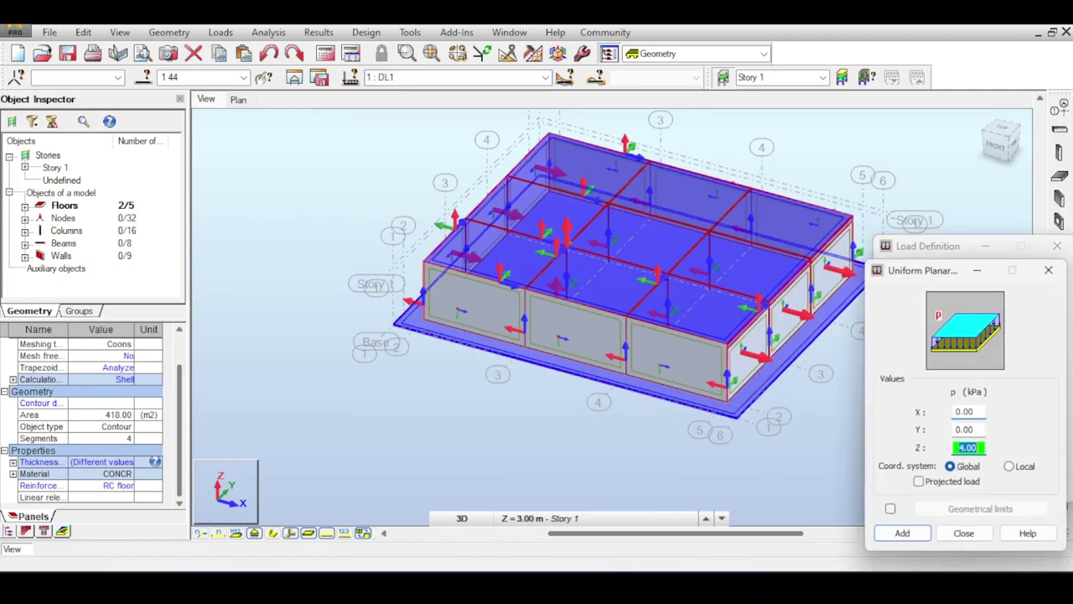
{"action": "type", "text": "-10"}
{"action": "left_click", "coordinate": [903, 534]}
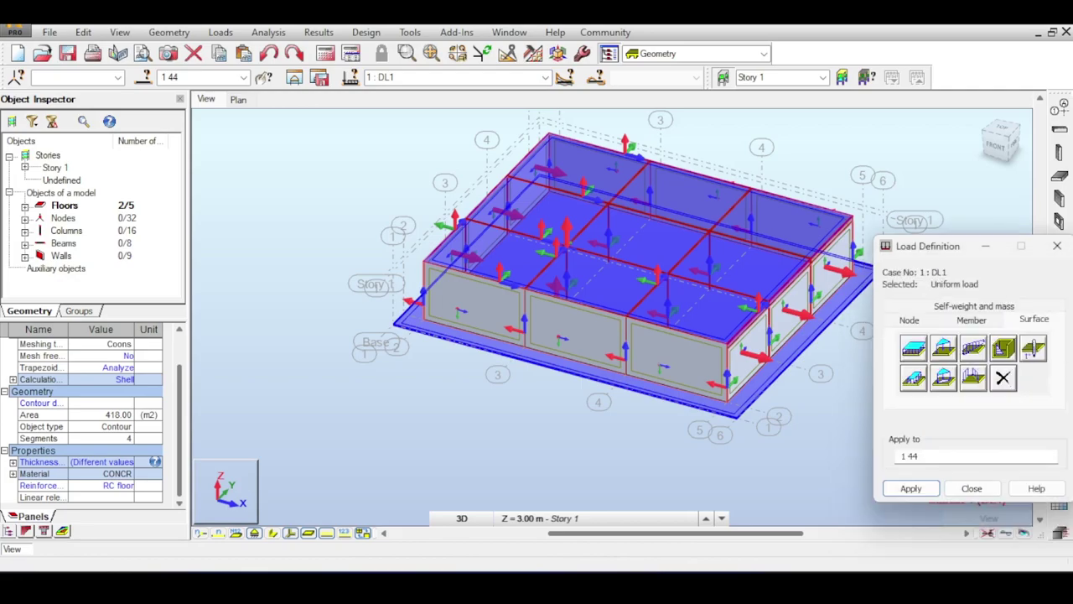
{"action": "left_click", "coordinate": [914, 348]}
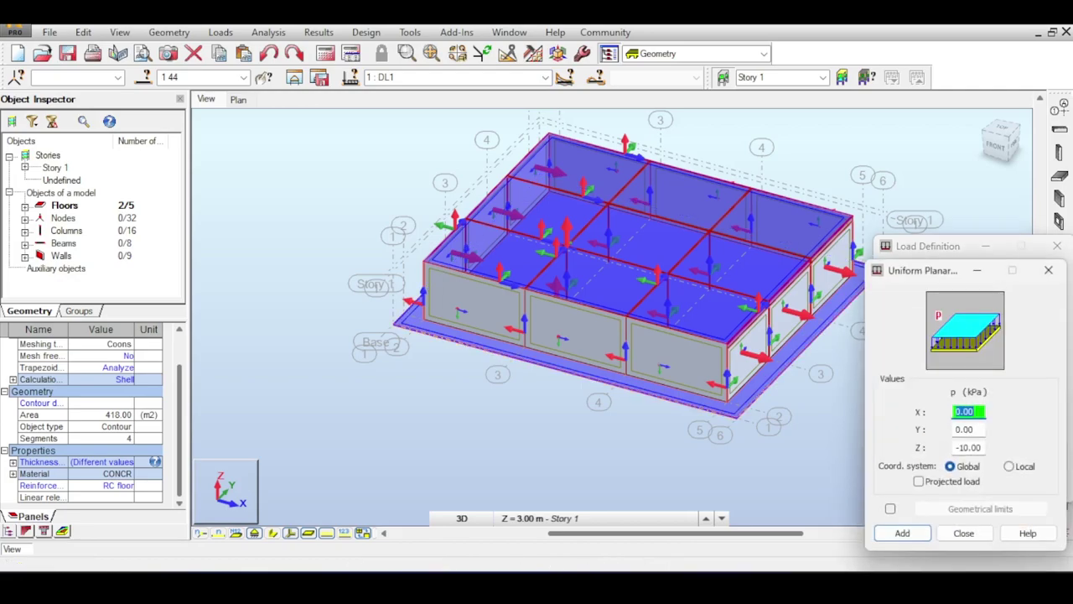
{"action": "left_click", "coordinate": [902, 533]}
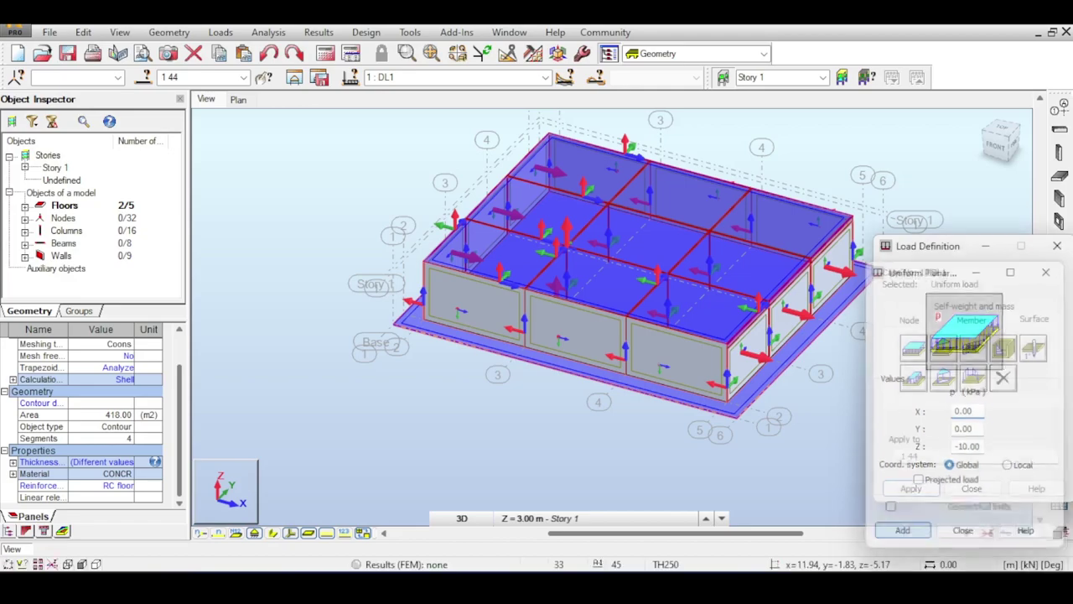
{"action": "left_click", "coordinate": [911, 488]}
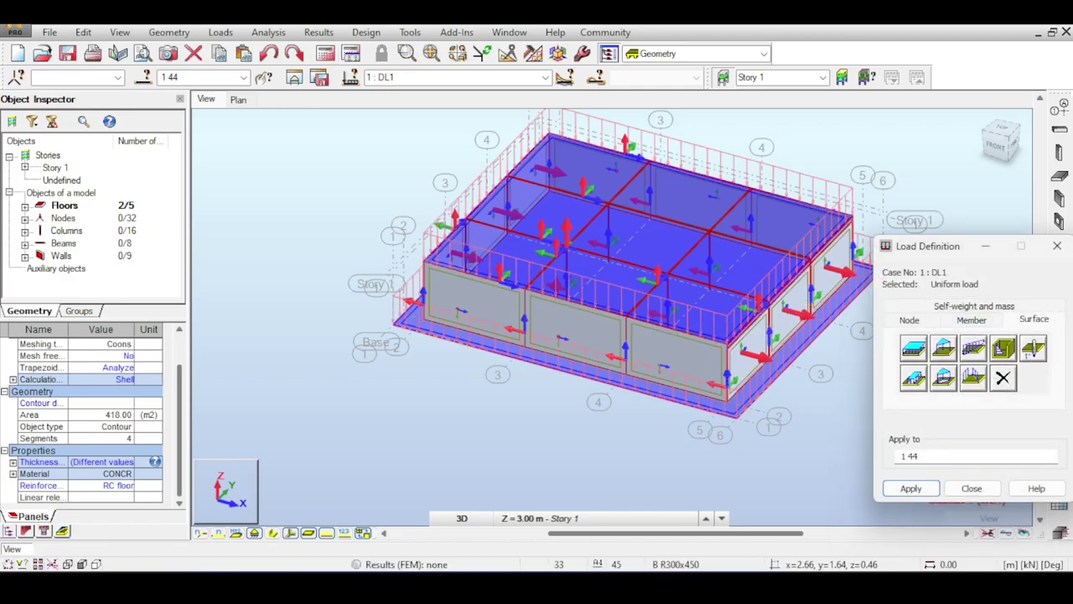
Select Earth as the current load case.
{"action": "left_click", "coordinate": [545, 77]}
{"action": "left_click", "coordinate": [395, 112]}
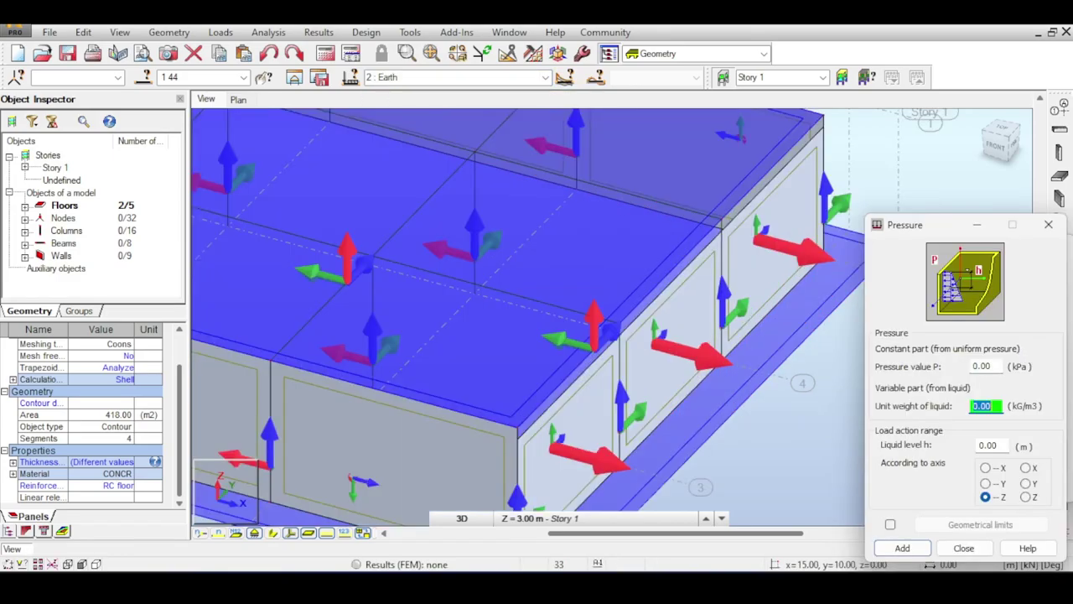
{"action": "scroll", "coordinate": [791, 245], "scroll_direction": "down", "scroll_amount": 5}
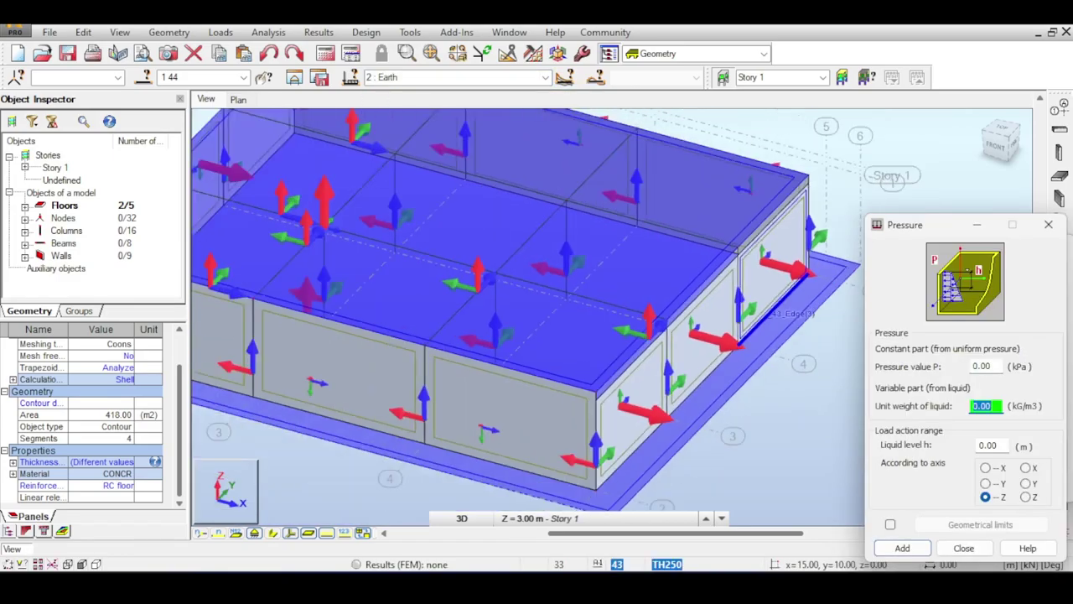
{"action": "middle_click_drag", "start_coordinate": [793, 256], "coordinate": [761, 207]}
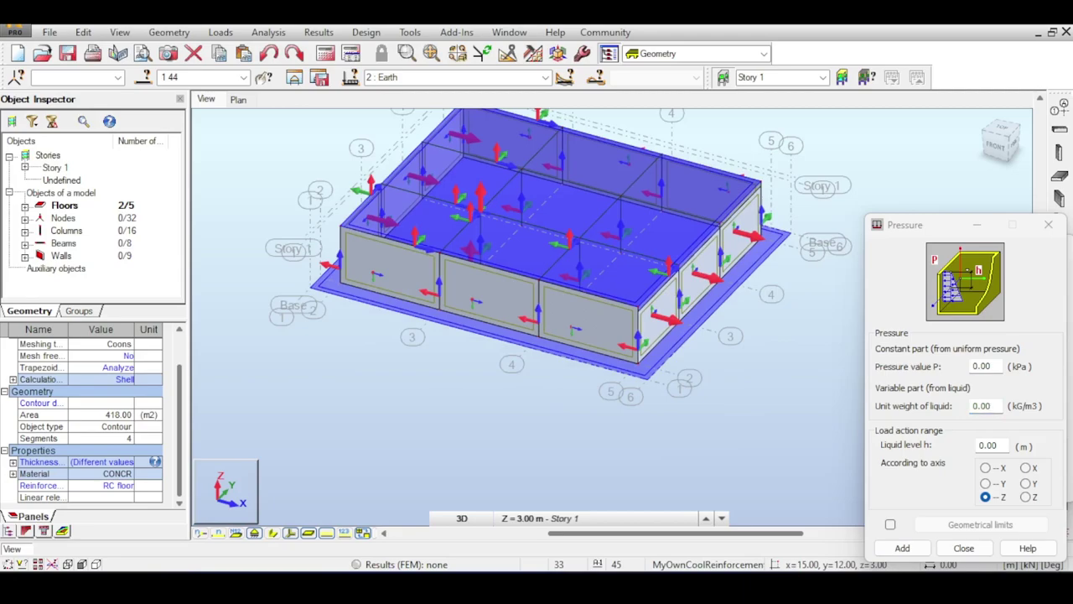
{"action": "left_click_drag", "start_coordinate": [907, 224], "coordinate": [894, 172]}
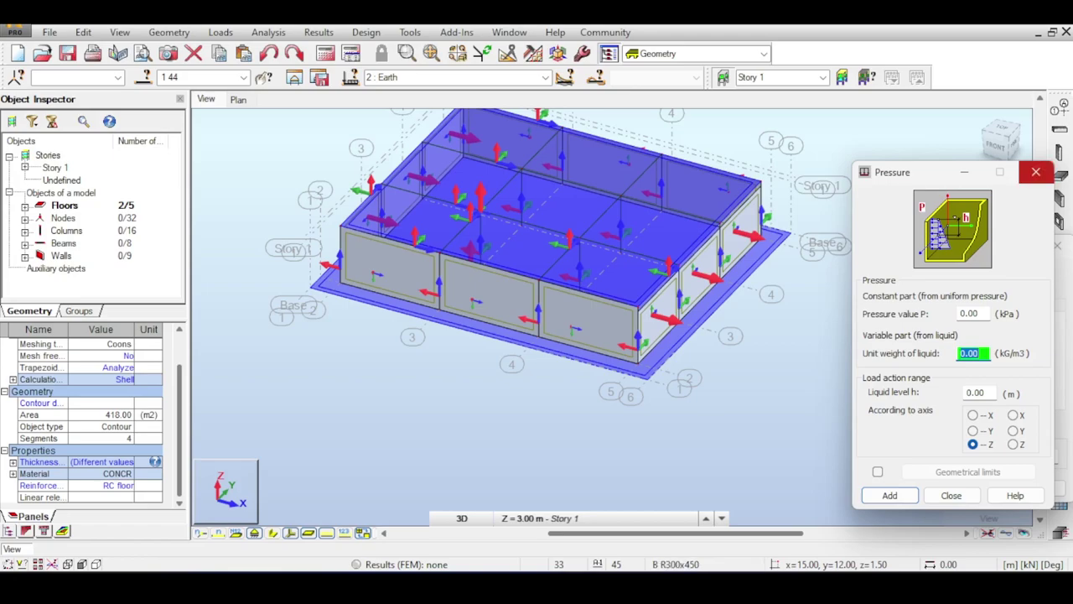
{"action": "left_click", "coordinate": [1037, 172]}
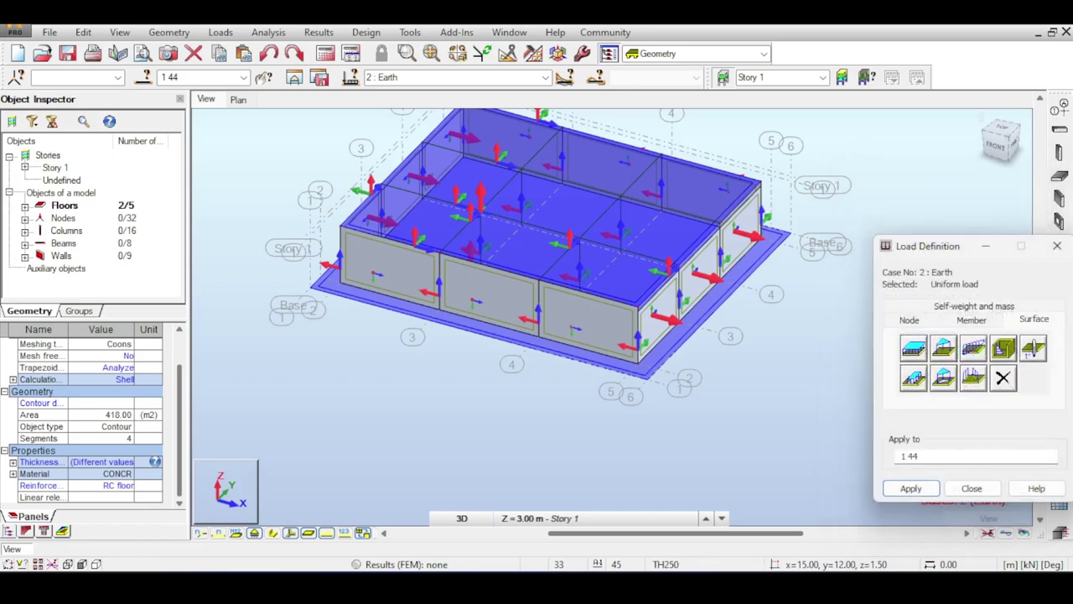
{"action": "left_click", "coordinate": [1058, 245]}
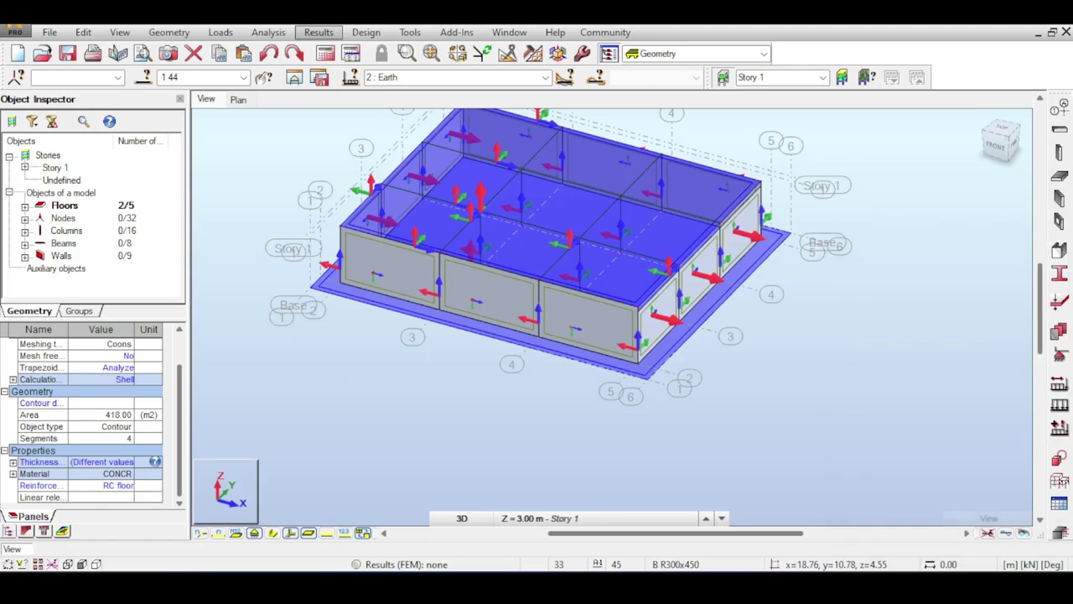
Start a panel soil load definition for the Earth case and clear the floor selection from the model.
{"action": "left_click", "coordinate": [220, 32]}
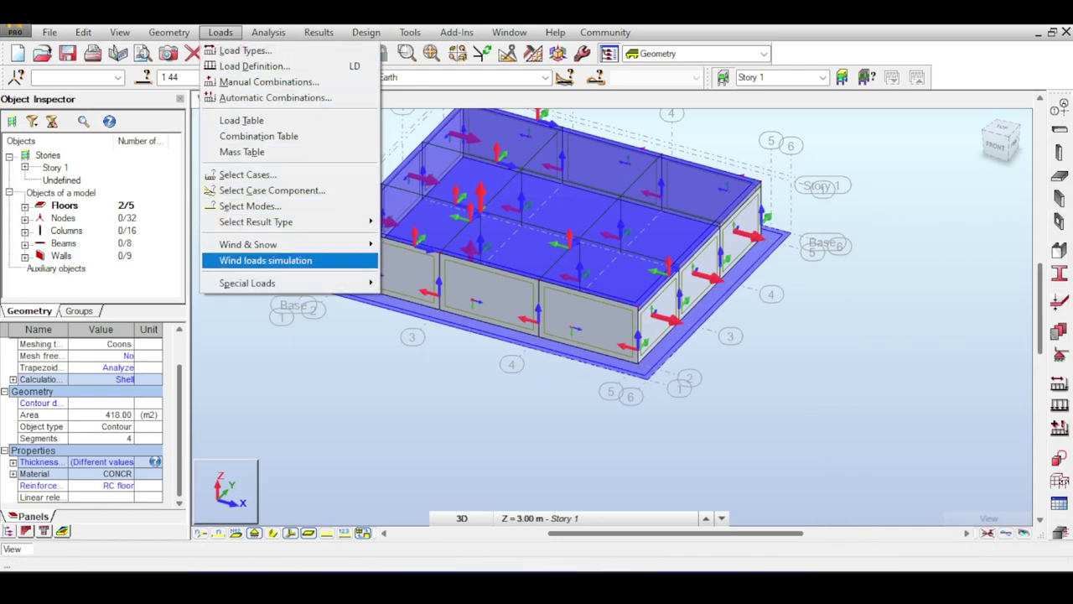
{"action": "mouse_move", "coordinate": [247, 283]}
{"action": "left_click", "coordinate": [436, 360]}
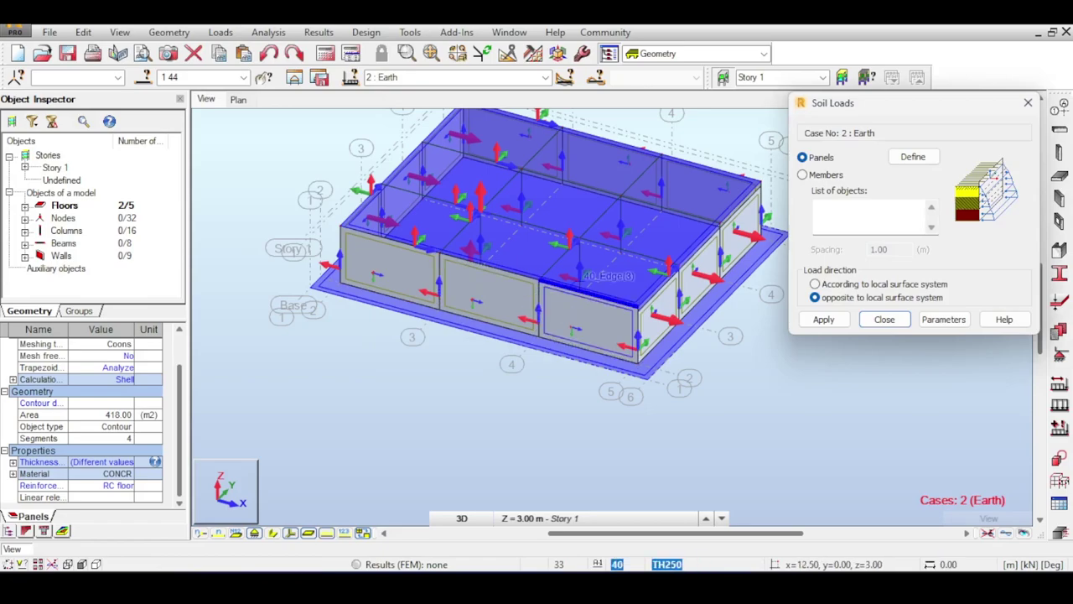
{"action": "left_click", "coordinate": [869, 216]}
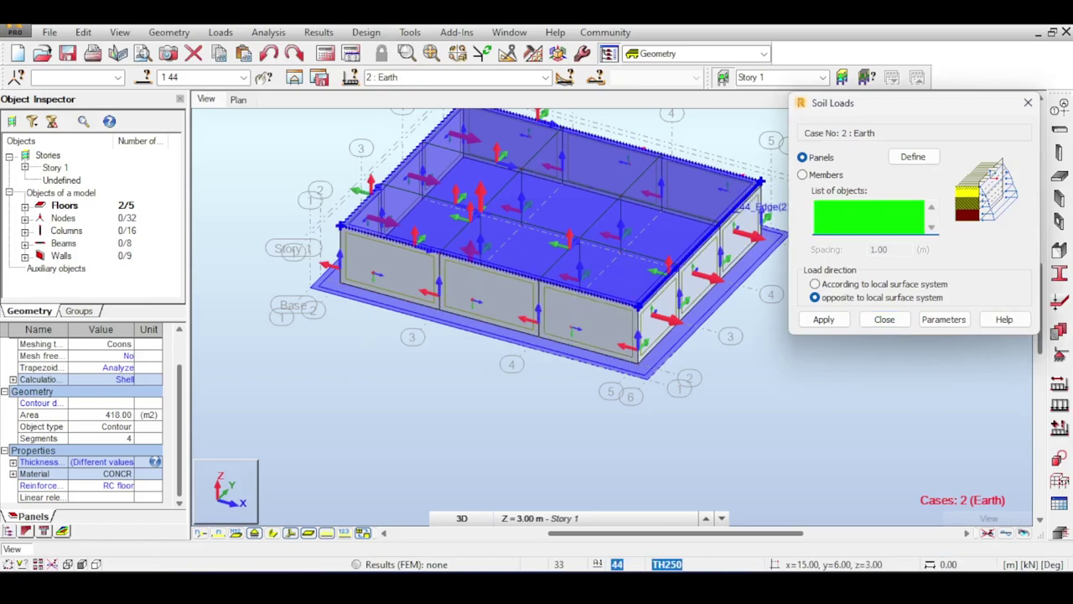
{"action": "left_click", "coordinate": [723, 149]}
Select the walls and columns between Base and Story 1 from the front as the soil load's objects, 2to17 26to31 38to43.
{"action": "left_click_drag", "start_coordinate": [905, 103], "coordinate": [976, 246]}
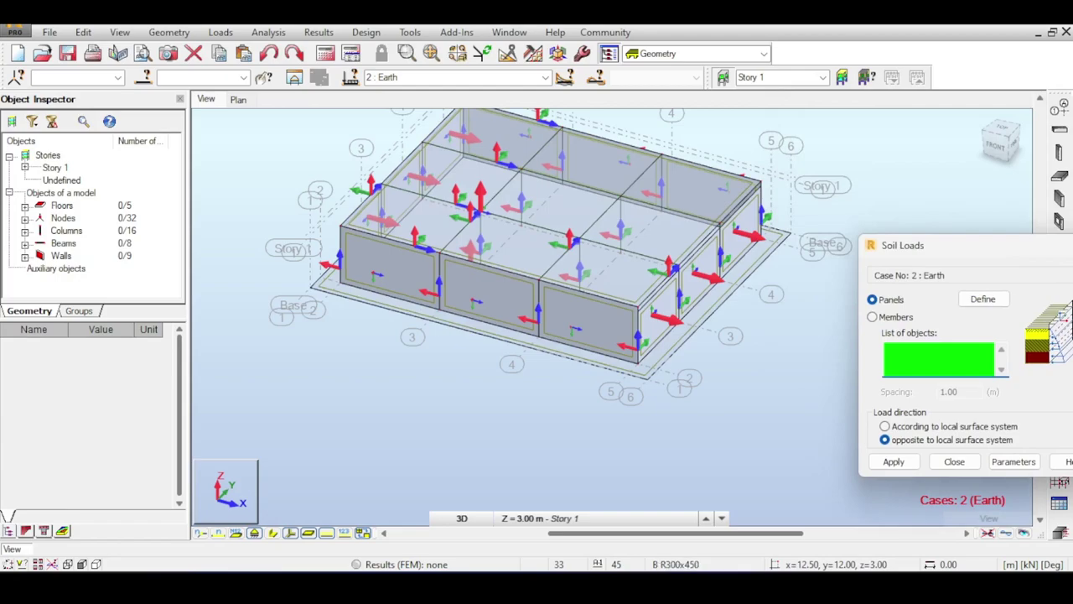
{"action": "left_click_drag", "start_coordinate": [992, 143], "coordinate": [1010, 127]}
{"action": "left_click", "coordinate": [999, 142]}
{"action": "left_click_drag", "start_coordinate": [767, 222], "coordinate": [339, 213]}
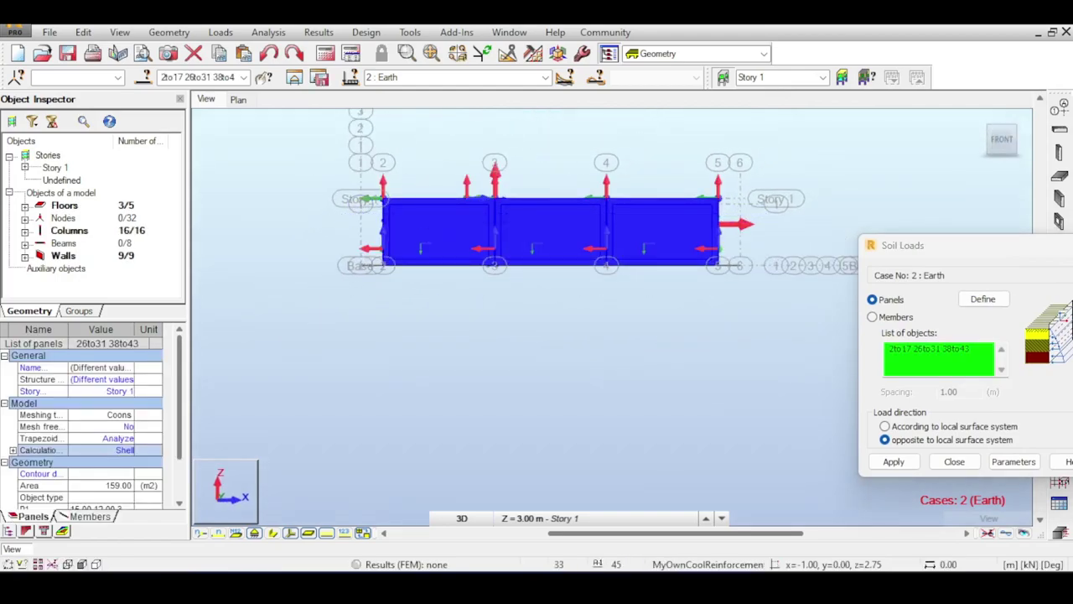
{"action": "left_click_drag", "start_coordinate": [1002, 141], "coordinate": [983, 154]}
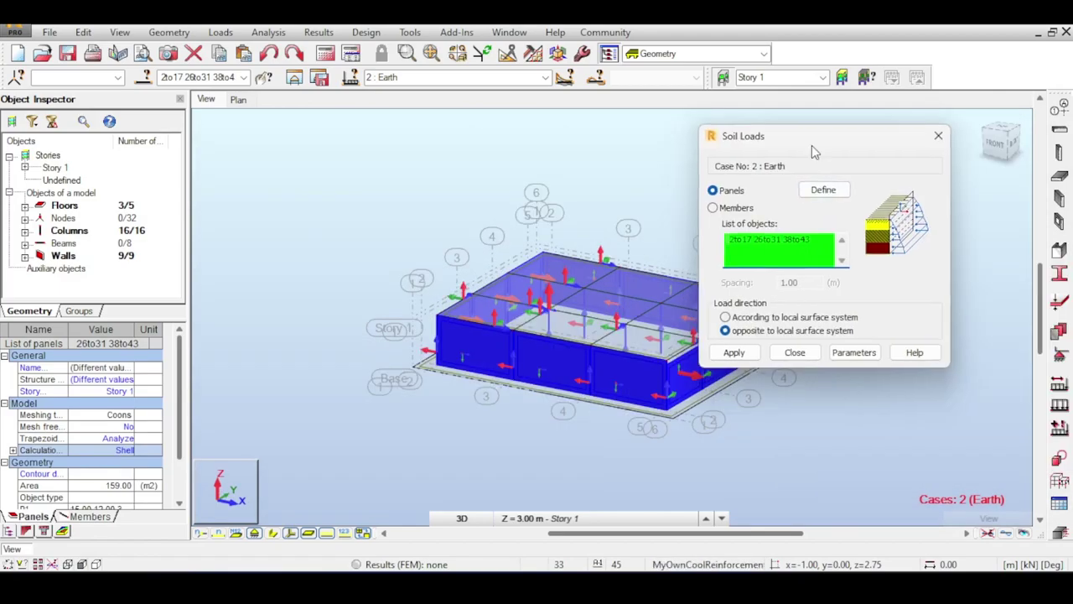
{"action": "left_click_drag", "start_coordinate": [805, 139], "coordinate": [931, 283]}
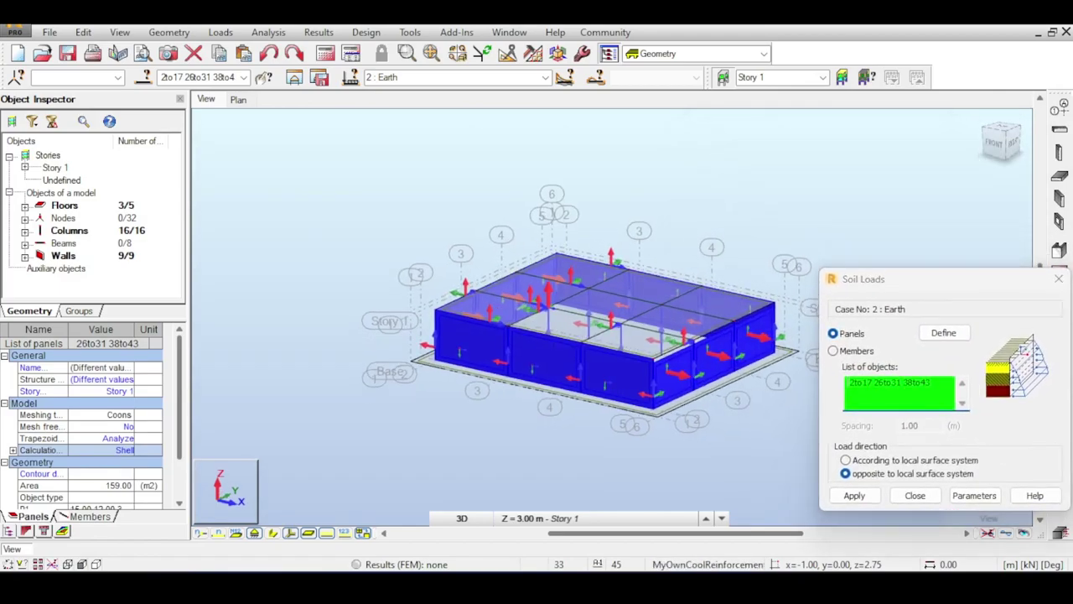
{"action": "scroll", "coordinate": [591, 317], "scroll_direction": "up", "scroll_amount": 5}
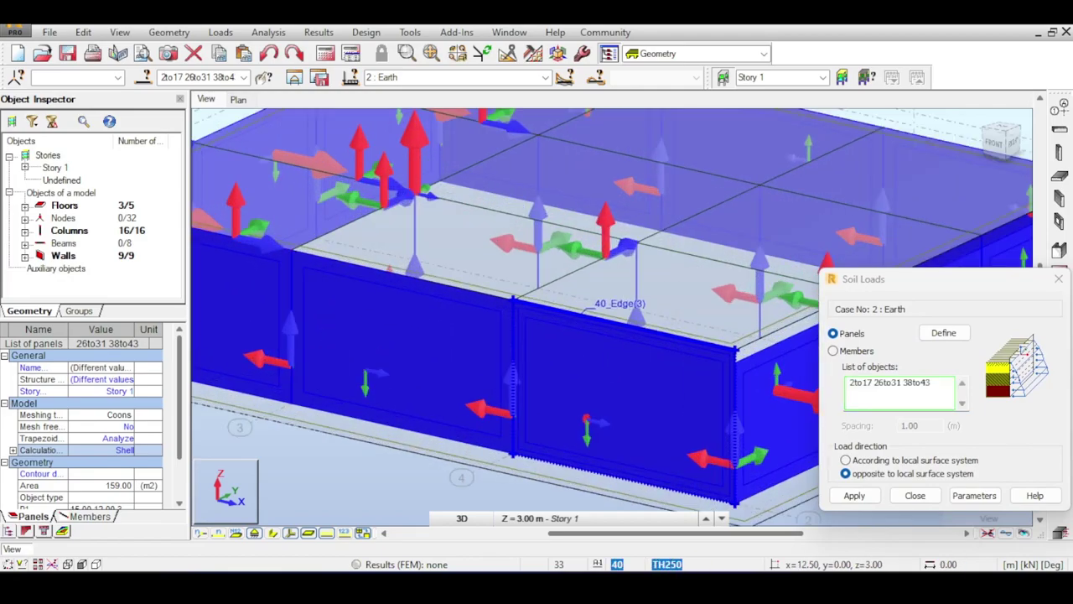
{"action": "scroll", "coordinate": [604, 318], "scroll_direction": "down", "scroll_amount": 6}
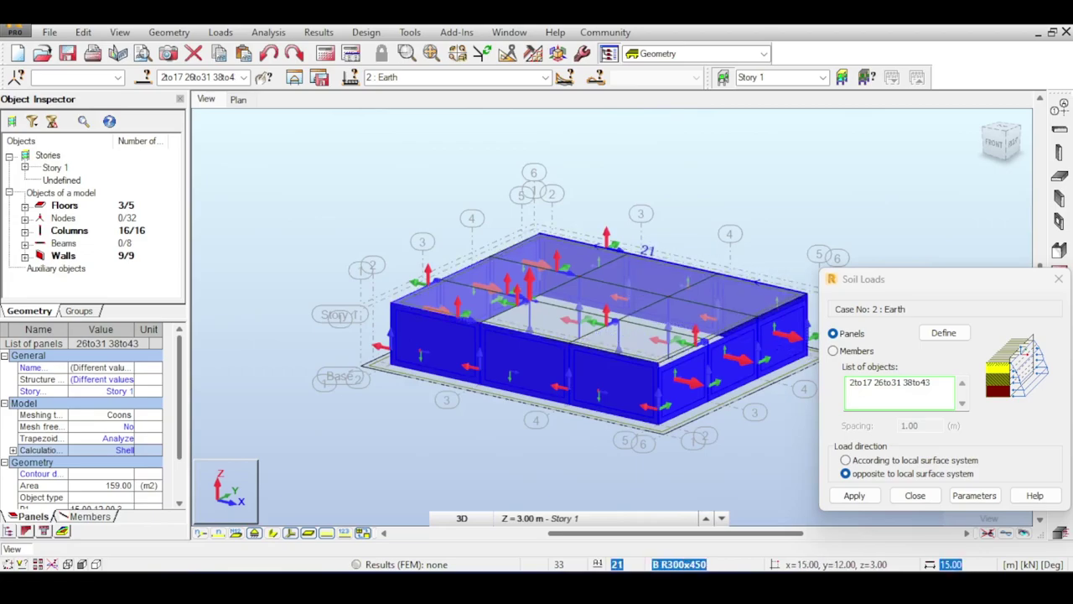
{"action": "left_click_drag", "start_coordinate": [964, 284], "coordinate": [913, 173]}
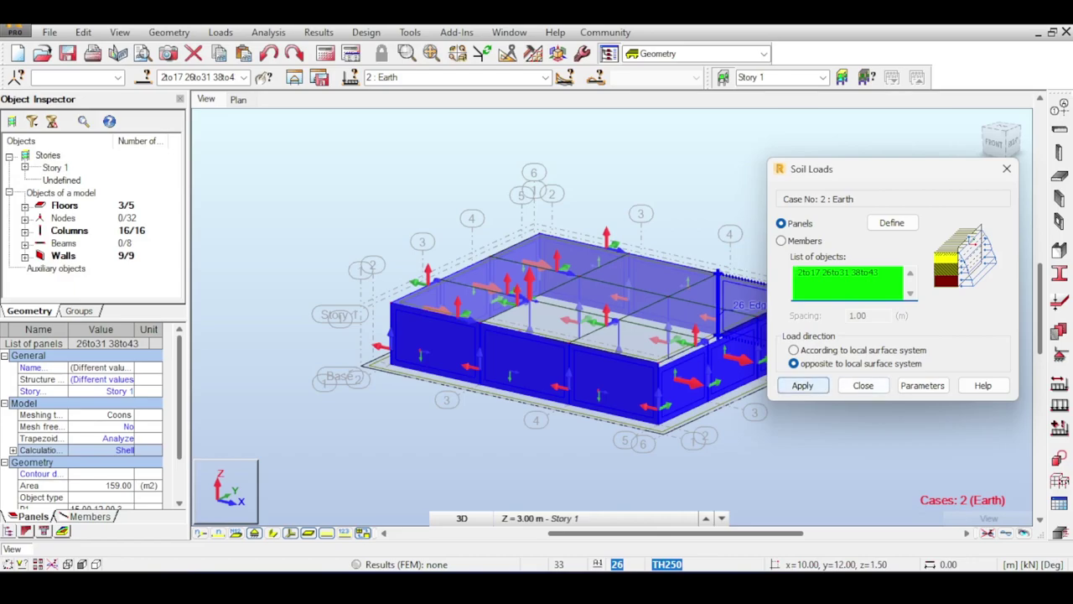
Add a clayey fine sands layer to the soil pressure parameters and set its level to 3.00 m.
{"action": "left_click", "coordinate": [922, 385]}
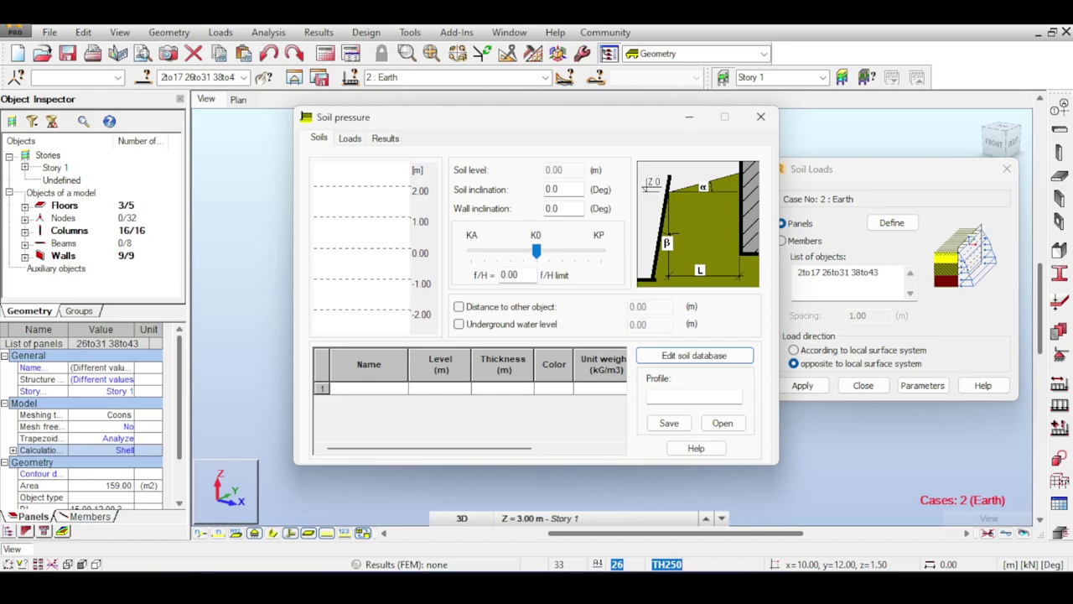
{"action": "left_click", "coordinate": [369, 389]}
{"action": "left_click", "coordinate": [401, 389]}
{"action": "left_click", "coordinate": [363, 401]}
{"action": "left_click_drag", "start_coordinate": [470, 118], "coordinate": [854, 192]}
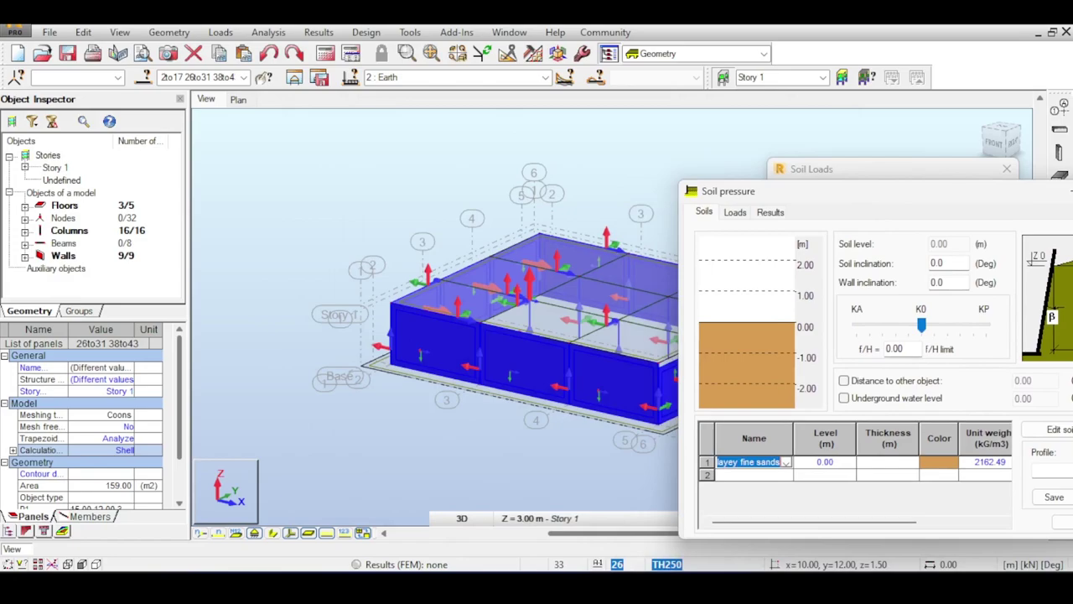
{"action": "left_click", "coordinate": [825, 462]}
{"action": "left_click", "coordinate": [832, 462]}
{"action": "double_click", "coordinate": [826, 462]}
{"action": "type", "text": "3"}
{"action": "key", "text": "Return"}
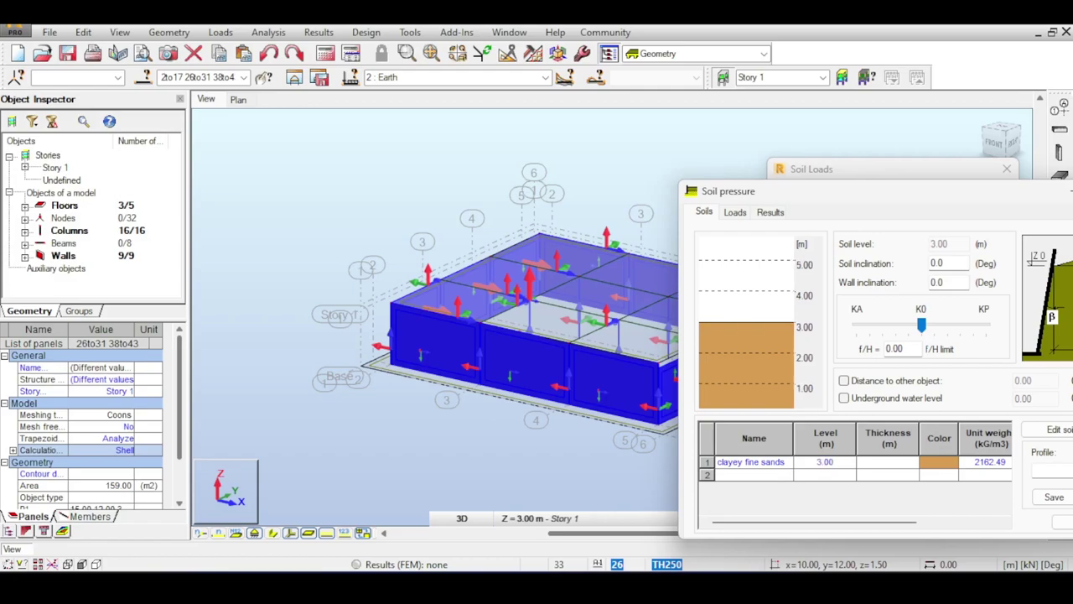
{"action": "left_click_drag", "start_coordinate": [772, 191], "coordinate": [621, 101]}
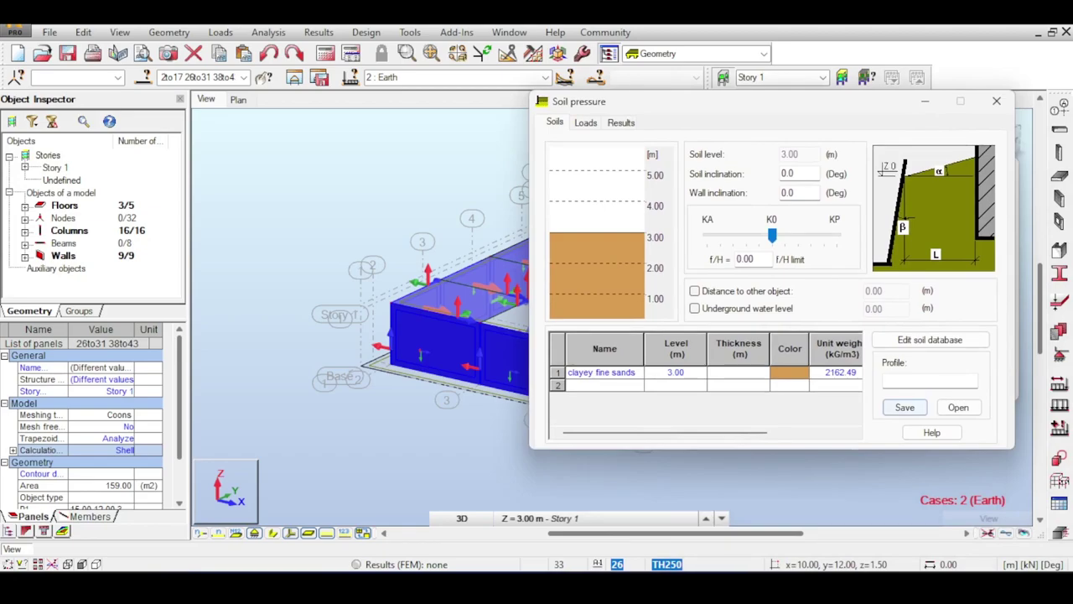
Accept the calculated soil pressure and apply the soil load to the listed wall panels, opposite to the local surface system.
{"action": "left_click", "coordinate": [586, 122]}
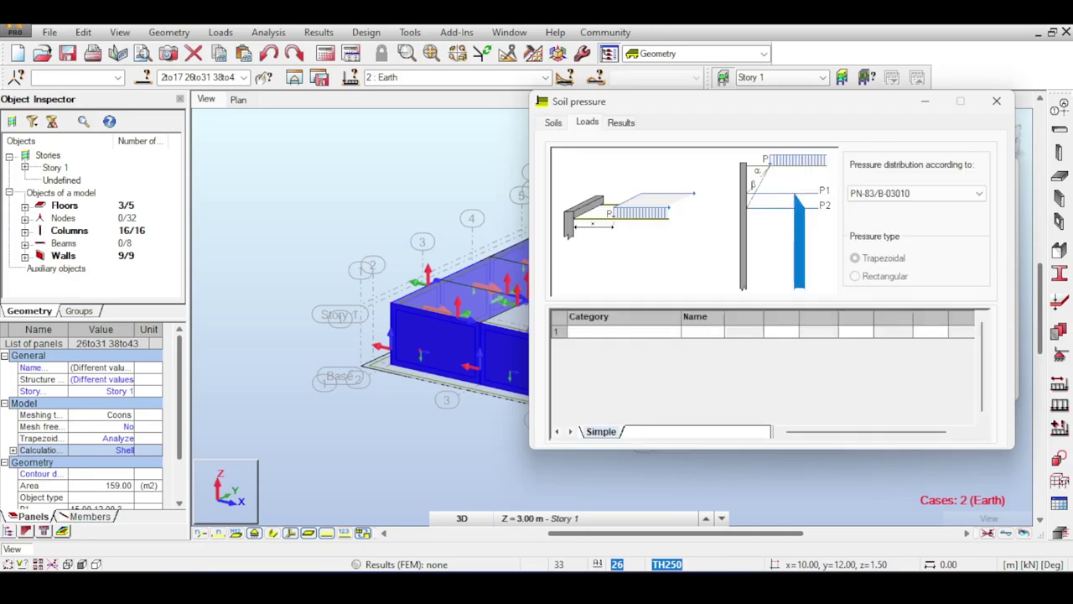
{"action": "left_click", "coordinate": [621, 123]}
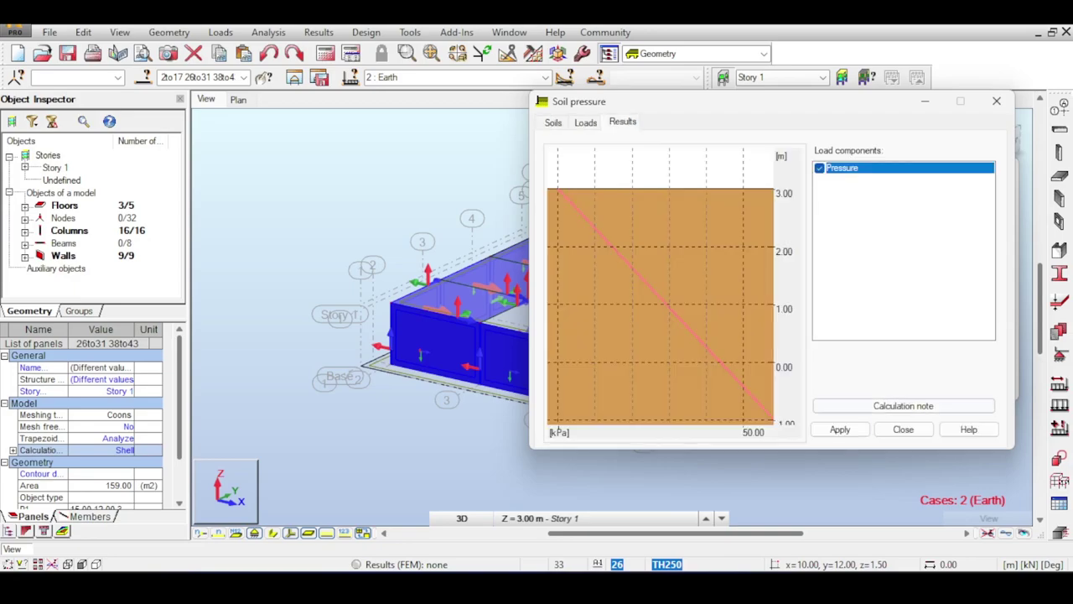
{"action": "left_click", "coordinate": [840, 429]}
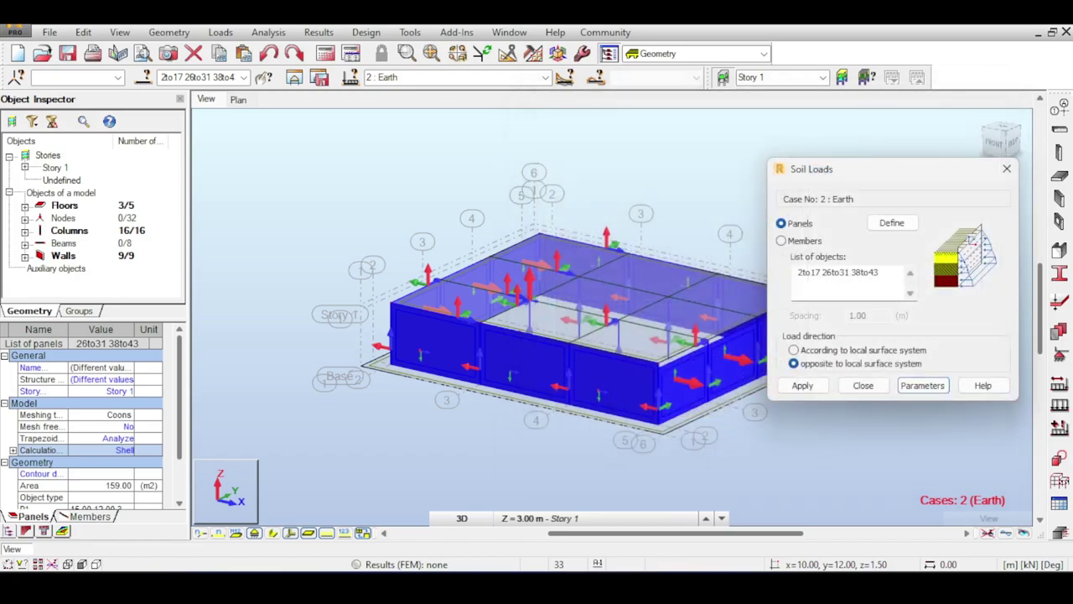
{"action": "left_click", "coordinate": [803, 385]}
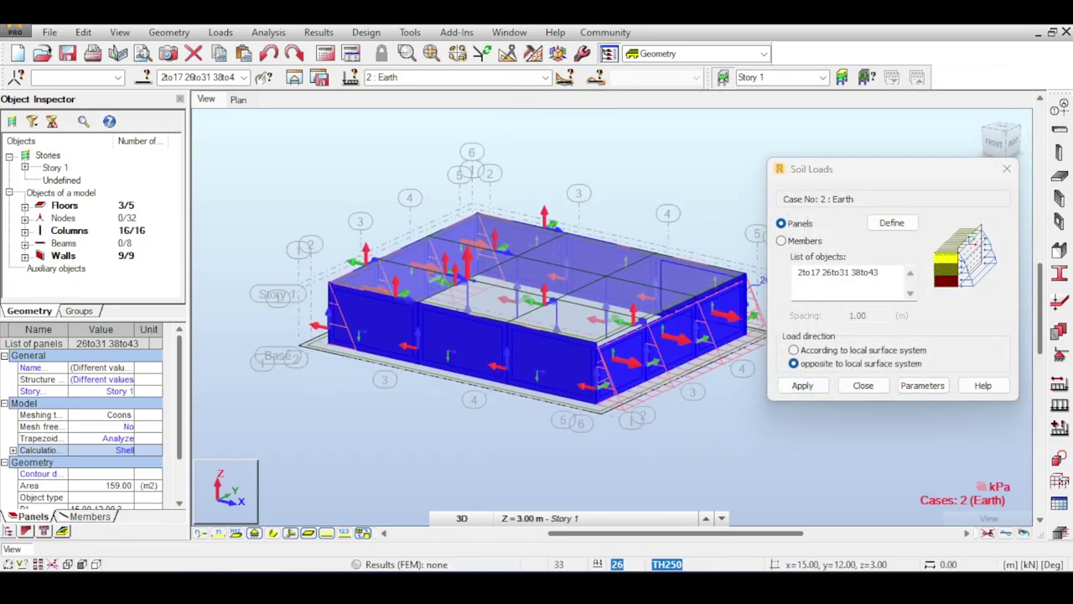
{"action": "left_click", "coordinate": [1007, 168]}
{"action": "left_click_drag", "start_coordinate": [1002, 142], "coordinate": [953, 148]}
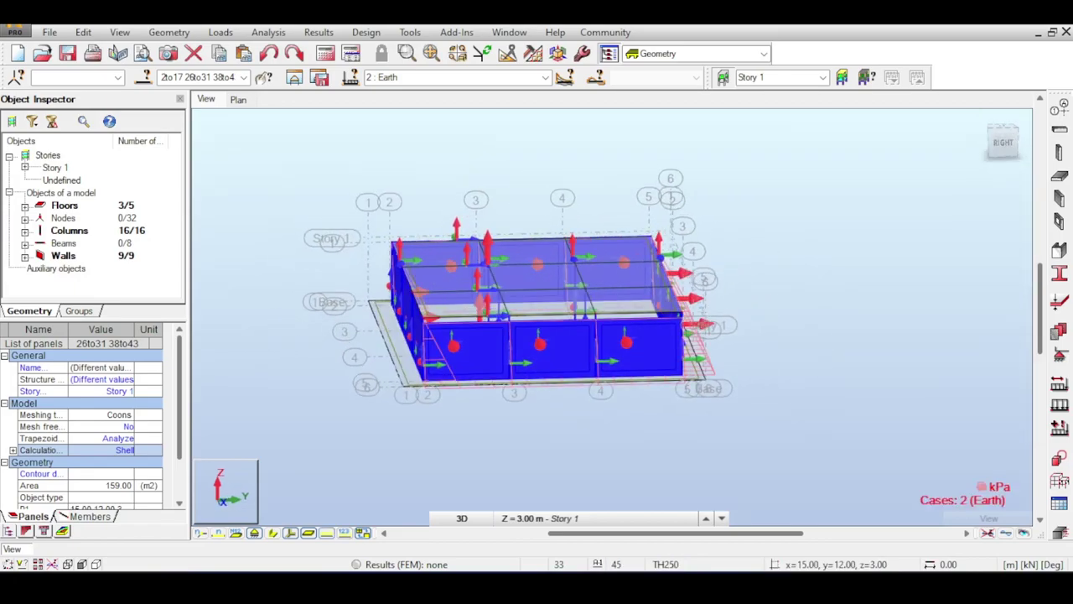
{"action": "left_click_drag", "start_coordinate": [1003, 143], "coordinate": [925, 165]}
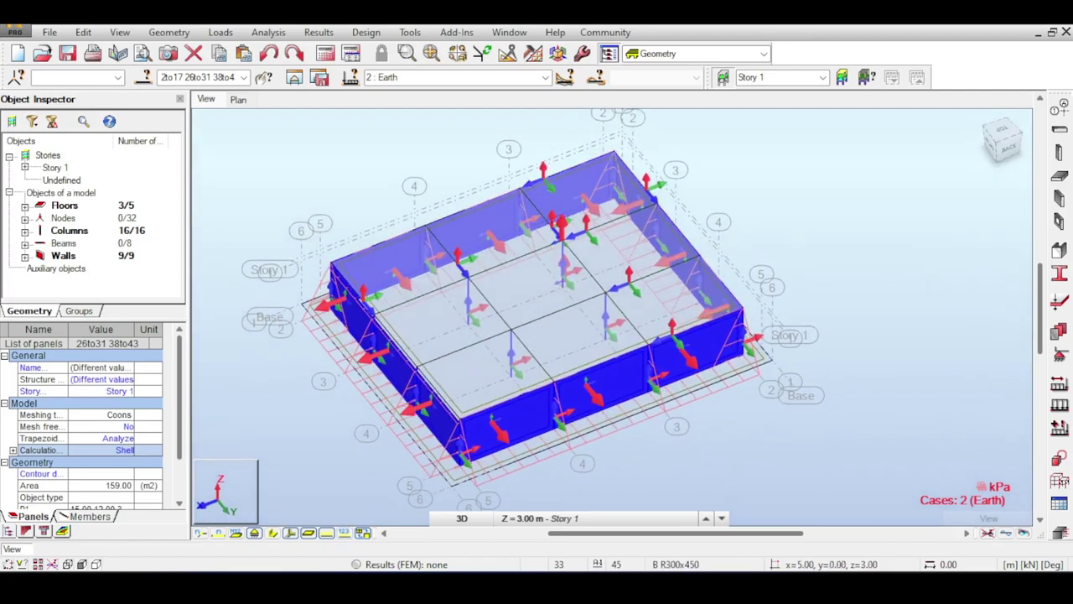
Open the local panel direction settings to redefine the orientation of the wall panels.
{"action": "left_click", "coordinate": [170, 33]}
{"action": "key", "text": "Up"}
{"action": "key", "text": "Up"}
{"action": "key", "text": "Up"}
{"action": "key", "text": "Up"}
{"action": "key", "text": "Up"}
{"action": "key", "text": "Down"}
{"action": "key", "text": "Right"}
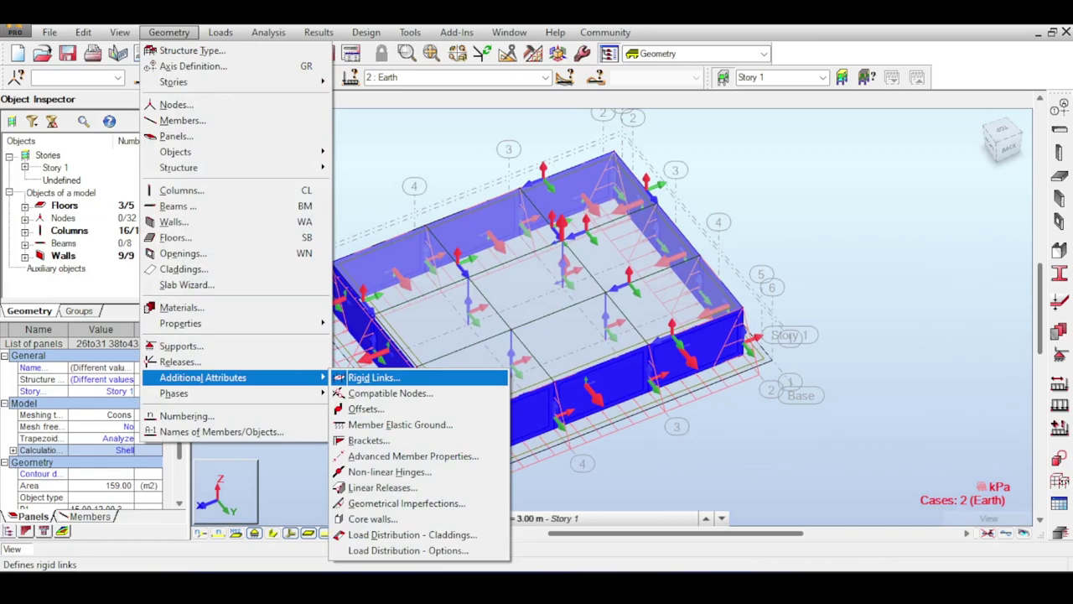
{"action": "mouse_move", "coordinate": [209, 324]}
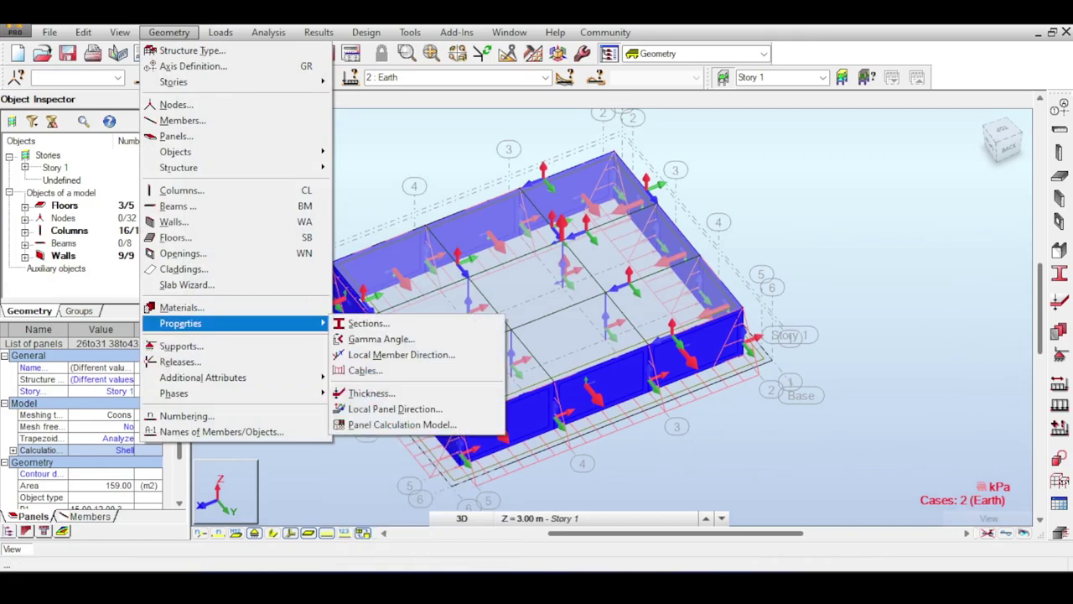
{"action": "key", "text": "Down"}
{"action": "key", "text": "Down"}
{"action": "key", "text": "Down"}
{"action": "key", "text": "Down"}
{"action": "key", "text": "Down"}
{"action": "key", "text": "Down"}
{"action": "key", "text": "Return"}
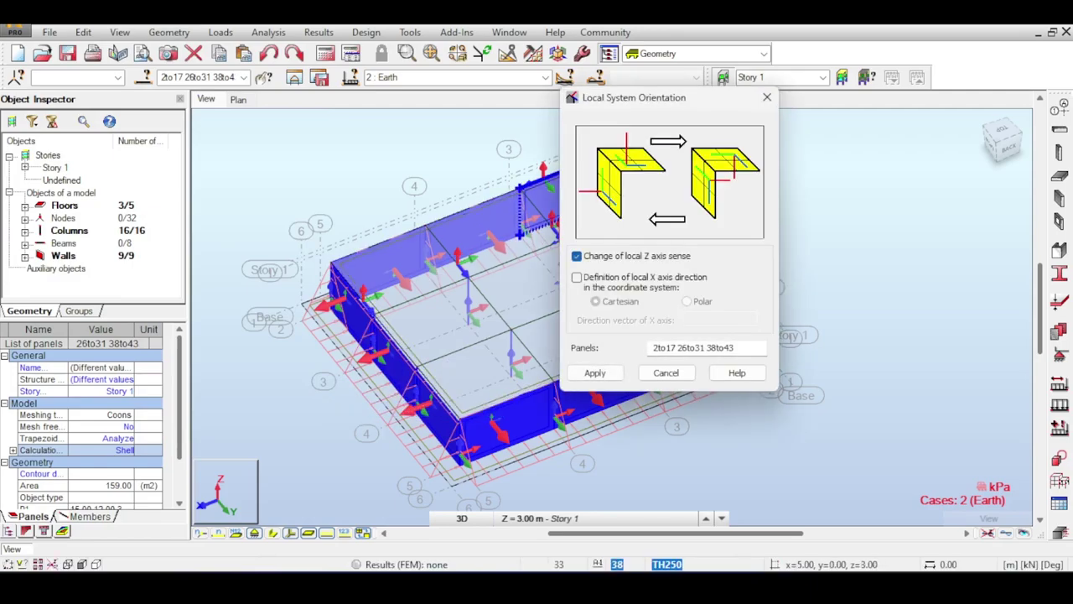
Replace the panel list with 6 12to16 29to31 38to40 and reverse the local Z axis sense of those panels.
{"action": "left_click", "coordinate": [707, 348]}
{"action": "key", "text": "Delete"}
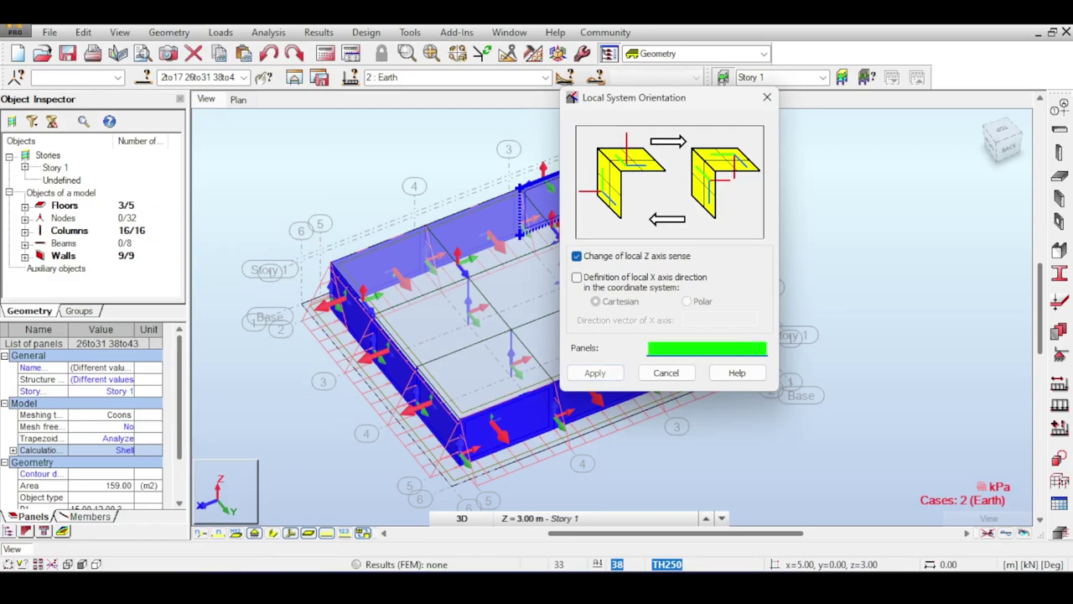
{"action": "left_click_drag", "start_coordinate": [654, 98], "coordinate": [909, 247]}
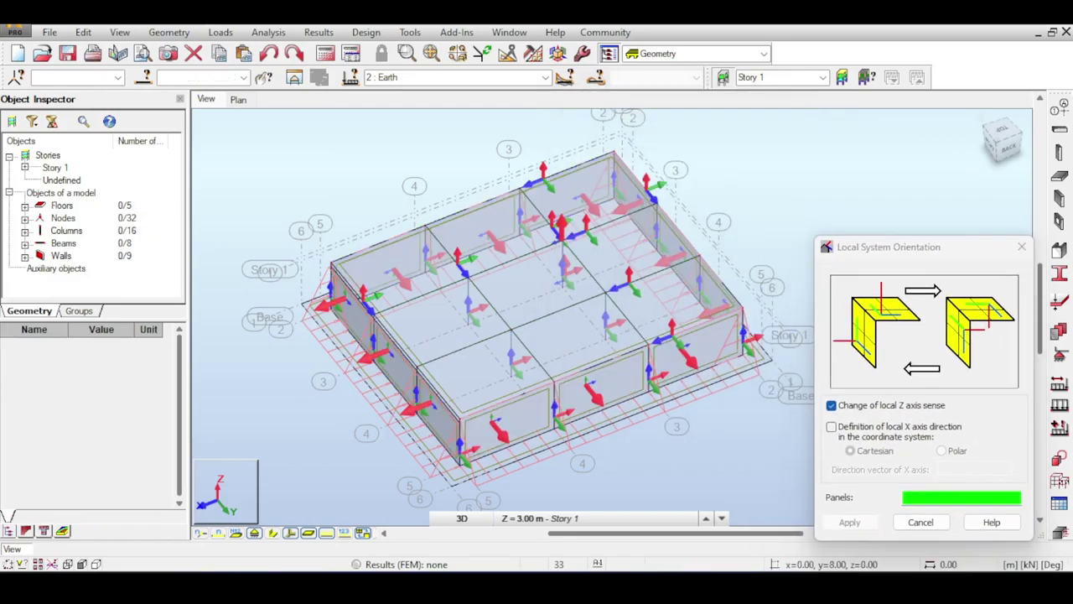
{"action": "middle_click_drag", "start_coordinate": [536, 335], "coordinate": [389, 228], "text": "shift"}
{"action": "left_click_drag", "start_coordinate": [761, 306], "coordinate": [579, 299]}
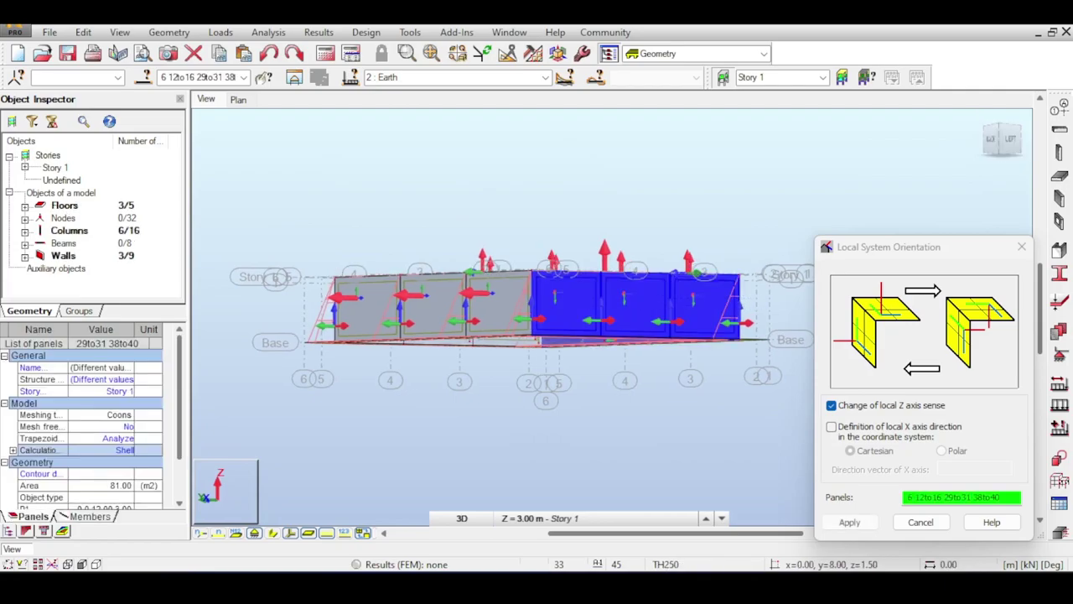
{"action": "middle_click_drag", "start_coordinate": [579, 306], "coordinate": [592, 359], "text": "shift"}
{"action": "left_click_drag", "start_coordinate": [901, 248], "coordinate": [860, 154]}
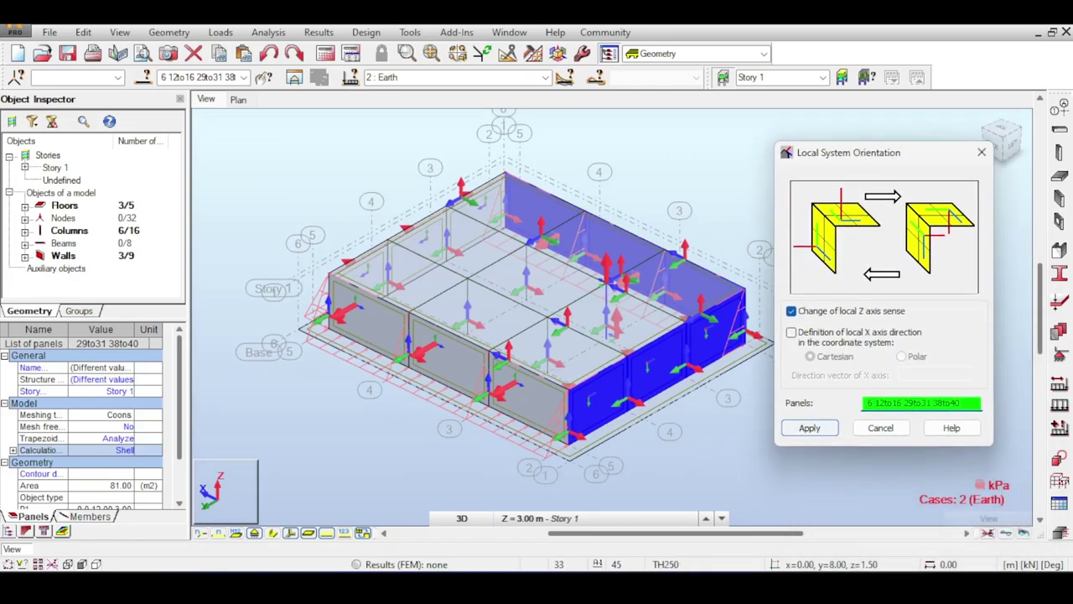
{"action": "left_click", "coordinate": [809, 428]}
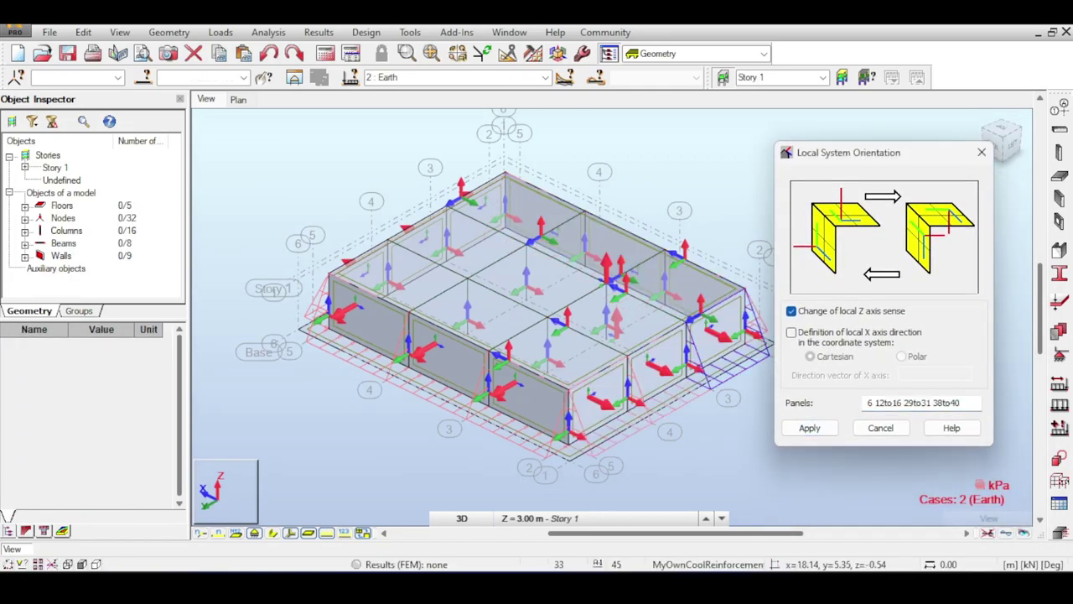
{"action": "left_click", "coordinate": [881, 428]}
Return the model to its home 3D view and run the structural calculation.
{"action": "scroll", "coordinate": [919, 297], "scroll_direction": "down", "scroll_amount": 5}
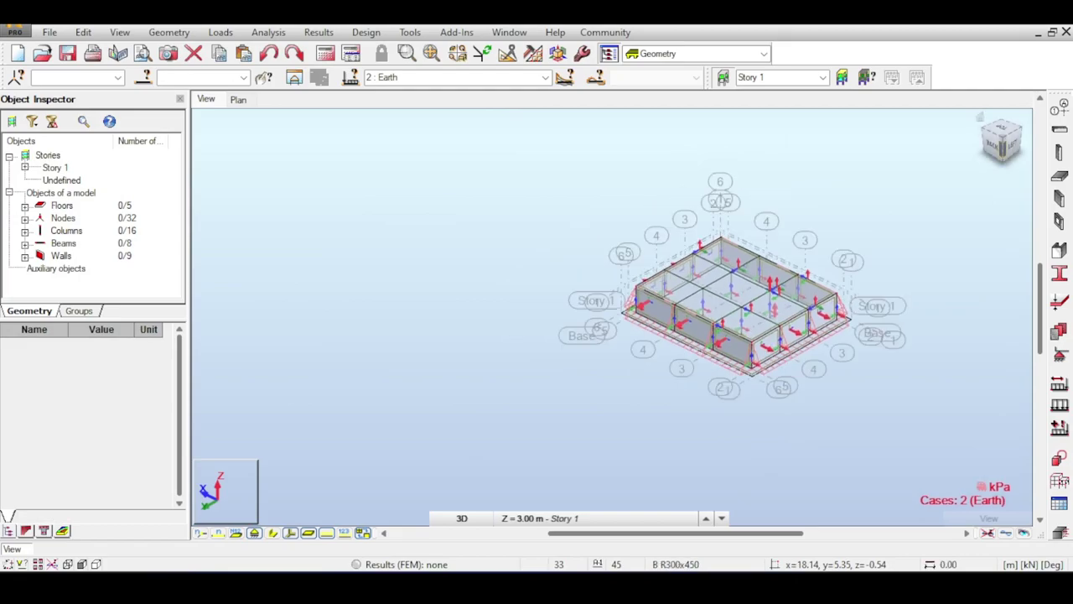
{"action": "left_click", "coordinate": [980, 118]}
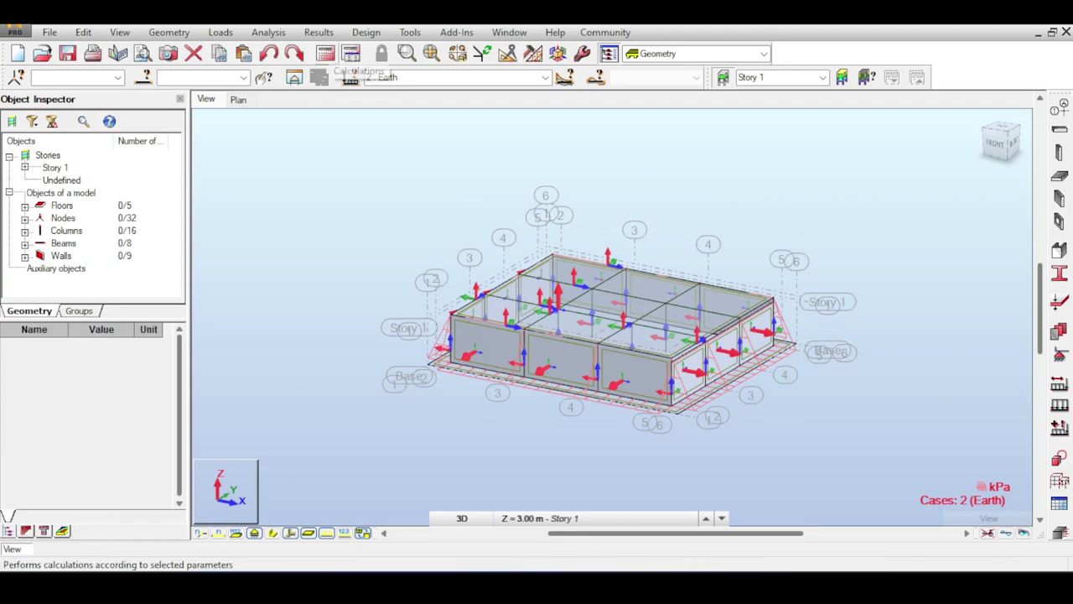
{"action": "left_click", "coordinate": [351, 54]}
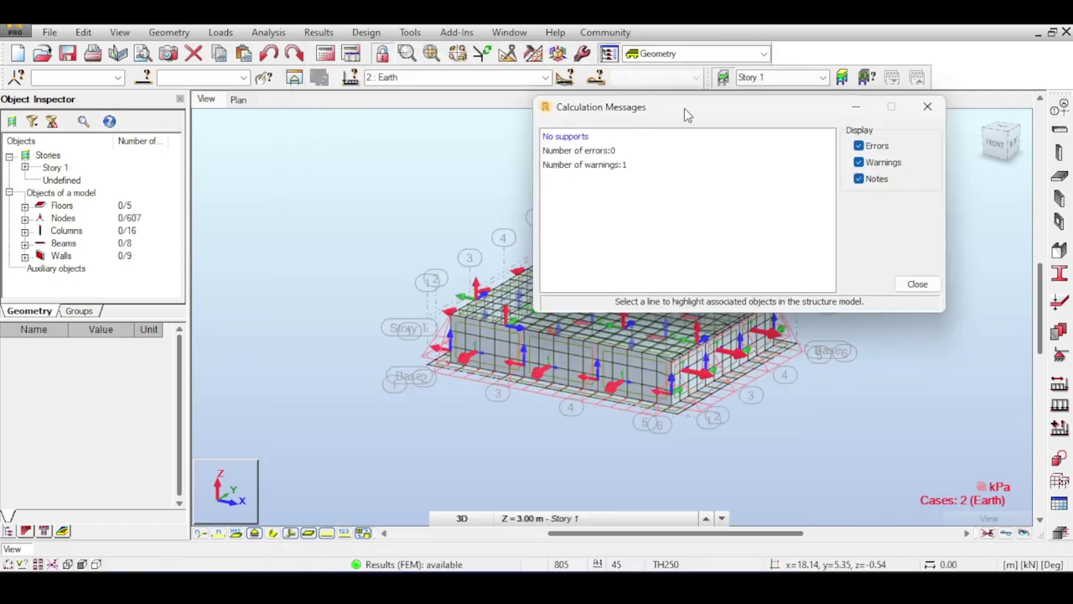
{"action": "left_click_drag", "start_coordinate": [688, 112], "coordinate": [879, 322]}
{"action": "middle_click_drag", "start_coordinate": [697, 304], "coordinate": [600, 221]}
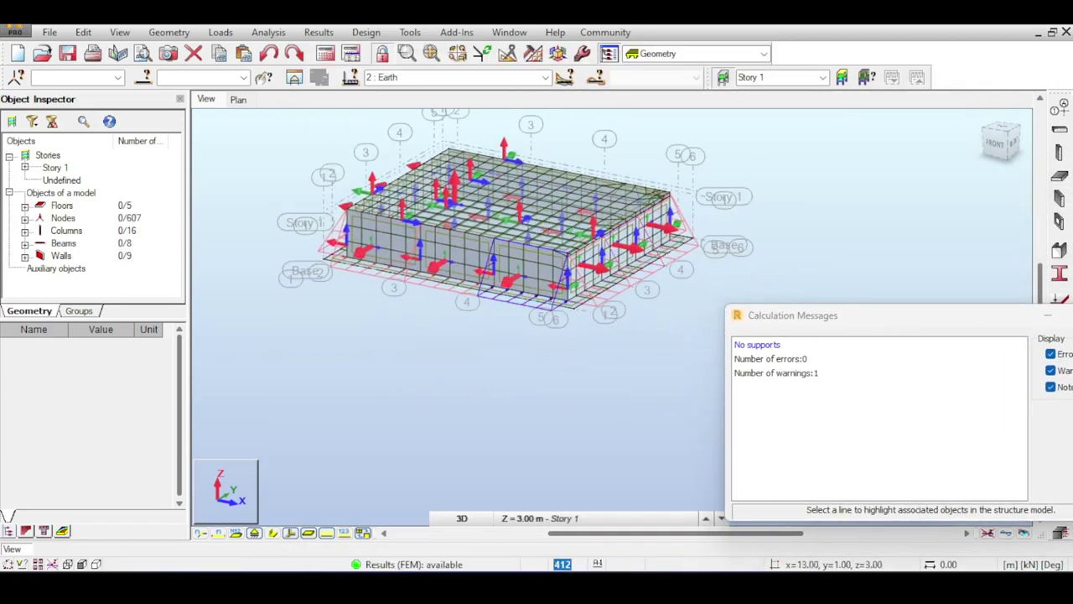
{"action": "left_click_drag", "start_coordinate": [877, 316], "coordinate": [795, 220]}
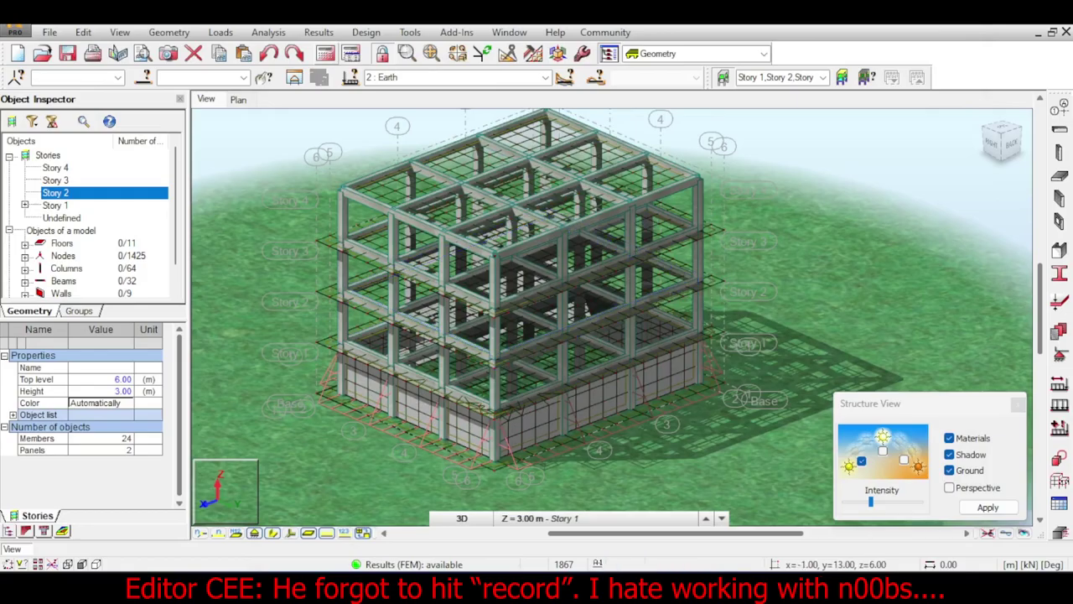
Inspect the rendered four-story building, then close the structure view to return to the mesh display.
{"action": "scroll", "coordinate": [734, 330], "scroll_direction": "up", "scroll_amount": 2}
{"action": "middle_click_drag", "start_coordinate": [734, 330], "coordinate": [806, 364]}
{"action": "scroll", "coordinate": [812, 331], "scroll_direction": "down", "scroll_amount": 2}
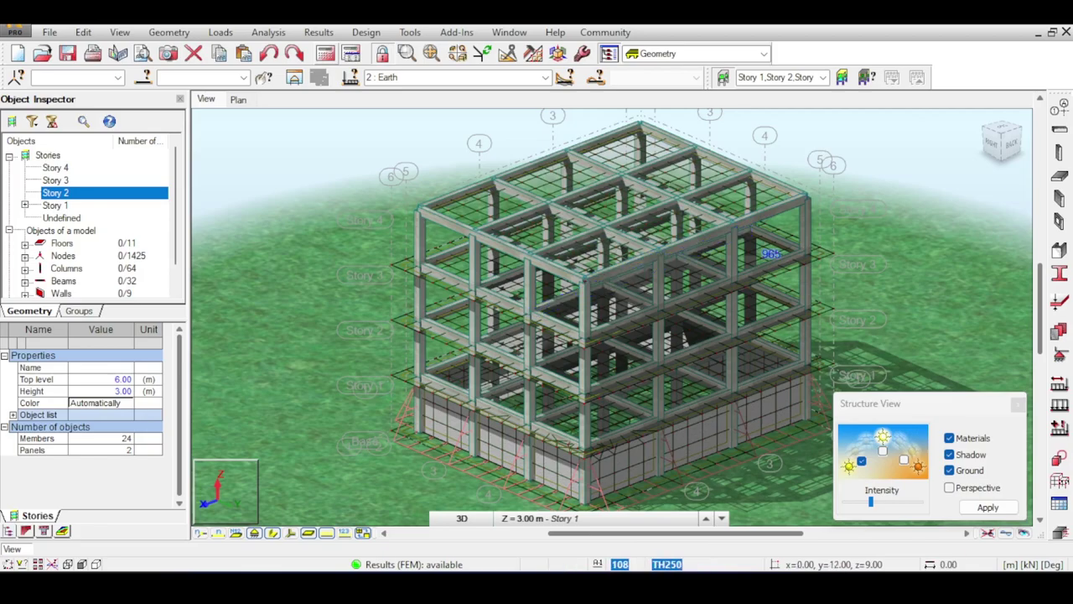
{"action": "left_click", "coordinate": [1019, 404]}
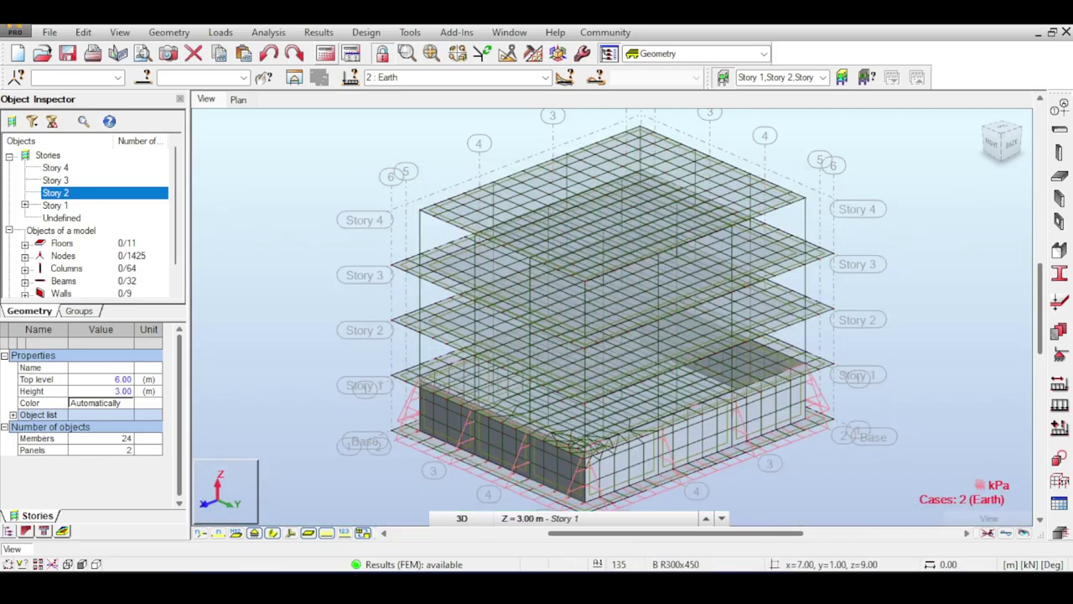
Display the xx moment map on the panels for the Earth case and examine the base-level walls from several sides.
{"action": "left_click", "coordinate": [319, 32]}
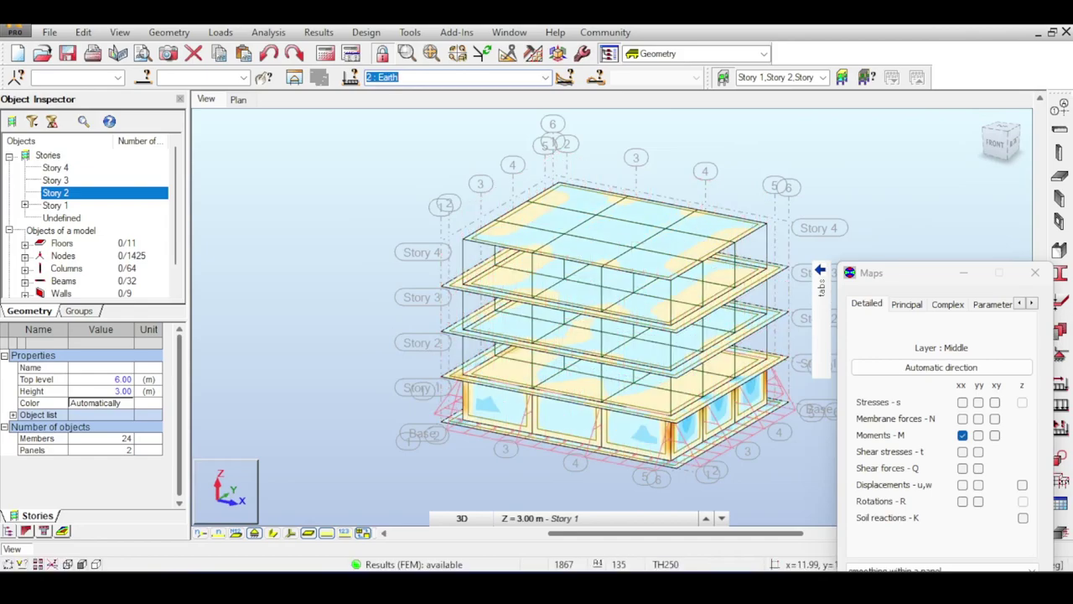
{"action": "scroll", "coordinate": [740, 494], "scroll_direction": "up", "scroll_amount": 5}
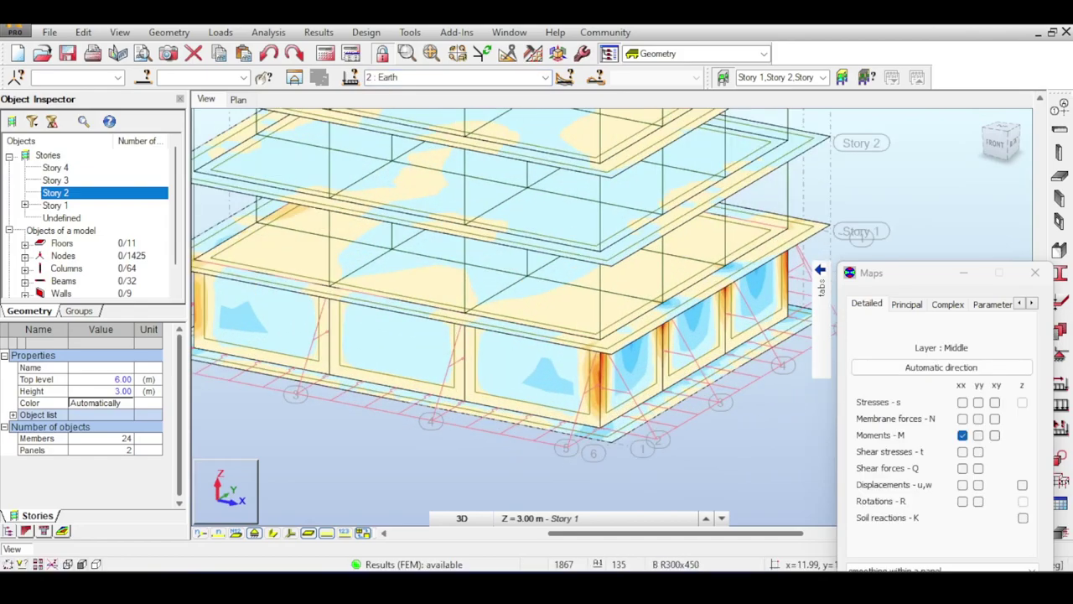
{"action": "left_click_drag", "start_coordinate": [1009, 145], "coordinate": [954, 115]}
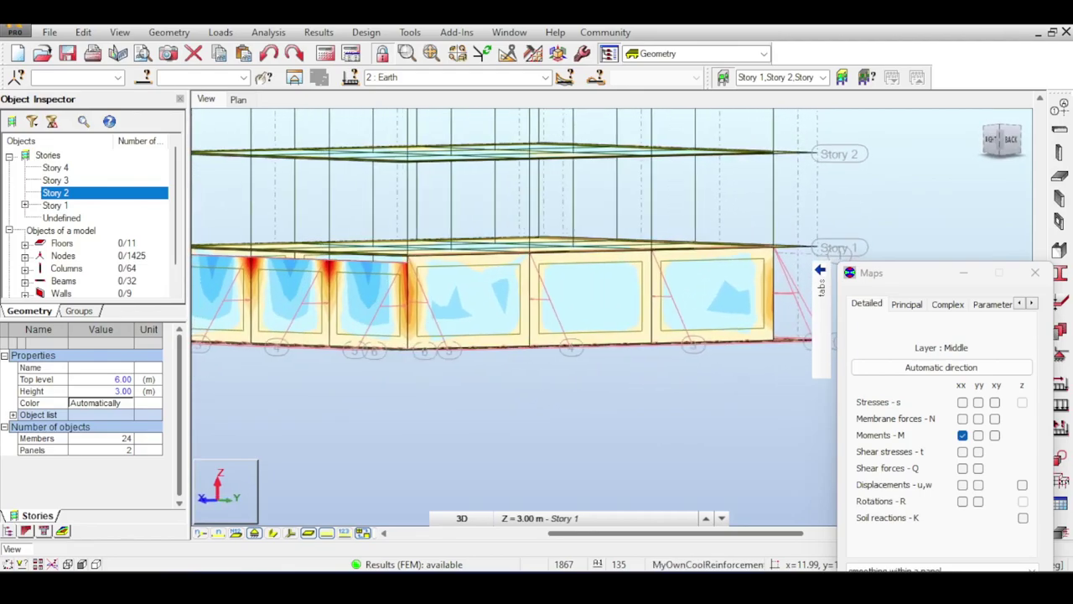
{"action": "left_click_drag", "start_coordinate": [1000, 139], "coordinate": [972, 139]}
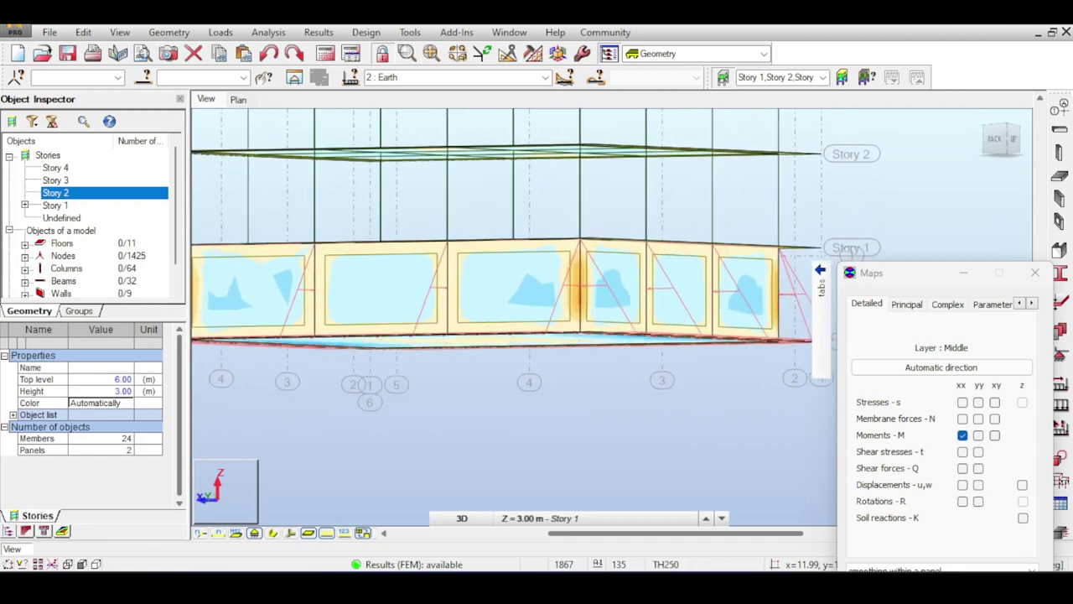
{"action": "left_click", "coordinate": [820, 270]}
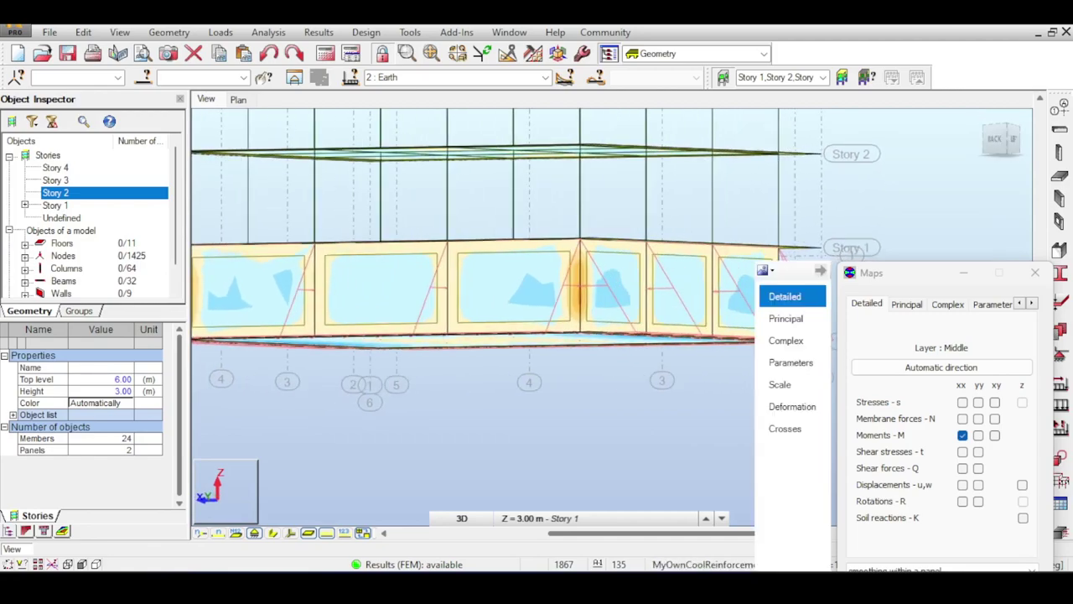
{"action": "scroll", "coordinate": [587, 283], "scroll_direction": "up", "scroll_amount": 4}
{"action": "scroll", "coordinate": [575, 290], "scroll_direction": "down", "scroll_amount": 4}
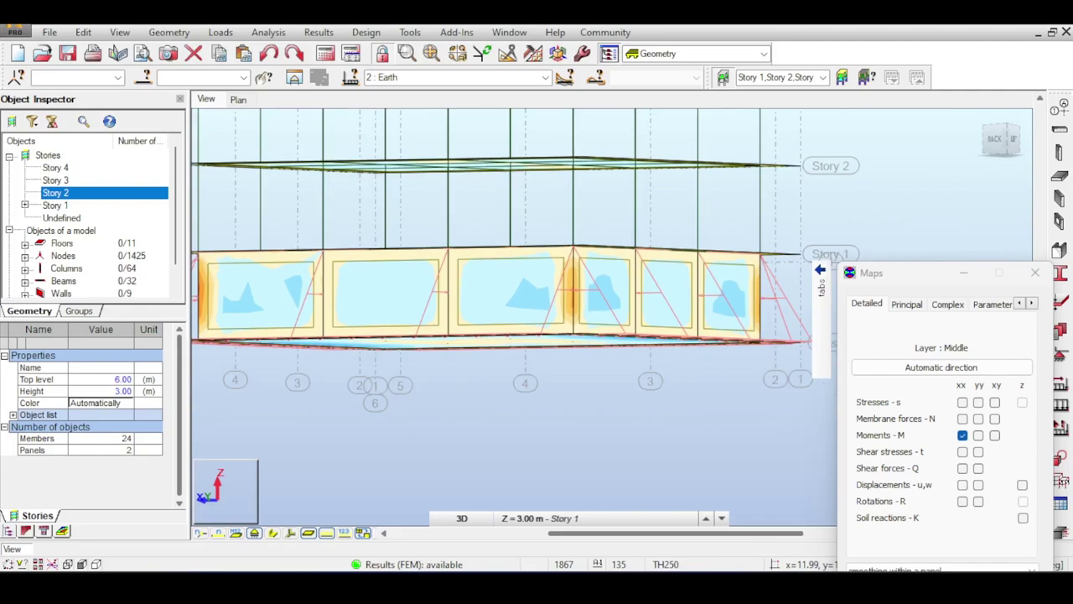
{"action": "middle_click_drag", "start_coordinate": [537, 294], "coordinate": [722, 302], "text": "shift"}
{"action": "scroll", "coordinate": [575, 290], "scroll_direction": "up", "scroll_amount": 3}
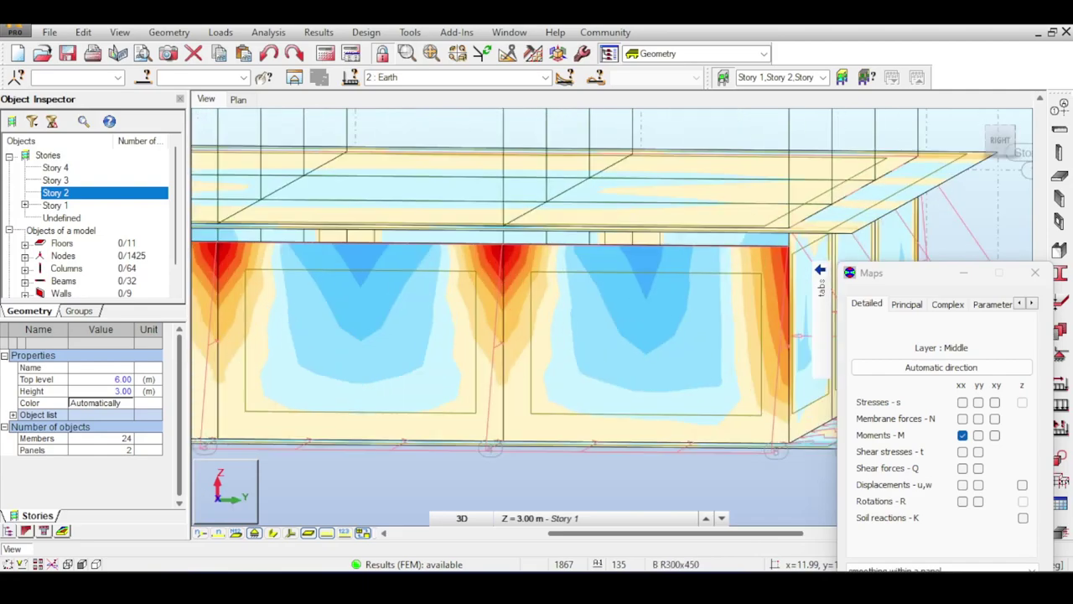
{"action": "scroll", "coordinate": [513, 267], "scroll_direction": "up", "scroll_amount": 2}
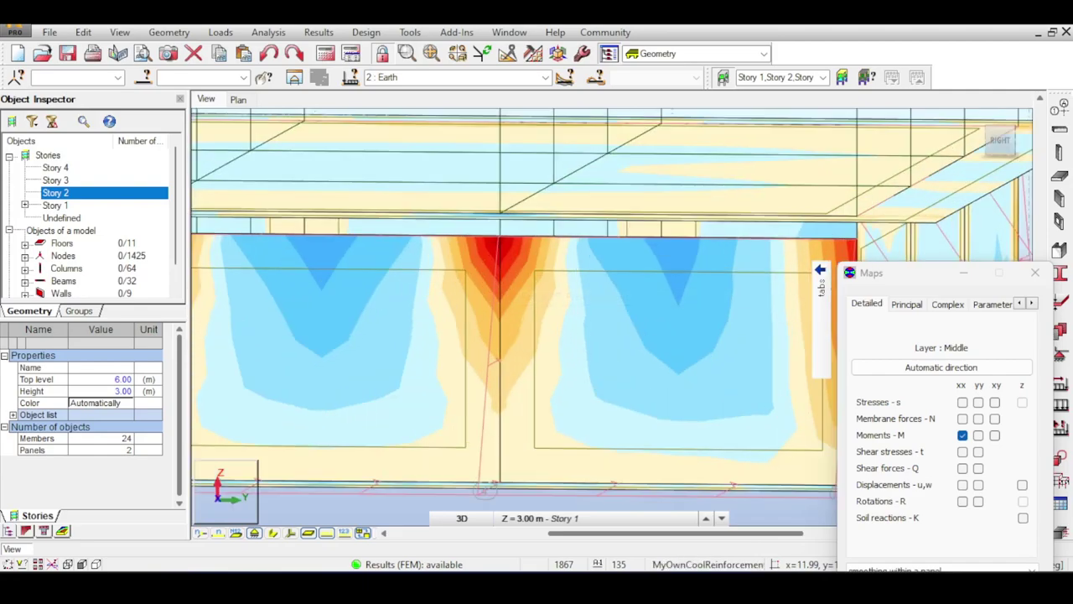
{"action": "scroll", "coordinate": [503, 251], "scroll_direction": "up", "scroll_amount": 2}
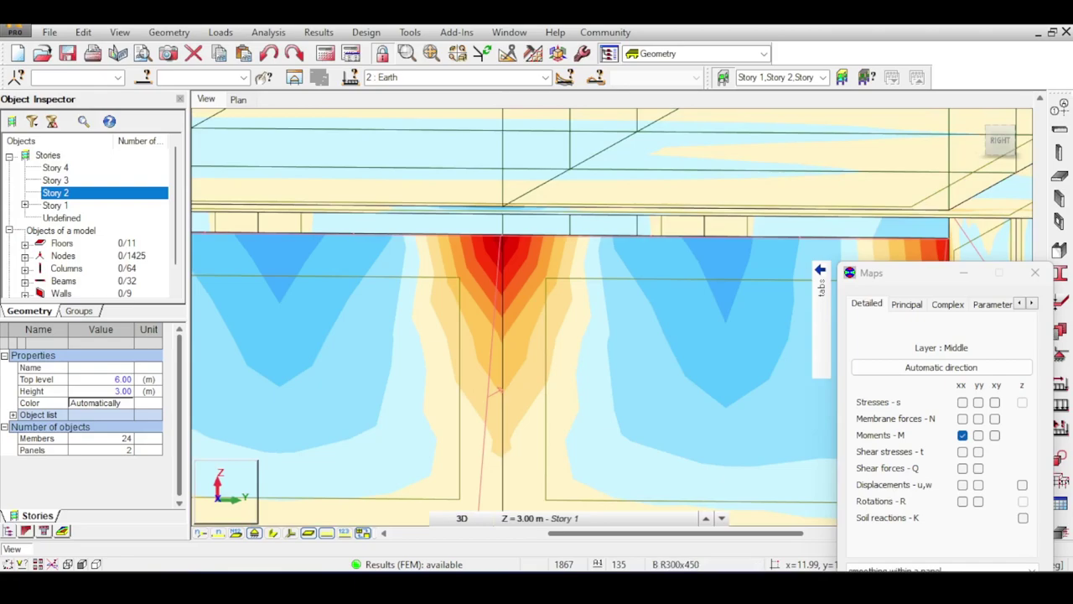
{"action": "scroll", "coordinate": [503, 251], "scroll_direction": "down", "scroll_amount": 2}
{"action": "scroll", "coordinate": [503, 252], "scroll_direction": "down", "scroll_amount": 5}
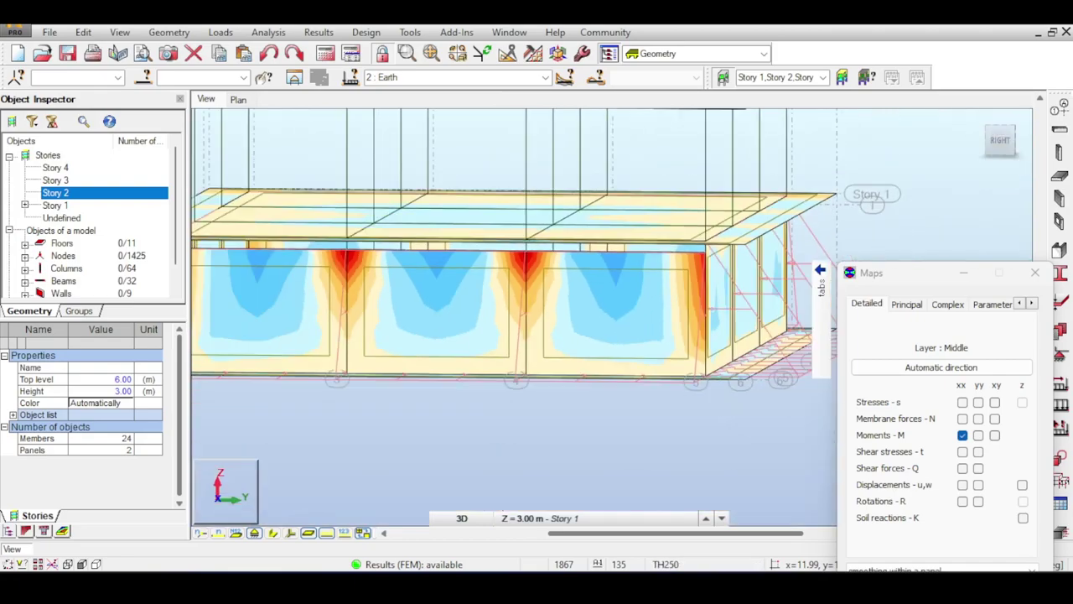
Display the yy moment map on the panels instead and examine its distribution along the base walls and around their corner.
{"action": "left_click", "coordinate": [979, 436]}
{"action": "left_click_drag", "start_coordinate": [912, 271], "coordinate": [898, 162]}
{"action": "left_click", "coordinate": [861, 540]}
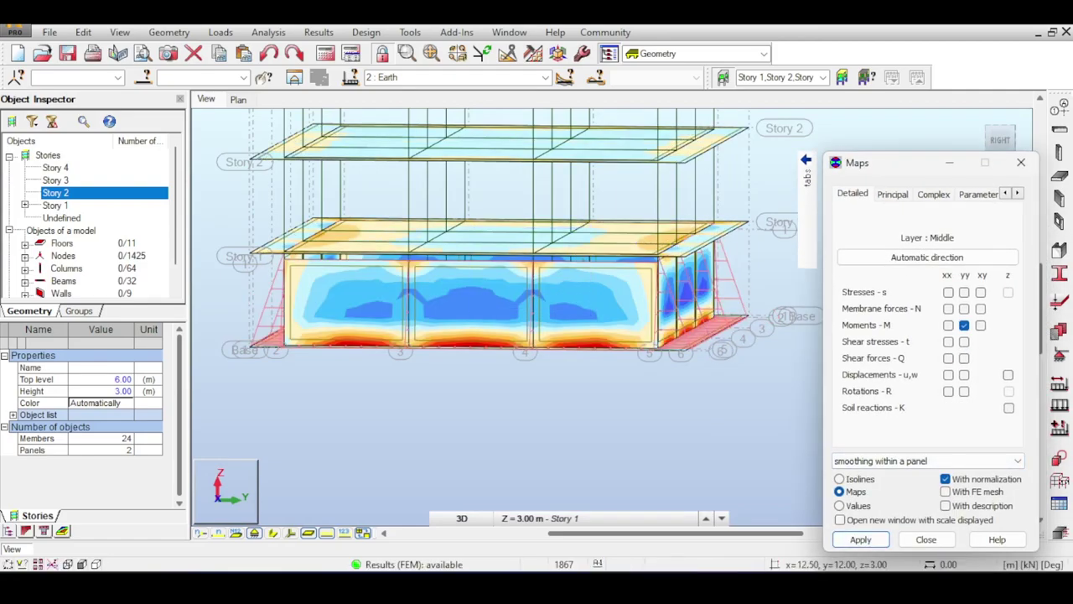
{"action": "left_click_drag", "start_coordinate": [1000, 140], "coordinate": [886, 141]}
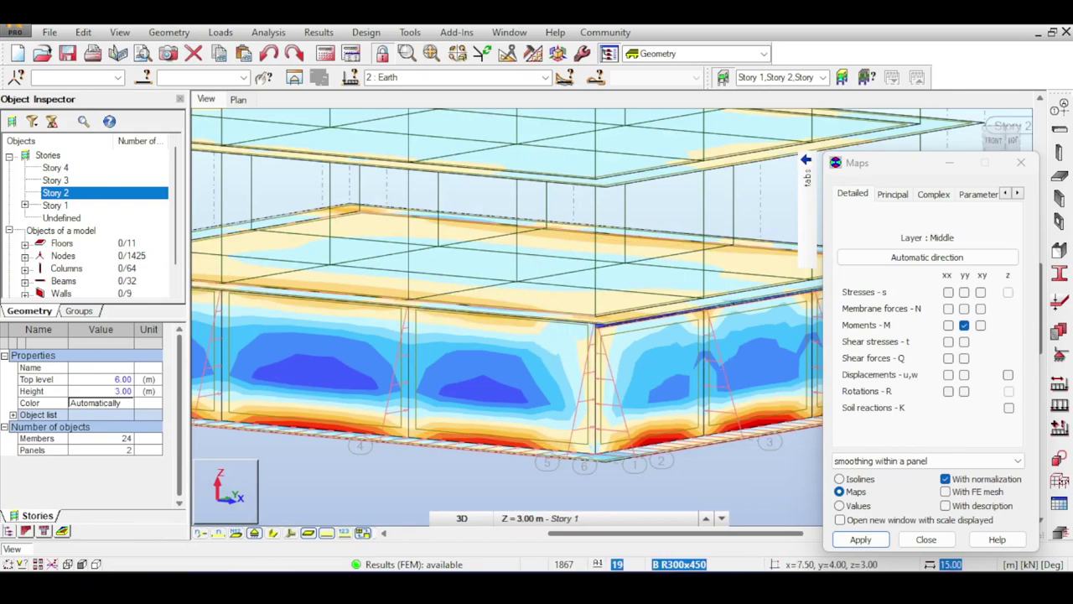
{"action": "middle_click_drag", "start_coordinate": [641, 236], "coordinate": [587, 234]}
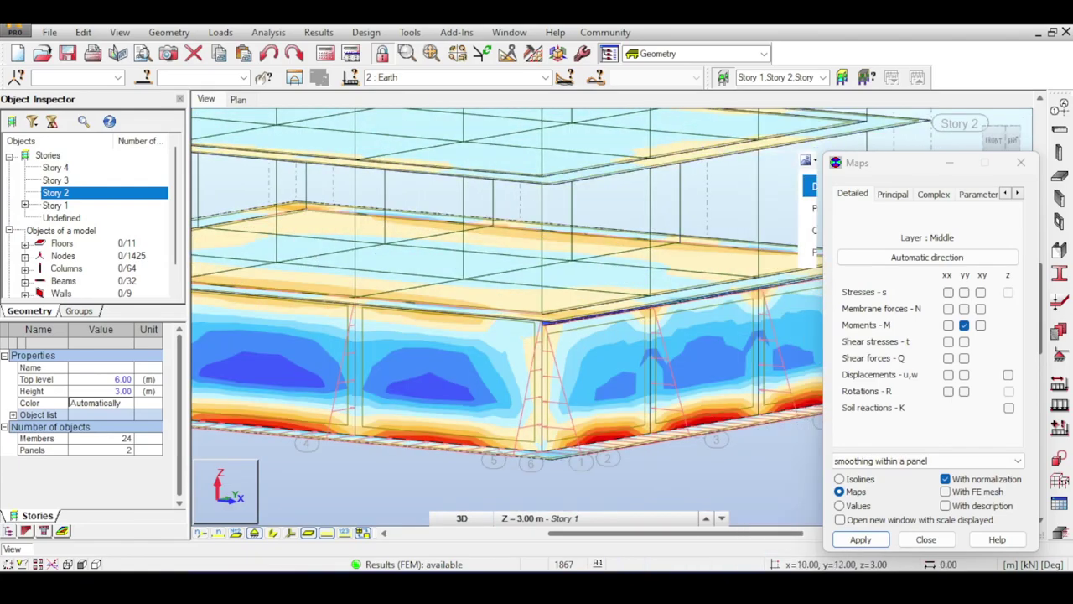
{"action": "scroll", "coordinate": [671, 369], "scroll_direction": "up", "scroll_amount": 2}
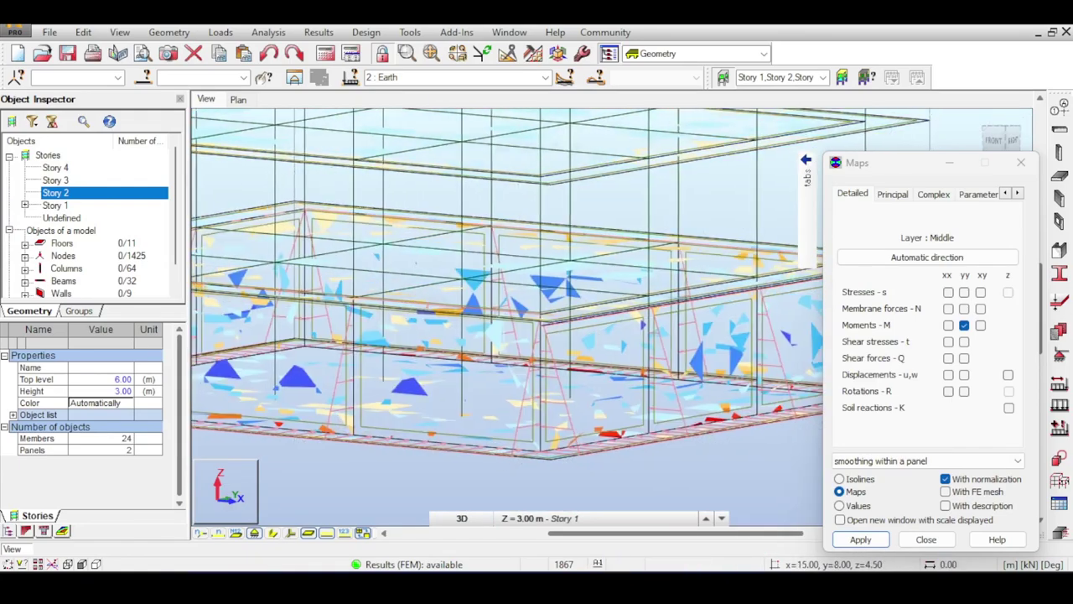
{"action": "scroll", "coordinate": [537, 293], "scroll_direction": "down", "scroll_amount": 3}
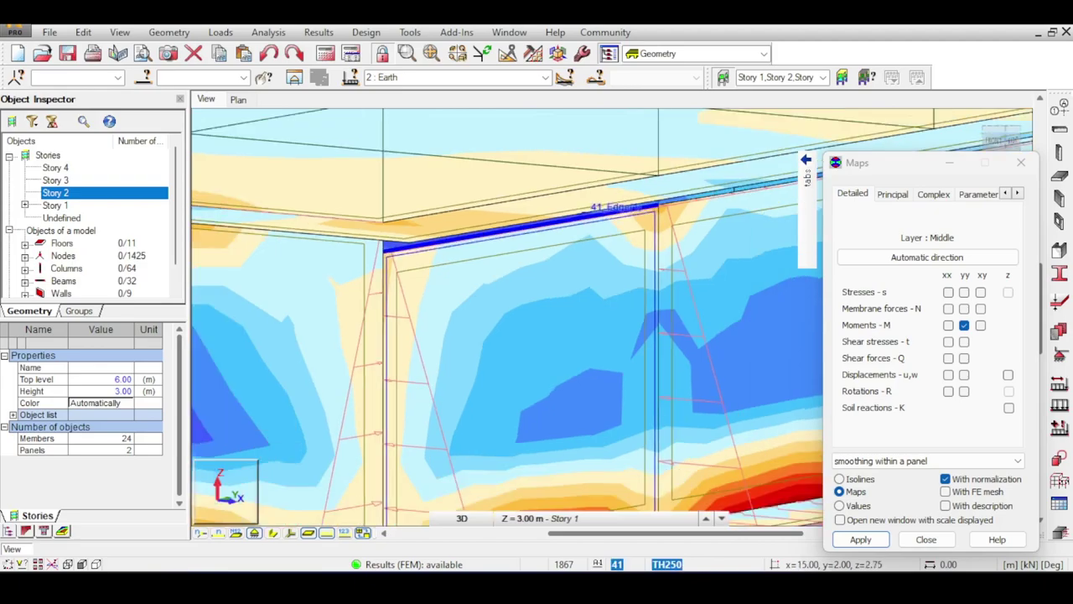
{"action": "scroll", "coordinate": [503, 268], "scroll_direction": "down", "scroll_amount": 2}
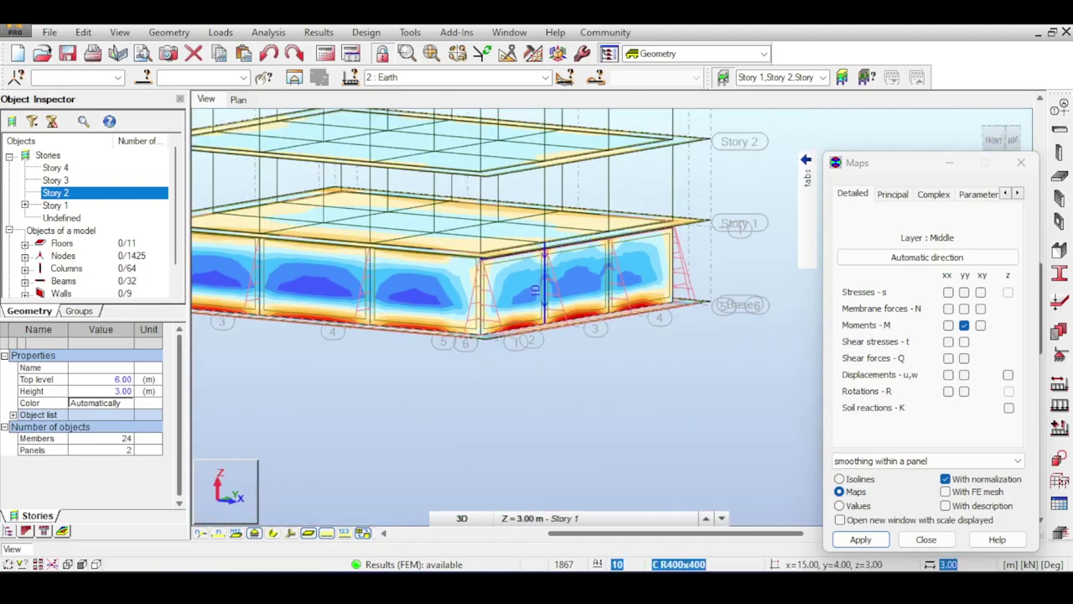
{"action": "middle_click_drag", "start_coordinate": [504, 269], "coordinate": [561, 349]}
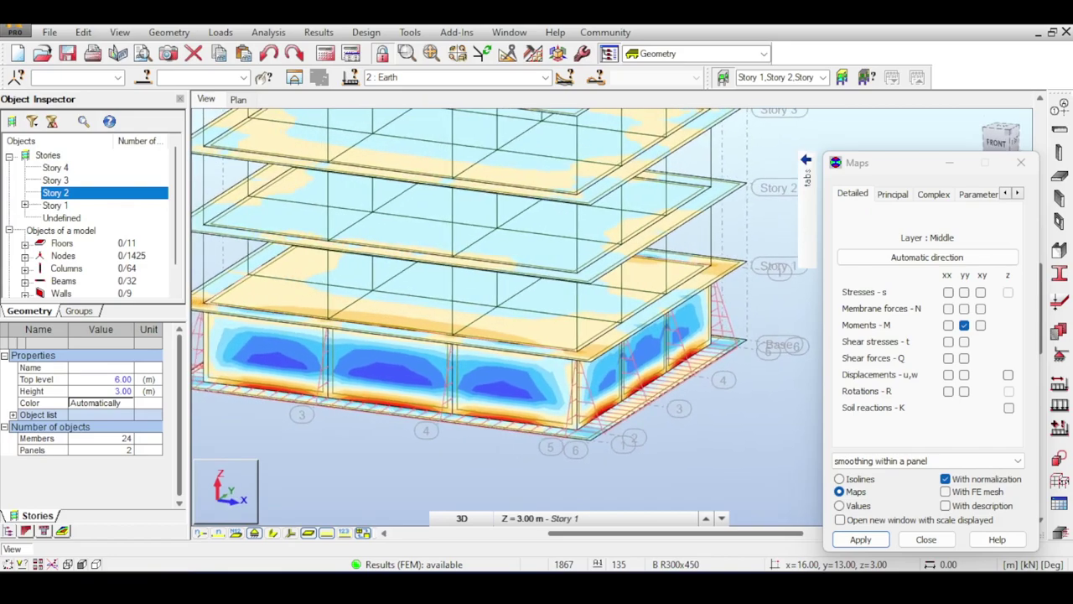
{"action": "scroll", "coordinate": [719, 257], "scroll_direction": "down", "scroll_amount": 2}
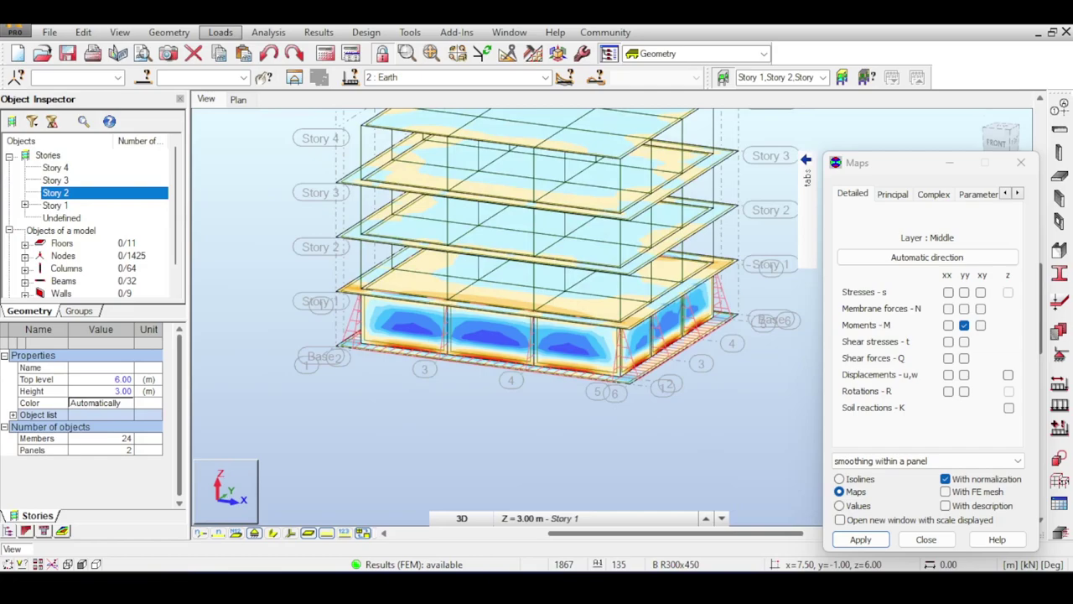
Create a panel cut parallel to the XY plane through point 0.00, 0.00, 1.50 and open its detailed result settings.
{"action": "left_click", "coordinate": [319, 31]}
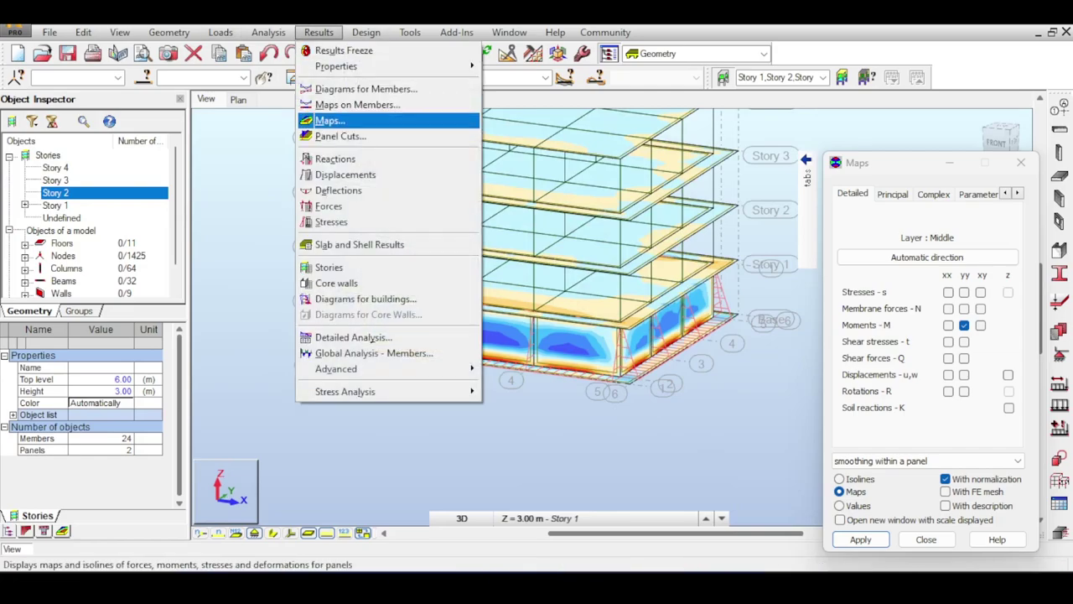
{"action": "left_click", "coordinate": [335, 136]}
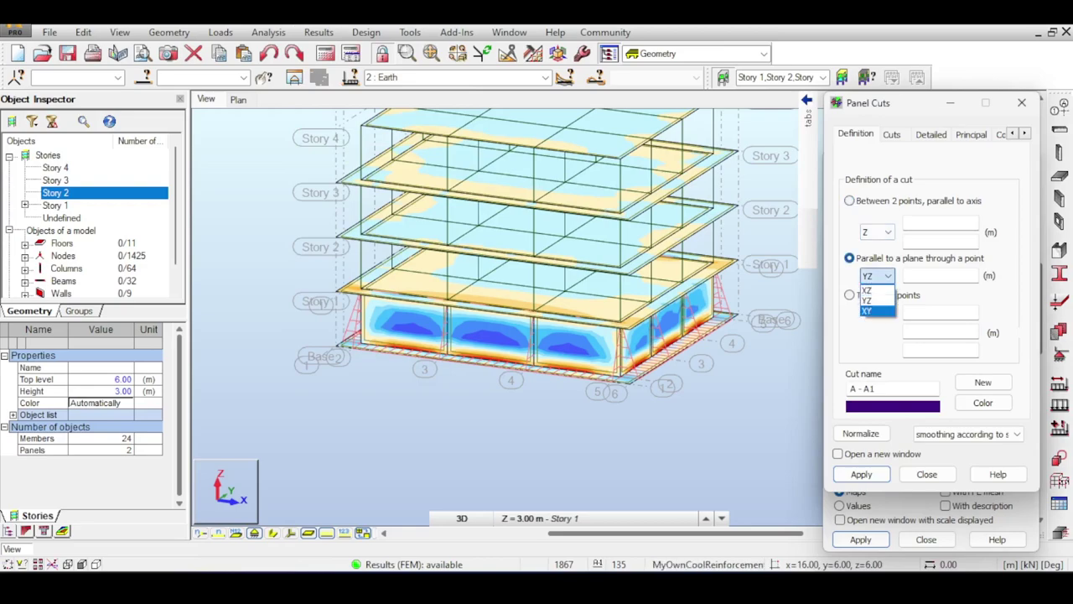
{"action": "left_click", "coordinate": [873, 311]}
{"action": "scroll", "coordinate": [293, 304], "scroll_direction": "up", "scroll_amount": 5}
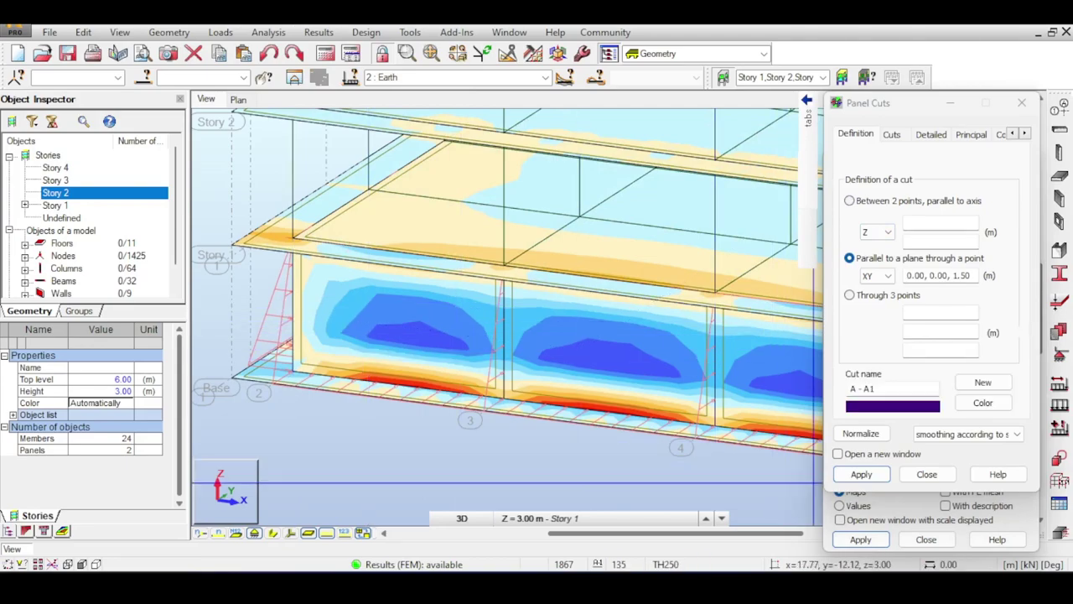
{"action": "left_click", "coordinate": [861, 474]}
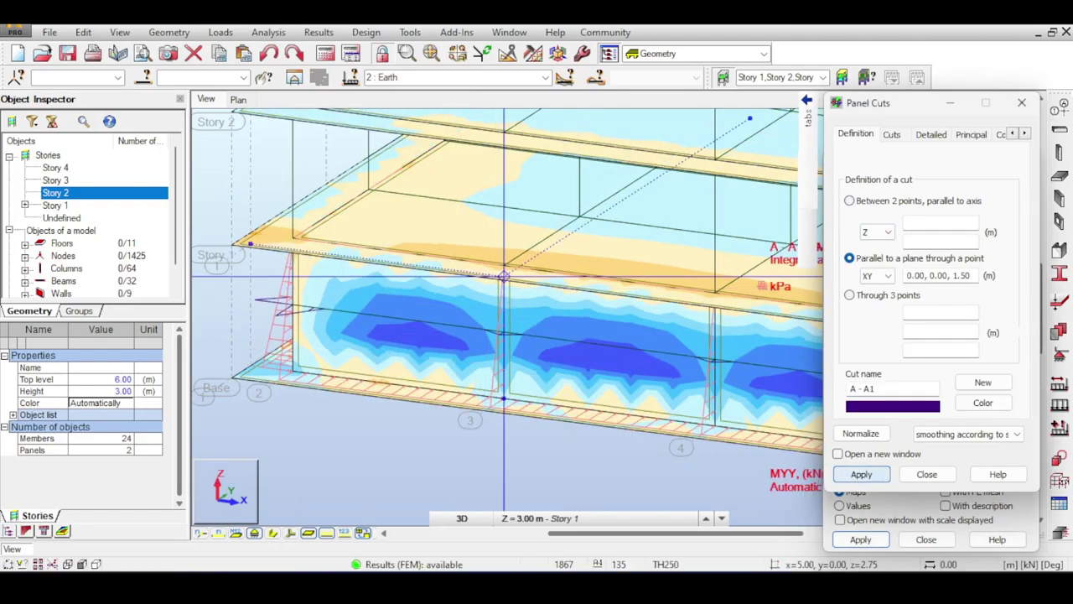
{"action": "middle_click_drag", "start_coordinate": [656, 300], "coordinate": [544, 297]}
{"action": "mouse_move", "coordinate": [807, 218]}
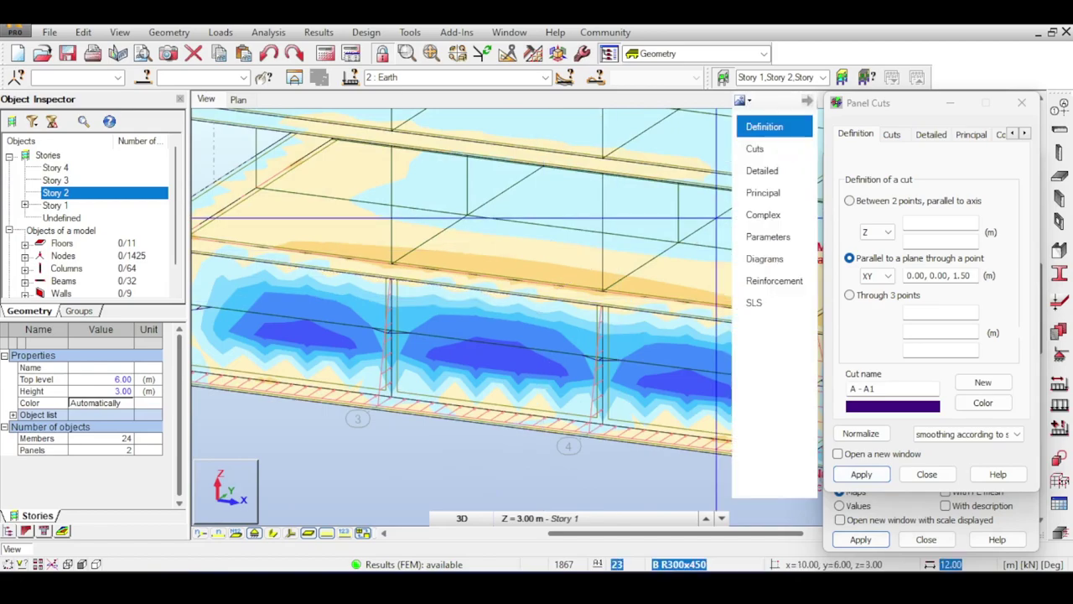
{"action": "left_click", "coordinate": [763, 171]}
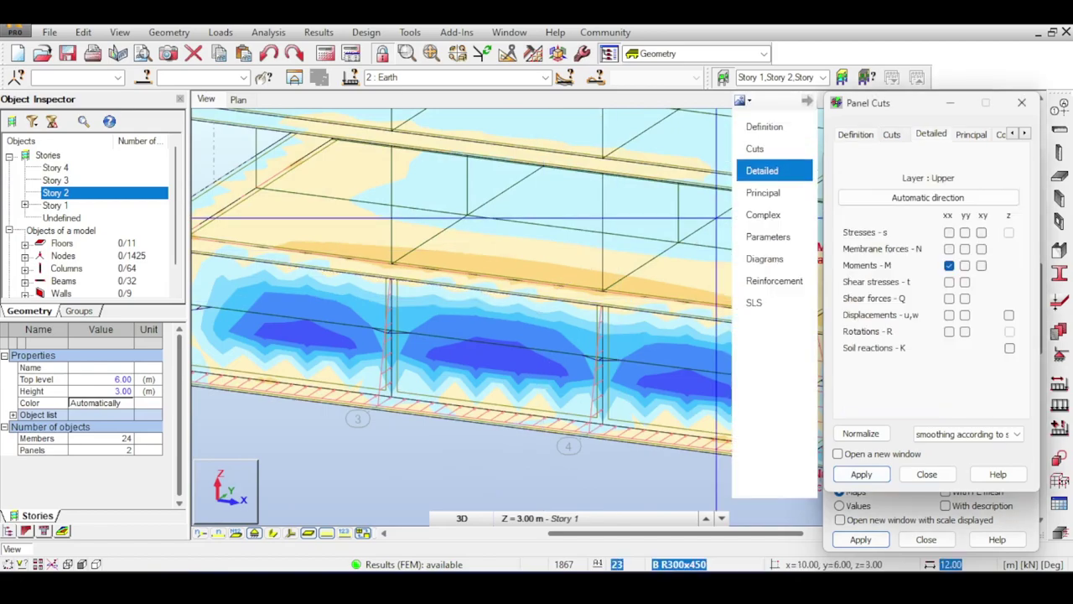
Switch the panel map back to xx moments and view the building with the cut diagrams from above.
{"action": "left_click_drag", "start_coordinate": [906, 105], "coordinate": [997, 235]}
{"action": "left_click", "coordinate": [949, 325]}
{"action": "left_click", "coordinate": [861, 540]}
{"action": "left_click_drag", "start_coordinate": [894, 171], "coordinate": [997, 238]}
{"action": "left_click_drag", "start_coordinate": [1002, 141], "coordinate": [1005, 180]}
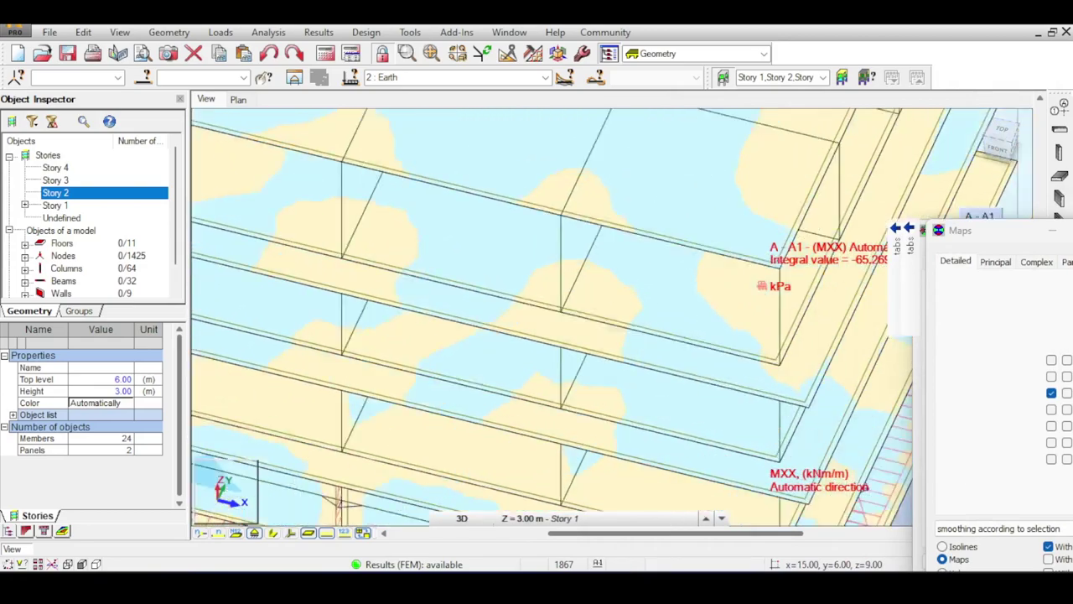
Set the view to XY 3D at the Base level, Z = 0.00 m, with only Story 1 displayed.
{"action": "mouse_move", "coordinate": [462, 519]}
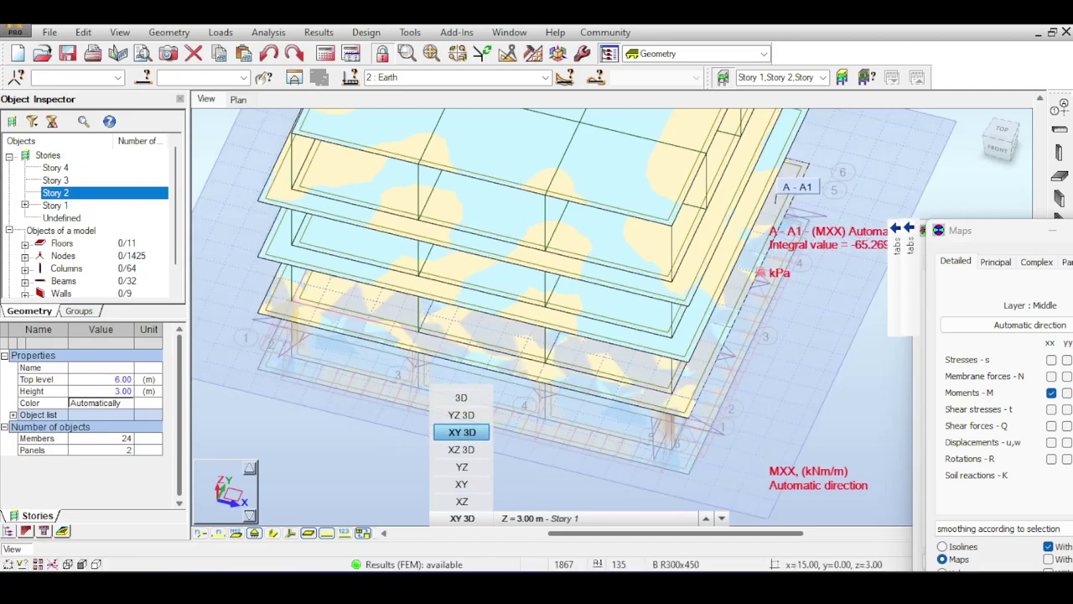
{"action": "middle_click_drag", "start_coordinate": [571, 388], "coordinate": [574, 339]}
{"action": "left_click", "coordinate": [553, 518]}
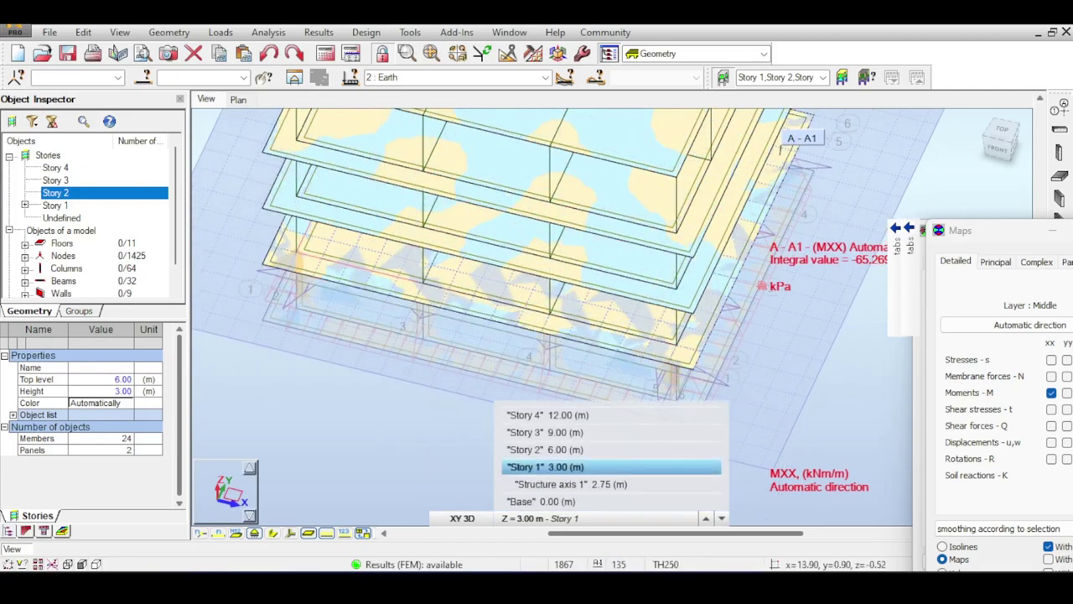
{"action": "left_click", "coordinate": [545, 467]}
{"action": "left_click", "coordinate": [563, 518]}
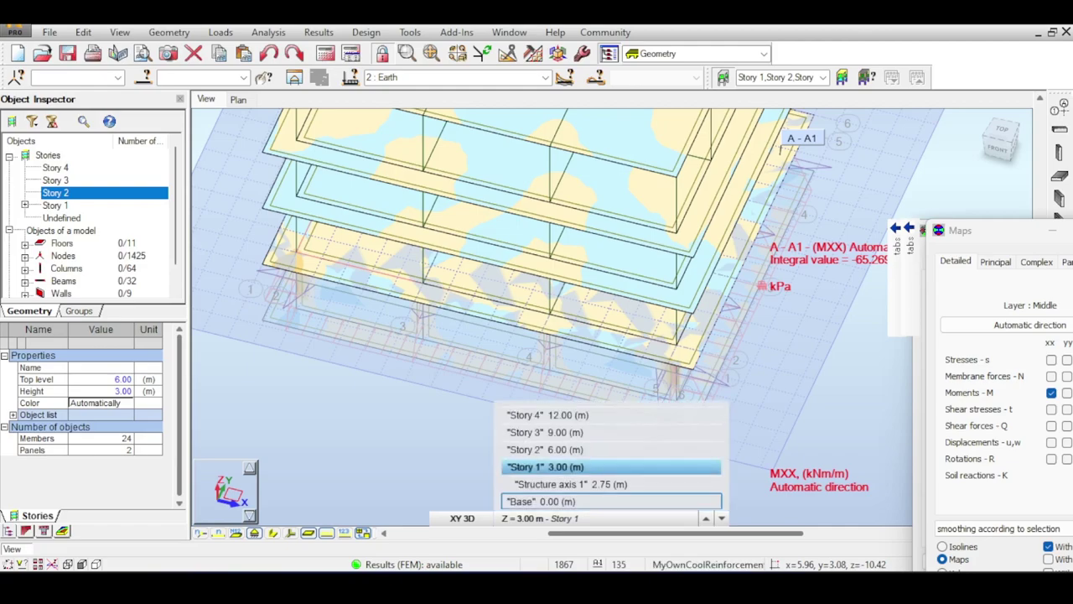
{"action": "left_click", "coordinate": [545, 501]}
{"action": "middle_click_drag", "start_coordinate": [604, 424], "coordinate": [603, 352]}
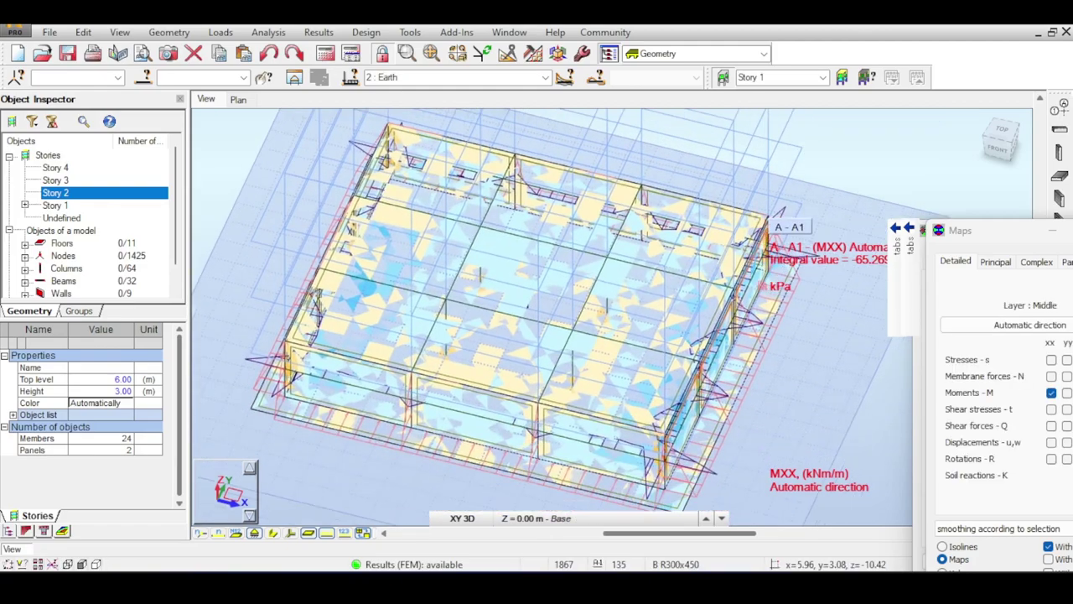
{"action": "scroll", "coordinate": [659, 373], "scroll_direction": "up", "scroll_amount": 5}
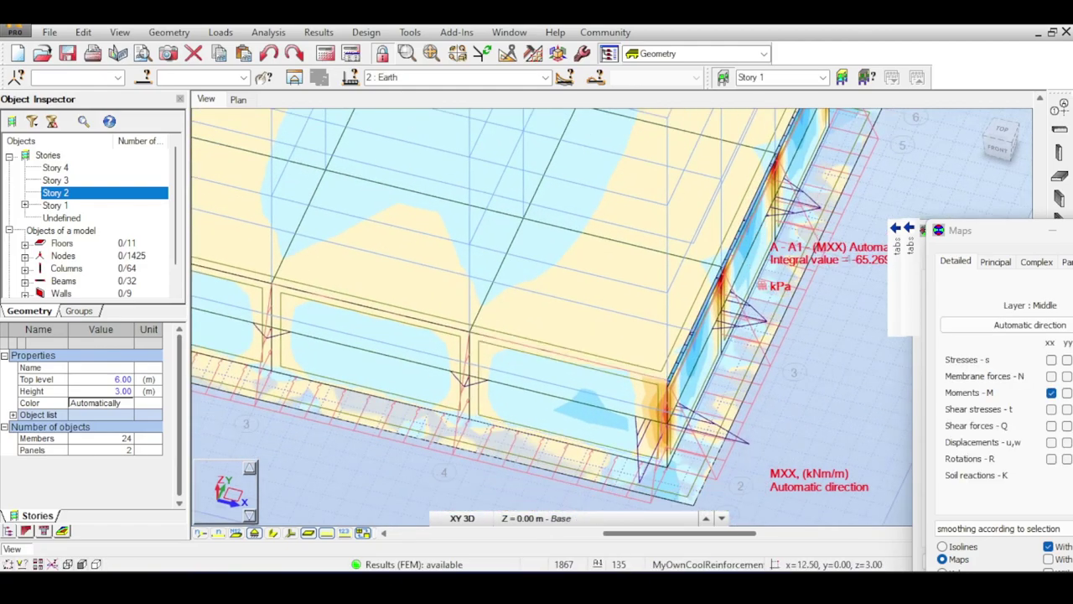
{"action": "mouse_move", "coordinate": [998, 149]}
{"action": "left_mouse_down"}
{"action": "mouse_move", "coordinate": [973, 124]}
{"action": "mouse_move", "coordinate": [1002, 162]}
{"action": "left_mouse_up"}
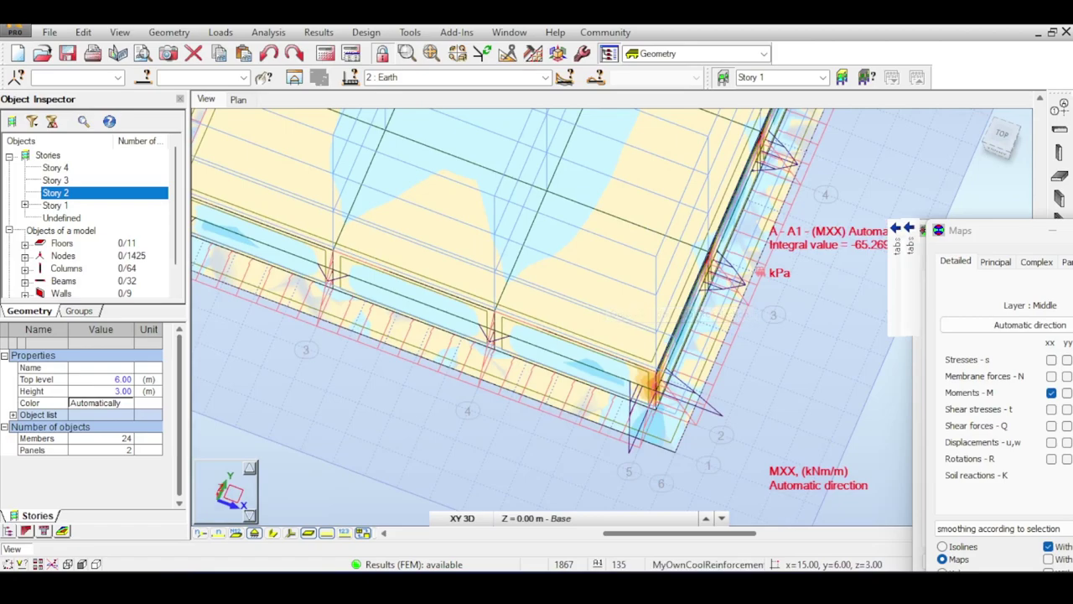
Remove the moment map from the panels and examine the cut's xx moment diagrams along the base walls.
{"action": "left_click_drag", "start_coordinate": [1002, 231], "coordinate": [929, 185]}
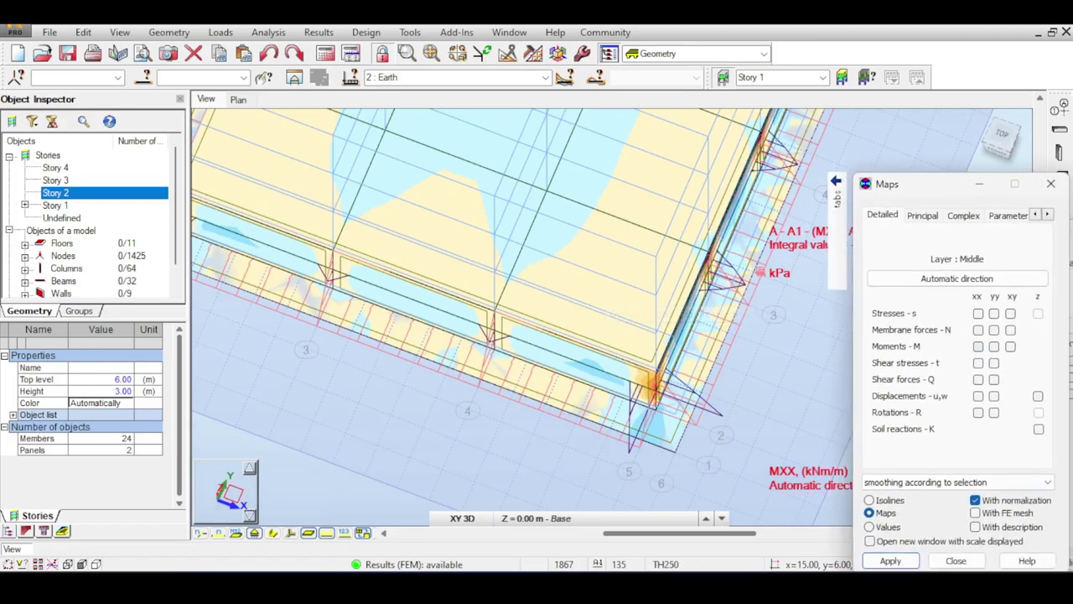
{"action": "left_click", "coordinate": [890, 561]}
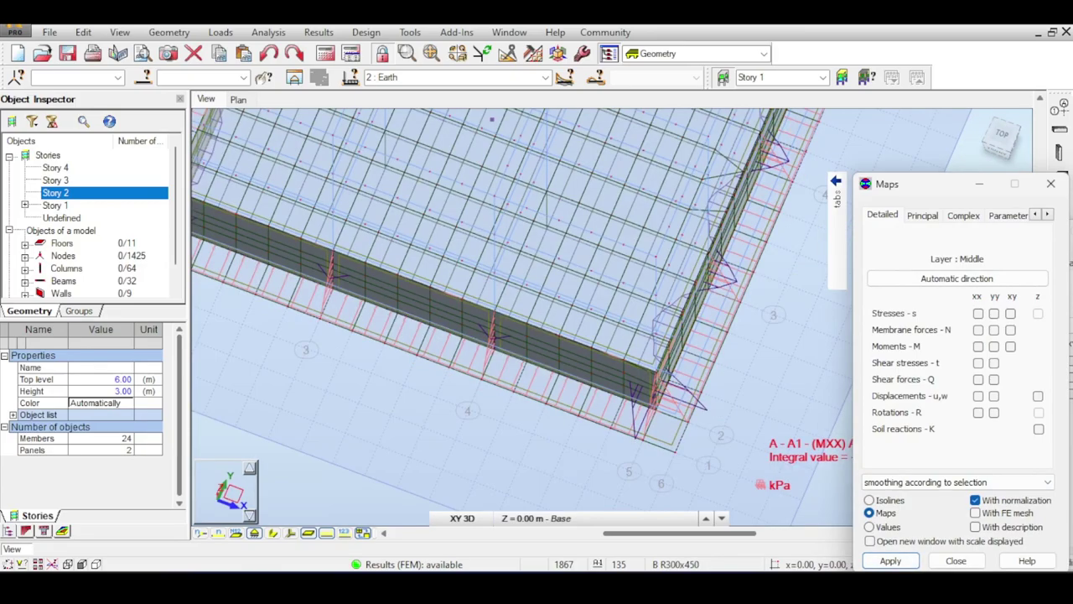
{"action": "mouse_move", "coordinate": [835, 275]}
{"action": "left_click_drag", "start_coordinate": [1011, 139], "coordinate": [959, 102]}
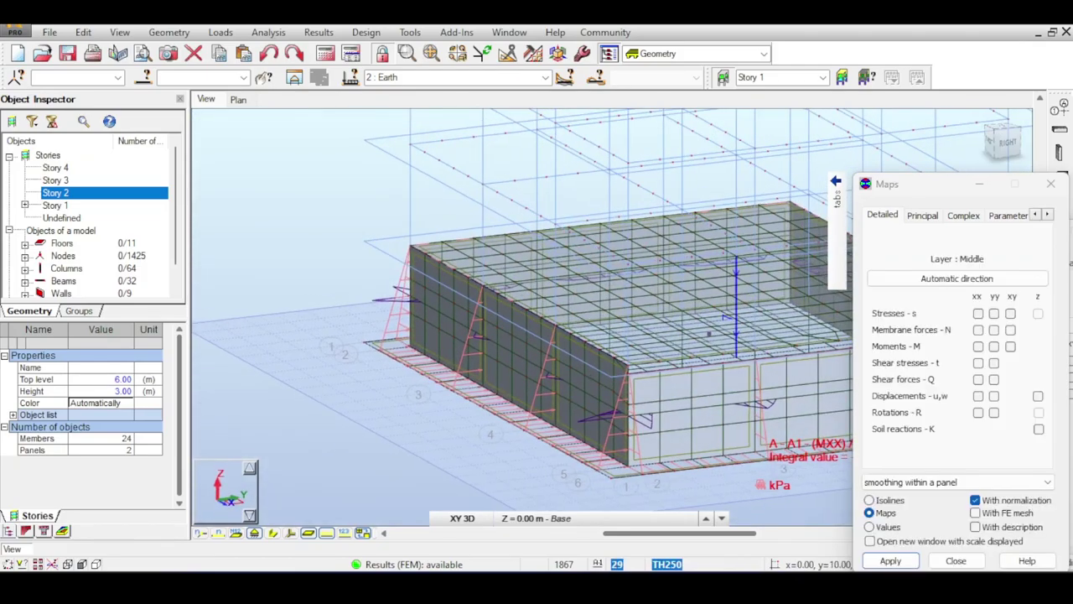
{"action": "middle_click_drag", "start_coordinate": [735, 307], "coordinate": [444, 256]}
{"action": "scroll", "coordinate": [470, 248], "scroll_direction": "up", "scroll_amount": 5}
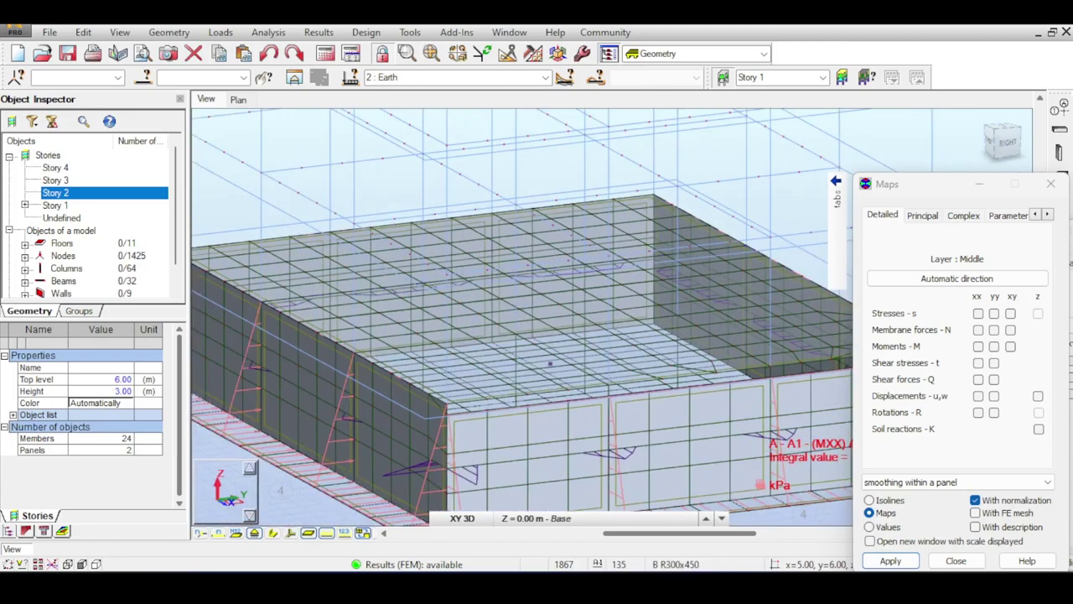
Open the detailed cut diagram analysis for cut A - A1.
{"action": "mouse_move", "coordinate": [837, 198]}
{"action": "left_click_drag", "start_coordinate": [912, 185], "coordinate": [676, 104]}
{"action": "left_click_drag", "start_coordinate": [1012, 227], "coordinate": [886, 172]}
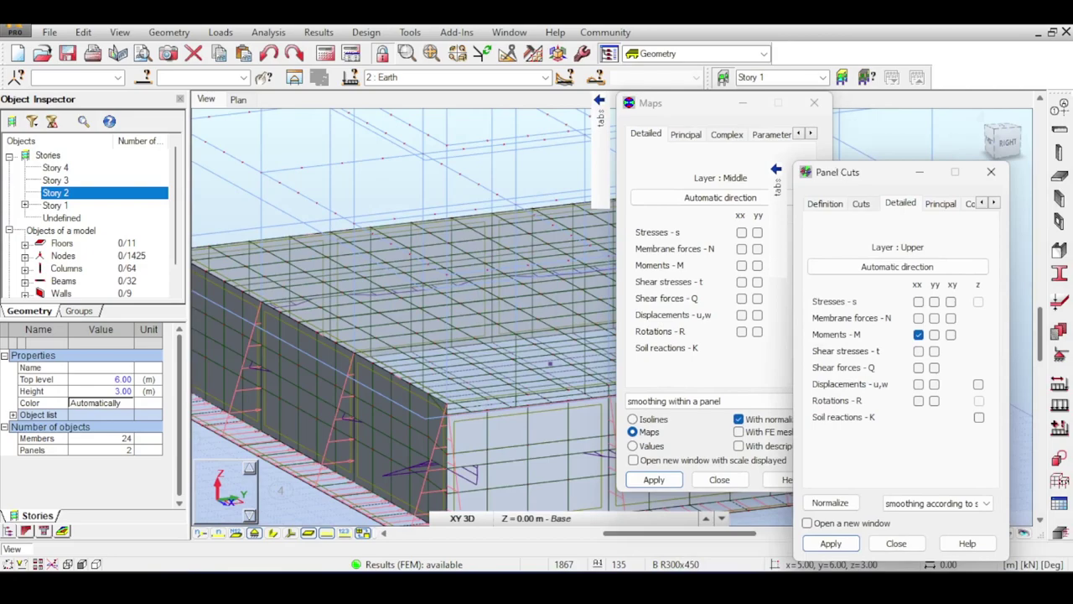
{"action": "left_click", "coordinate": [862, 204]}
{"action": "left_click", "coordinate": [895, 469]}
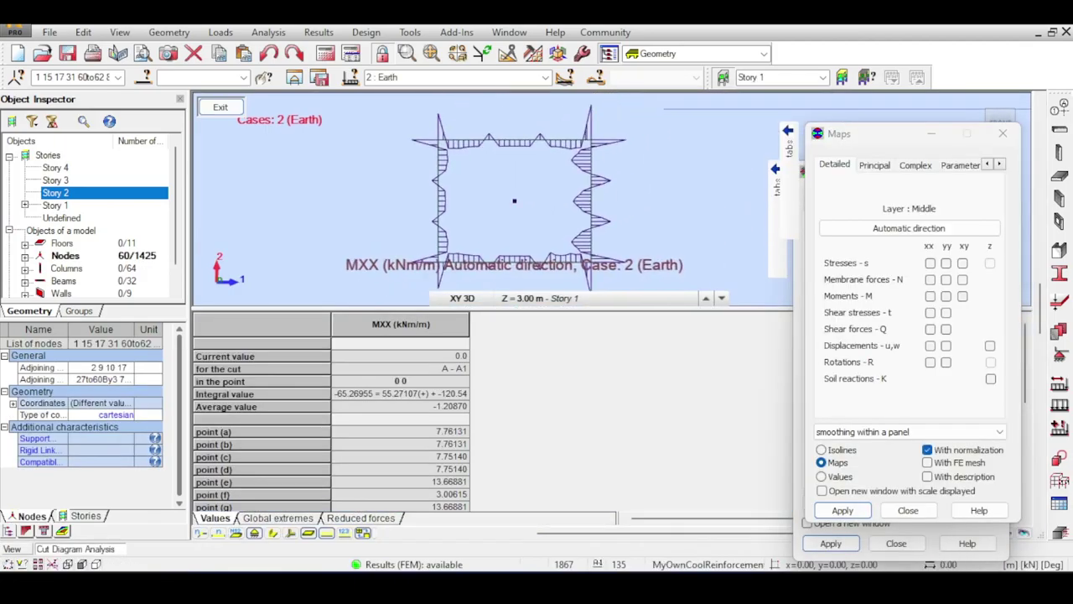
Examine the MXX diagram of cut A - A1 around the base walls in the cut analysis and exit the analysis.
{"action": "scroll", "coordinate": [590, 159], "scroll_direction": "up", "scroll_amount": 2}
{"action": "scroll", "coordinate": [588, 159], "scroll_direction": "up", "scroll_amount": 1}
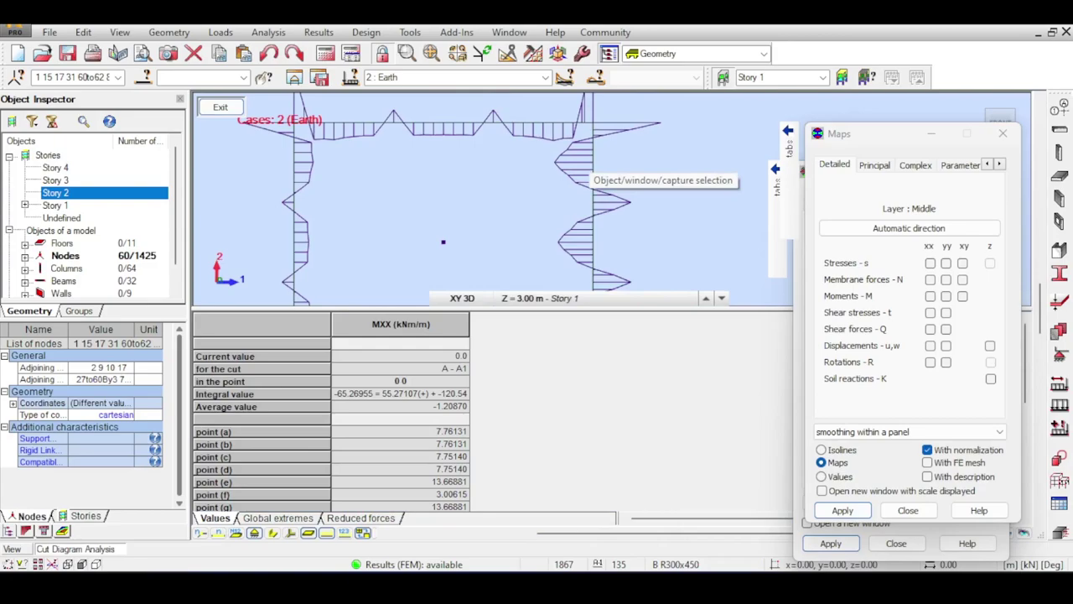
{"action": "middle_click_drag", "start_coordinate": [588, 158], "coordinate": [551, 222]}
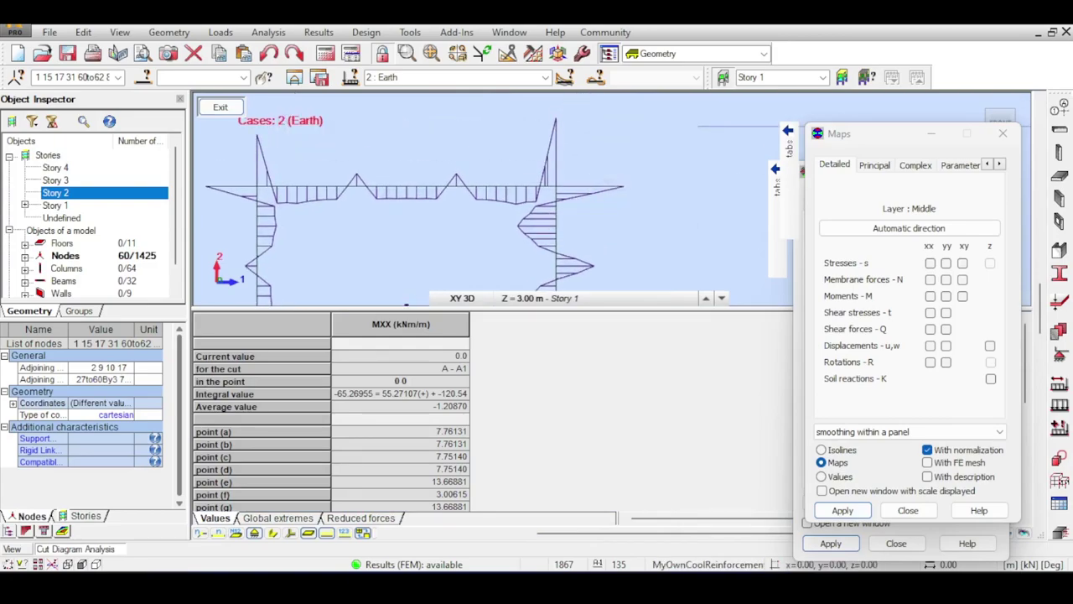
{"action": "scroll", "coordinate": [551, 222], "scroll_direction": "down", "scroll_amount": 1}
{"action": "middle_click_drag", "start_coordinate": [552, 222], "coordinate": [523, 85]}
{"action": "middle_click_drag", "start_coordinate": [402, 153], "coordinate": [409, 211]}
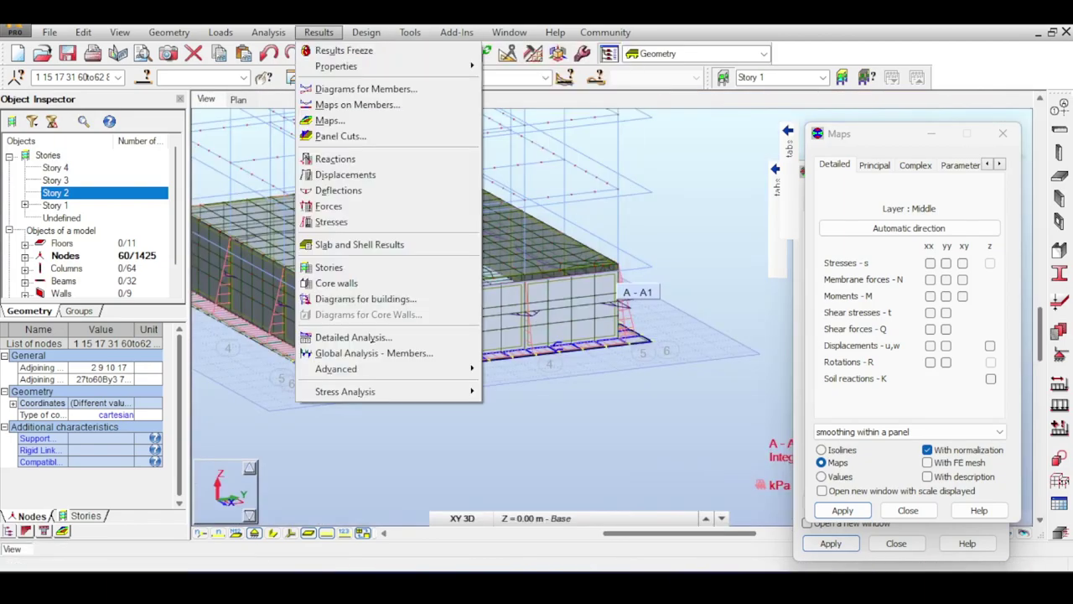
Display the My Moment diagrams on the members and inspect them alongside the cut diagrams at the base wall corner.
{"action": "left_click", "coordinate": [366, 88]}
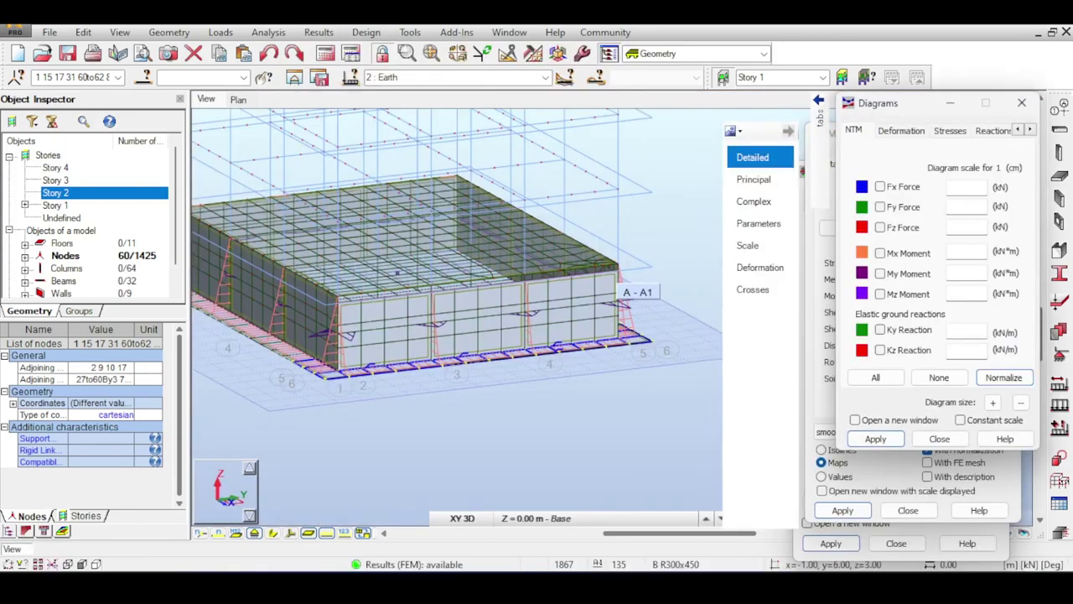
{"action": "left_click", "coordinate": [875, 439]}
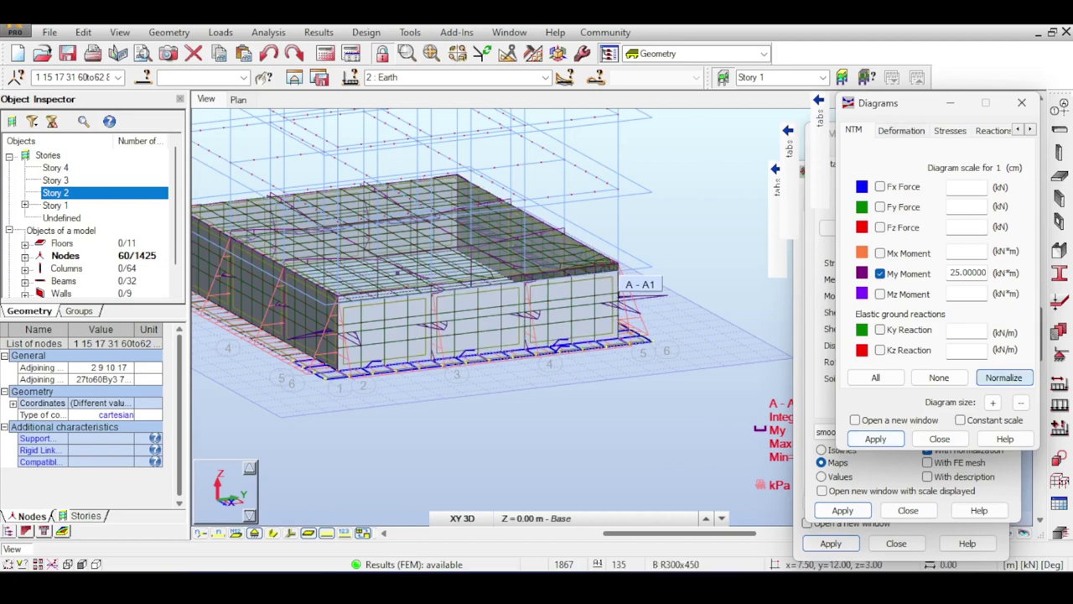
{"action": "left_click_drag", "start_coordinate": [863, 112], "coordinate": [918, 213]}
{"action": "left_click_drag", "start_coordinate": [853, 134], "coordinate": [894, 219]}
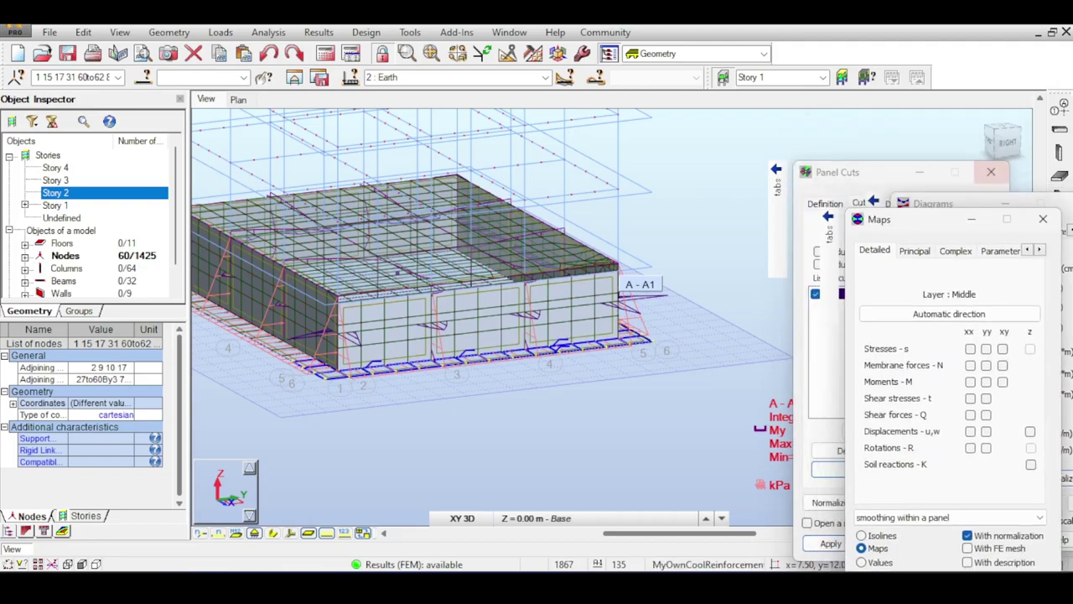
{"action": "left_click_drag", "start_coordinate": [998, 141], "coordinate": [1035, 151]}
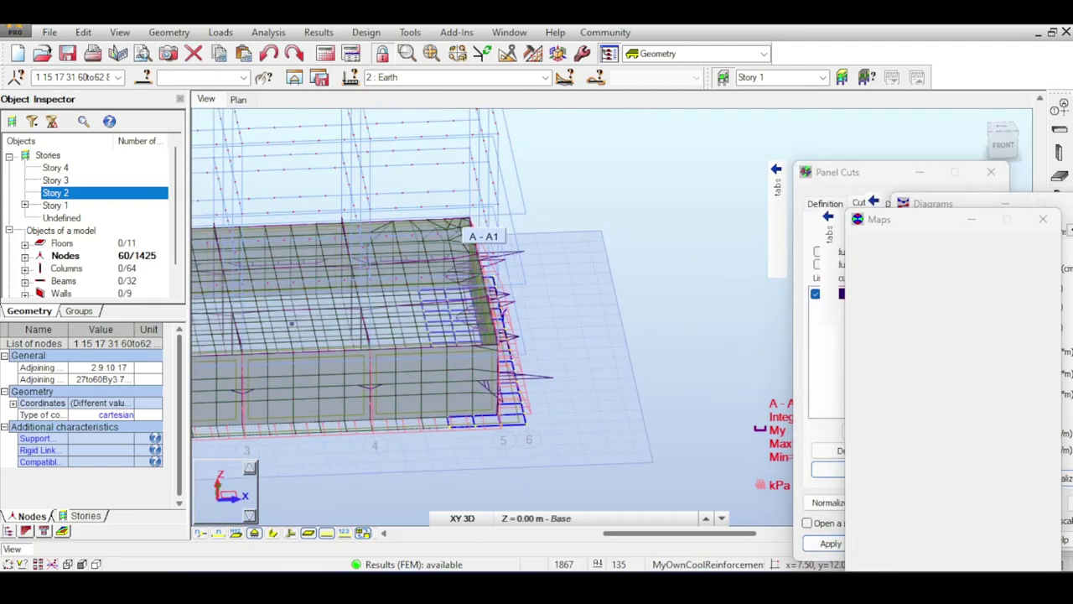
{"action": "scroll", "coordinate": [497, 322], "scroll_direction": "up", "scroll_amount": 6}
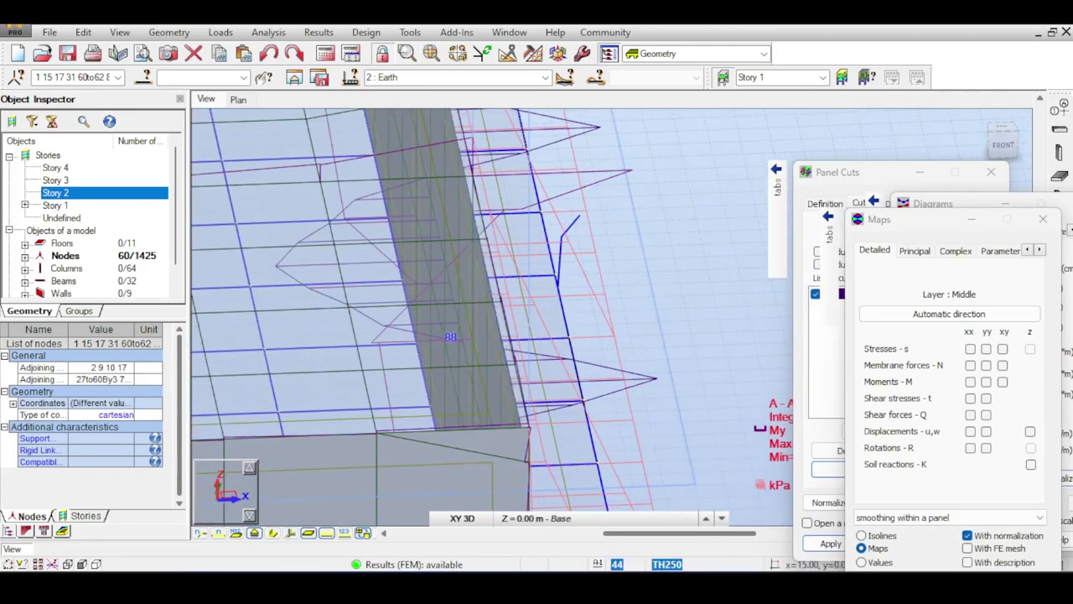
{"action": "left_click_drag", "start_coordinate": [1003, 145], "coordinate": [993, 122]}
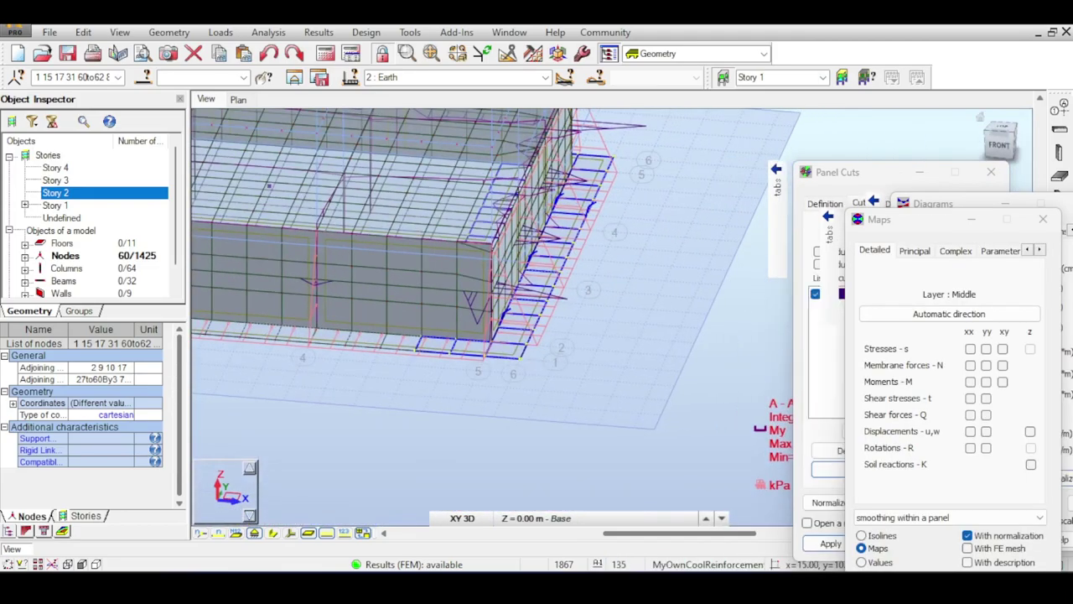
Define the panel cut parallel to the XY plane through point 15.00, 2.00, 2.75 on the base wall.
{"action": "left_click_drag", "start_coordinate": [876, 173], "coordinate": [796, 173]}
{"action": "left_click", "coordinate": [744, 204]}
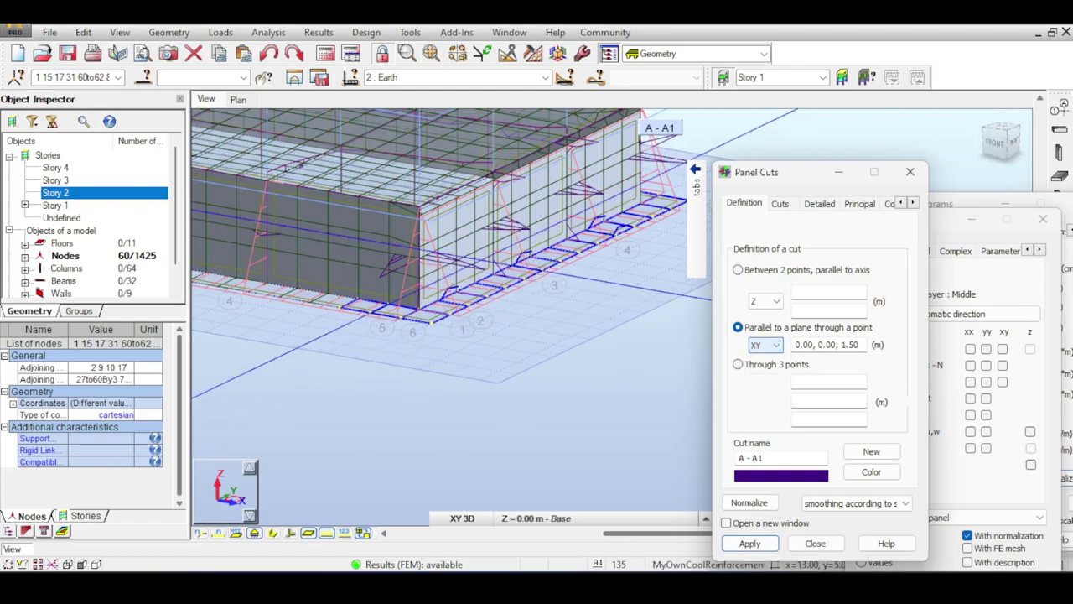
{"action": "left_click", "coordinate": [455, 197]}
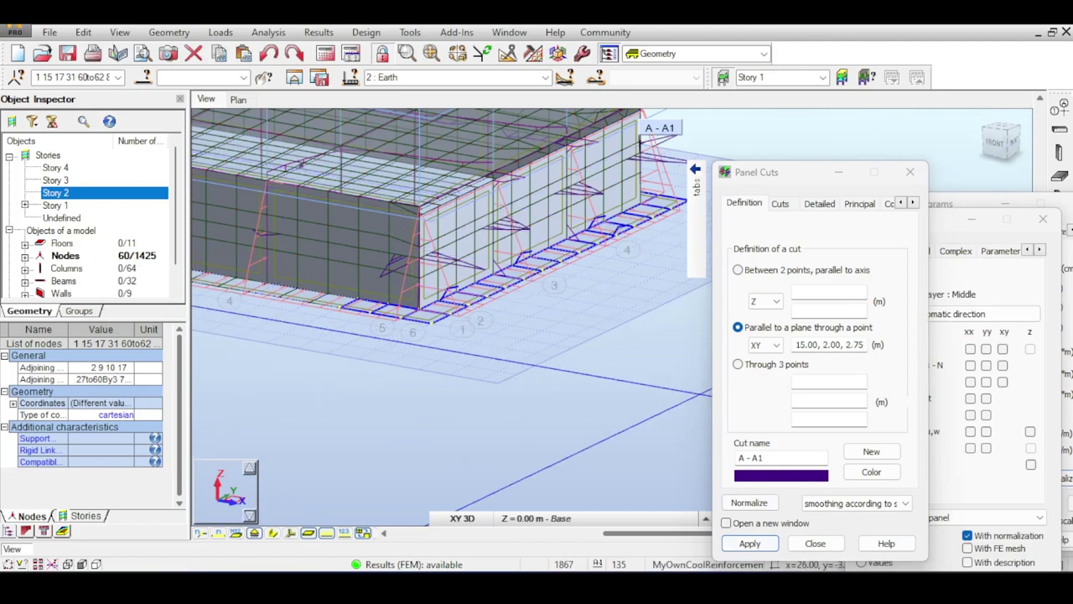
{"action": "left_click", "coordinate": [750, 543]}
{"action": "middle_click_drag", "start_coordinate": [487, 192], "coordinate": [542, 280]}
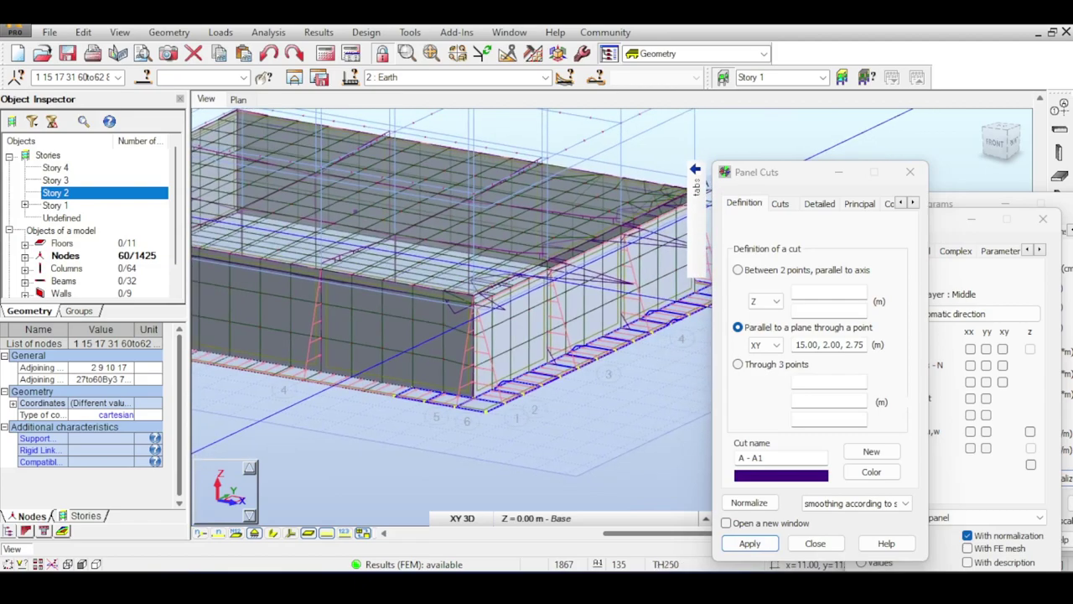
Change the panel cut to run parallel to the XZ plane through point 15.00, 2.00, 2.75.
{"action": "left_click", "coordinate": [773, 346]}
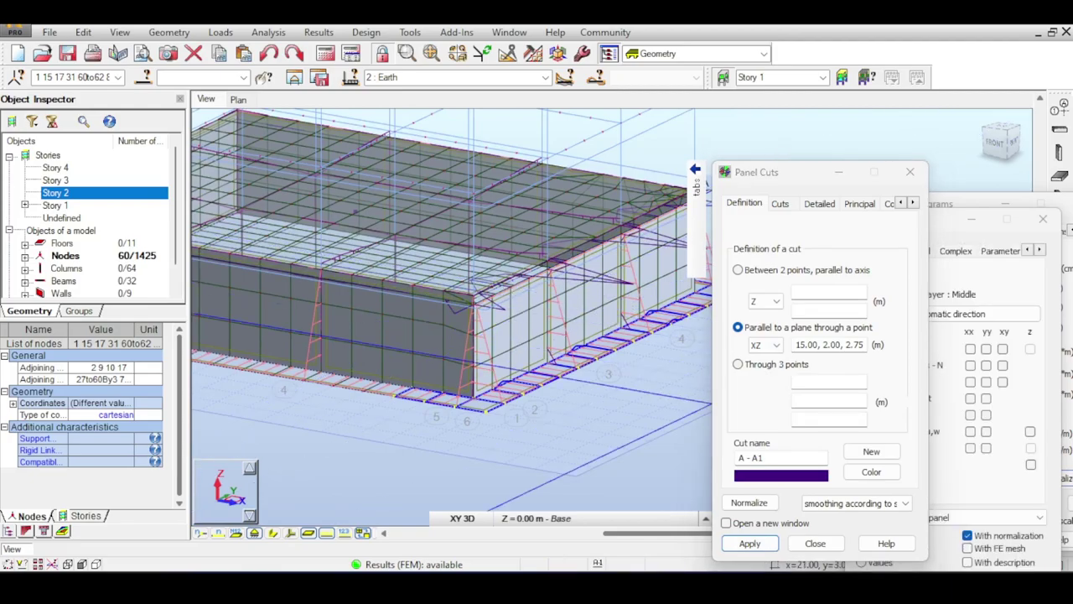
{"action": "left_click", "coordinate": [750, 544]}
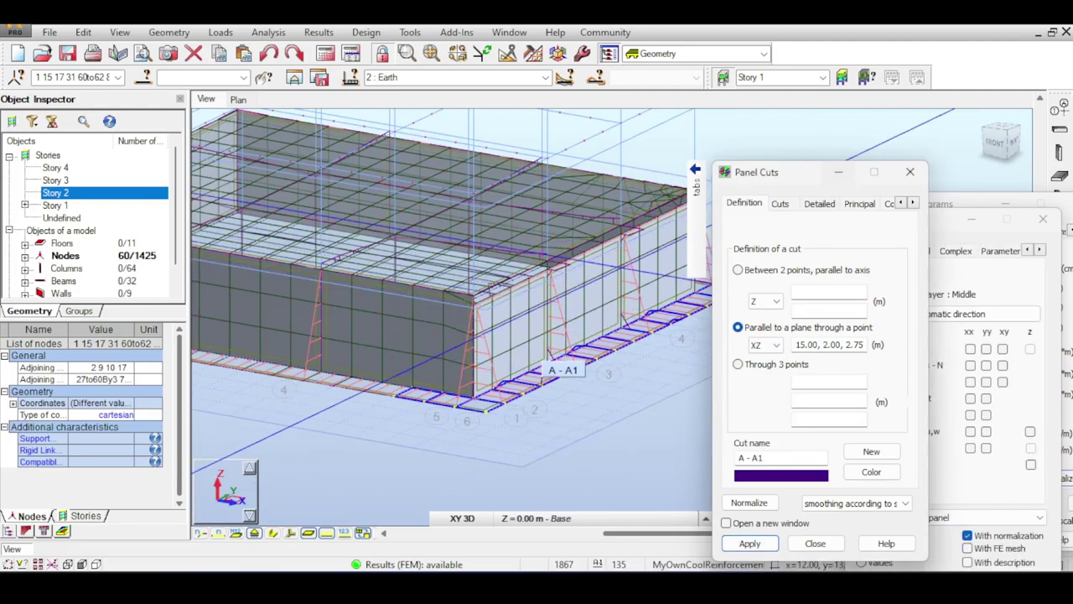
{"action": "mouse_move", "coordinate": [998, 143]}
{"action": "left_mouse_down"}
{"action": "mouse_move", "coordinate": [1010, 186]}
{"action": "mouse_move", "coordinate": [1012, 159]}
{"action": "mouse_move", "coordinate": [995, 144]}
{"action": "mouse_move", "coordinate": [986, 154]}
{"action": "left_mouse_up"}
{"action": "scroll", "coordinate": [500, 386], "scroll_direction": "down", "scroll_amount": 3}
{"action": "scroll", "coordinate": [286, 283], "scroll_direction": "up", "scroll_amount": 7}
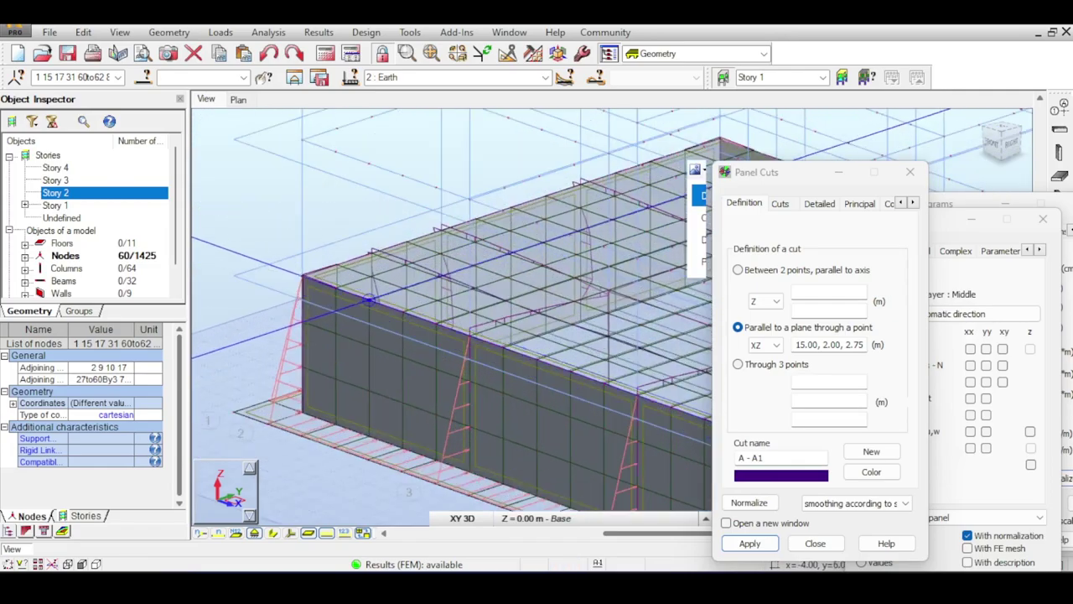
{"action": "scroll", "coordinate": [386, 222], "scroll_direction": "down", "scroll_amount": 7}
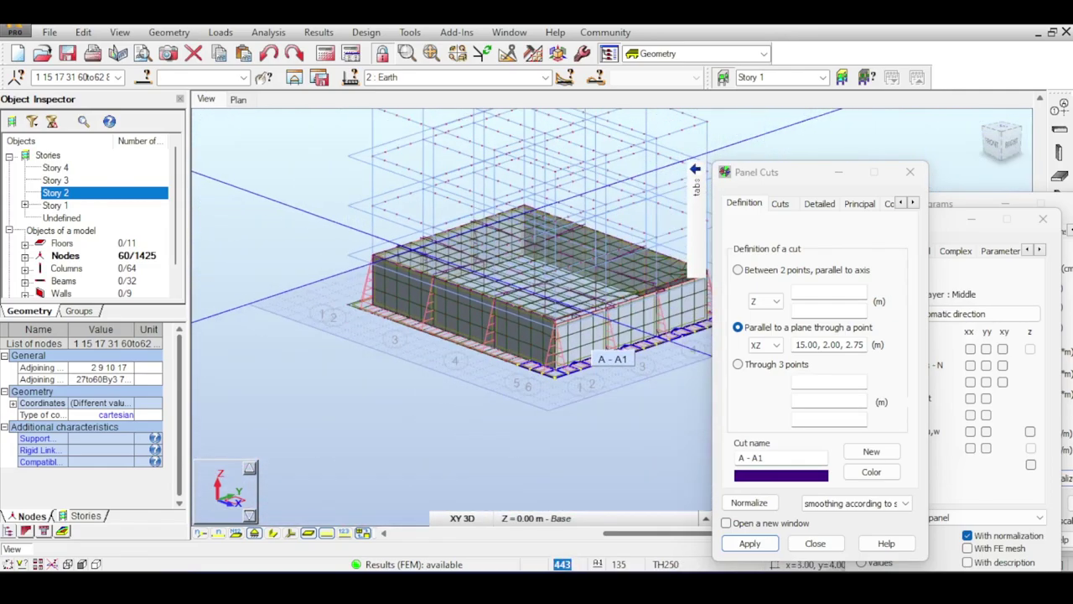
{"action": "middle_click_drag", "start_coordinate": [536, 319], "coordinate": [384, 300]}
Show the yy moments instead of the xx moments on the vertical panel cut.
{"action": "left_click", "coordinate": [953, 220]}
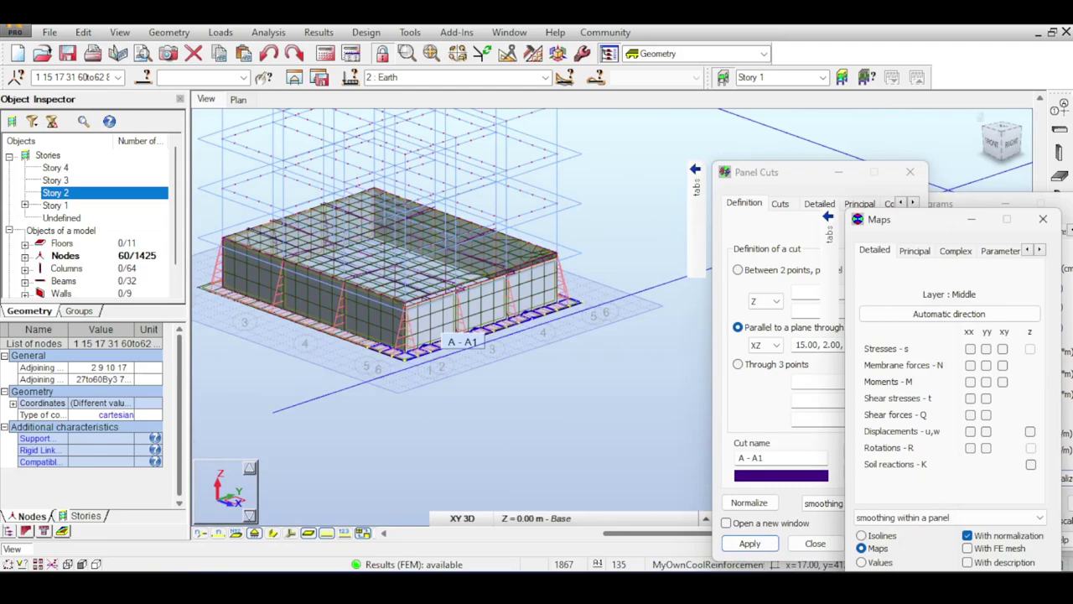
{"action": "left_click_drag", "start_coordinate": [888, 225], "coordinate": [909, 180]}
{"action": "left_click", "coordinate": [781, 204]}
{"action": "left_click_drag", "start_coordinate": [807, 172], "coordinate": [806, 137]}
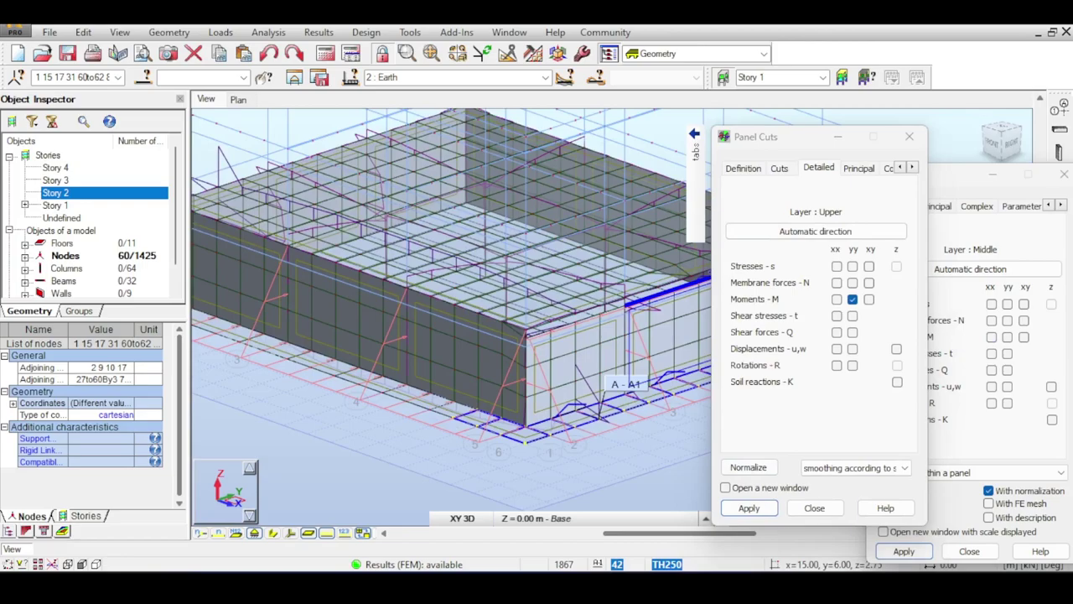
Display the yy moment map on the panels and view the wall corner beside the cut.
{"action": "left_click", "coordinate": [1009, 337]}
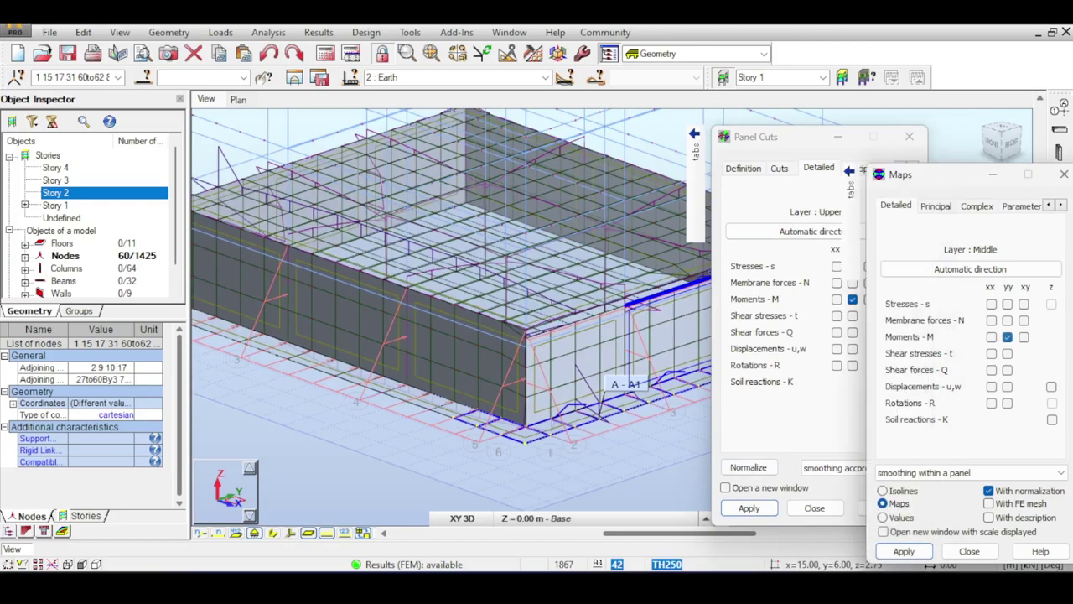
{"action": "left_click", "coordinate": [904, 551]}
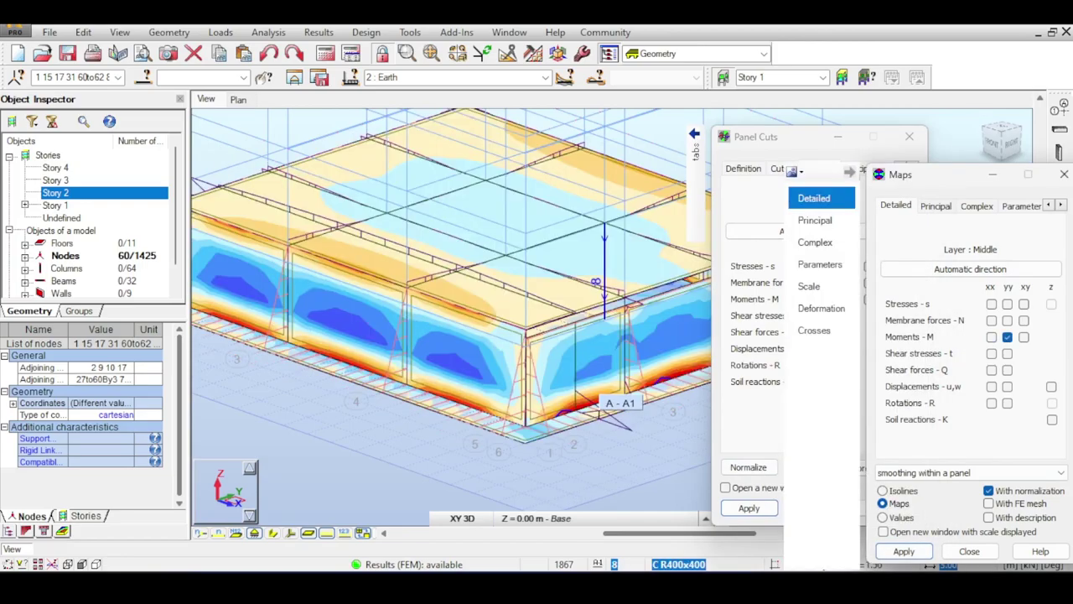
{"action": "left_click_drag", "start_coordinate": [943, 175], "coordinate": [1045, 213]}
{"action": "scroll", "coordinate": [579, 377], "scroll_direction": "up", "scroll_amount": 5}
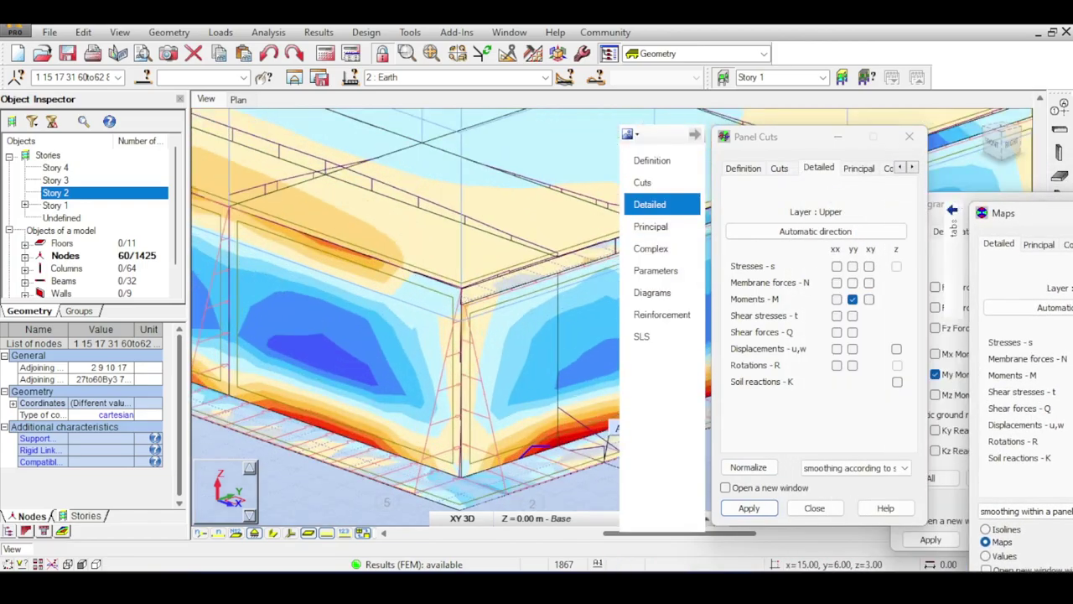
Set the panel cut's smoothing to within a panel and compare its yy moment diagram with the wall map.
{"action": "scroll", "coordinate": [547, 292], "scroll_direction": "down", "scroll_amount": 4}
{"action": "mouse_move", "coordinate": [1012, 143]}
{"action": "left_mouse_down"}
{"action": "mouse_move", "coordinate": [969, 161]}
{"action": "mouse_move", "coordinate": [990, 163]}
{"action": "mouse_move", "coordinate": [1023, 141]}
{"action": "mouse_move", "coordinate": [1012, 153]}
{"action": "left_mouse_up"}
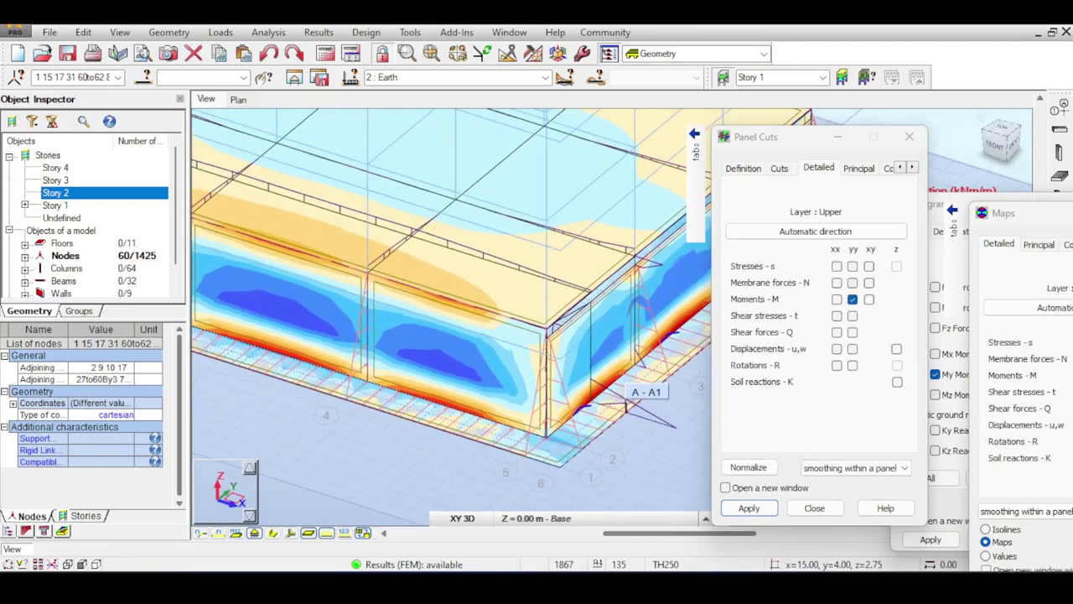
{"action": "scroll", "coordinate": [627, 405], "scroll_direction": "down", "scroll_amount": 5}
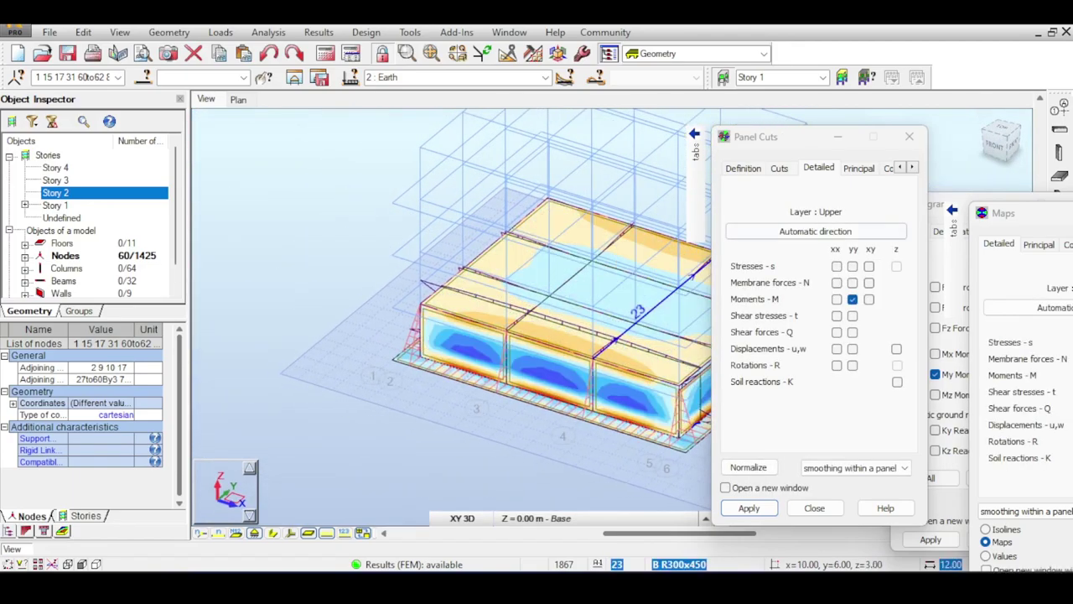
{"action": "scroll", "coordinate": [591, 290], "scroll_direction": "up", "scroll_amount": 8}
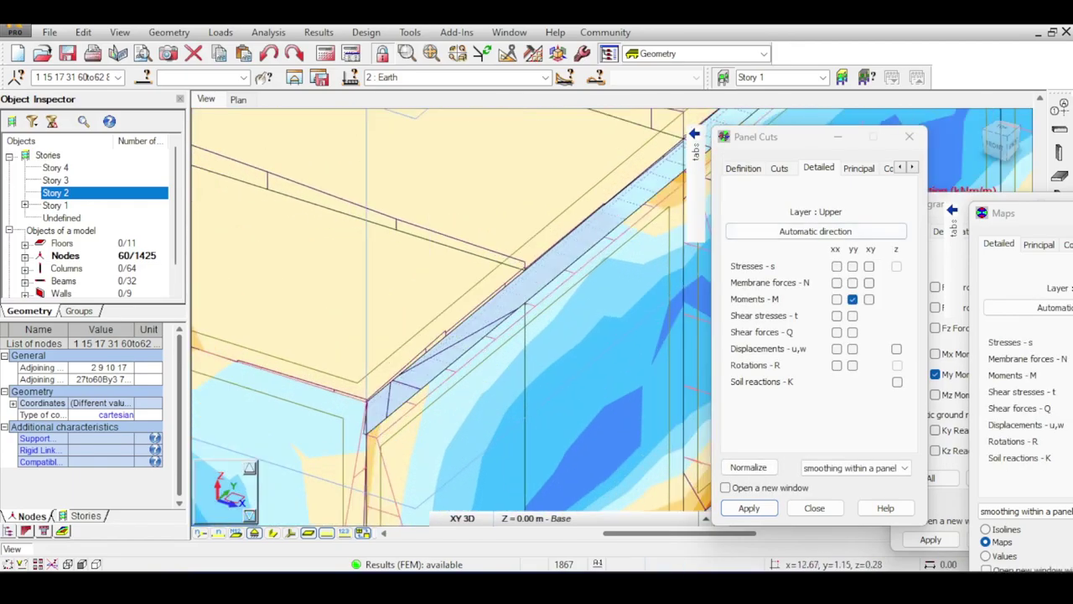
{"action": "scroll", "coordinate": [520, 318], "scroll_direction": "down", "scroll_amount": 3}
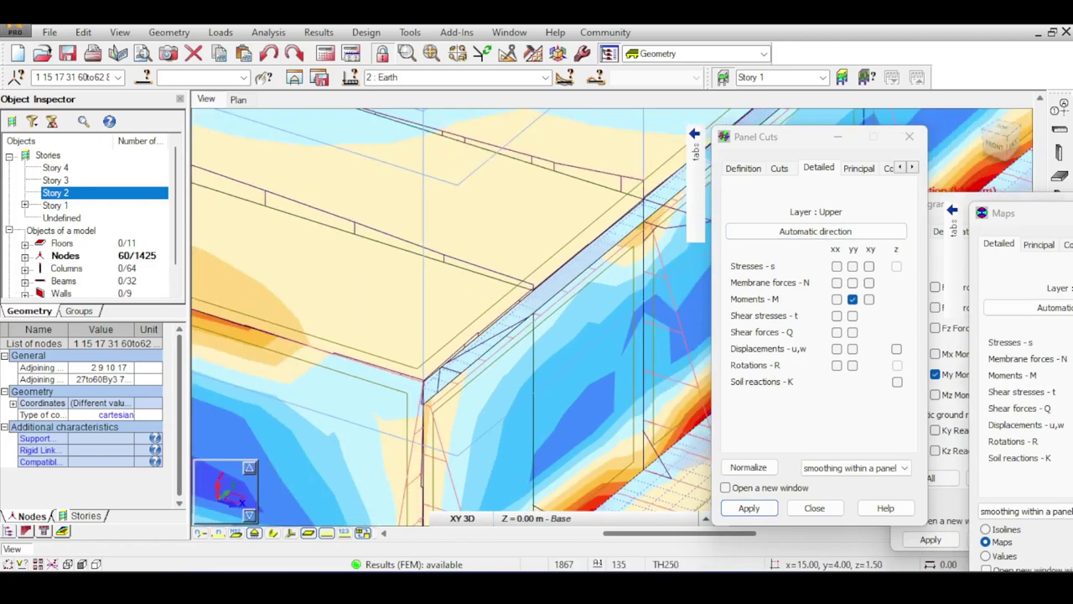
Remove the yy moment map from the panels and show the cut diagrams filled and in a plane.
{"action": "left_click_drag", "start_coordinate": [1036, 213], "coordinate": [839, 184]}
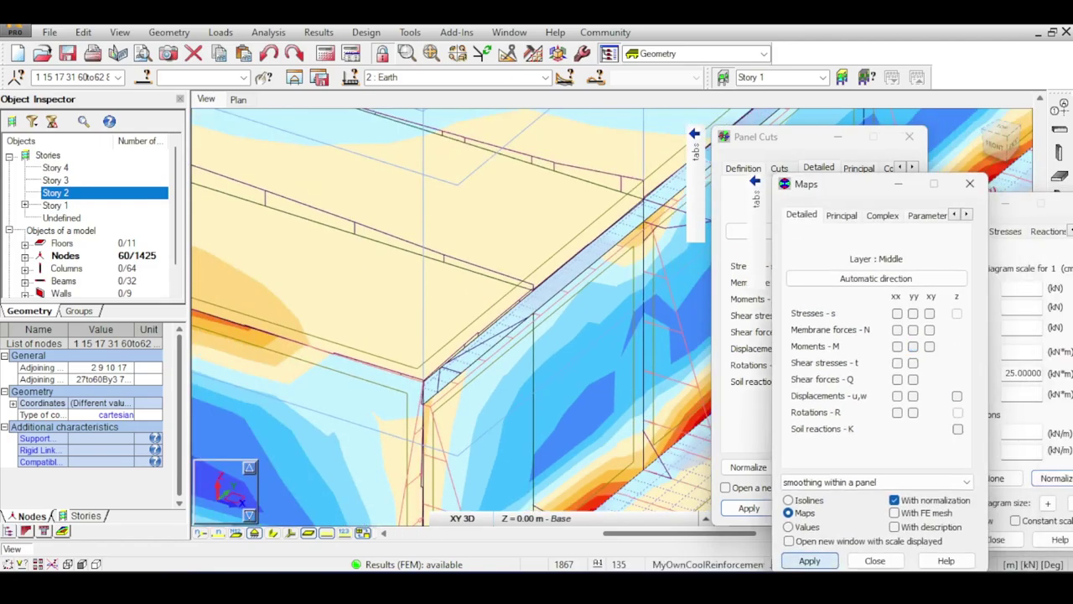
{"action": "left_click", "coordinate": [810, 561]}
{"action": "left_click", "coordinate": [659, 292]}
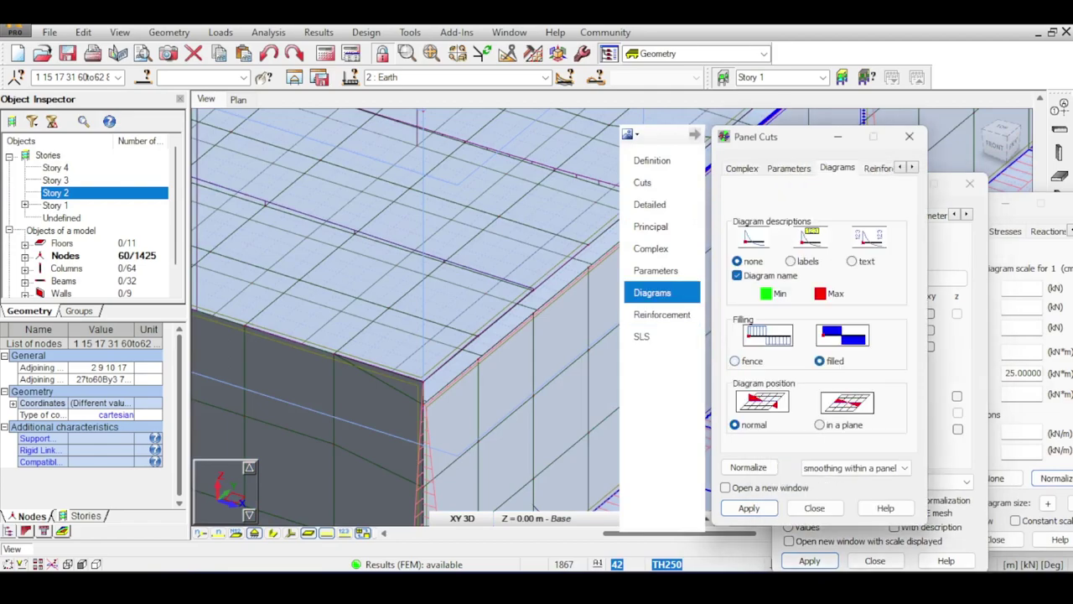
{"action": "left_click", "coordinate": [749, 509]}
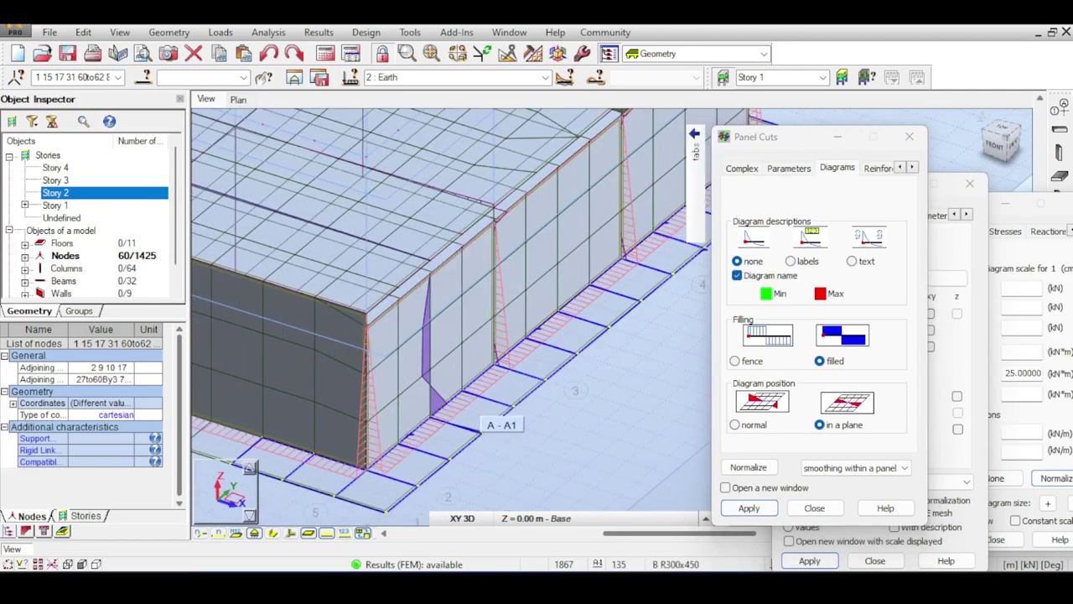
Examine the filled yy moment cut diagrams on the base walls from opposite sides of the building.
{"action": "left_click_drag", "start_coordinate": [1009, 136], "coordinate": [971, 118]}
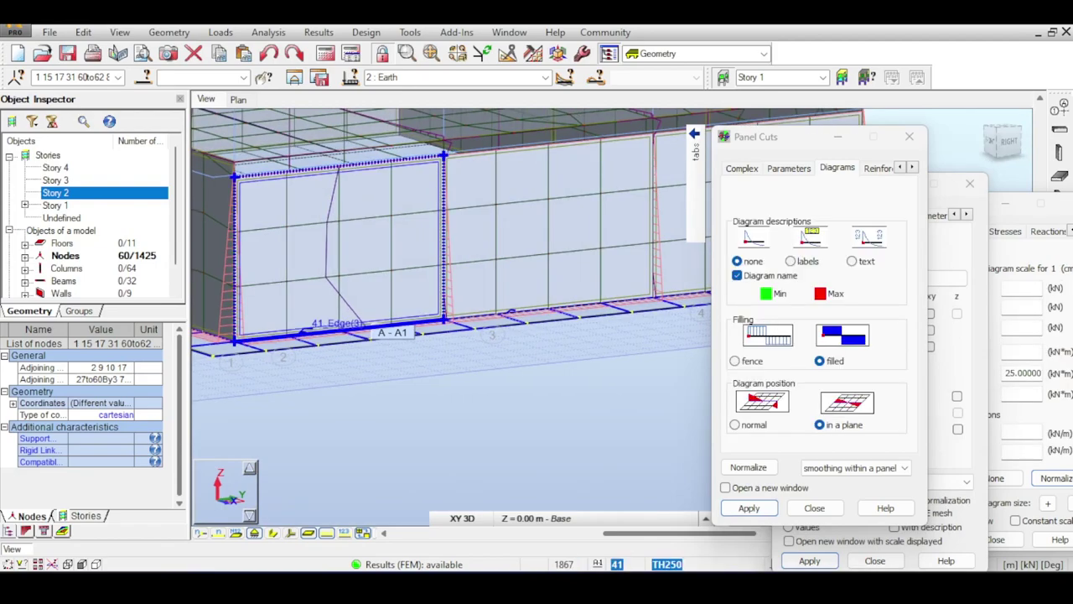
{"action": "middle_click_drag", "start_coordinate": [302, 211], "coordinate": [451, 295]}
{"action": "scroll", "coordinate": [451, 295], "scroll_direction": "down", "scroll_amount": 3}
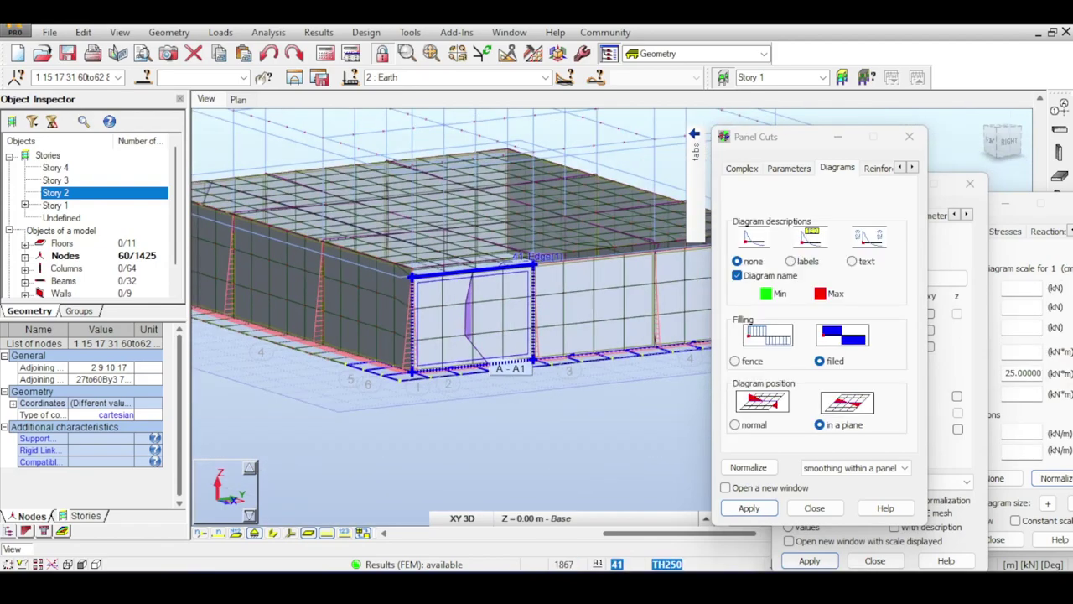
{"action": "scroll", "coordinate": [454, 257], "scroll_direction": "up", "scroll_amount": 5}
{"action": "scroll", "coordinate": [454, 256], "scroll_direction": "down", "scroll_amount": 1}
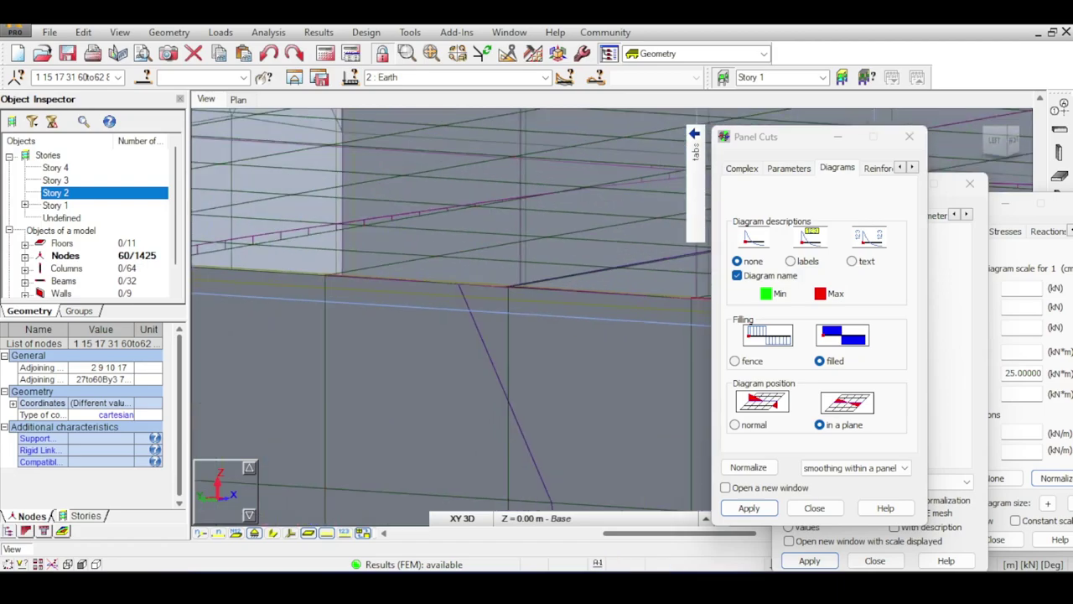
{"action": "scroll", "coordinate": [504, 298], "scroll_direction": "down", "scroll_amount": 8}
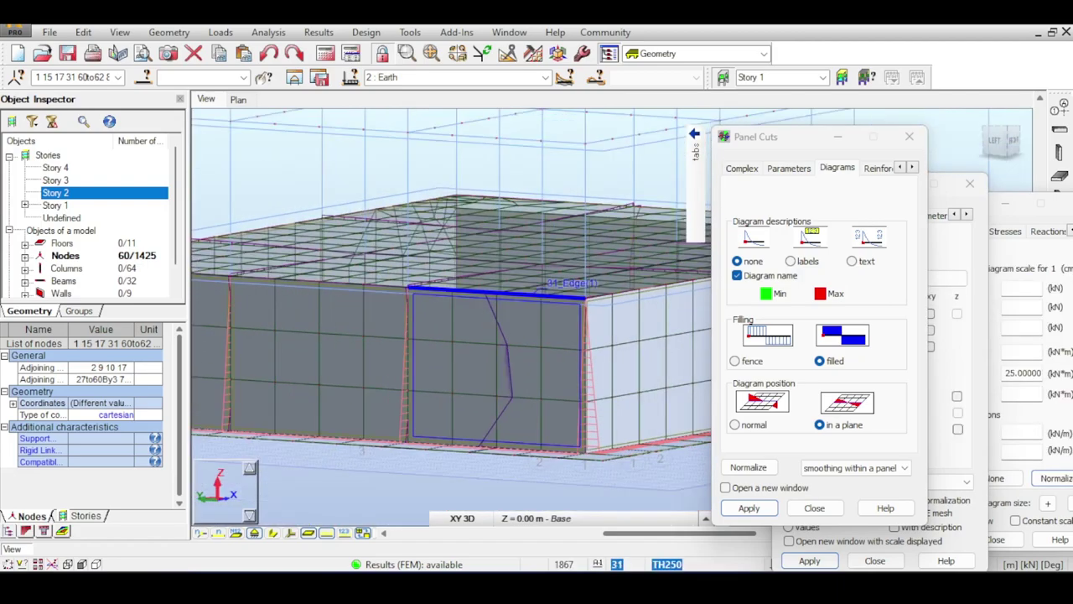
{"action": "mouse_move", "coordinate": [695, 188]}
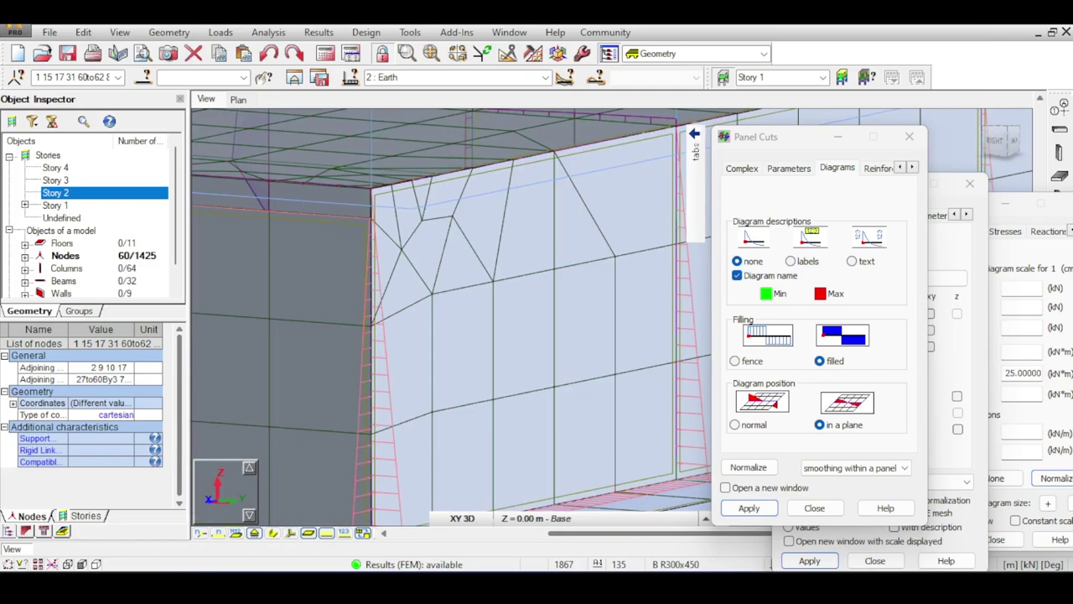
{"action": "left_click_drag", "start_coordinate": [1001, 142], "coordinate": [1024, 172]}
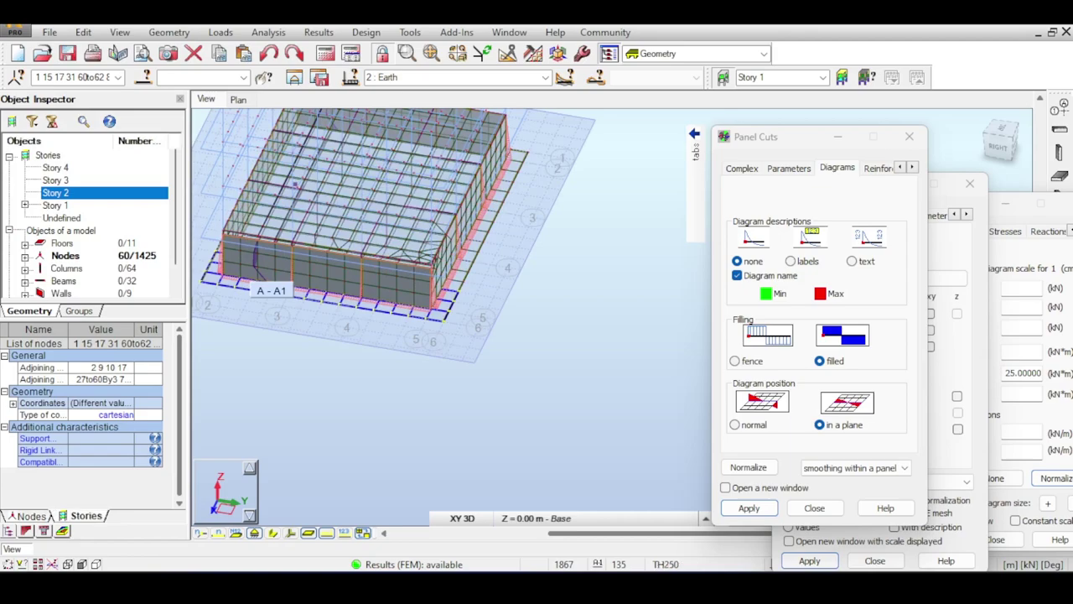
Display all stories of the building instead of only Story 1 and switch the view to 3D.
{"action": "left_click", "coordinate": [55, 206]}
{"action": "left_click", "coordinate": [56, 168]}
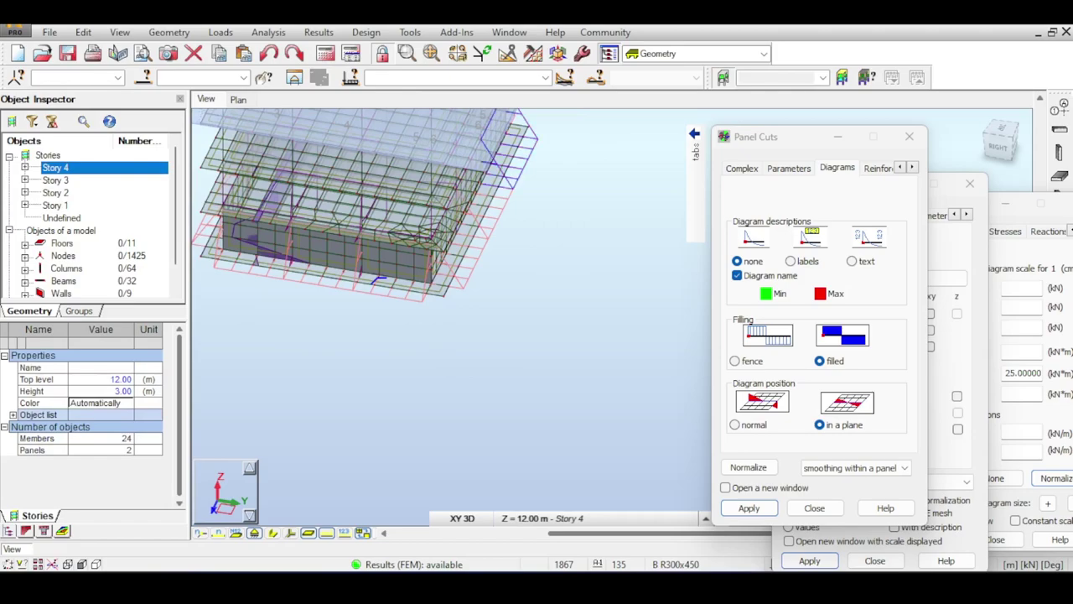
{"action": "middle_click_drag", "start_coordinate": [352, 251], "coordinate": [562, 327], "text": "shift"}
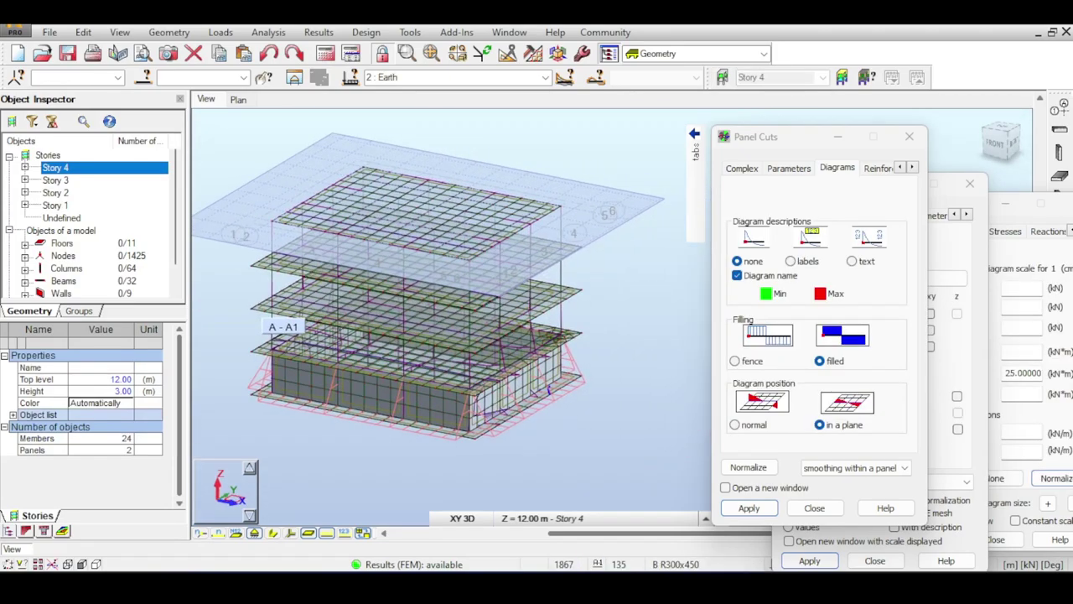
{"action": "left_click", "coordinate": [462, 519]}
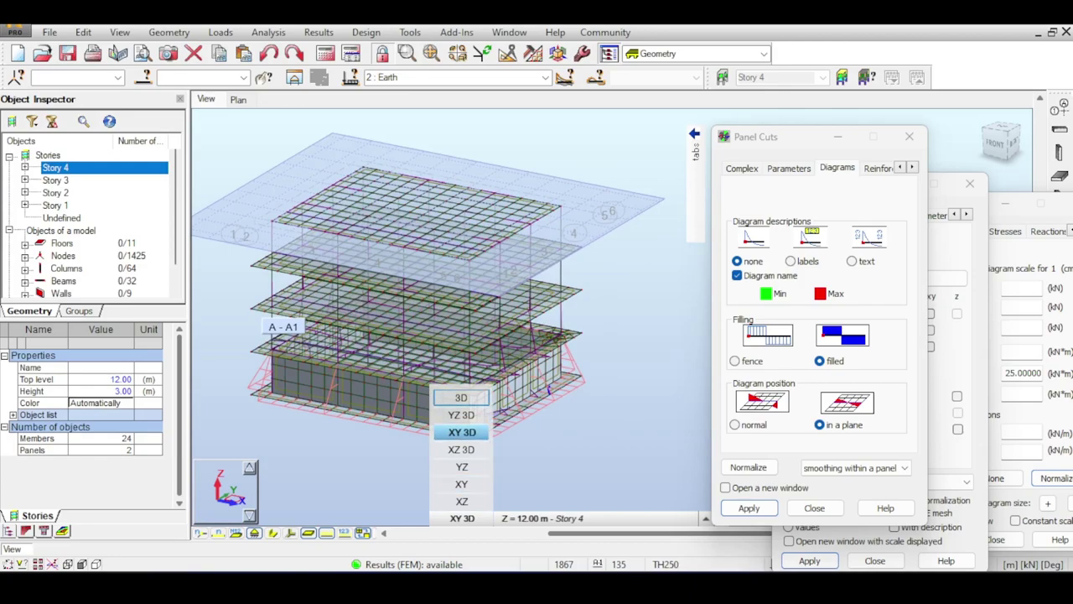
{"action": "left_click", "coordinate": [461, 397]}
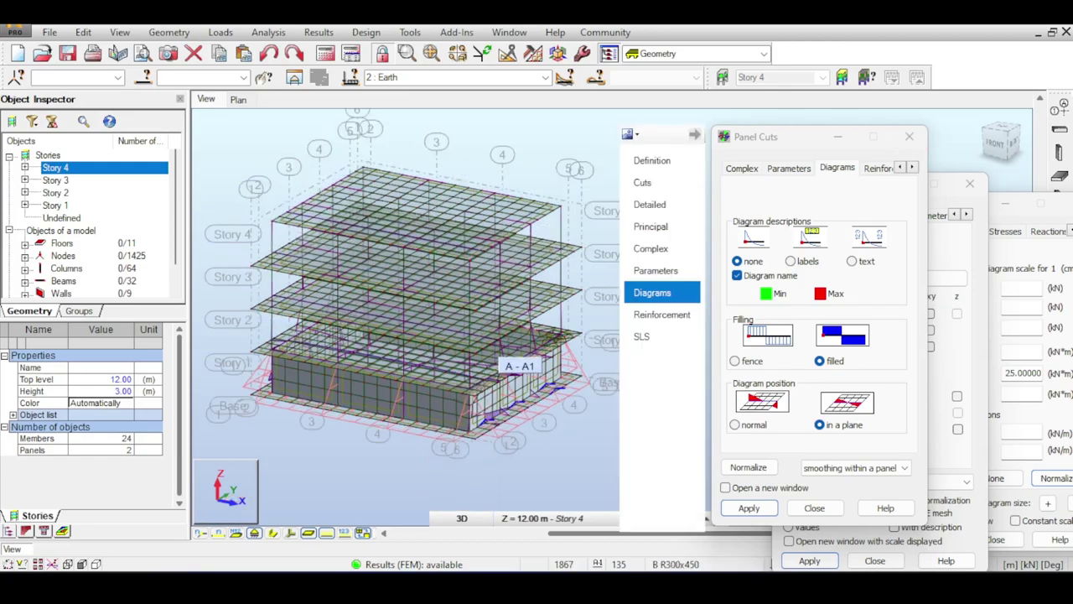